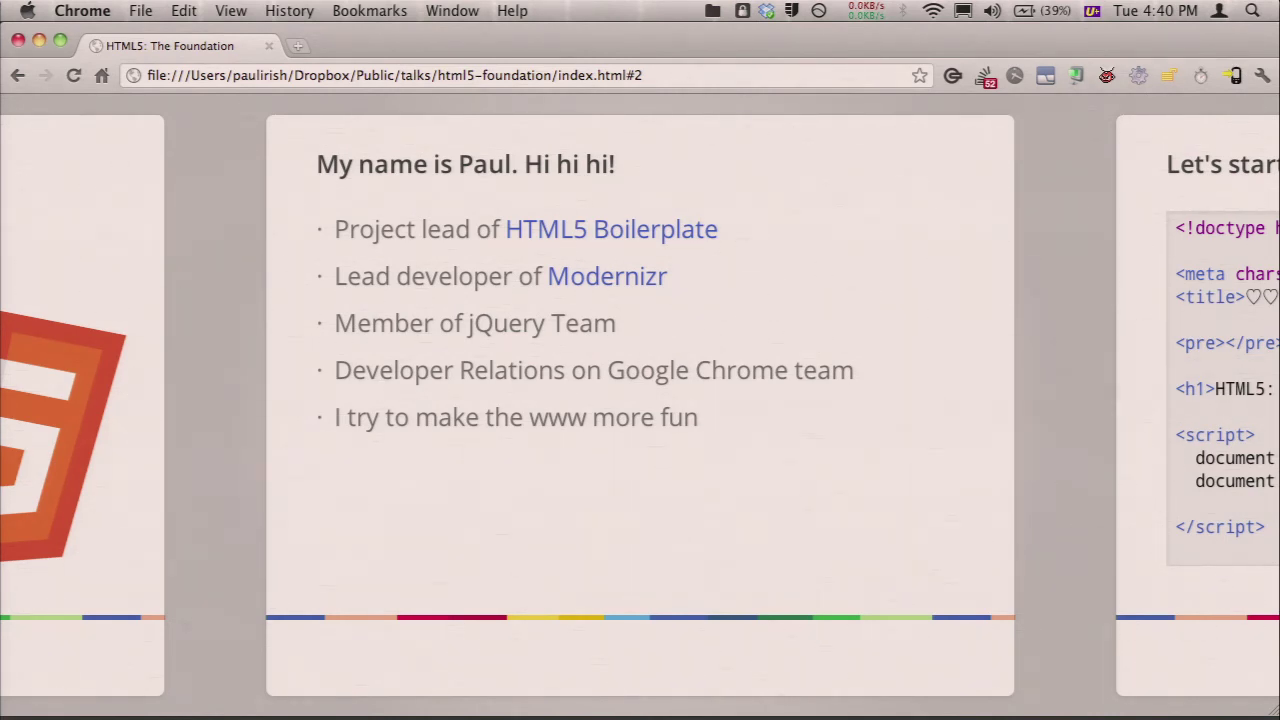
- Advance the presentation from the speaker introduction slide to the starter HTML code sample and on past it
key(Right)
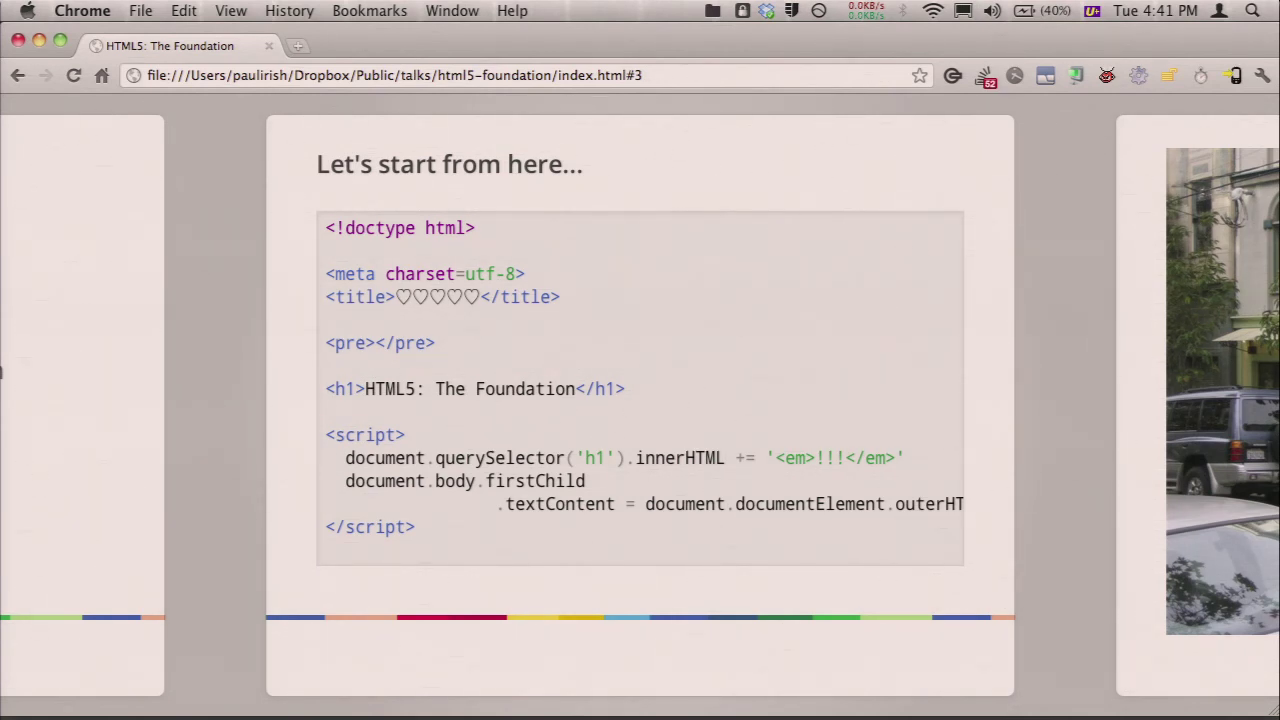
key(Right)
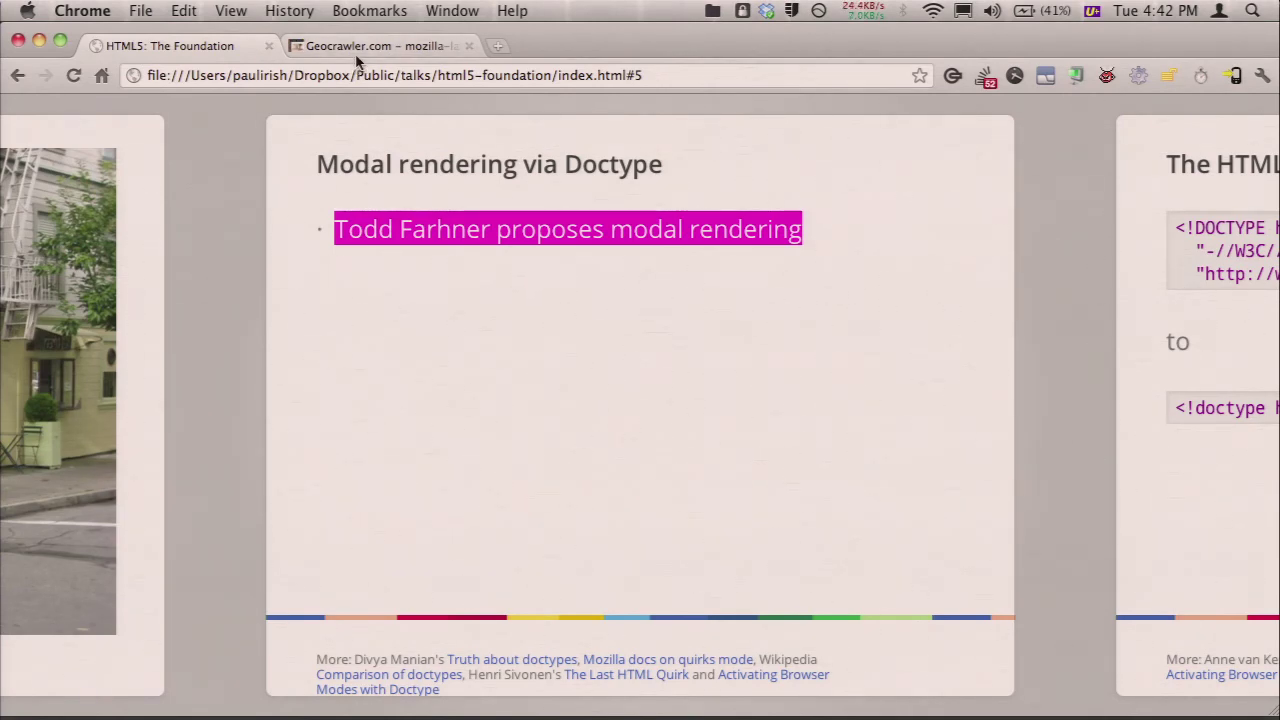
- Examine the archived Geocrawler message on NG layout, highlight the passage proposing a modal approach based on DOCTYPE, and close the page
click(366, 47)
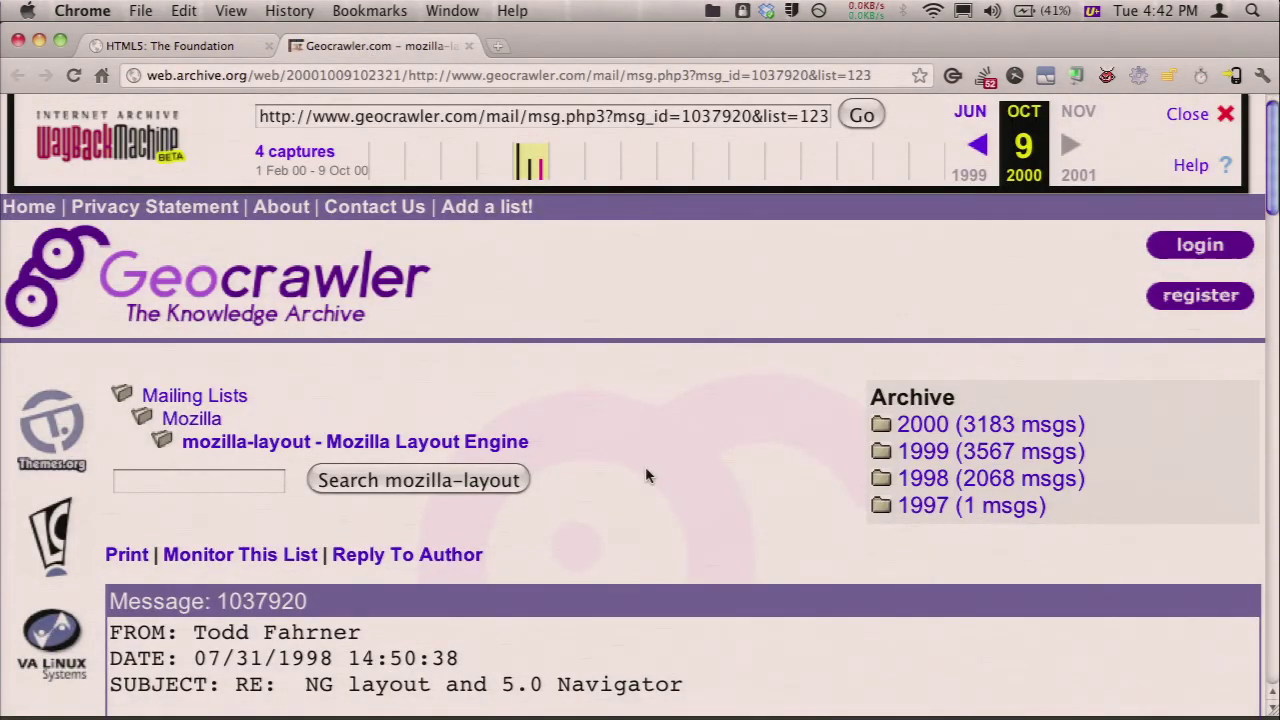
scroll(586, 512, down, 15)
scroll(586, 512, up, 10)
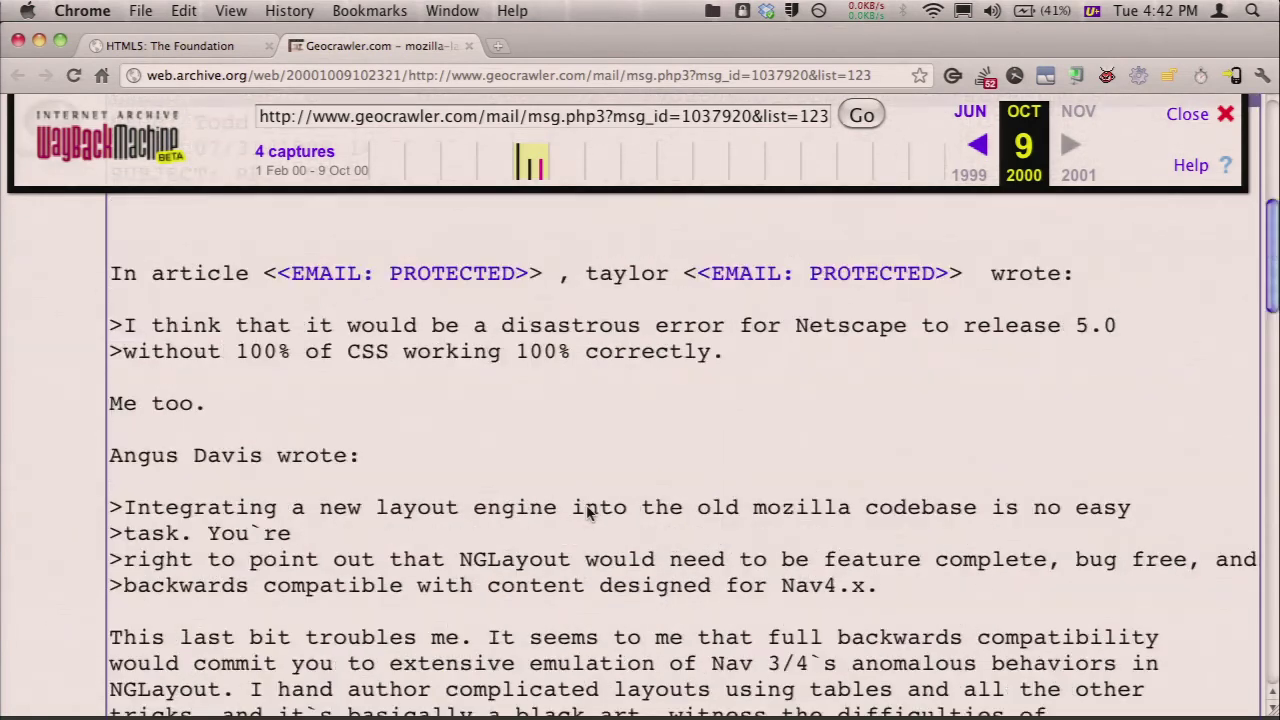
scroll(588, 512, up, 5)
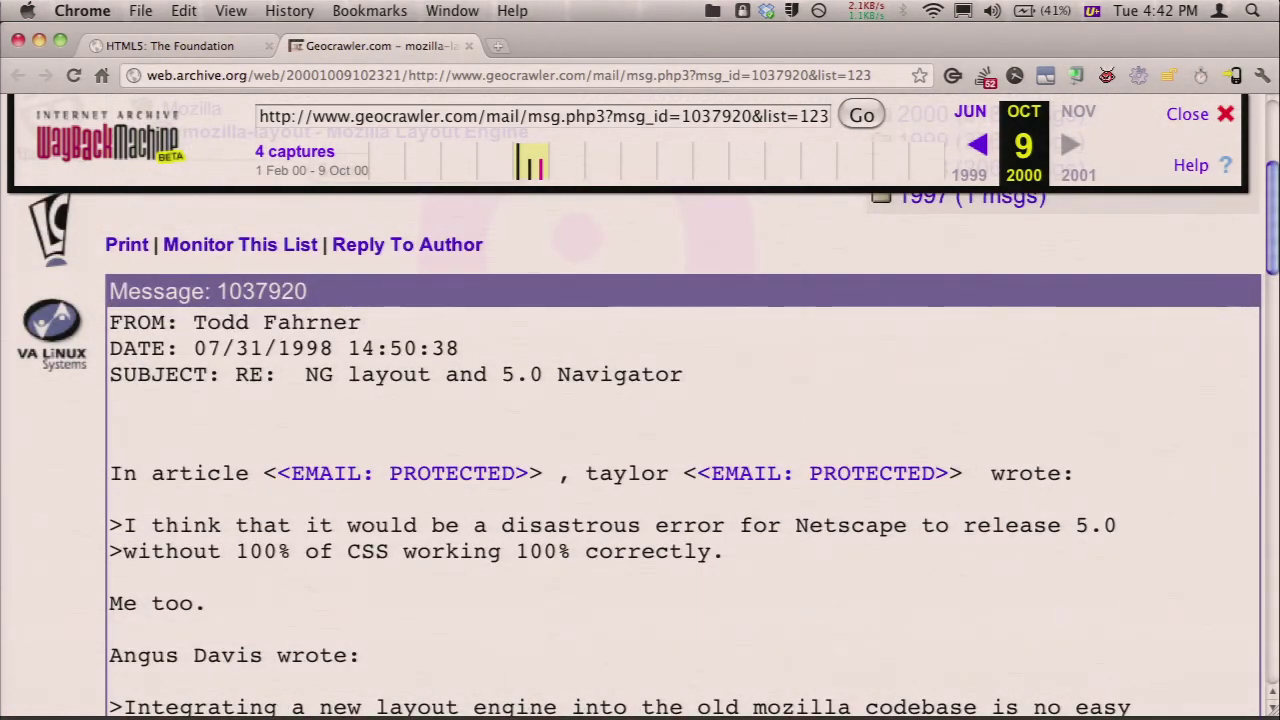
scroll(640, 450, down, 12)
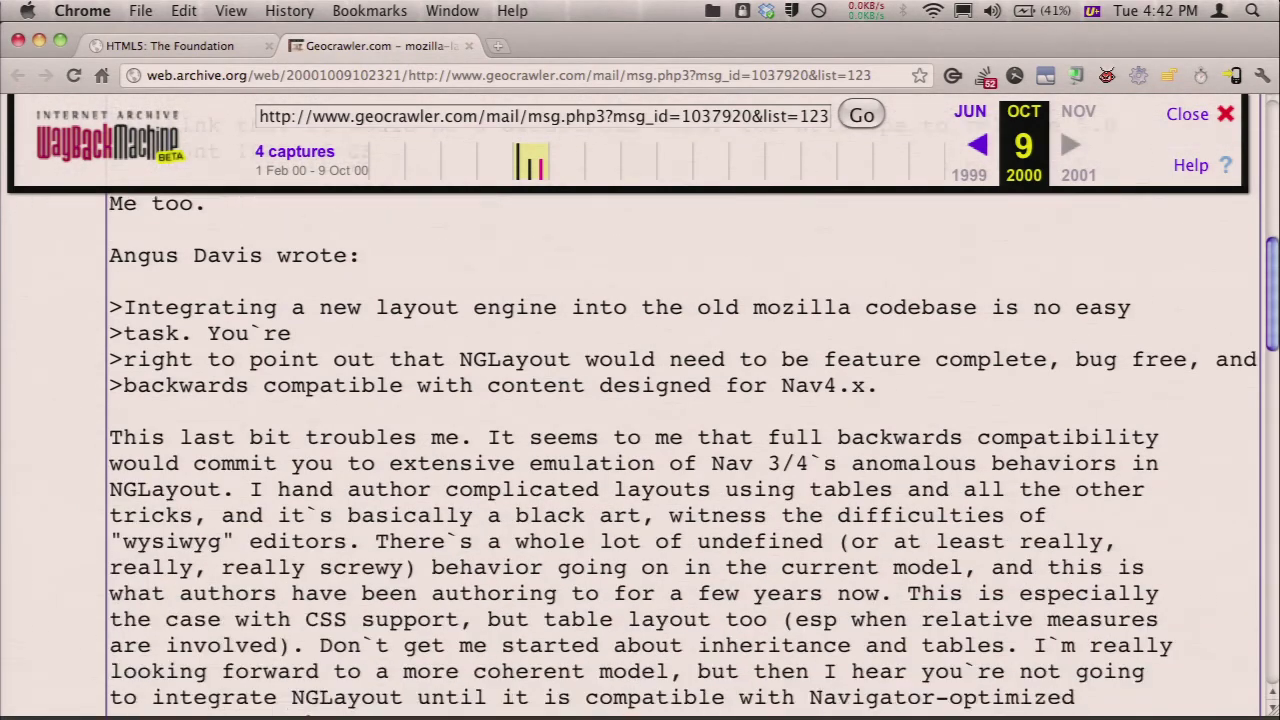
scroll(640, 450, down, 7)
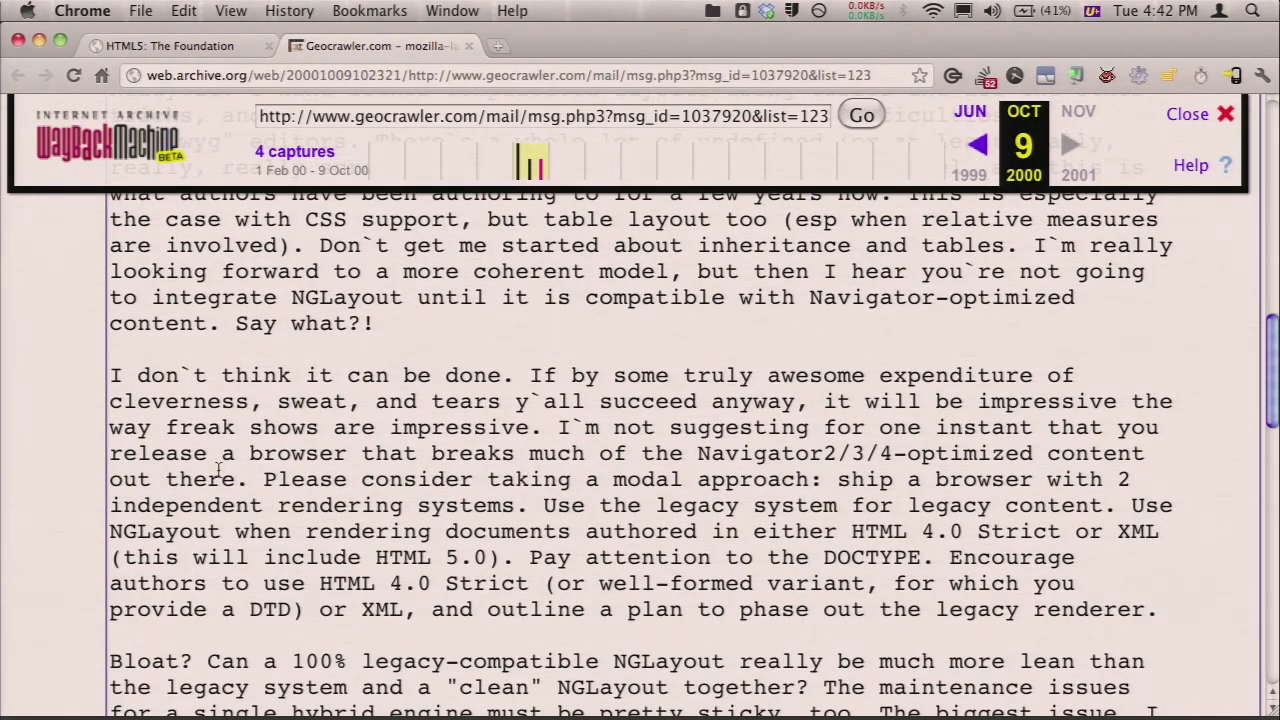
drag(250, 479, 333, 625)
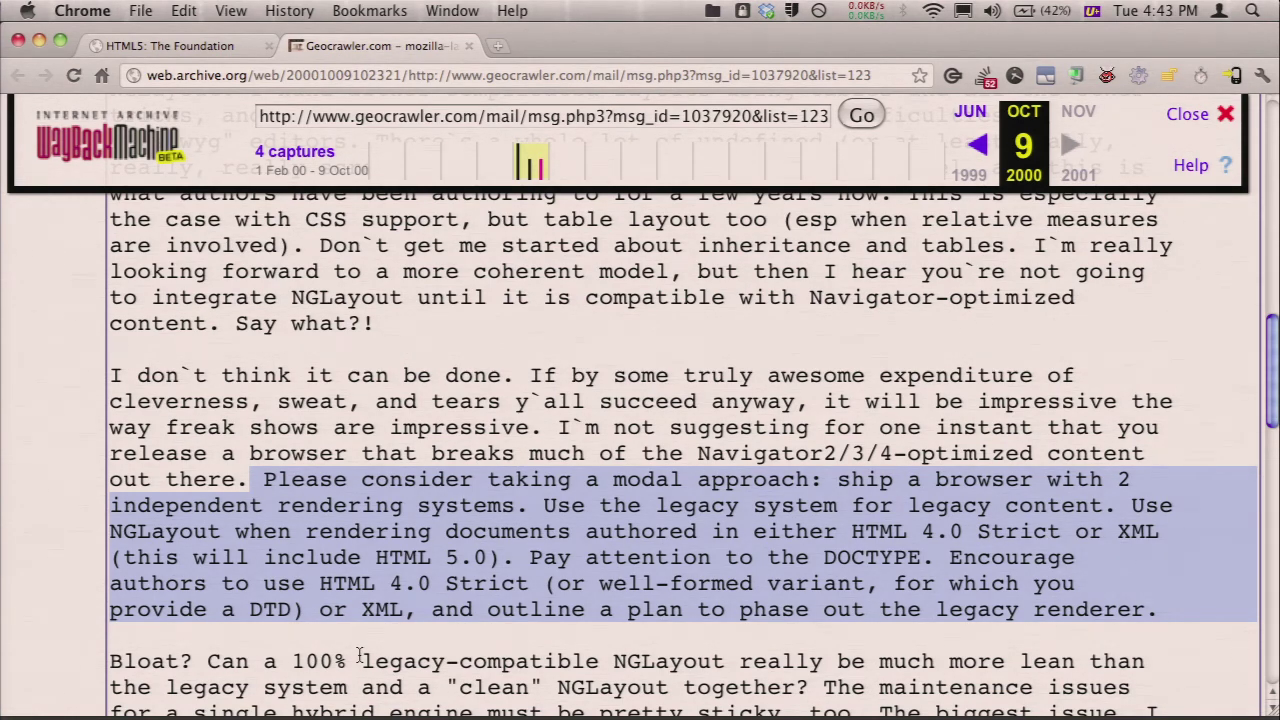
key(super+w)
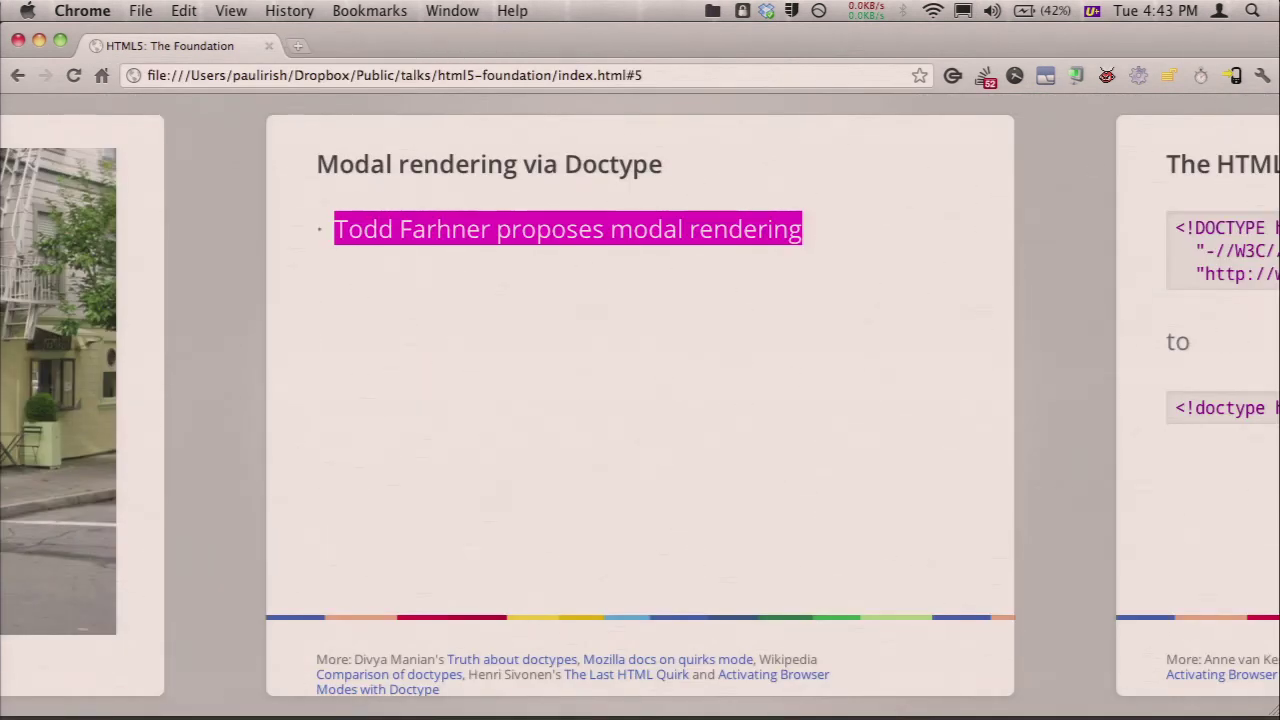
- Reveal the doctype slide's further bullets, then examine the Mozilla Bug 1312 discussion down to the doctype heuristics in comment 59 and close it
key(Right)
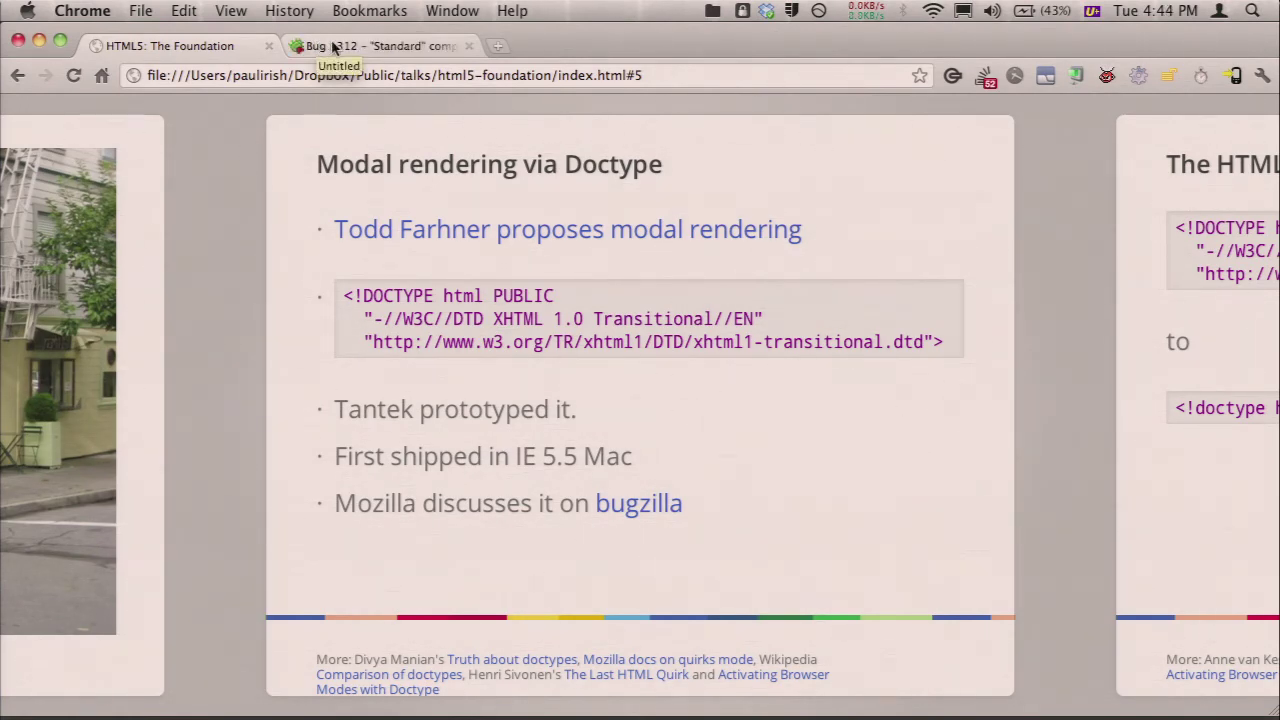
click(336, 46)
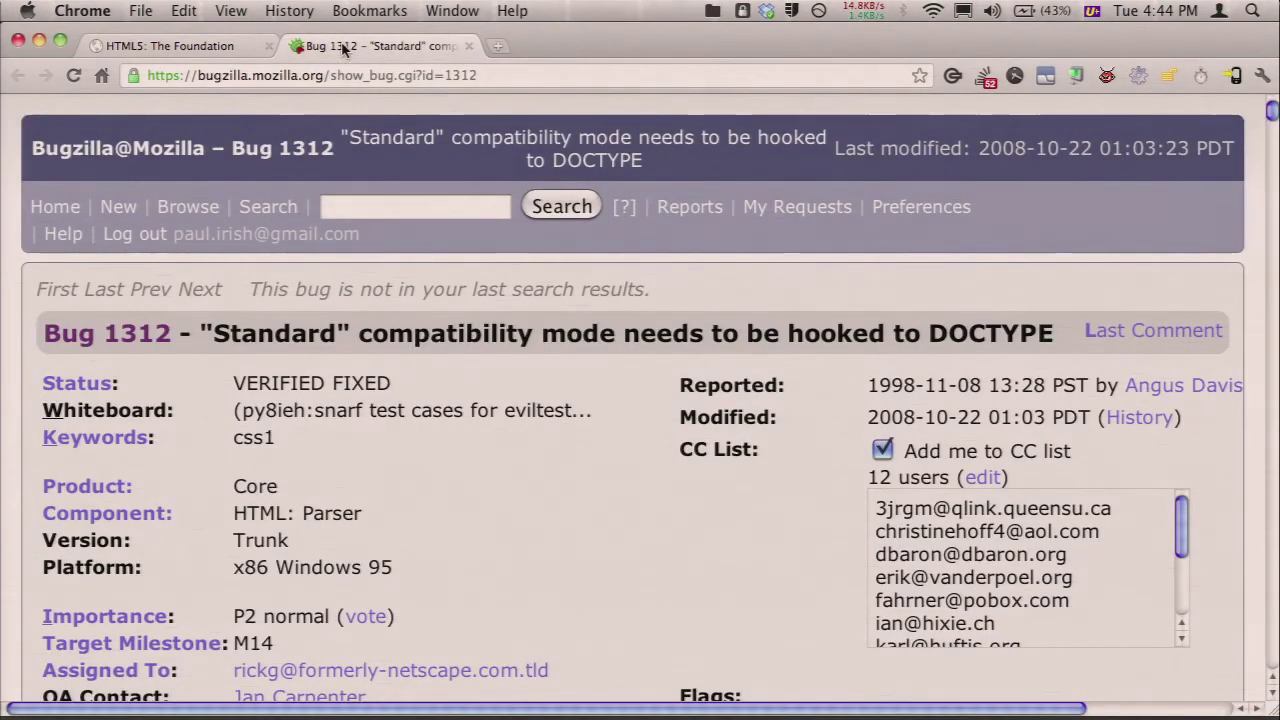
scroll(486, 206, down, 20)
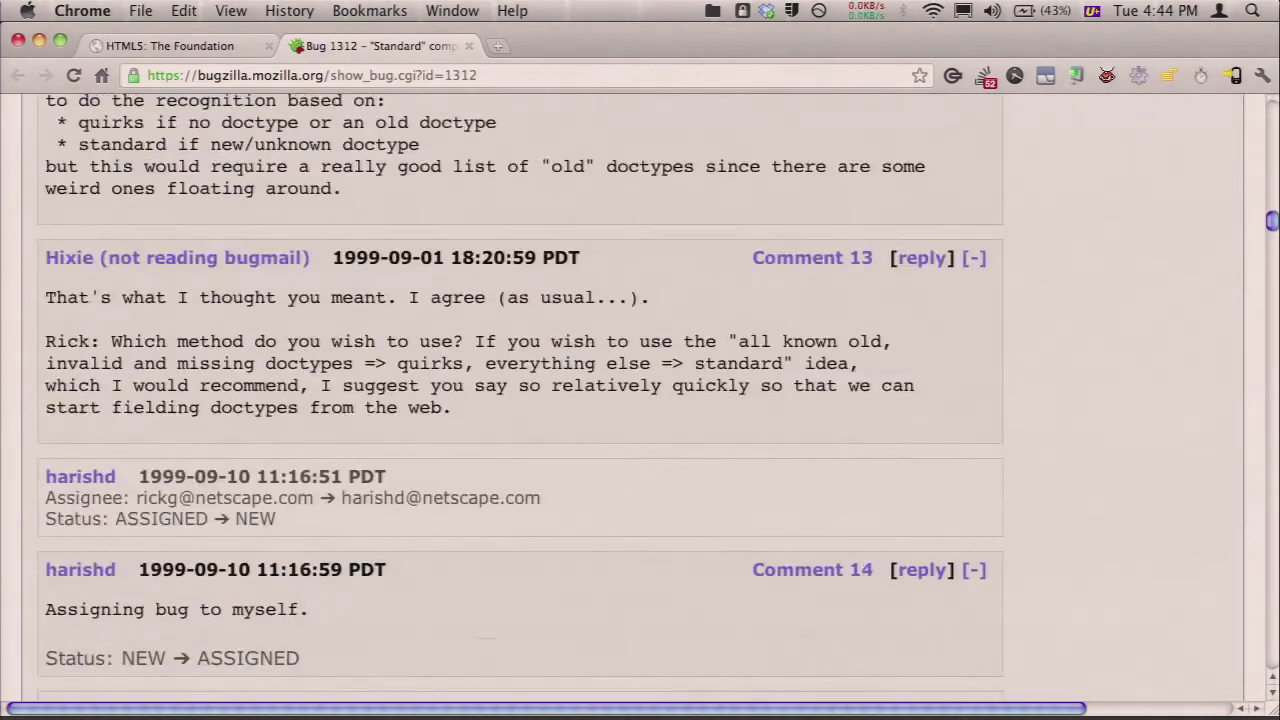
scroll(520, 400, down, 6)
scroll(572, 328, down, 20)
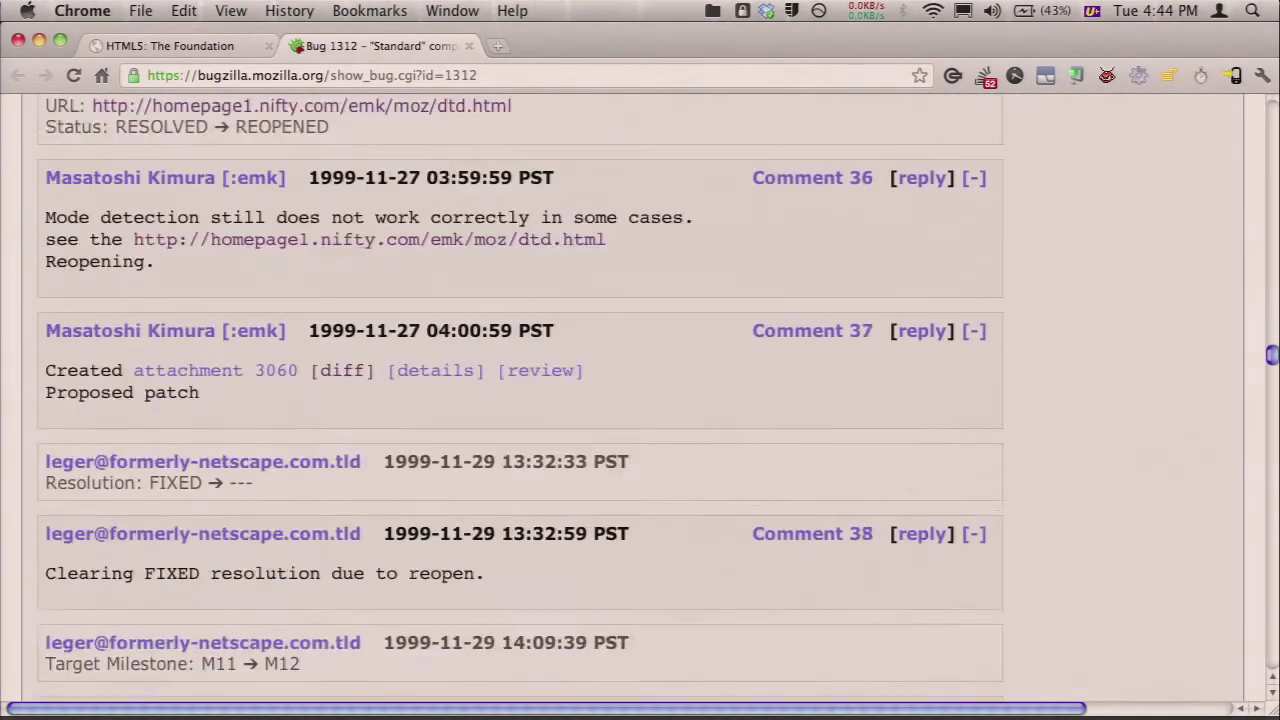
scroll(572, 328, down, 15)
scroll(572, 328, up, 10)
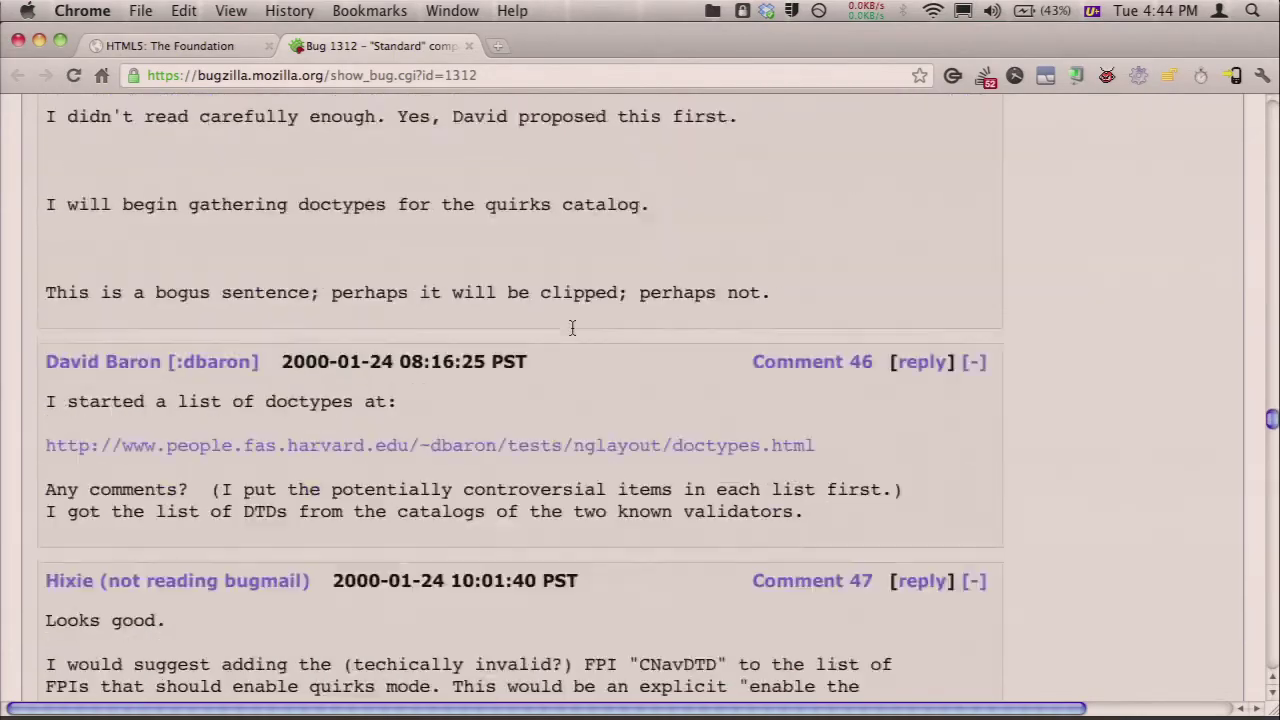
scroll(572, 328, down, 15)
scroll(572, 330, down, 12)
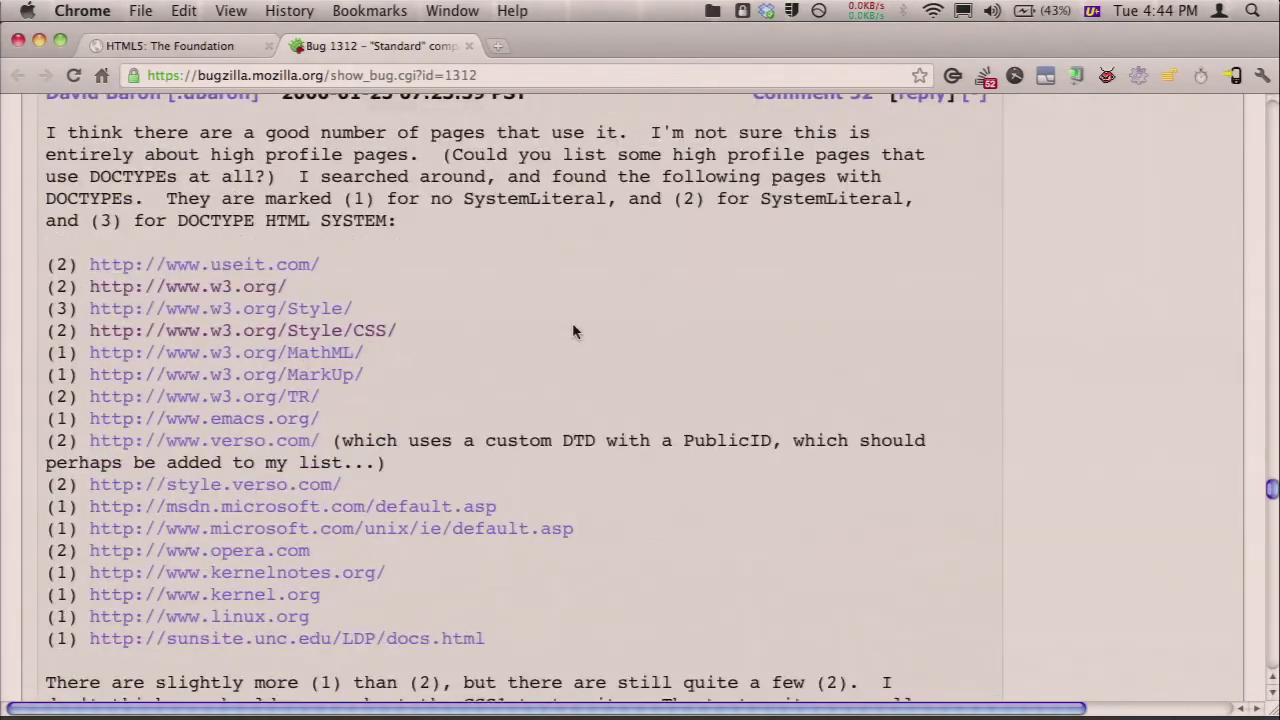
scroll(572, 330, up, 6)
scroll(574, 331, down, 20)
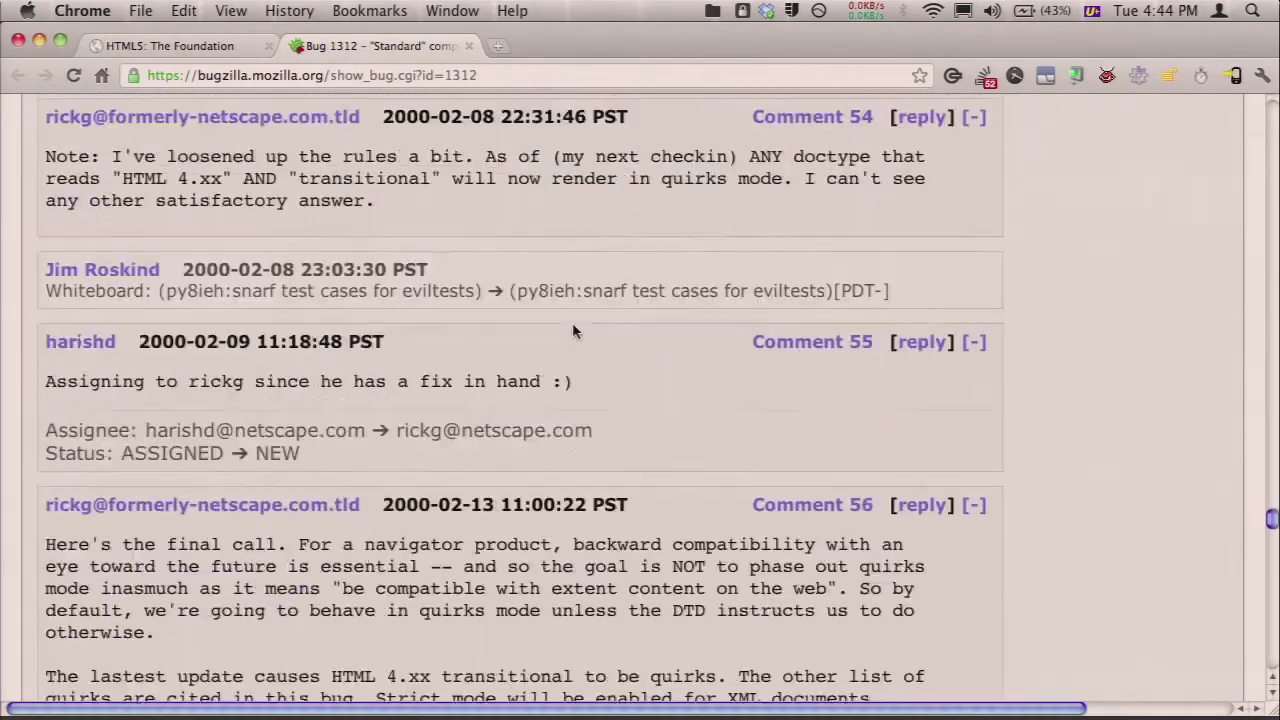
scroll(575, 330, down, 4)
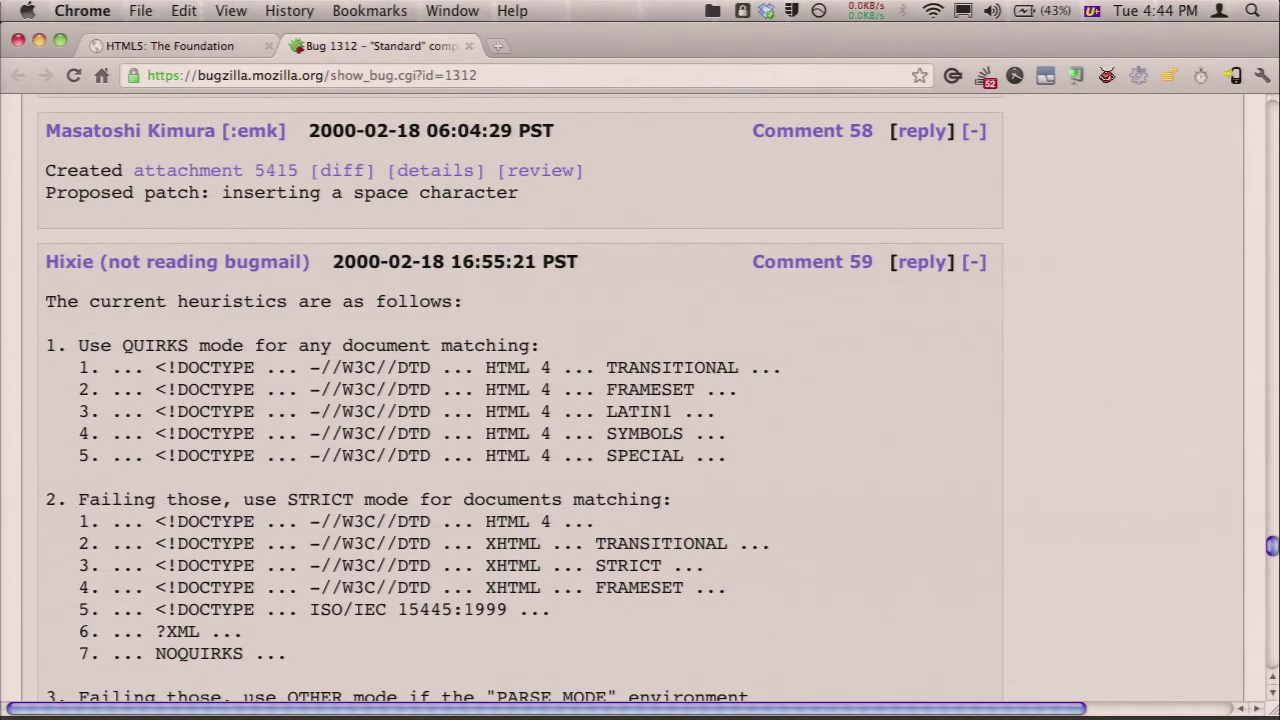
key(super+w)
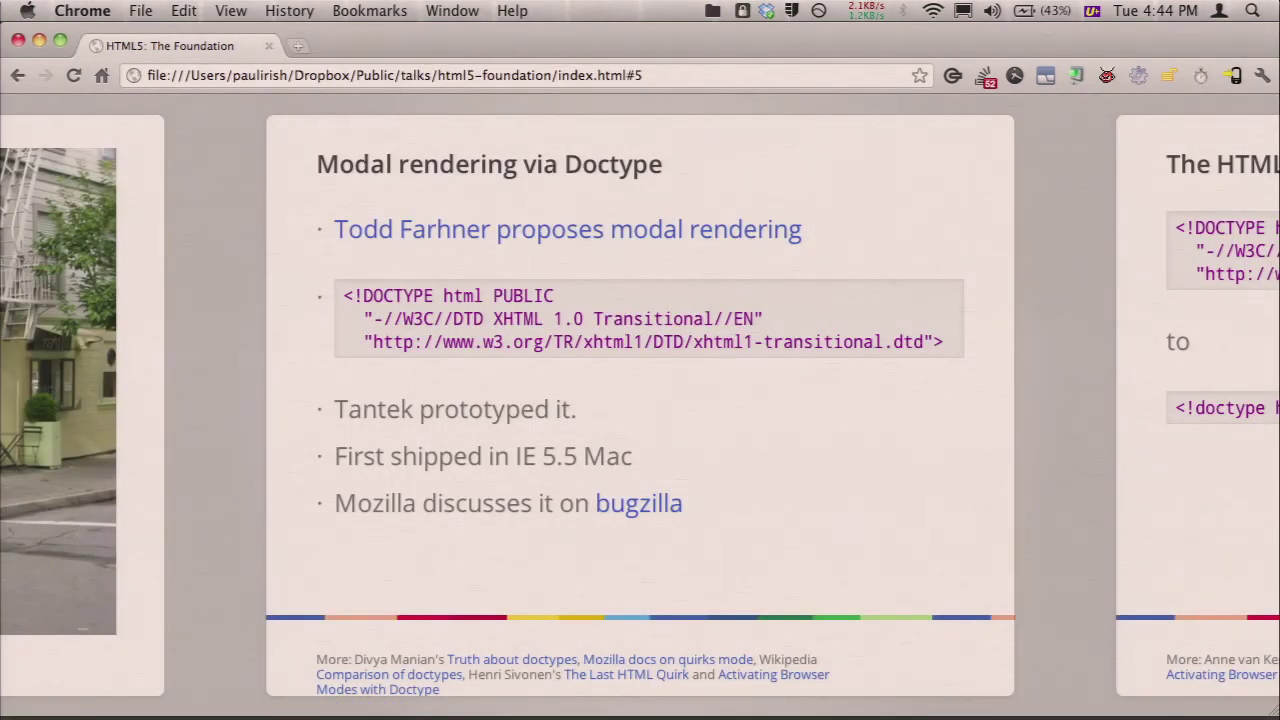
- Reveal the HTML5 Spec bullet, view its "Doctypes that trigger quirks" link in a new tab, and close that tab
key(Right)
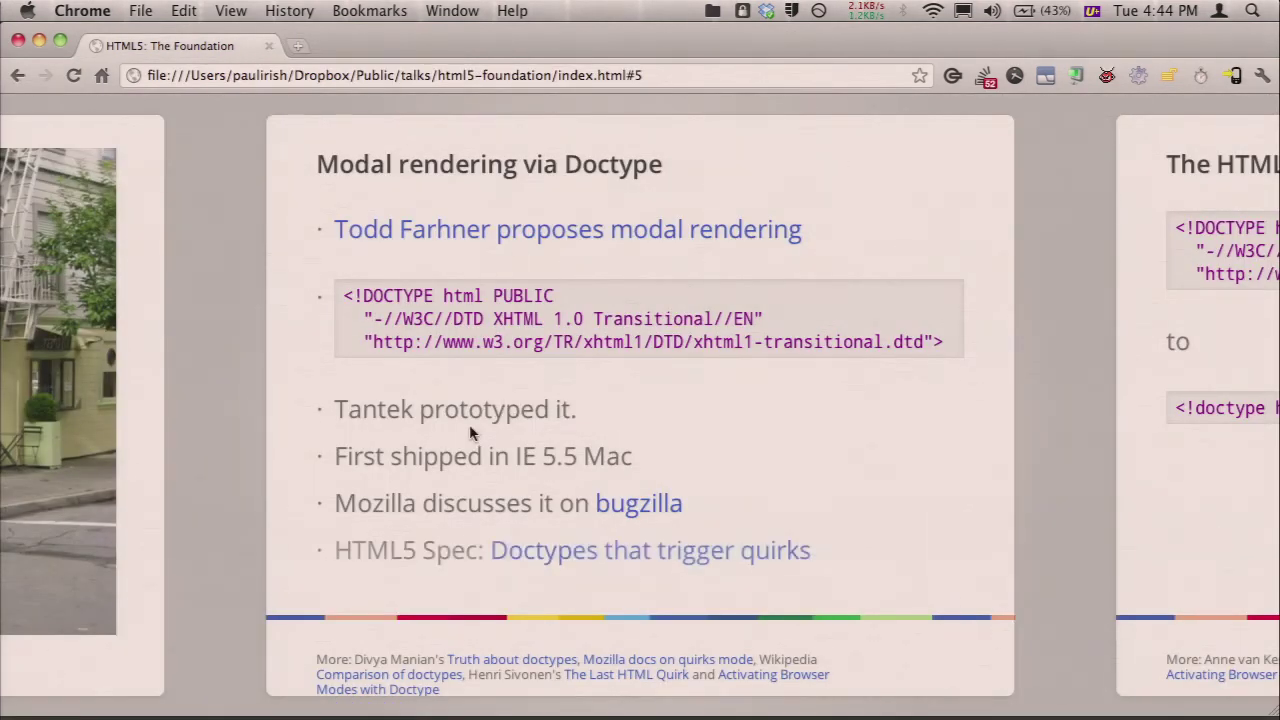
right_click(515, 550)
click(588, 436)
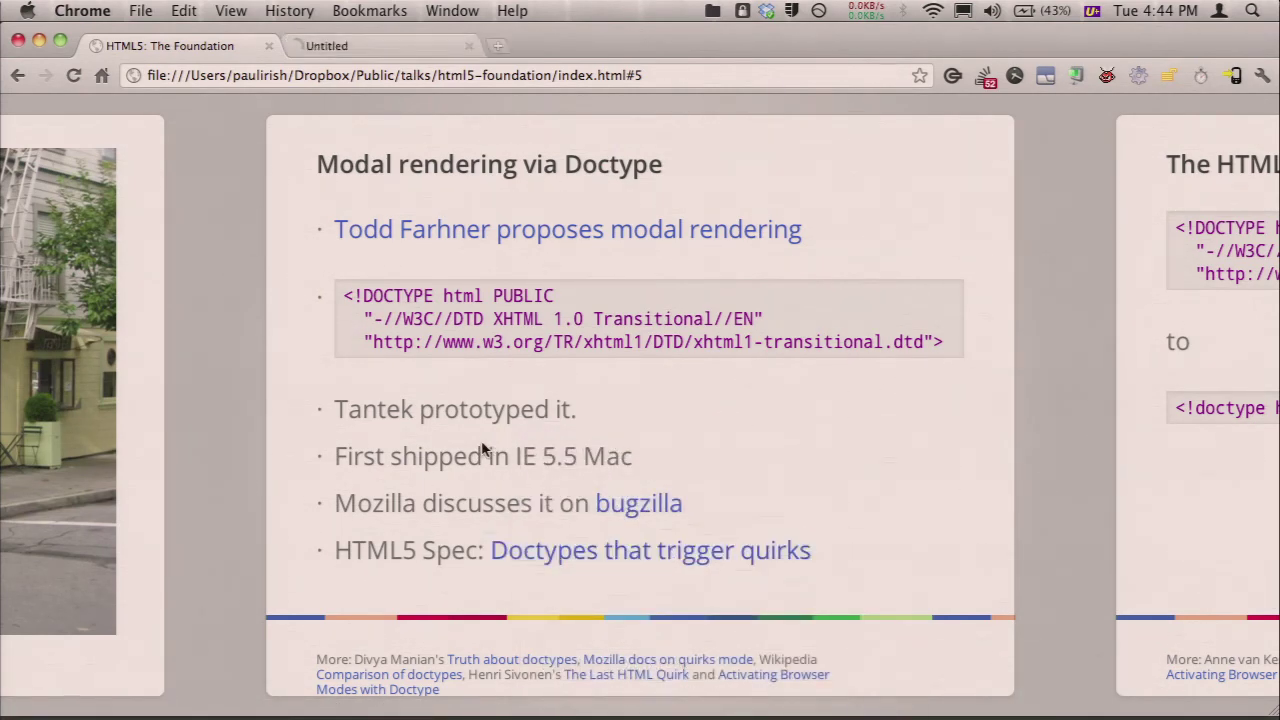
click(397, 43)
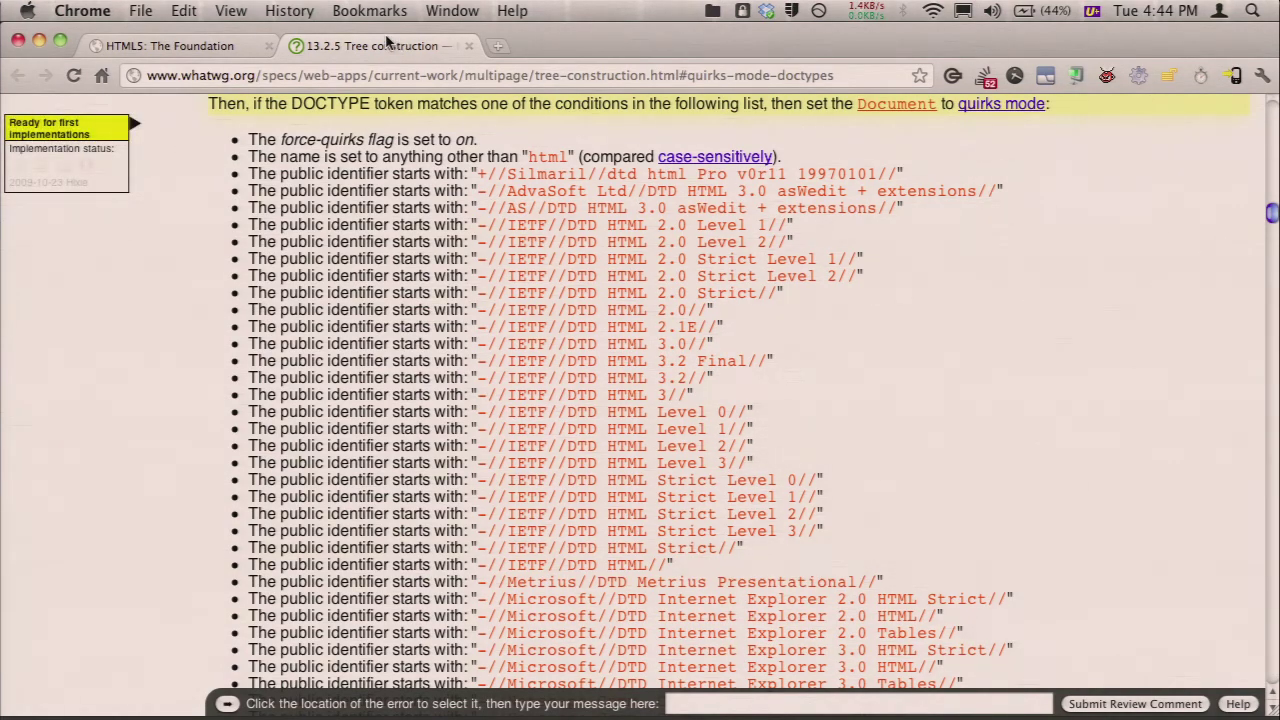
key(super+w)
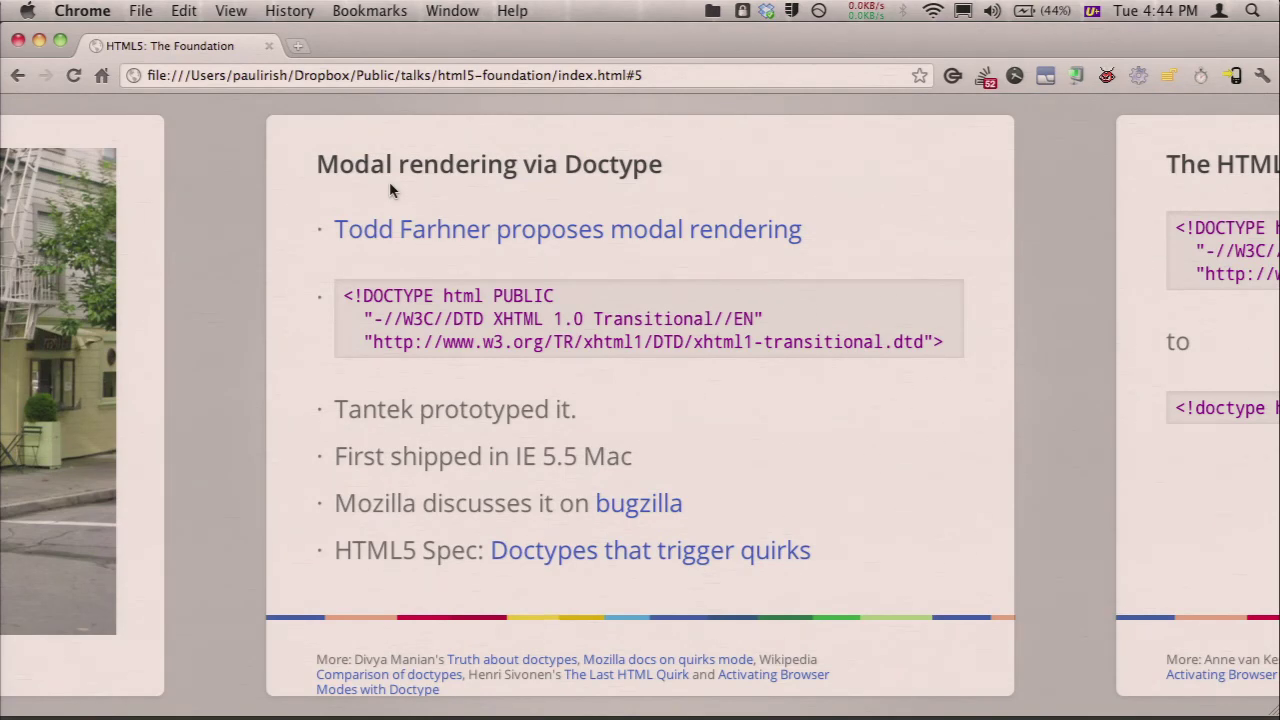
- Advance to the meta charset slide and reveal its two http-equiv Content-Type examples
key(Right)
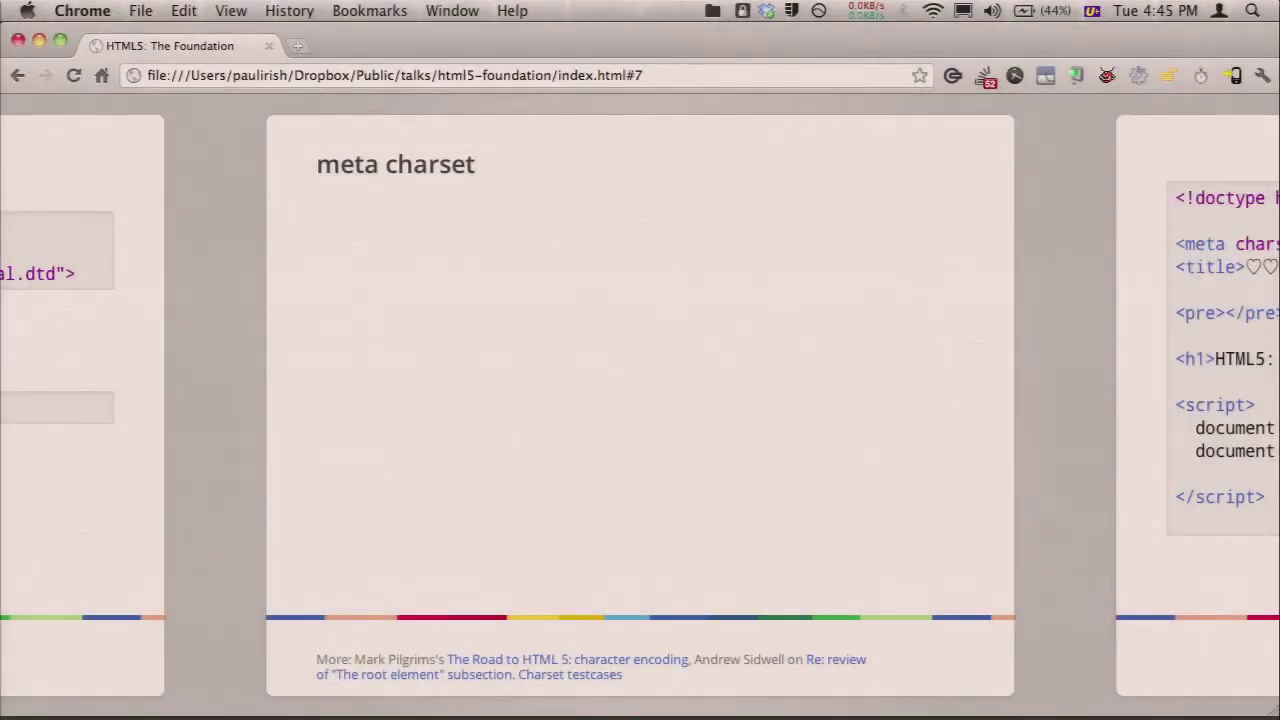
key(Right)
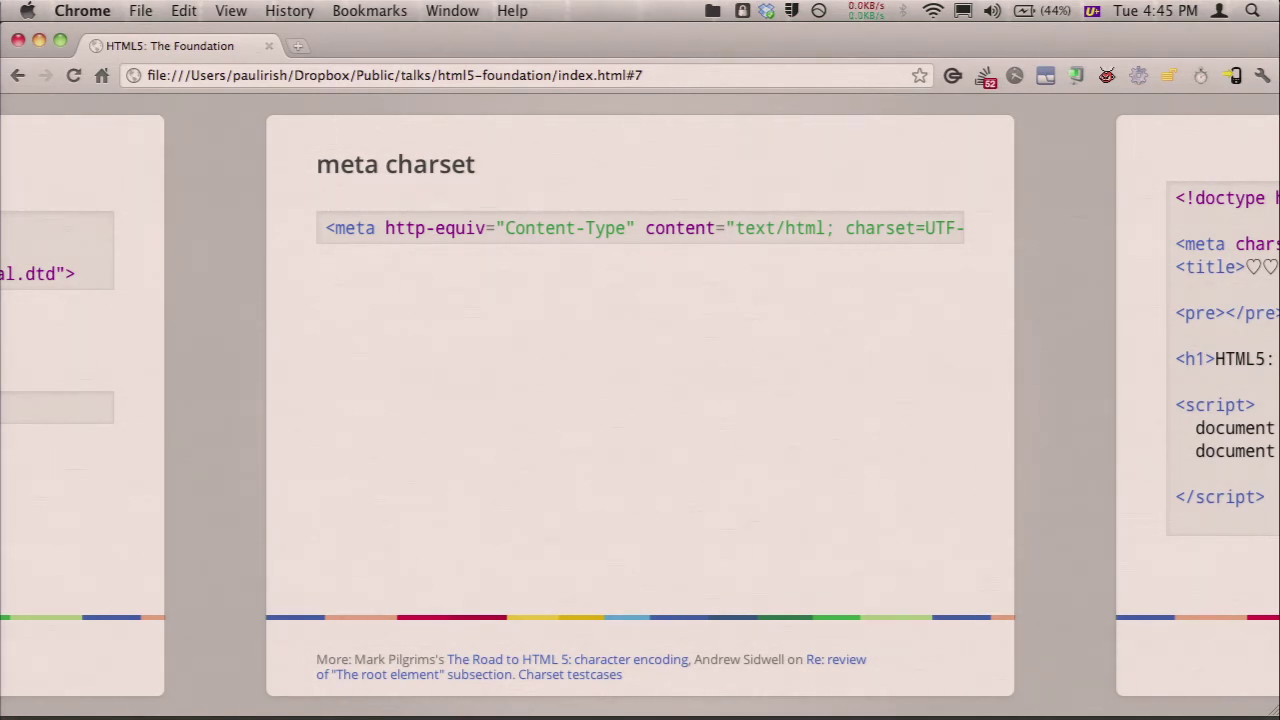
key(Right)
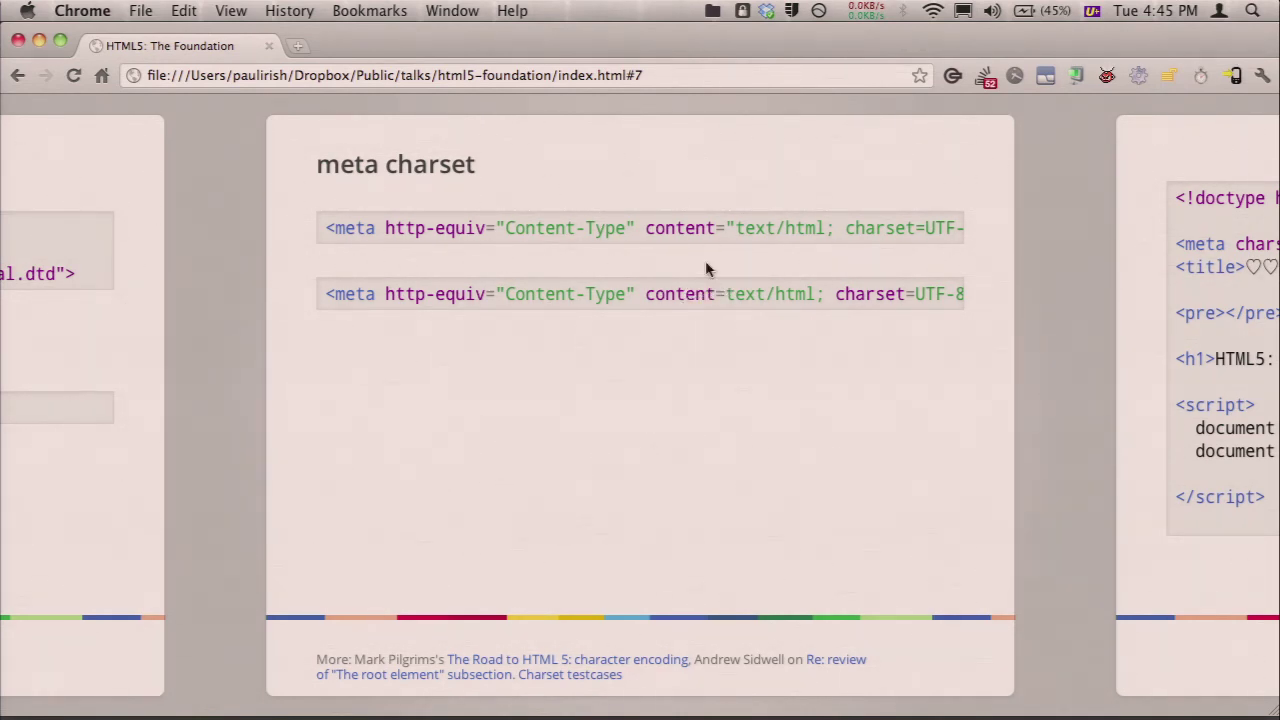
- Temporarily highlight the quoted content value in the first meta example and the charset attribute in the unquoted second one
drag(733, 221, 877, 257)
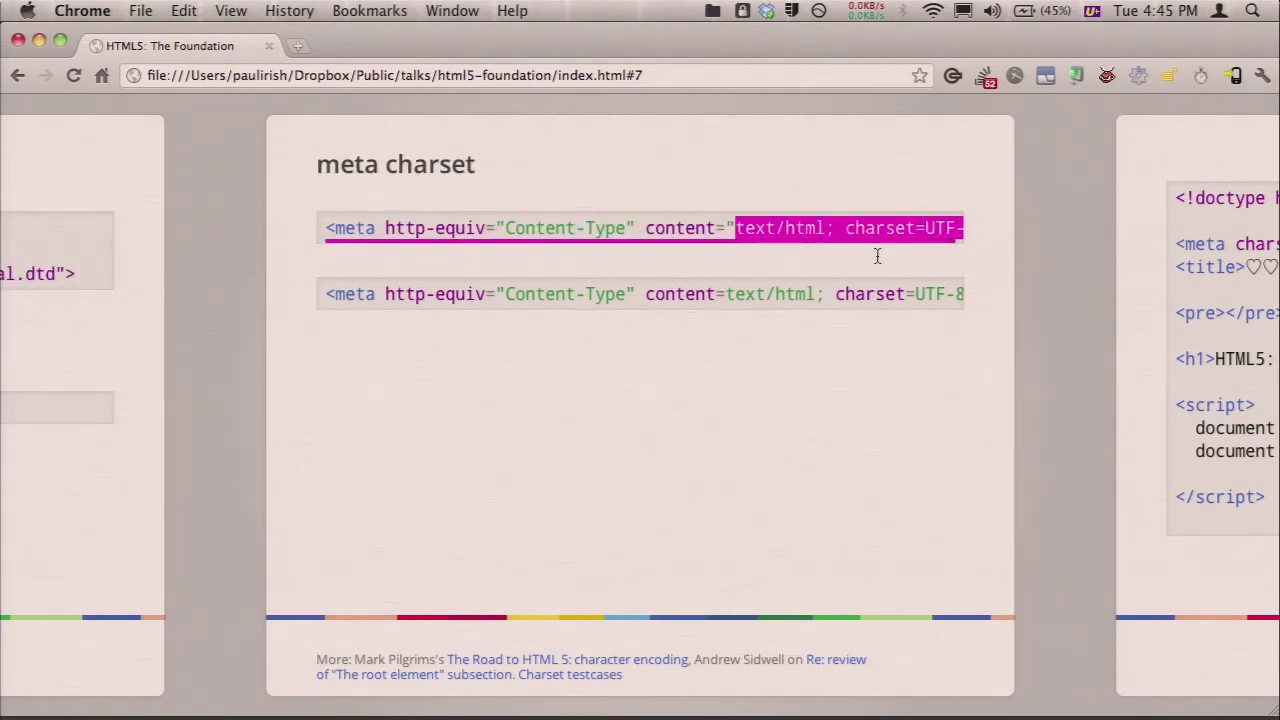
click(818, 234)
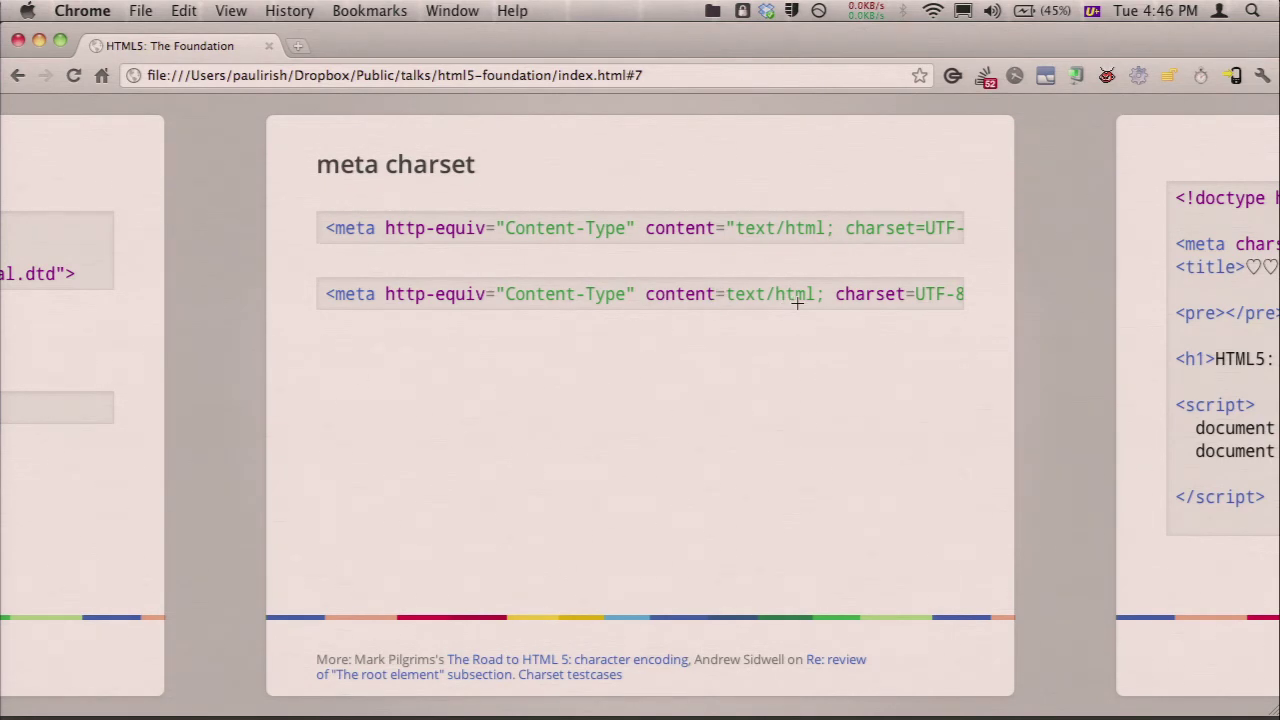
double_click(868, 294)
click(811, 343)
- Reveal the short <meta charset=utf-8> example and temporarily highlight its code
key(Right)
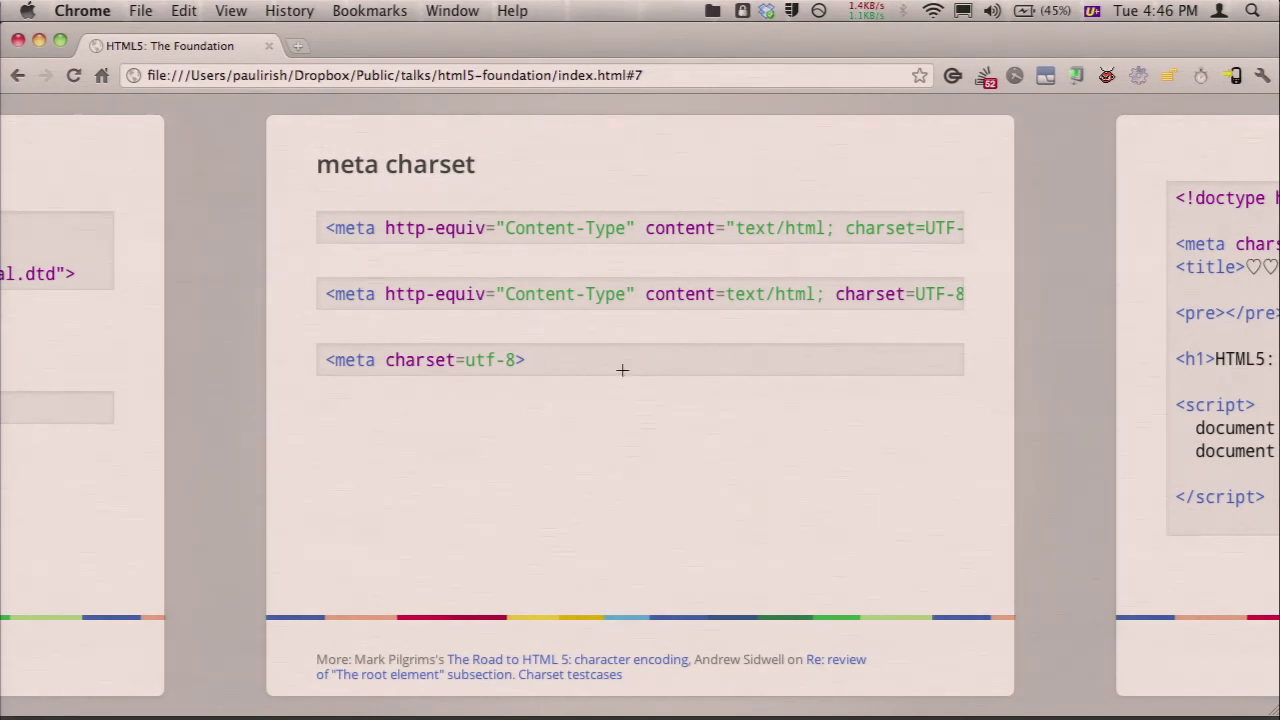
drag(622, 370, 424, 368)
click(424, 368)
- Reveal the note on placing the charset before the title, open its "UTF-7 exploits" link in a new tab, and examine the article's solution
key(Right)
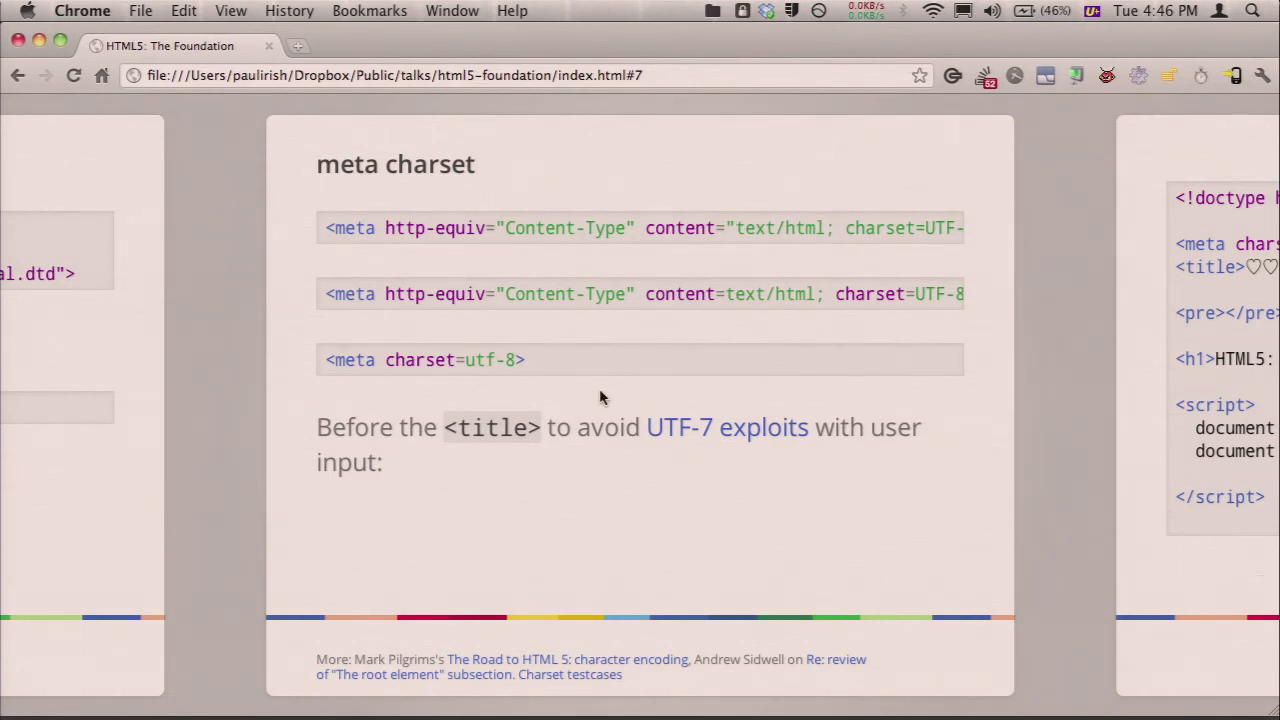
right_click(668, 432)
click(720, 516)
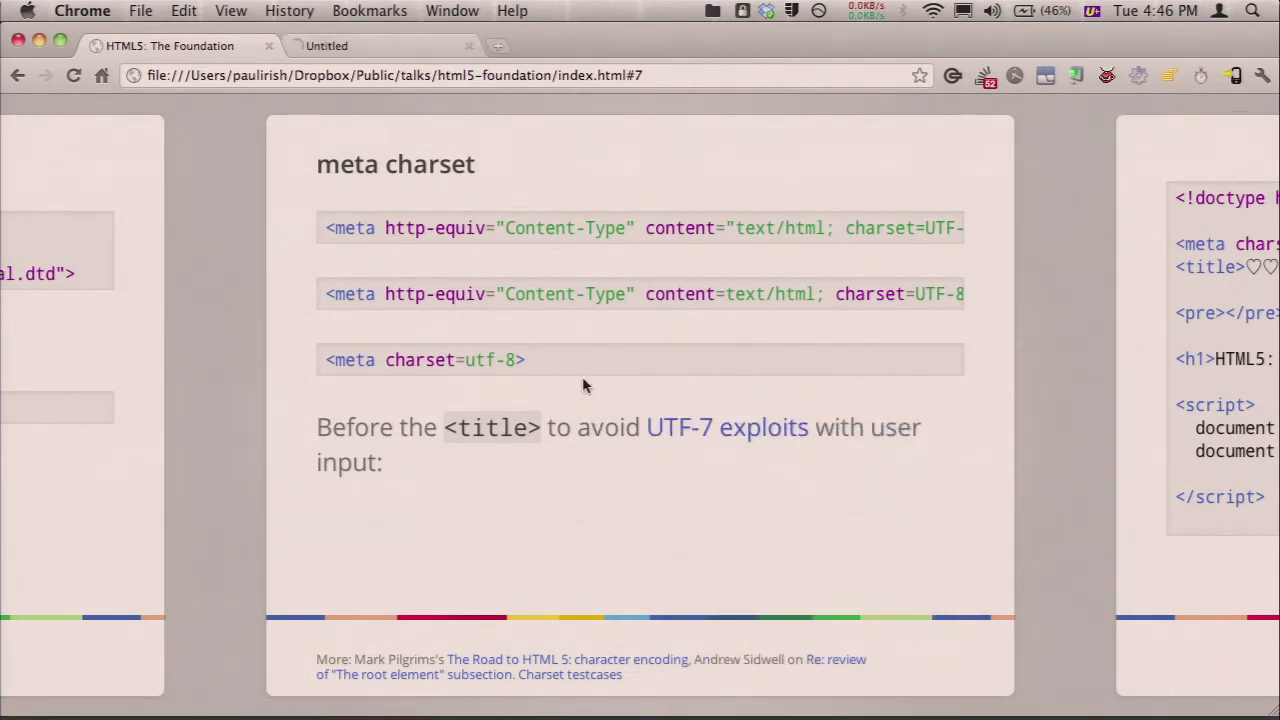
click(341, 47)
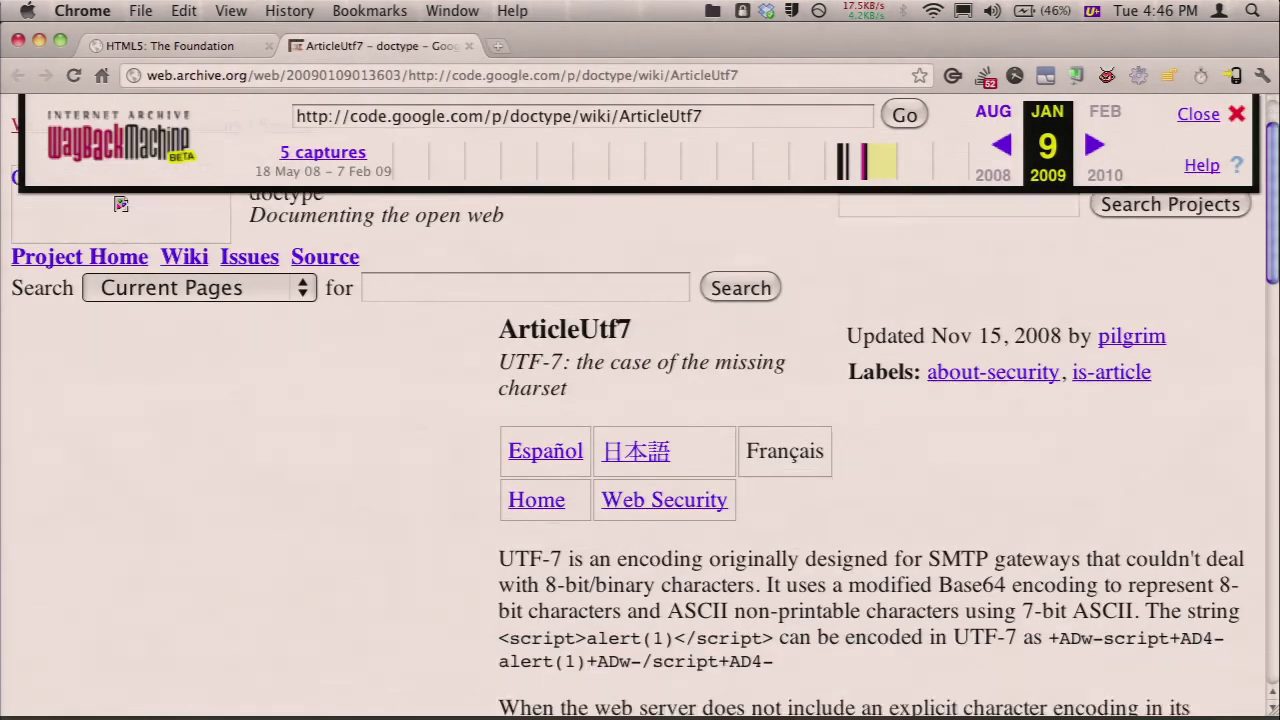
scroll(114, 200, down, 2)
scroll(640, 400, down, 6)
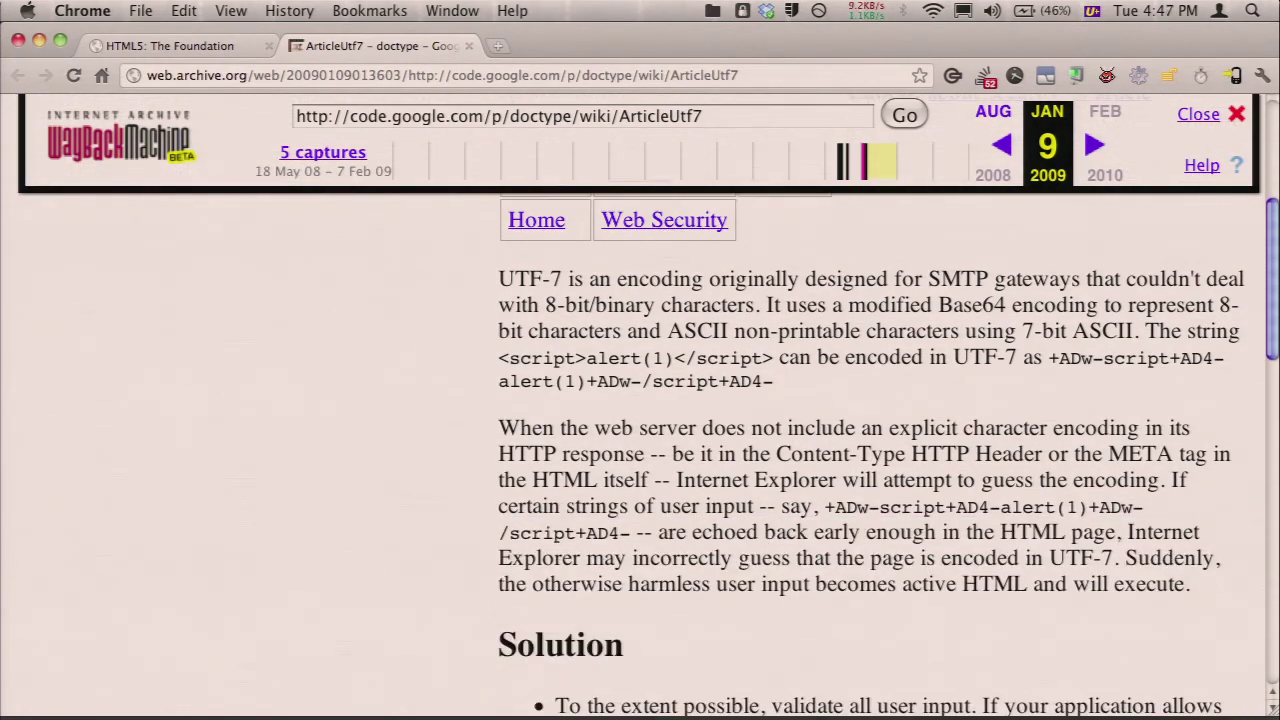
scroll(640, 450, down, 6)
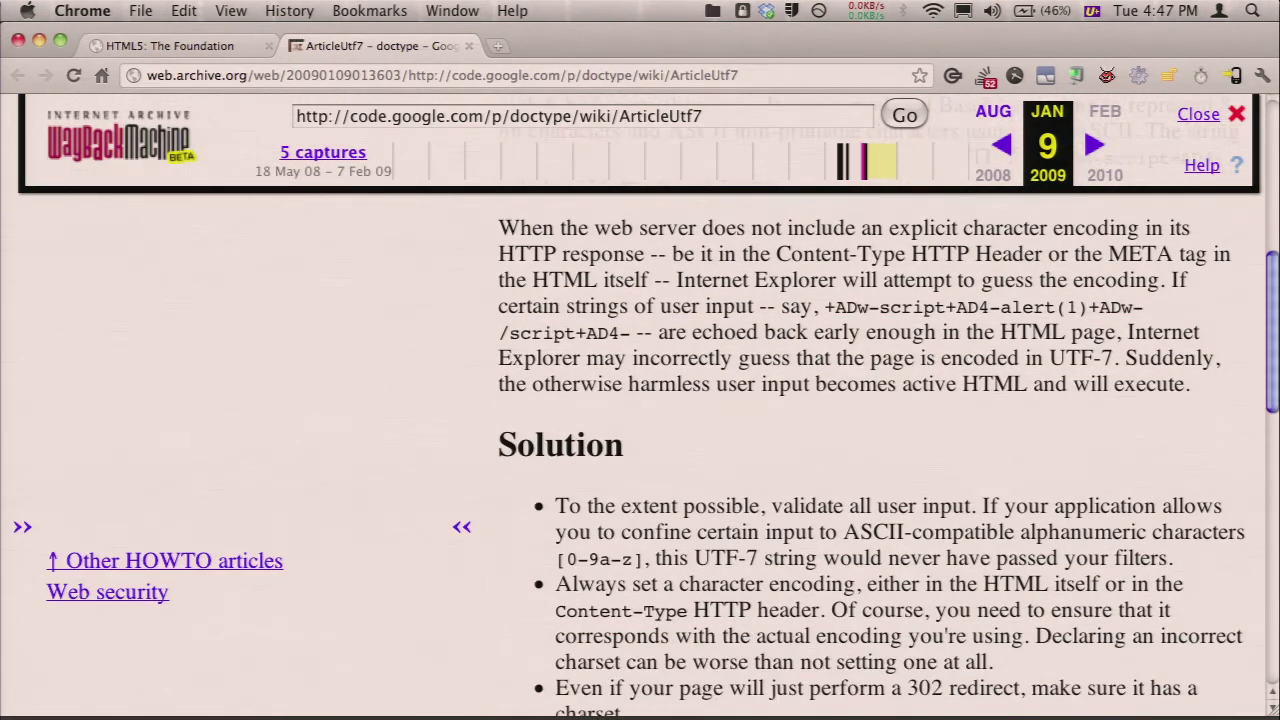
scroll(640, 450, down, 2)
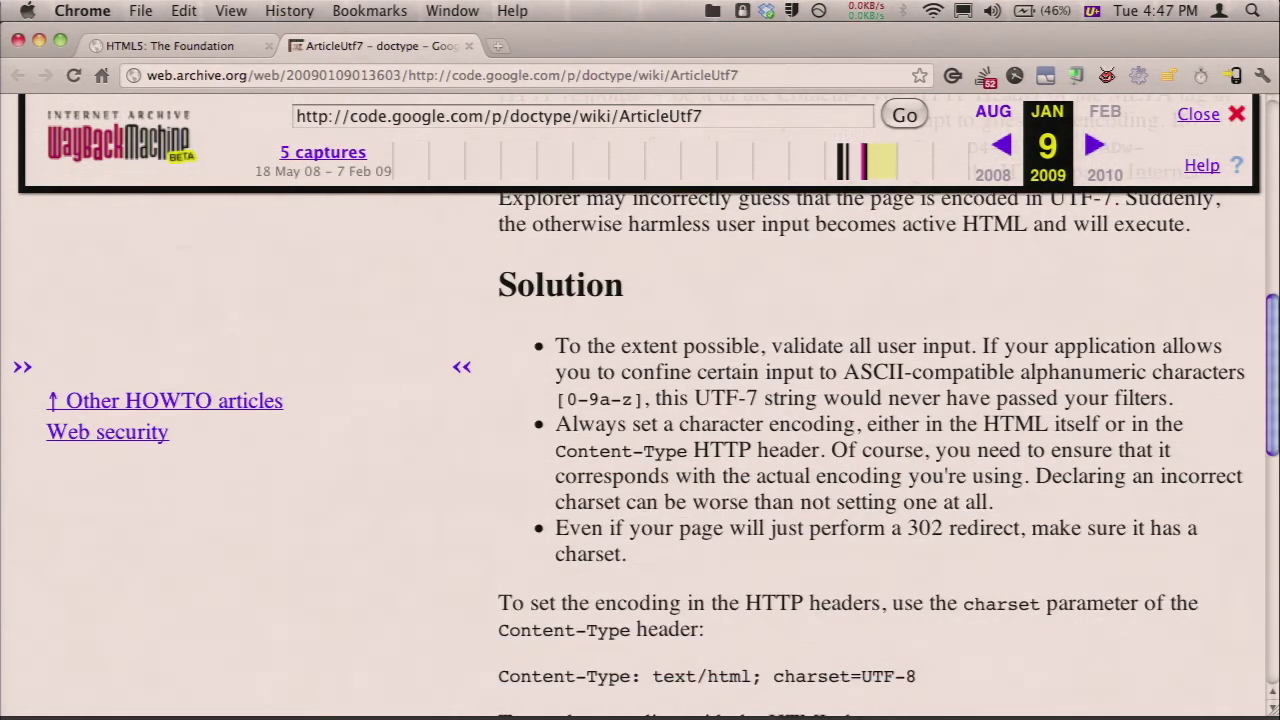
scroll(640, 450, down, 7)
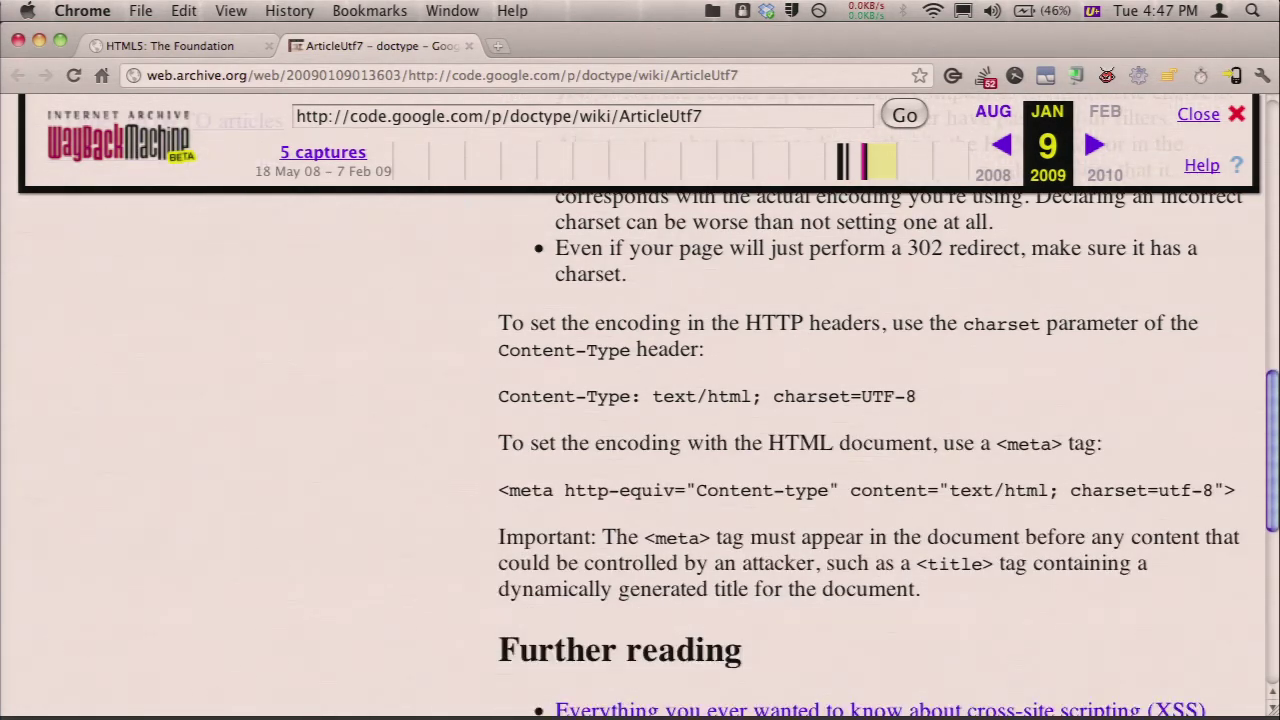
- Close the UTF-7 article tab, advance to the minimal HTML document slide, and temporarily highlight parts of its meta charset line
key(super+w)
key(Right)
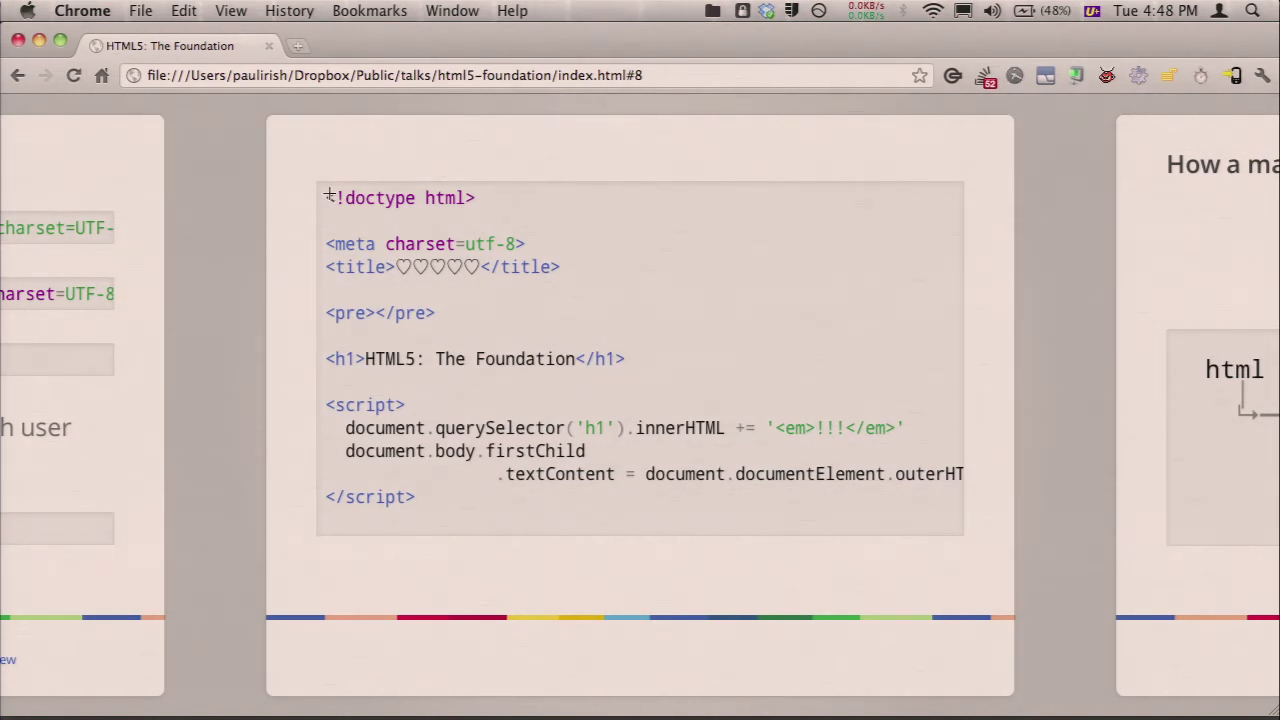
double_click(358, 246)
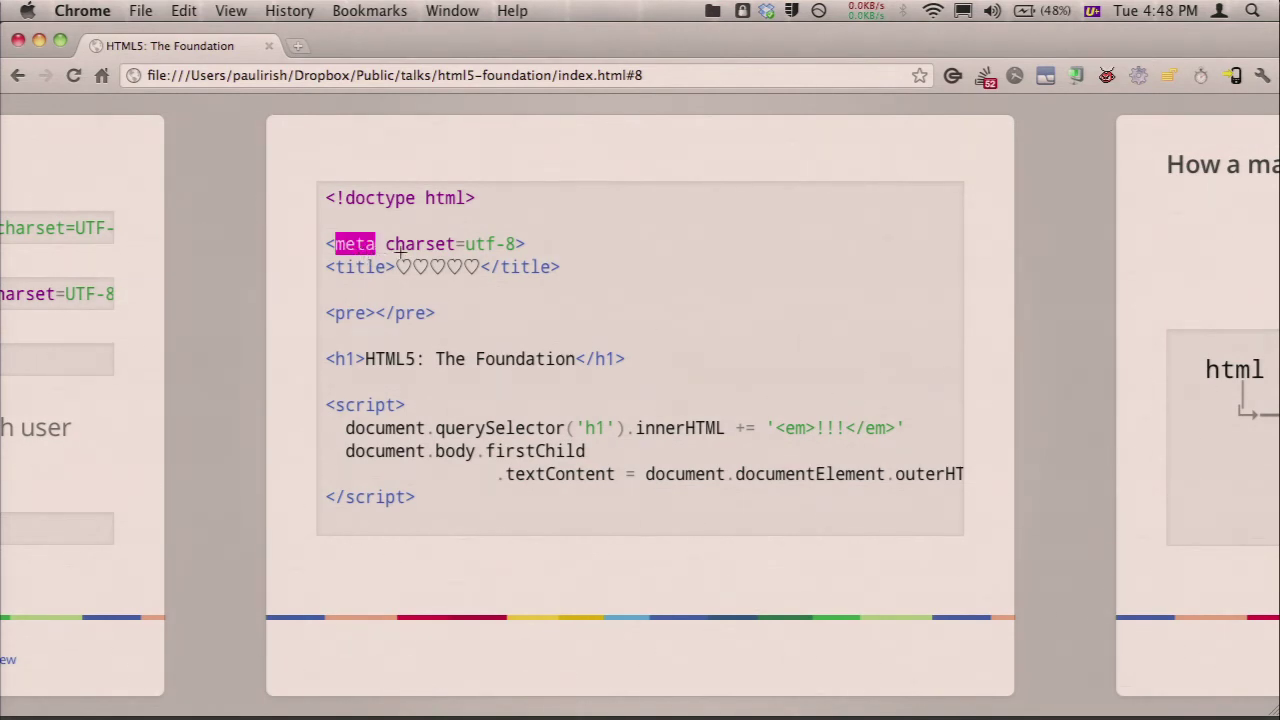
double_click(401, 249)
click(566, 272)
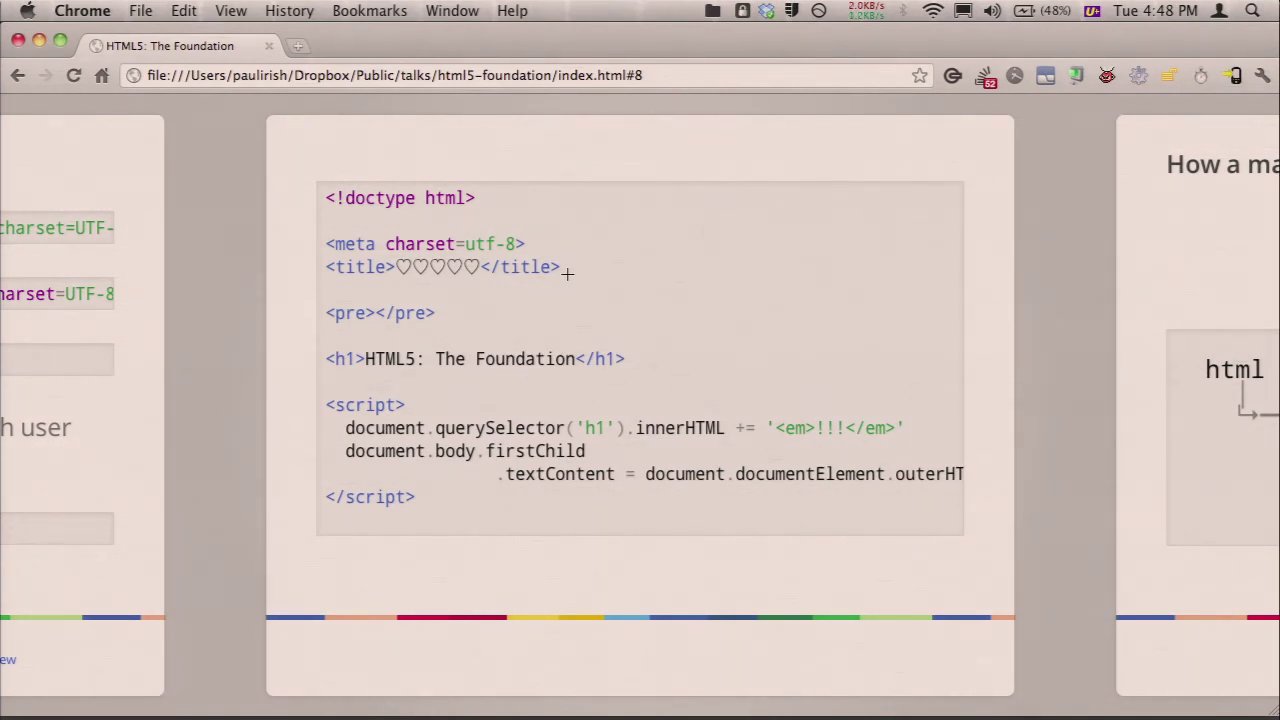
- Advance past "How a markup becomes a DOM" to the Parsing slide and reveal the IE6, Mozilla 1.2 and Opera 7 beta DOM trees
key(Right)
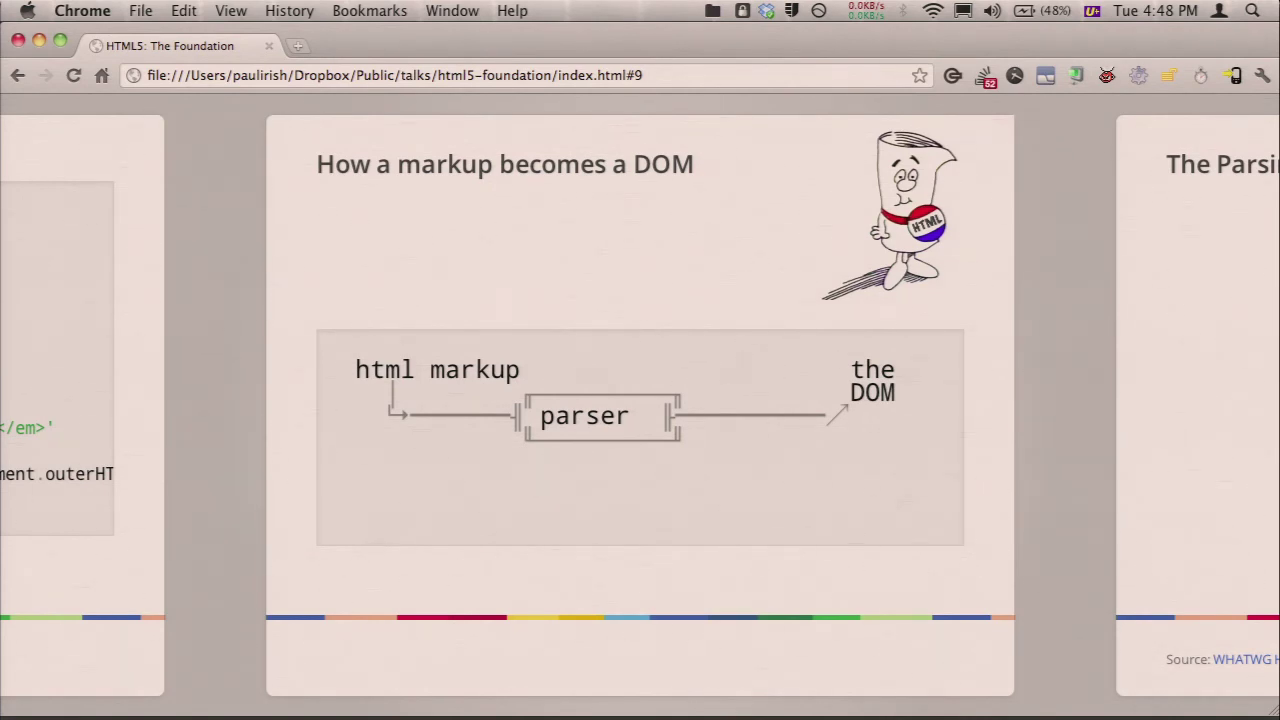
key(Right)
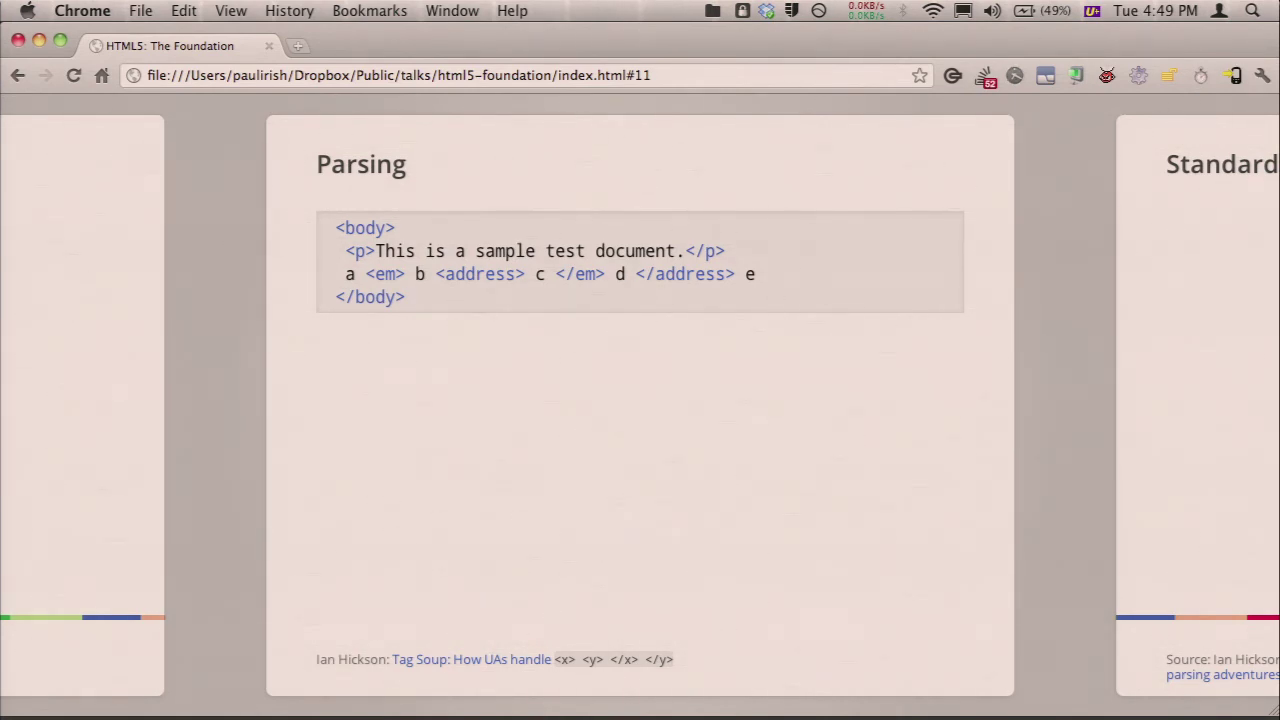
key(Right)
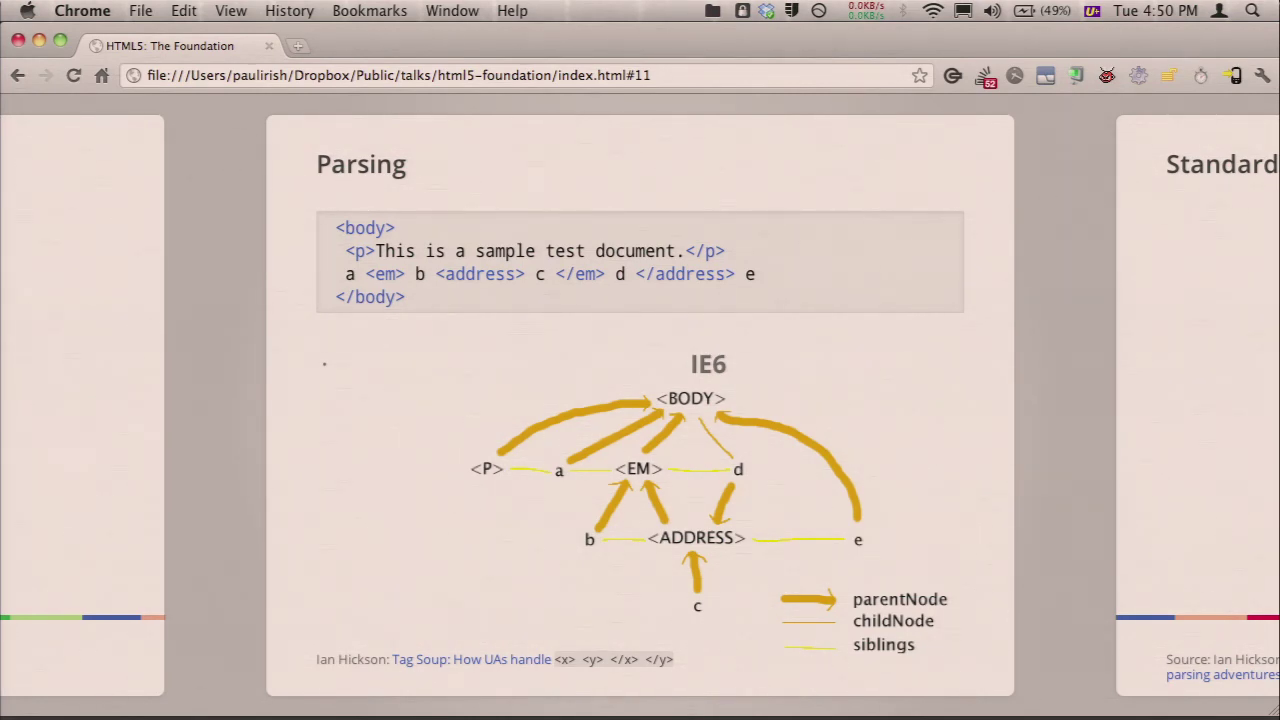
key(Right)
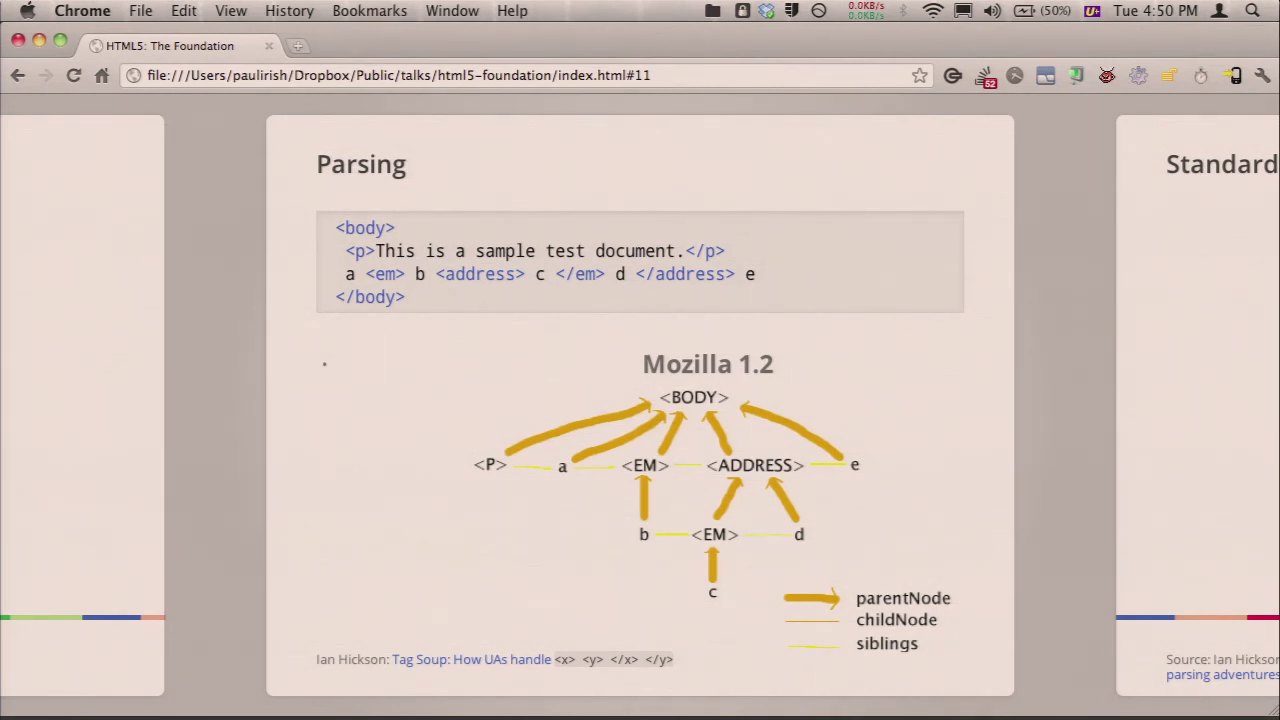
key(Right)
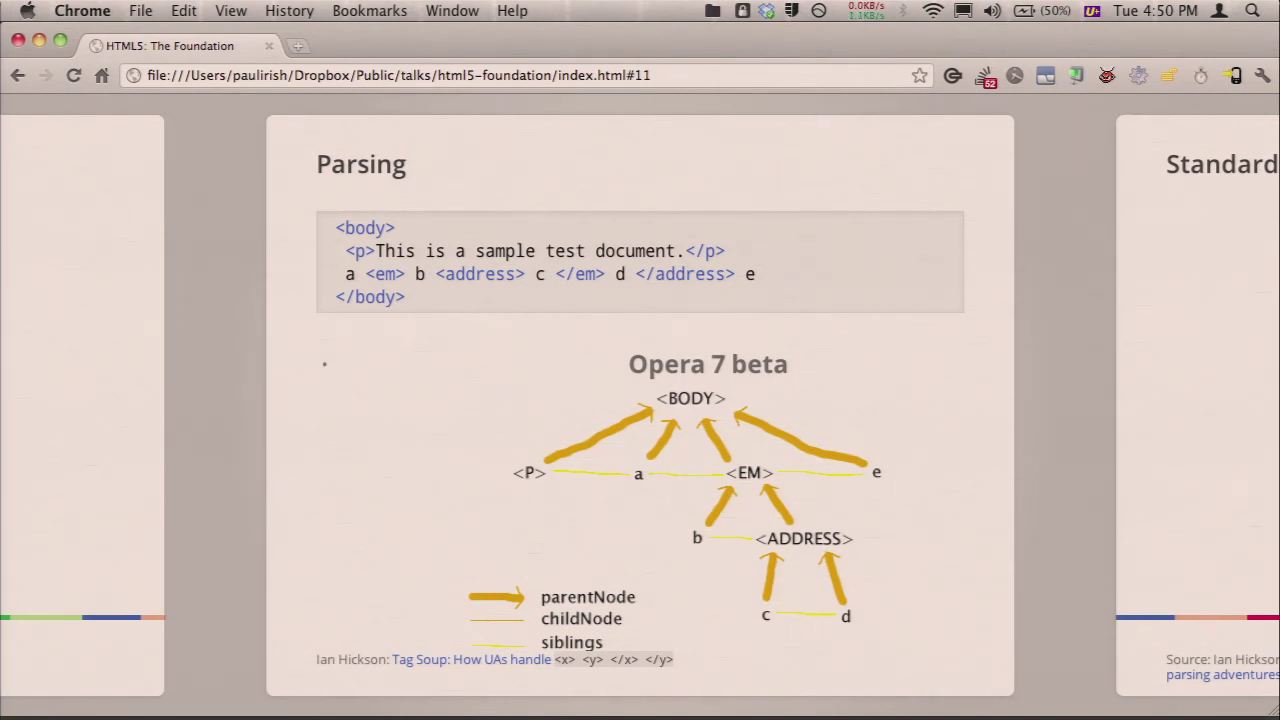
- Advance to "Standardizing Parsing", reveal its first bullet, open the "Tag Soup: Crazy parsing adventures" link in a new tab and skim the article
key(Right)
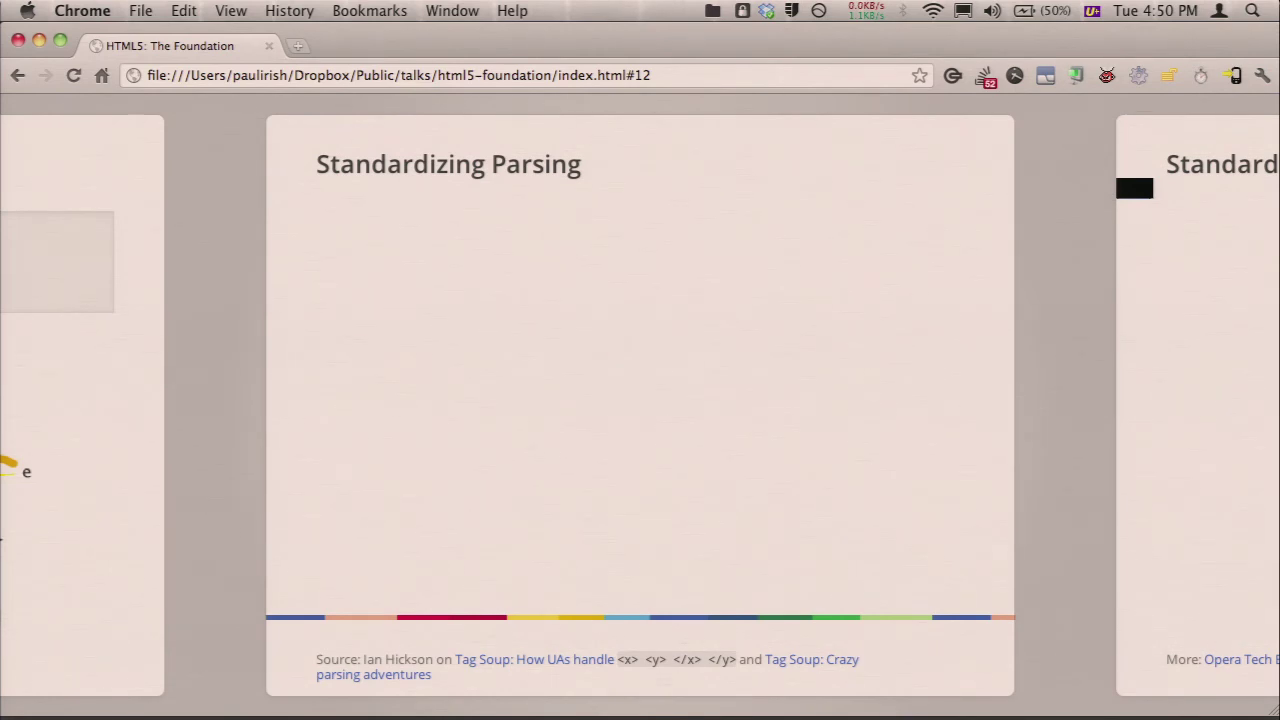
key(Right)
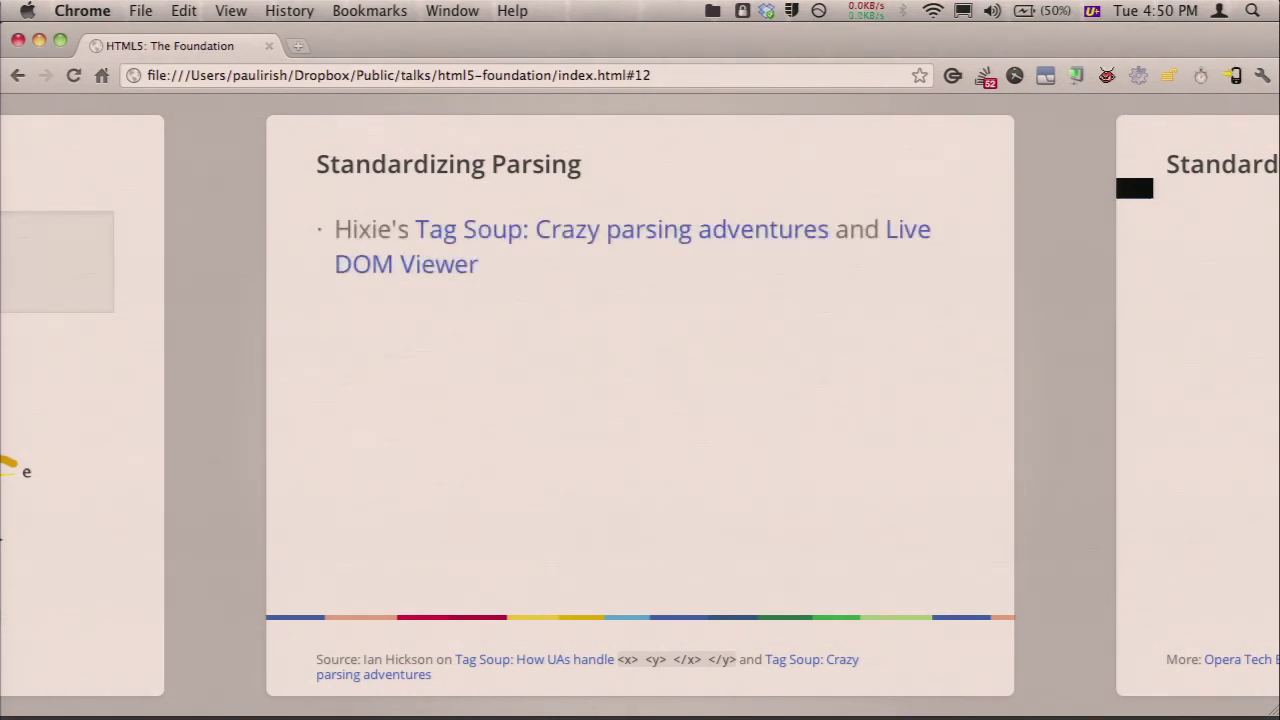
right_click(577, 233)
click(590, 237)
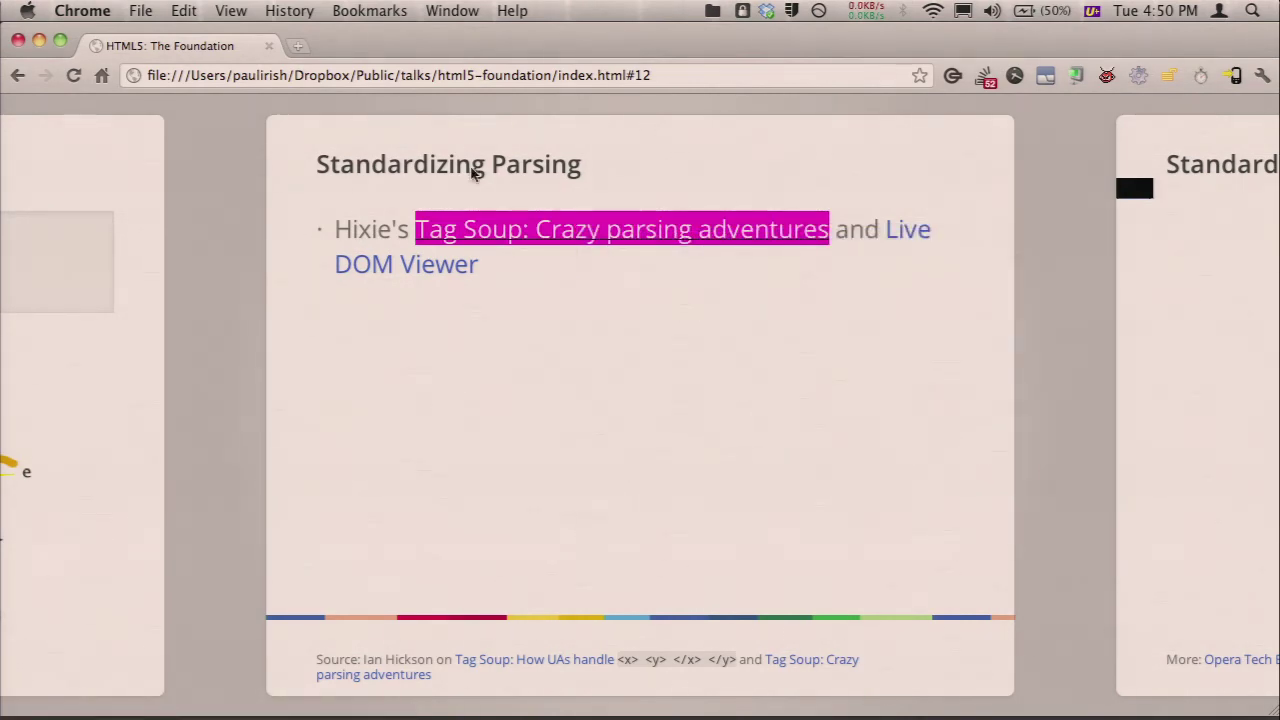
click(336, 45)
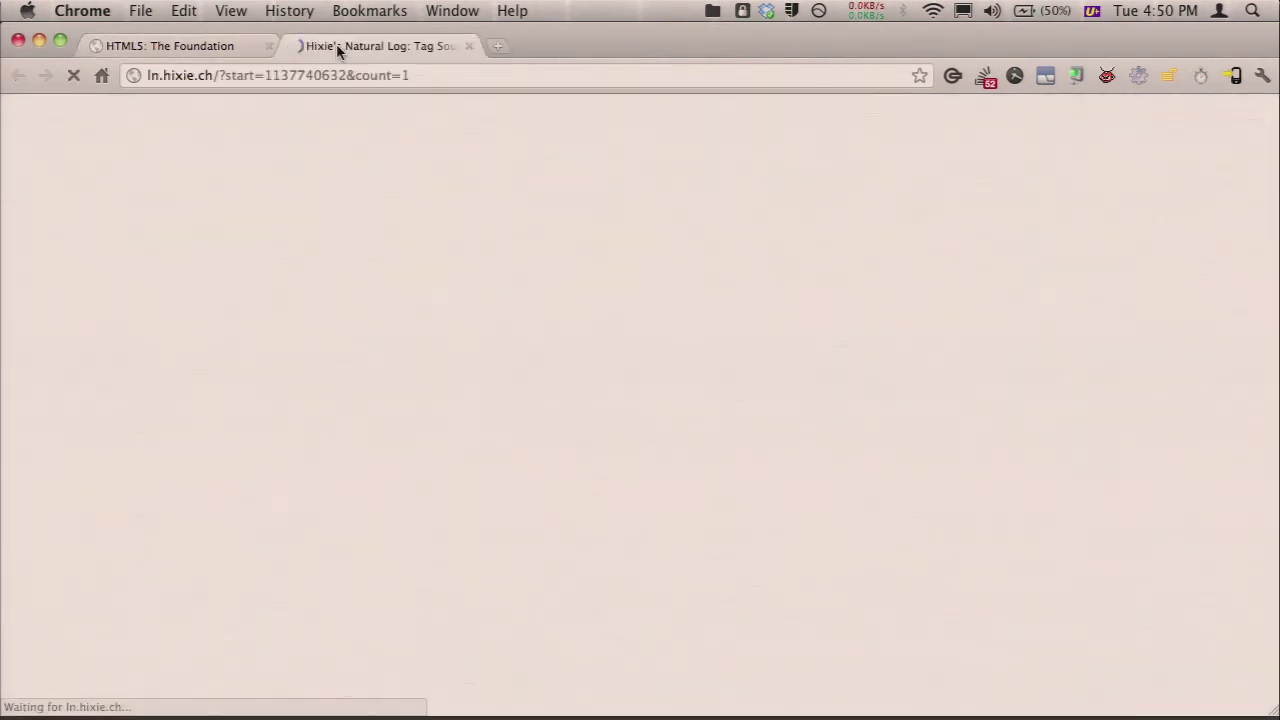
scroll(313, 303, down, 20)
scroll(313, 303, up, 20)
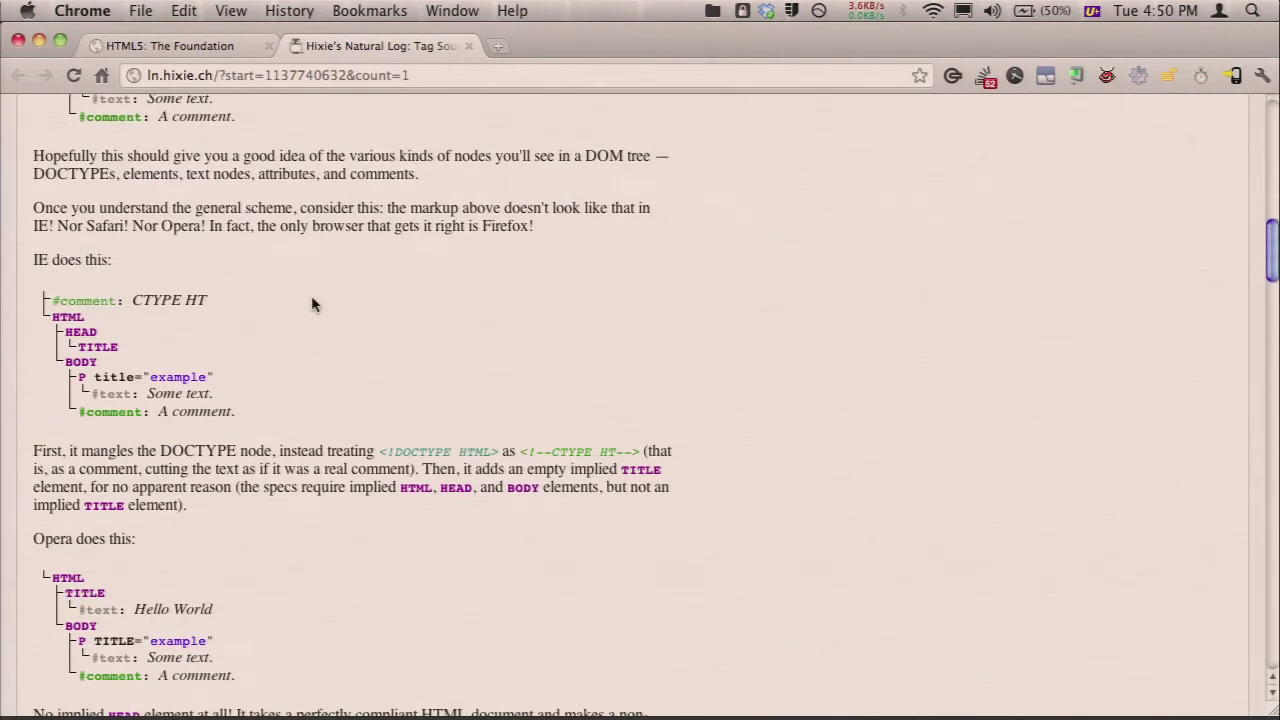
scroll(313, 303, down, 3)
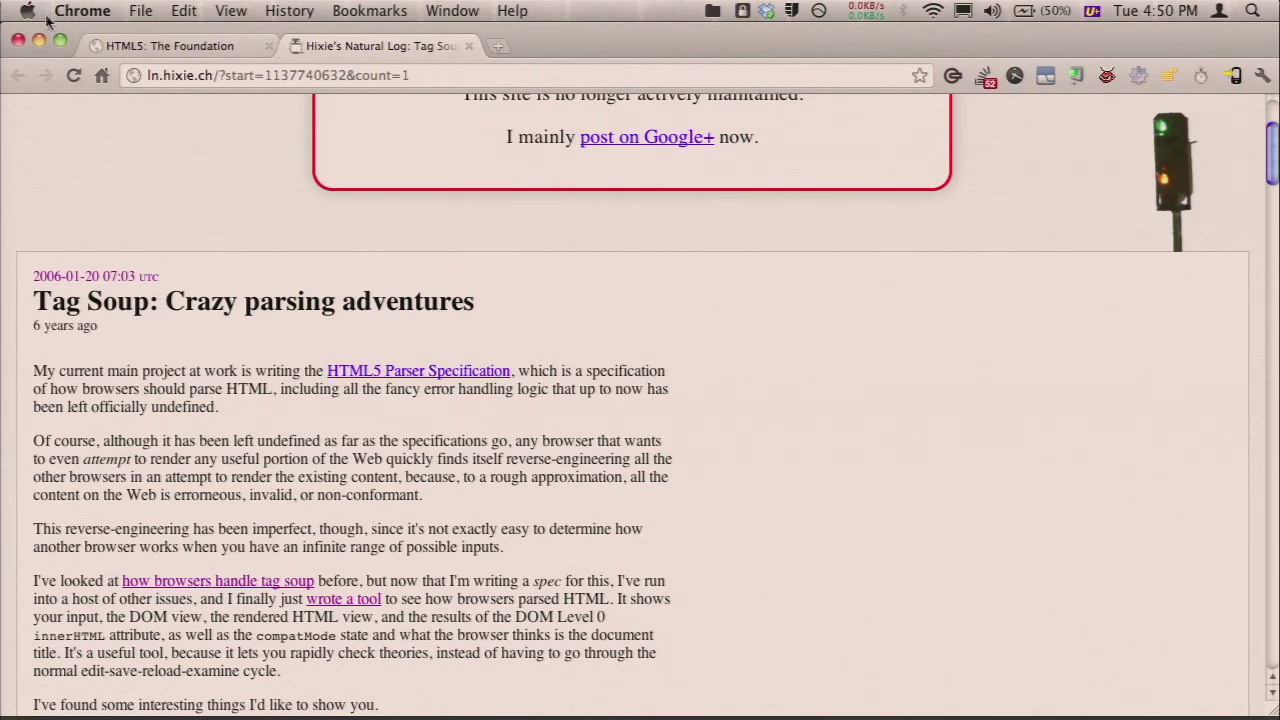
- Return to the slides, open the "Live DOM Viewer" link in a new tab and switch to it
click(112, 47)
click(562, 176)
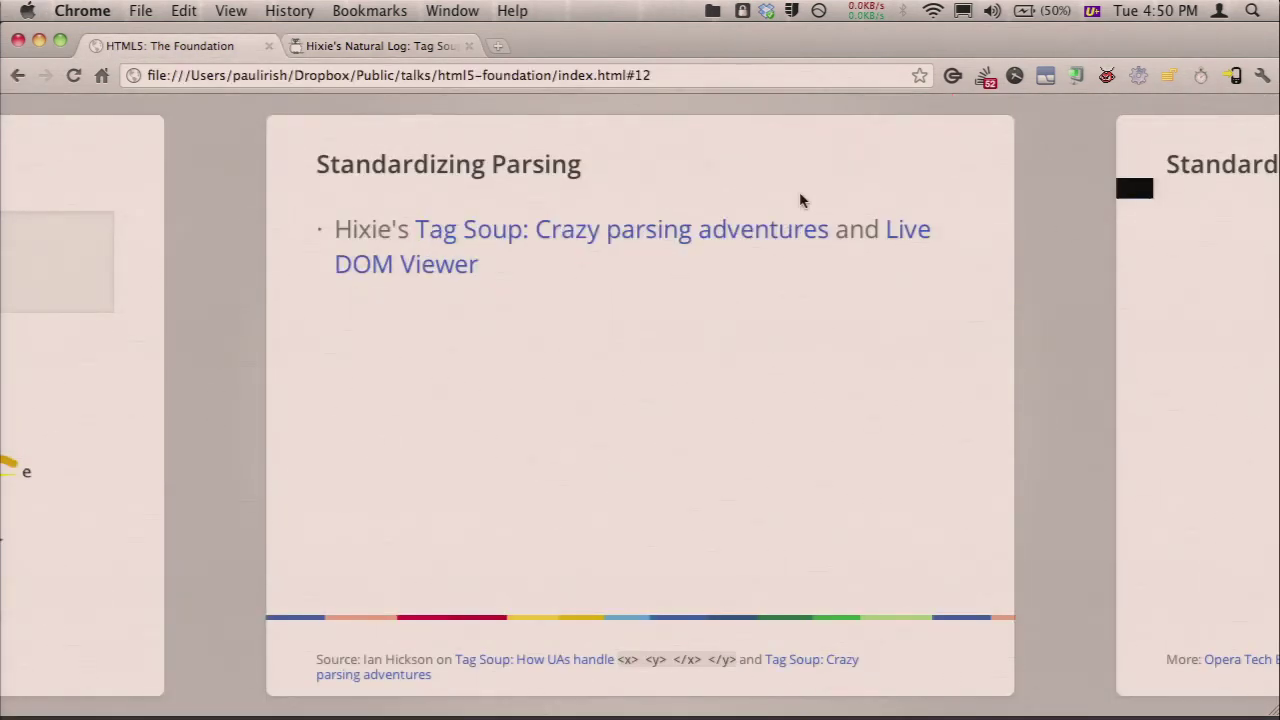
right_click(894, 234)
click(930, 243)
click(503, 46)
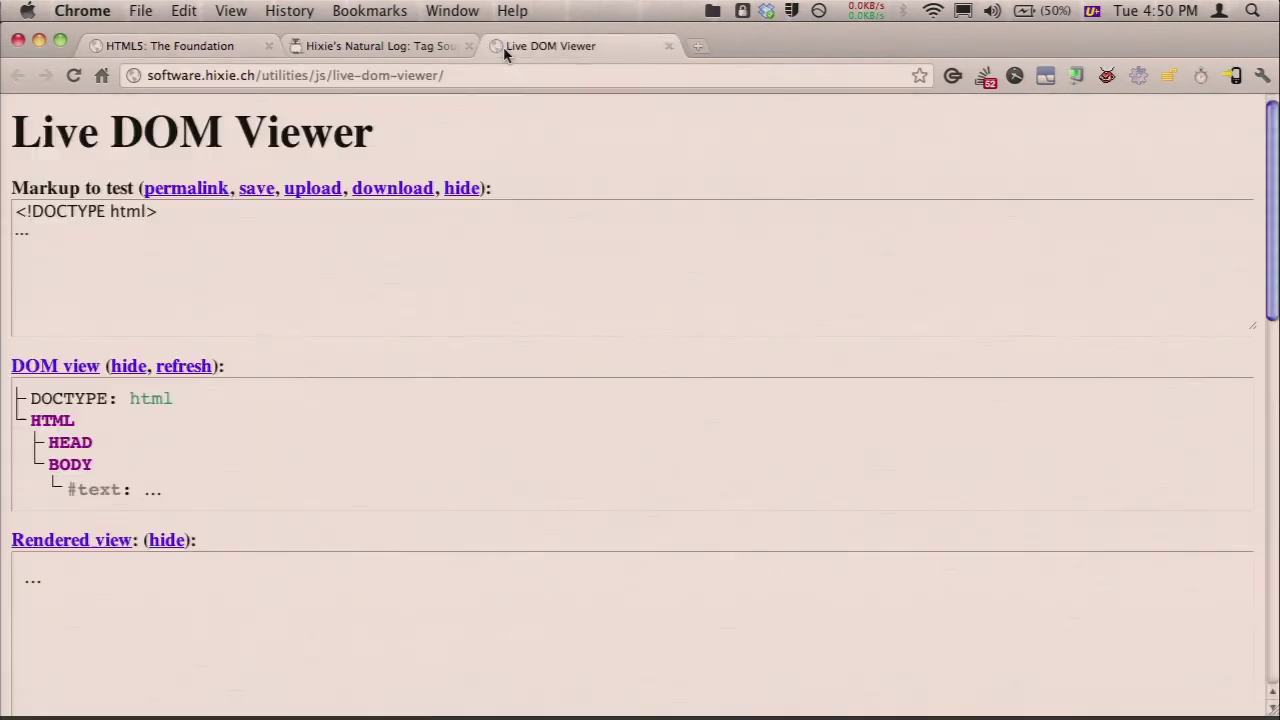
- Replace the placeholder dots below the doctype in the test markup with <h1>hi guys</h1>
click(430, 266)
key(BackSpace)
key(BackSpace)
key(BackSpace)
key(BackSpace)
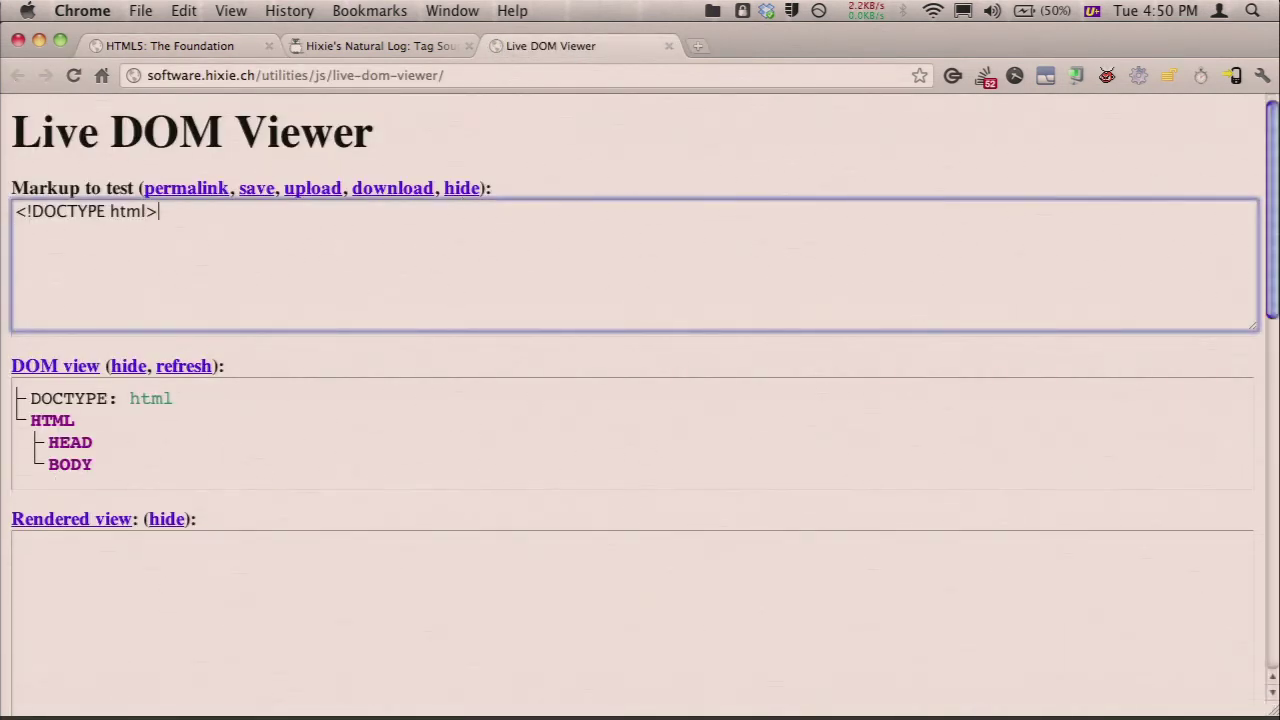
text(<h1>)
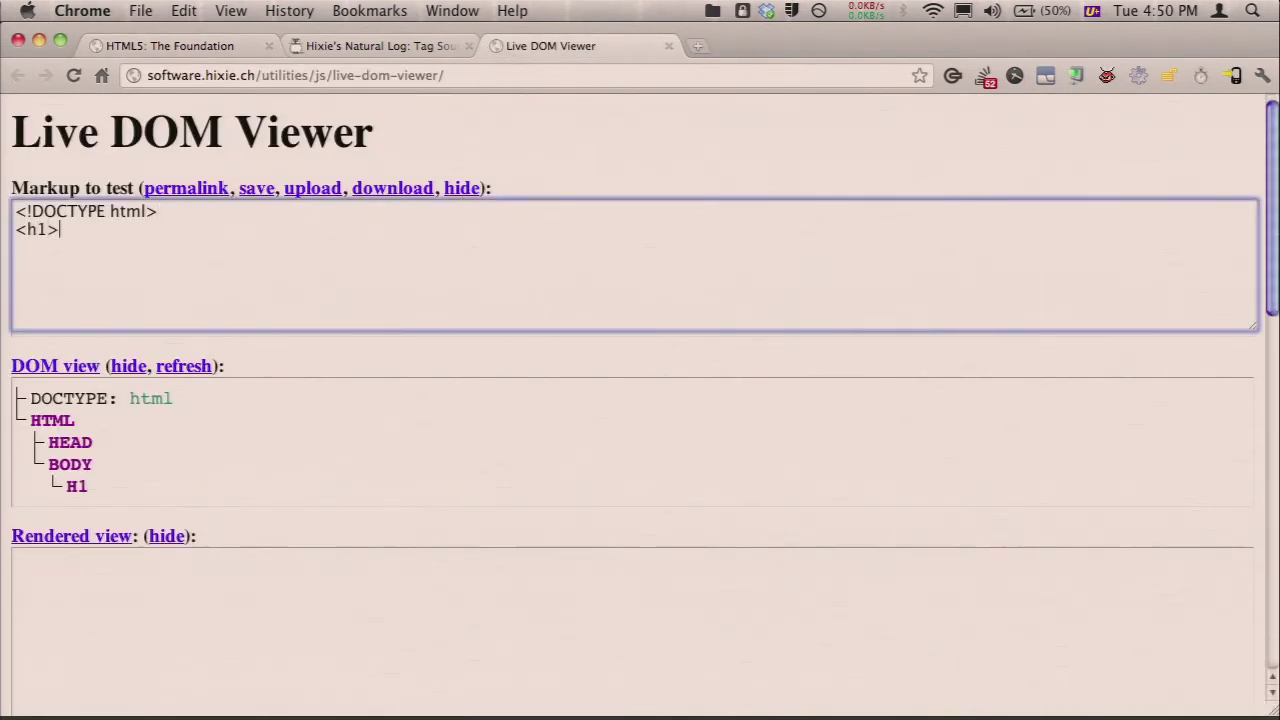
text(hi guys)
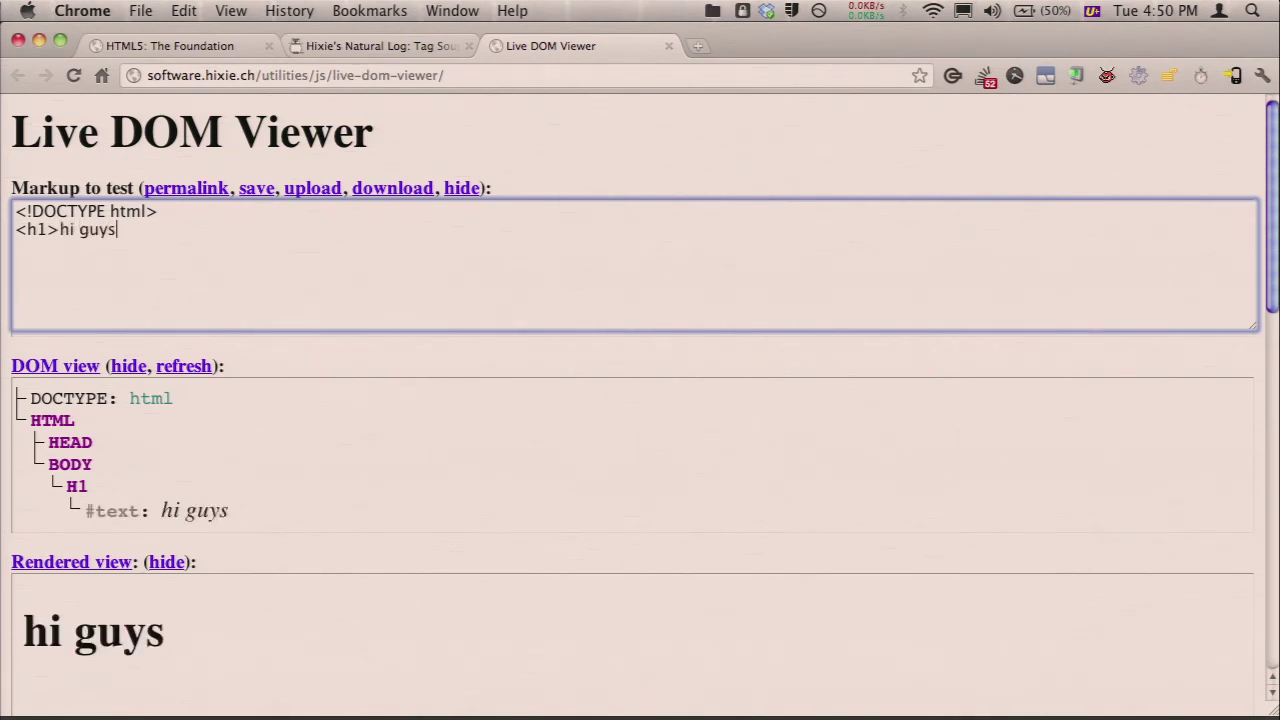
text(</h1>)
key(Return)
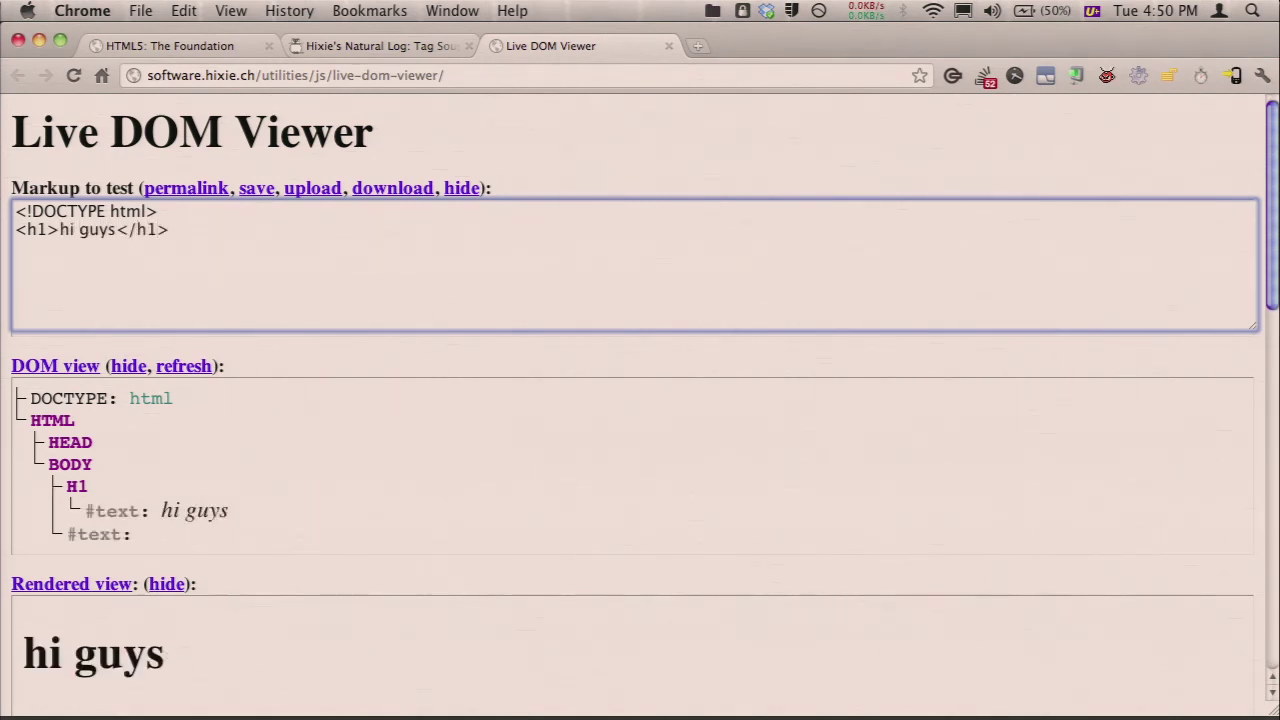
- Add the line <p>hey mom. you rock<span>awesome!</span> below the heading in the test markup, leaving the paragraph unclosed
text(<p>hey mom)
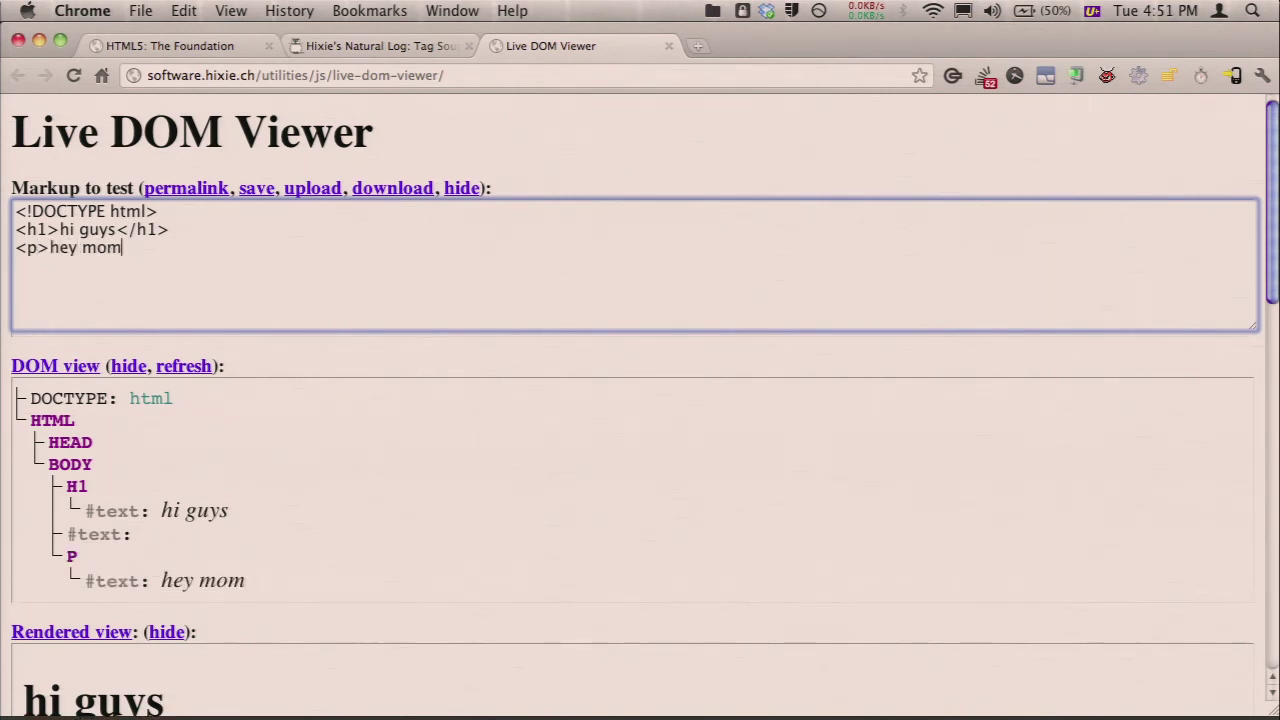
text(. you rock<sp)
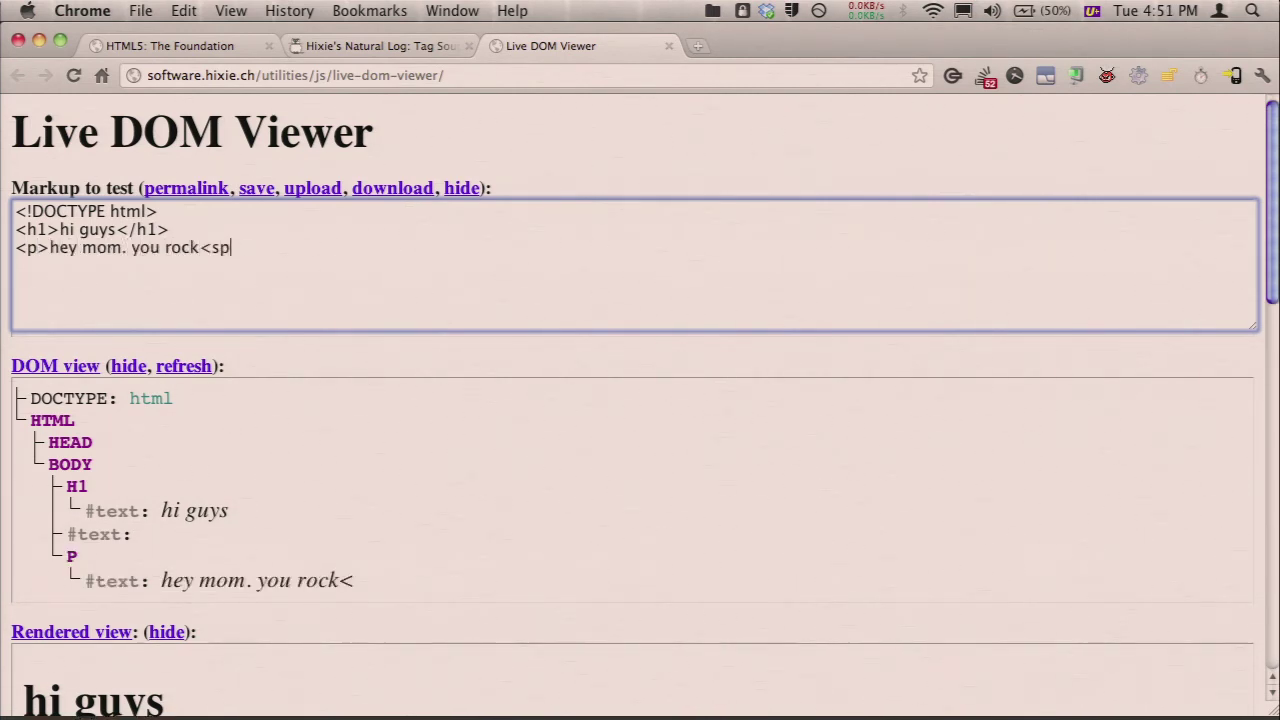
text(an>awes)
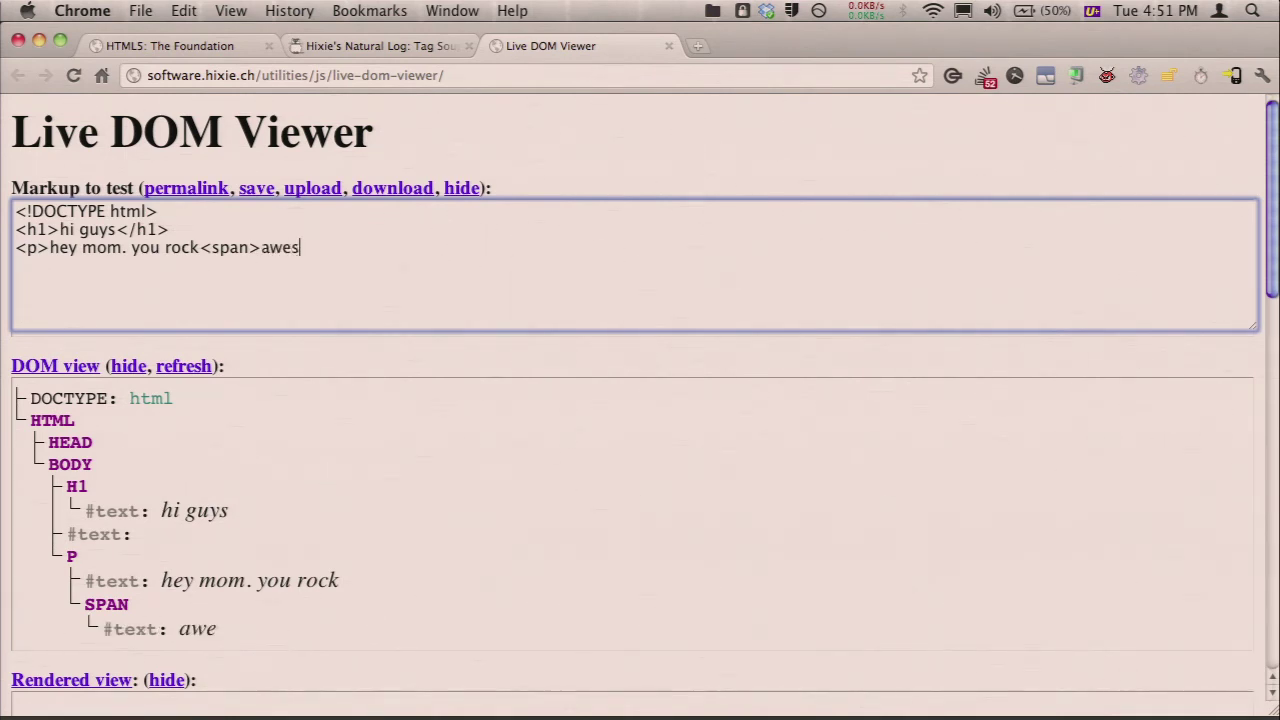
text(ome!</sda)
key(BackSpace)
key(BackSpace)
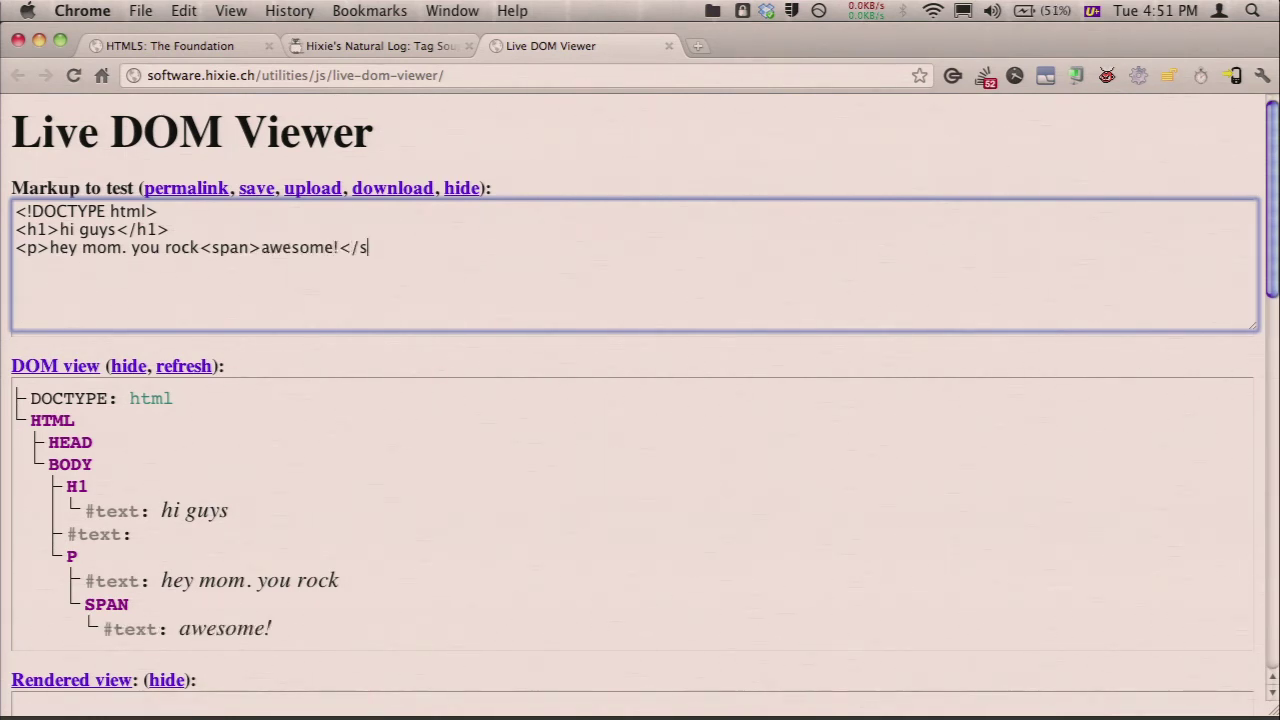
text(pan>)
- Temporarily highlight the test markup and the body's nodes in the DOM view to compare the source with its parsed tree
click(311, 419)
click(198, 232)
key(super+a)
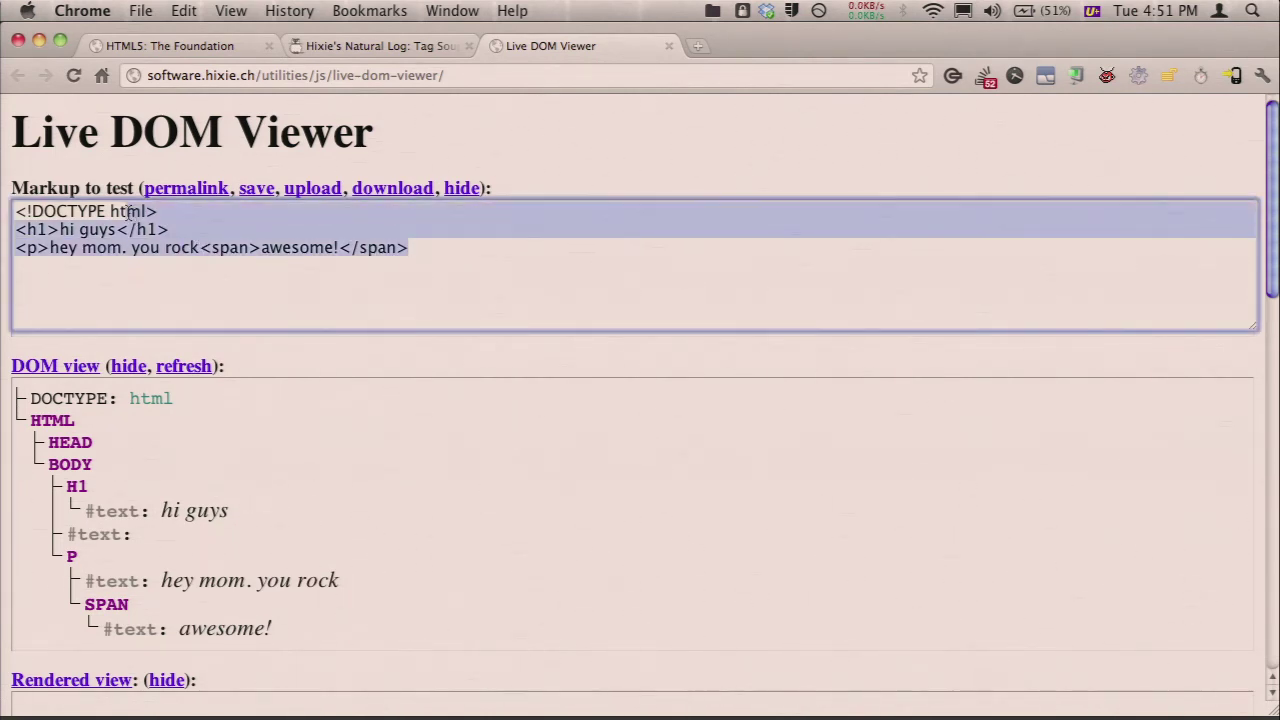
click(149, 229)
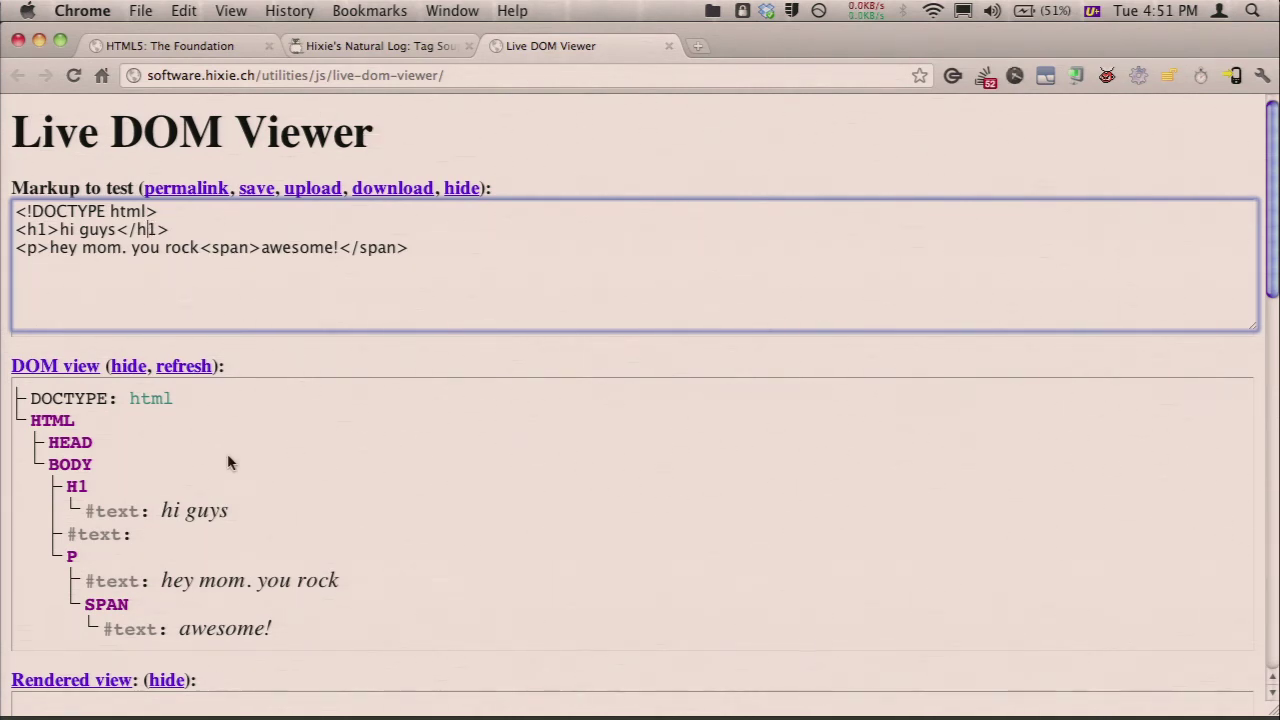
drag(340, 582, 119, 460)
click(119, 460)
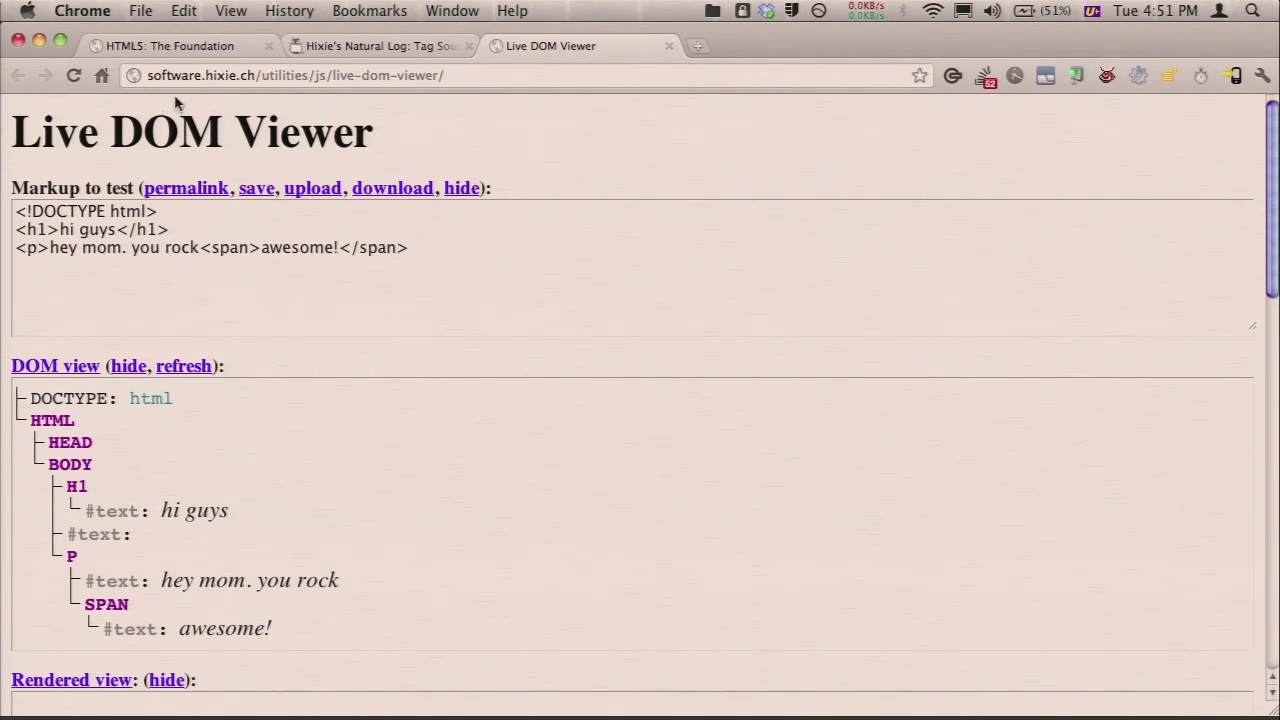
- Return to the "Standardizing Parsing" slide and reveal the bullets on interop research and Firebug 0.3
click(163, 50)
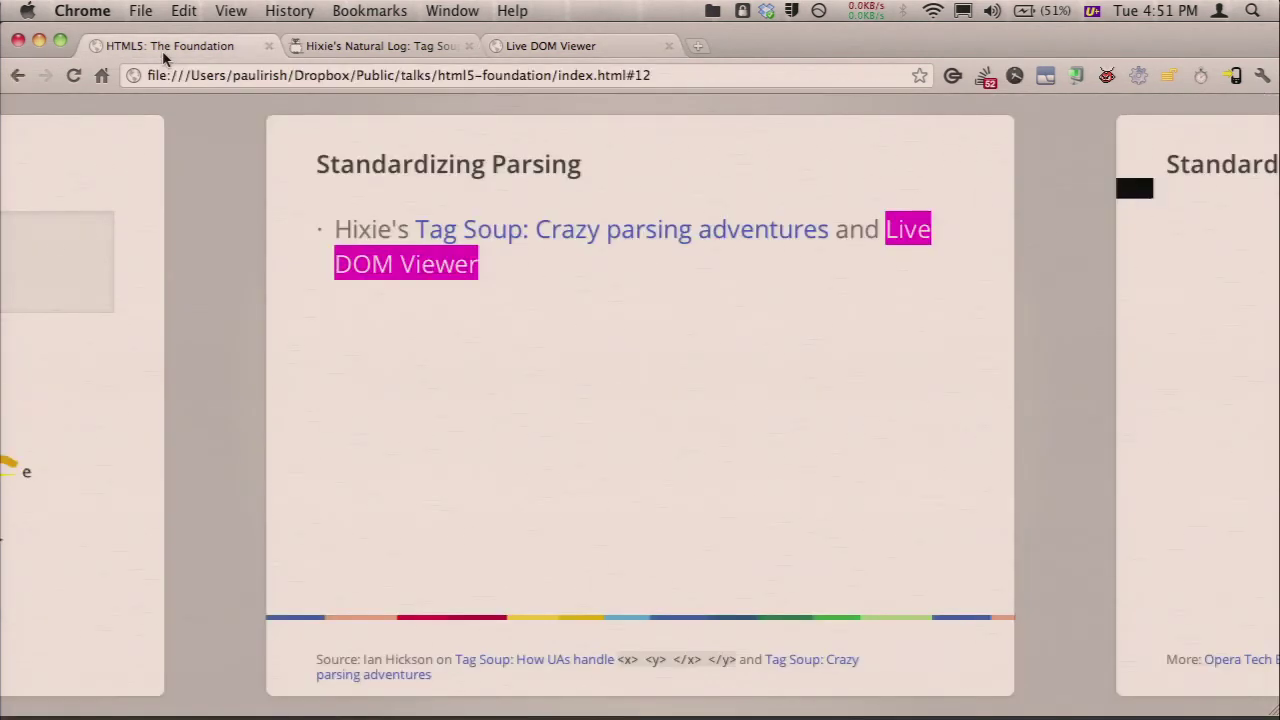
key(Right)
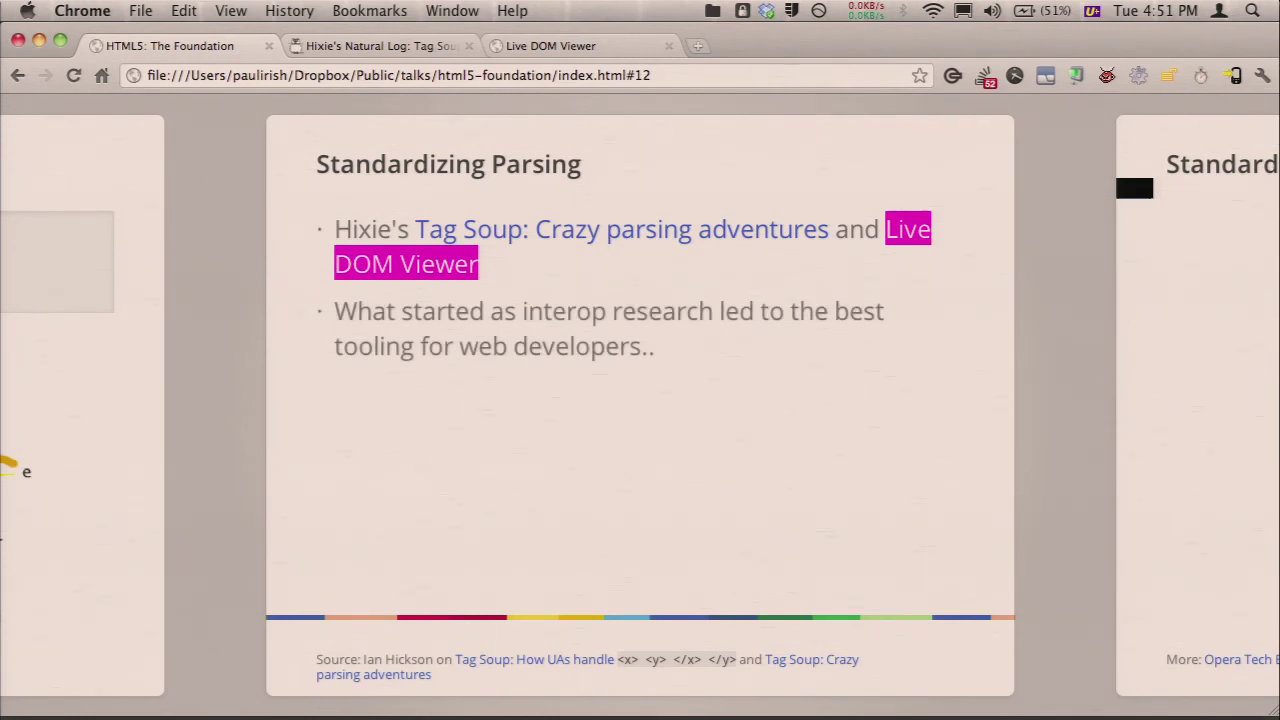
key(Right)
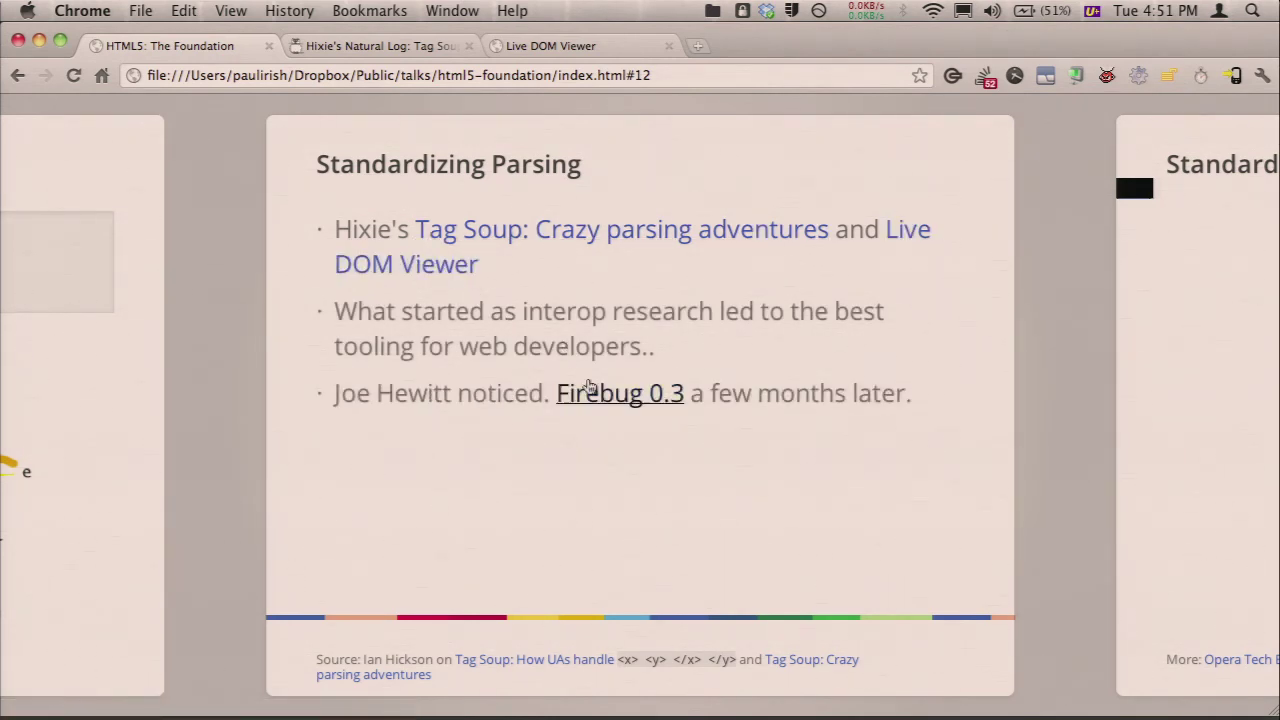
- Open the "Firebug 0.3" link in a new tab, view its first screenshot full size and zoomed out, and return to the slides
right_click(596, 391)
click(660, 391)
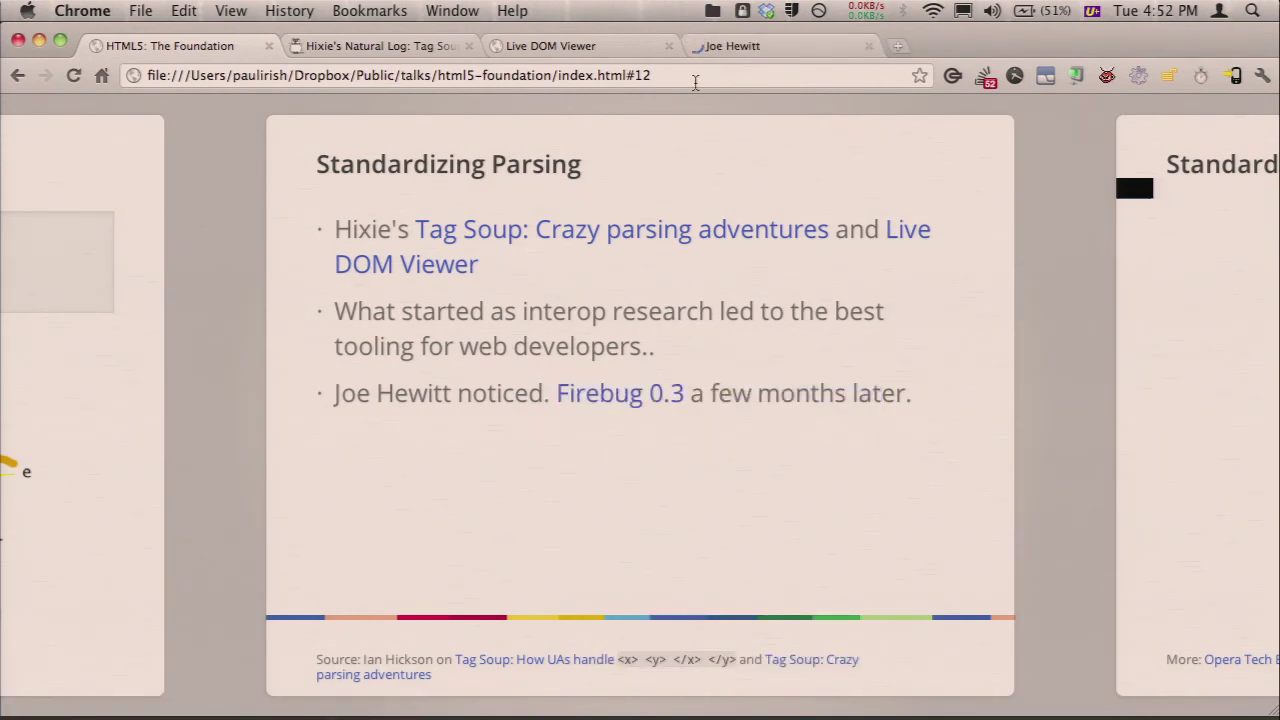
click(738, 46)
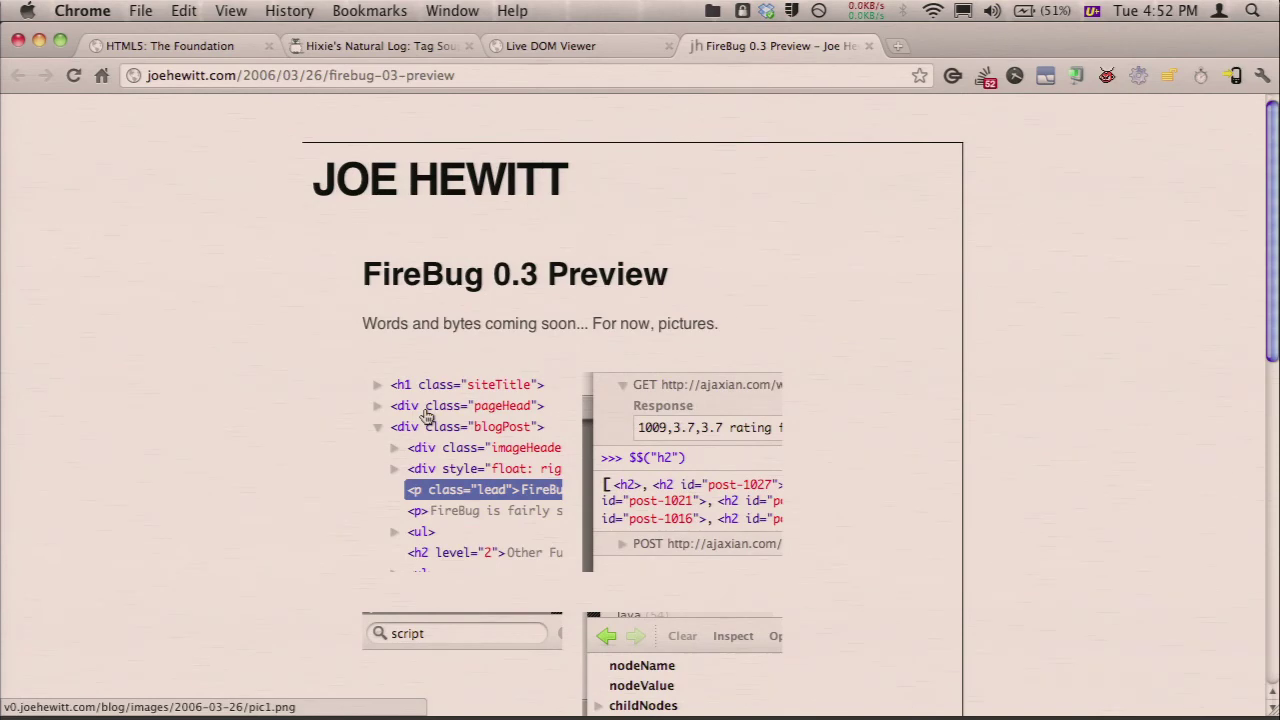
click(425, 414)
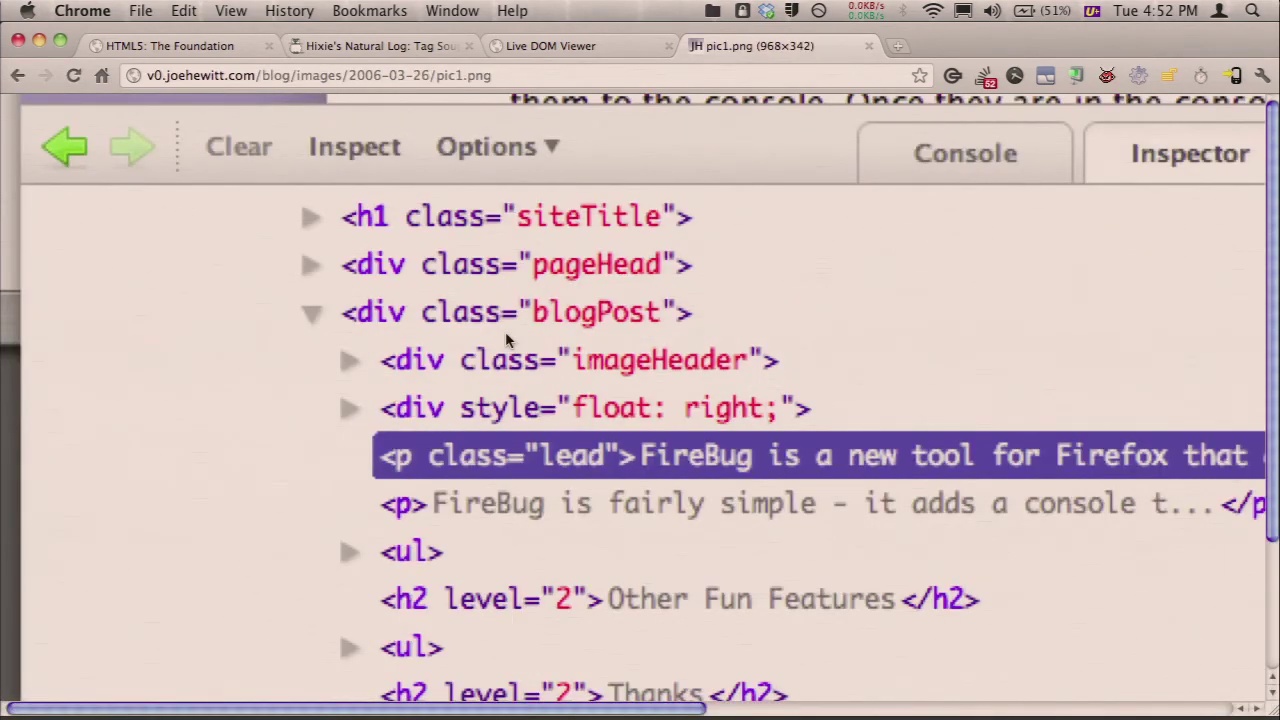
key(super+minus)
key(super+minus)
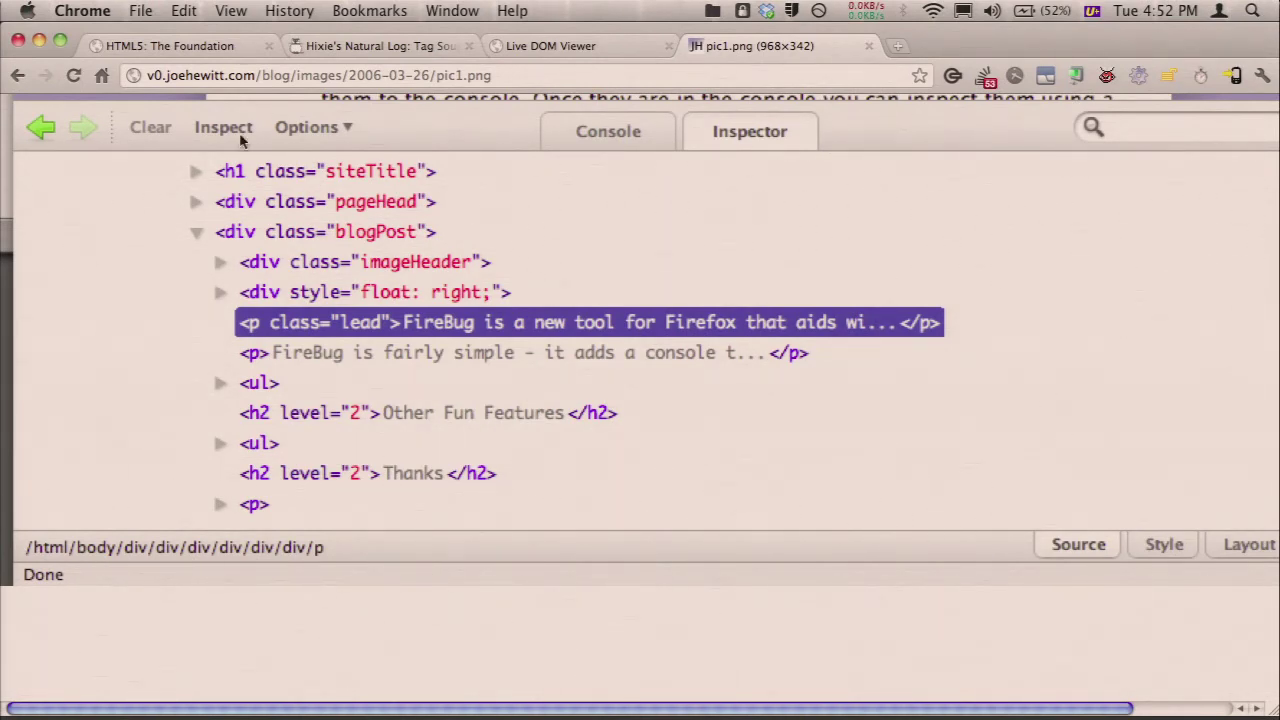
click(168, 50)
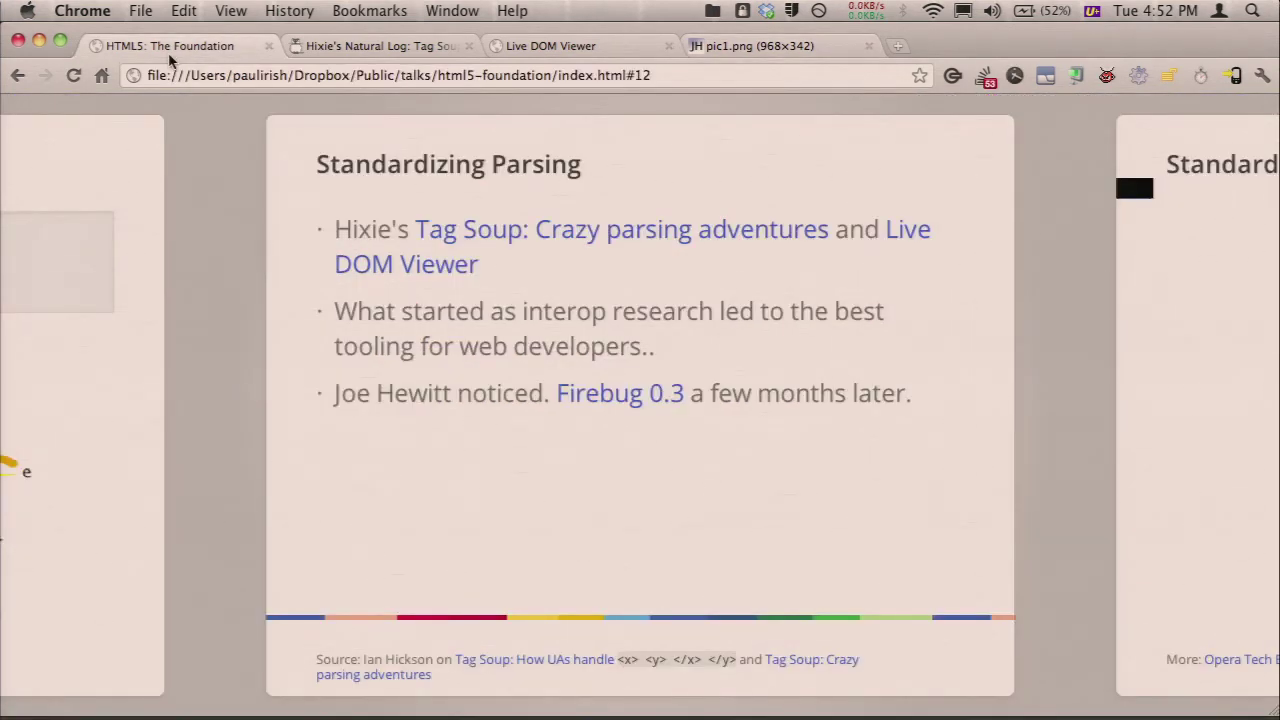
- Advance to the second "Standardizing Parsing" slide, reveal its first bullet and play the embedded video clip
key(Right)
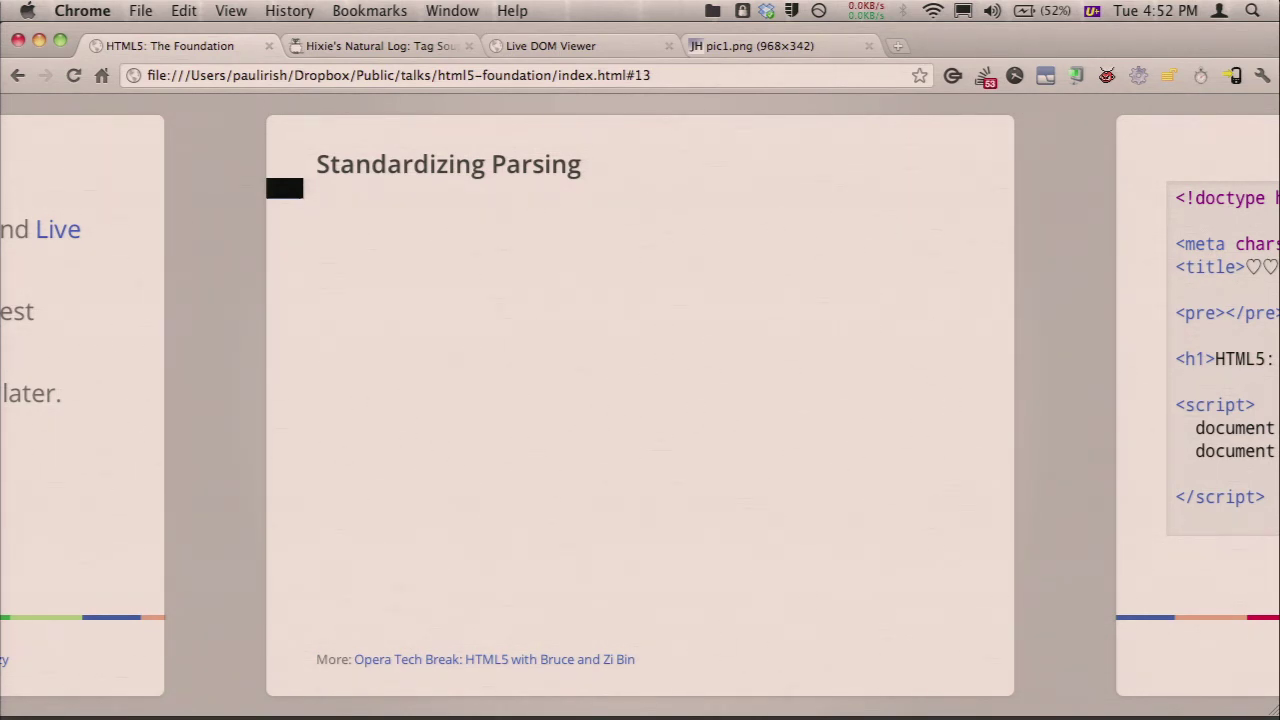
key(Right)
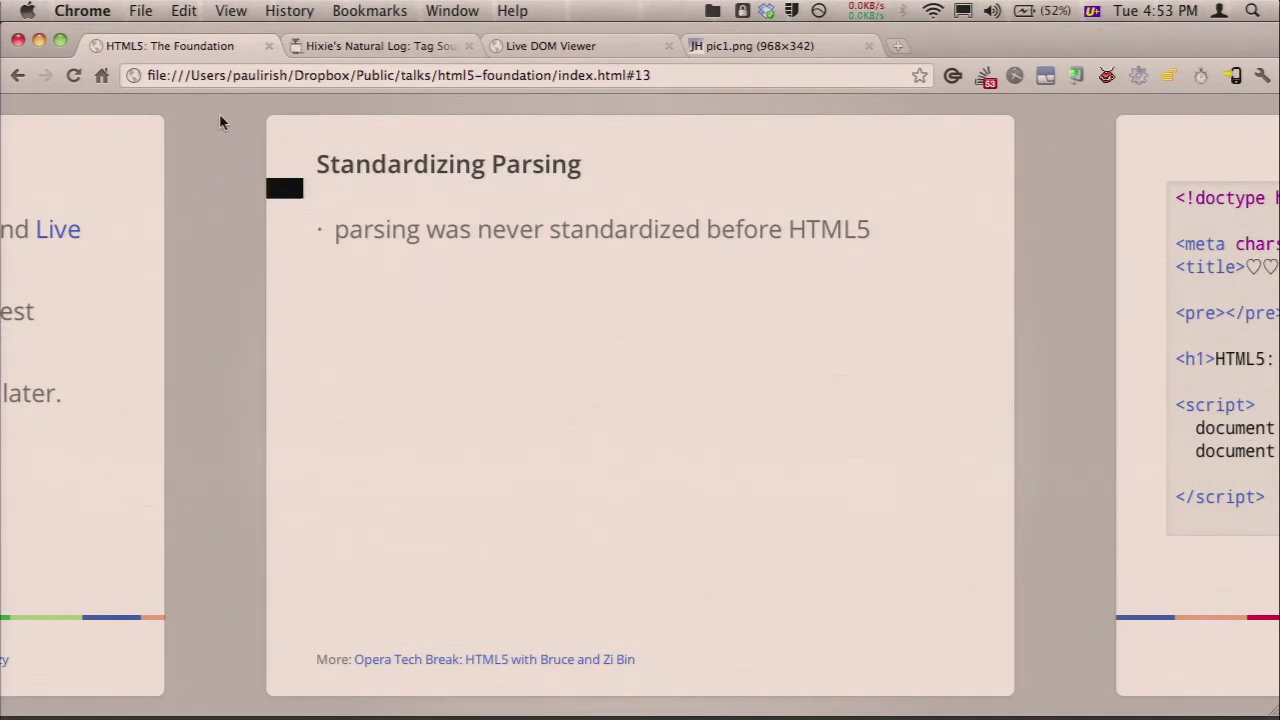
click(280, 190)
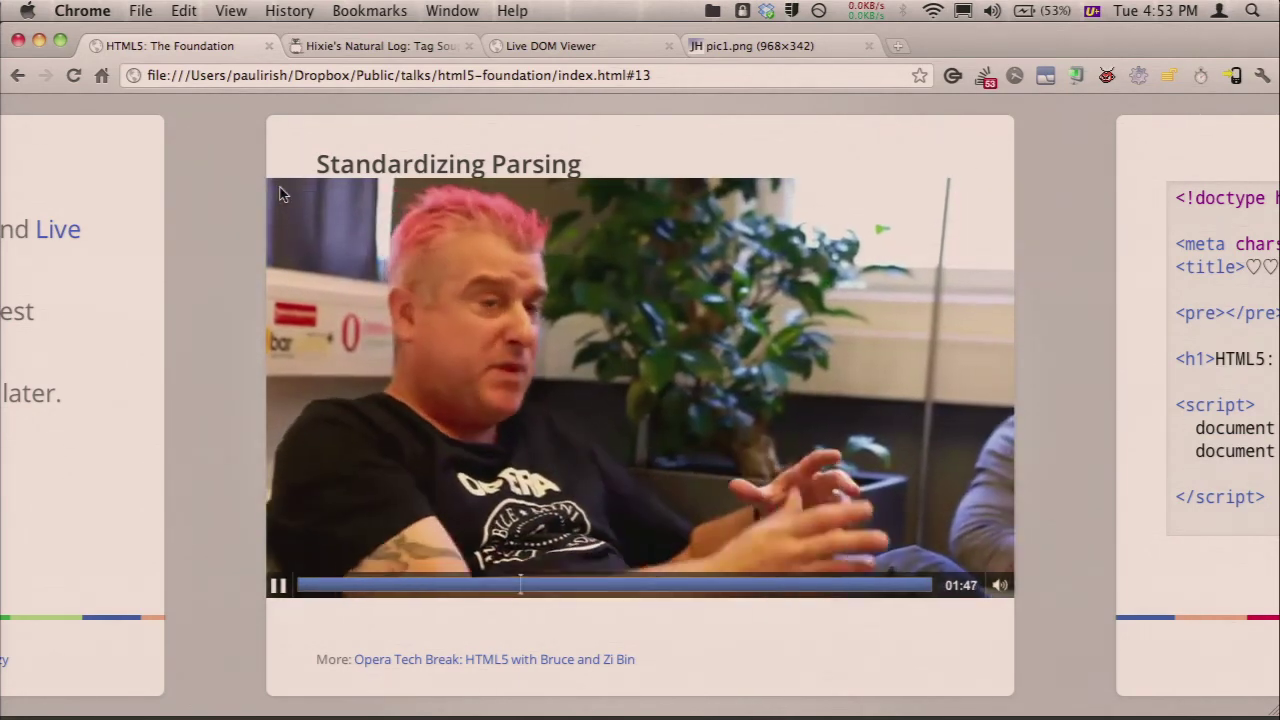
key(Right)
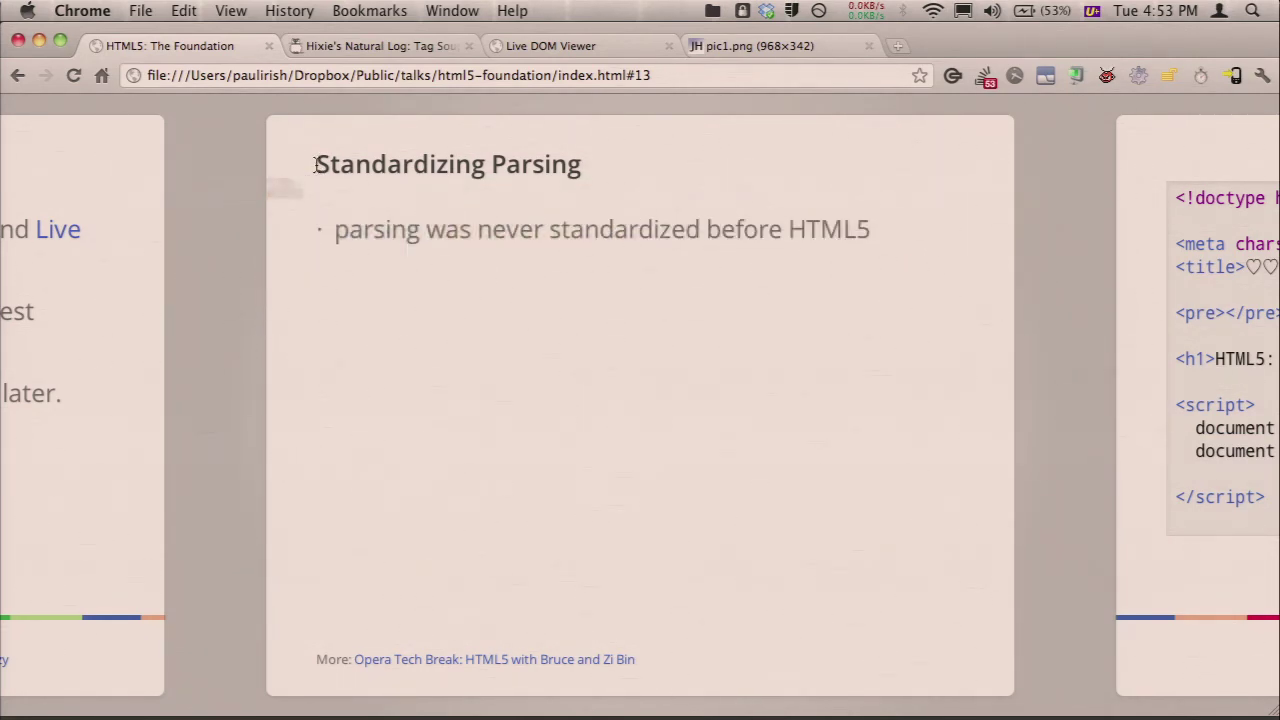
- Reveal the remaining bullets on the shared browser parser, the quoted effects and the reference implementation
key(Right)
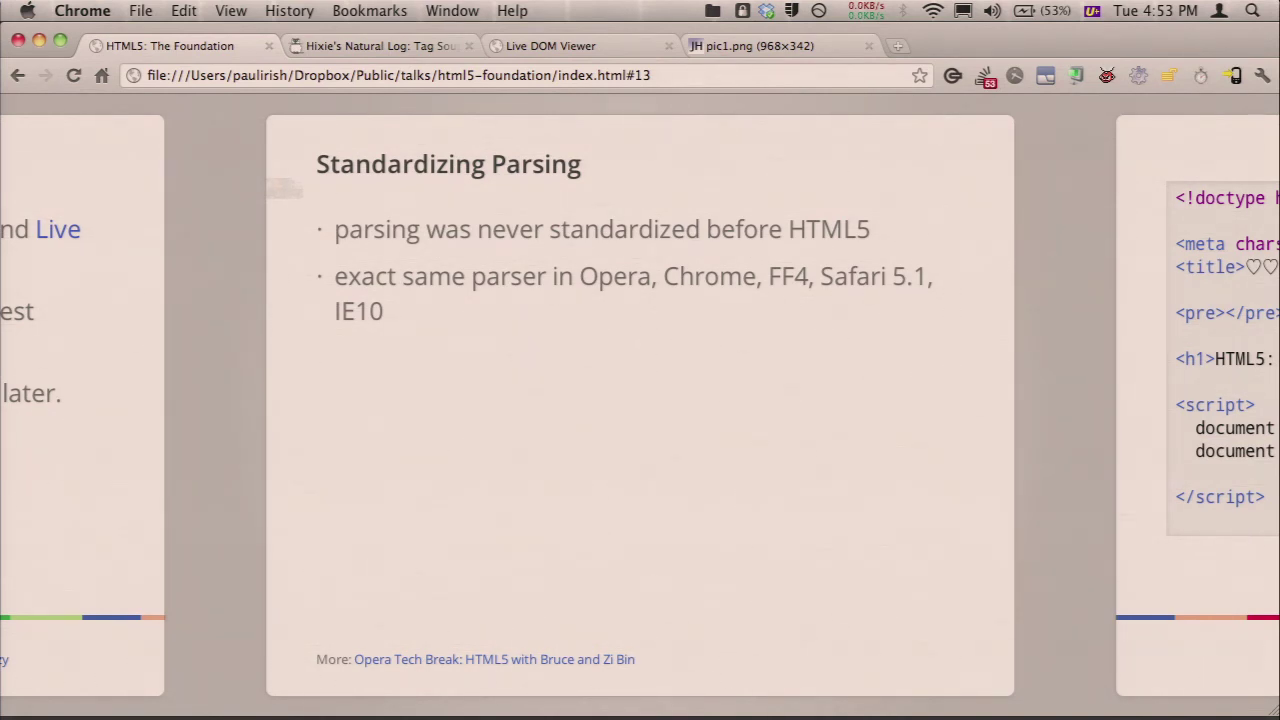
key(Right)
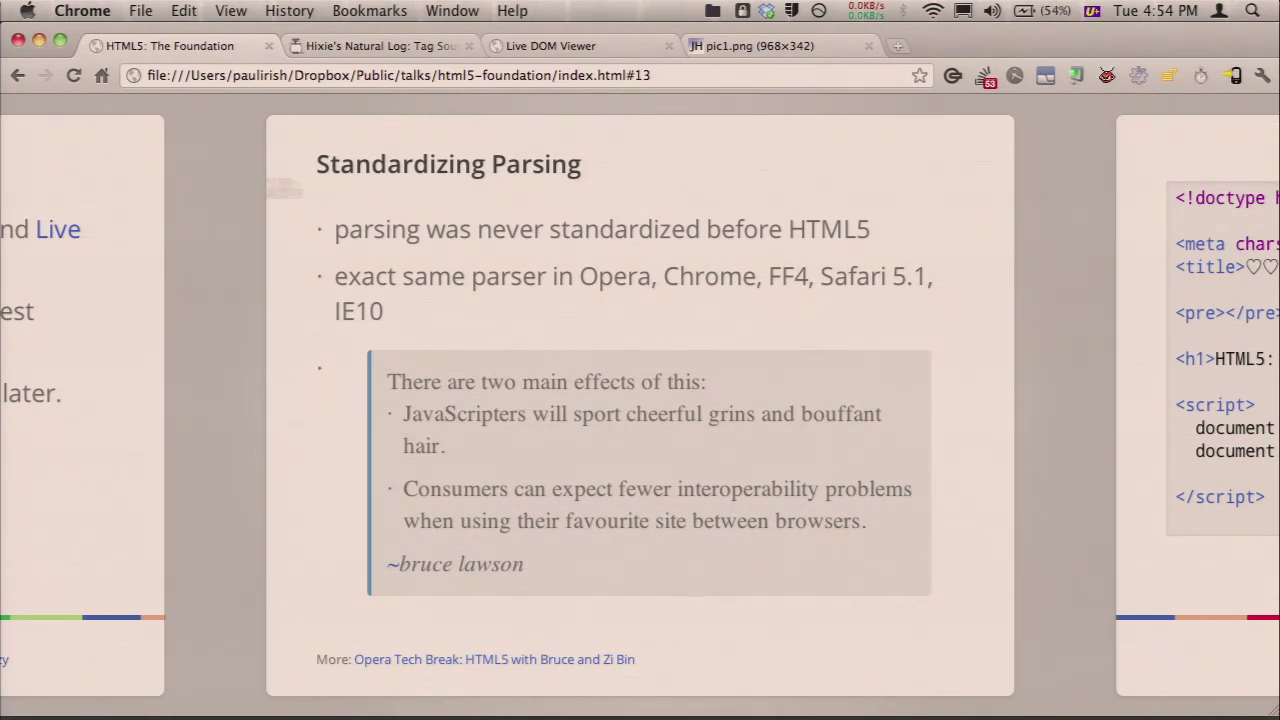
key(Right)
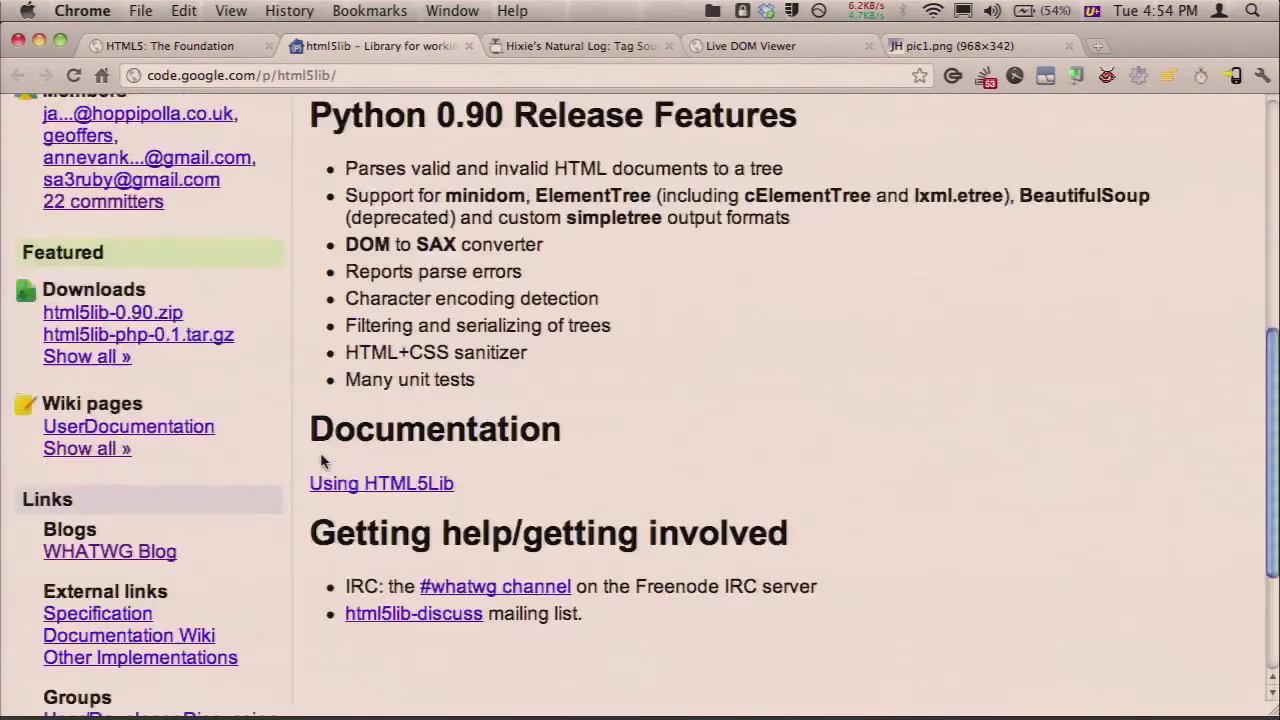
- Look over the html5lib project page, then open the slide's Live DOM Viewer link in a new tab and highlight its test markup
scroll(322, 460, down, 5)
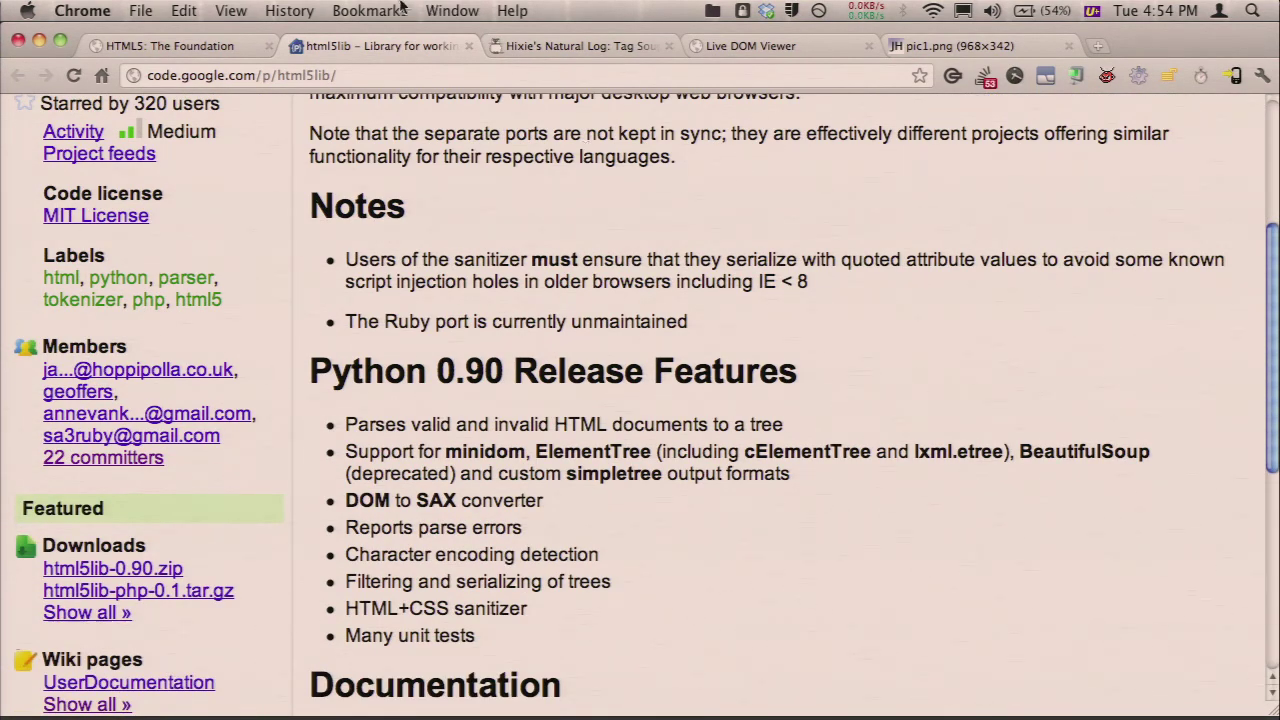
click(221, 48)
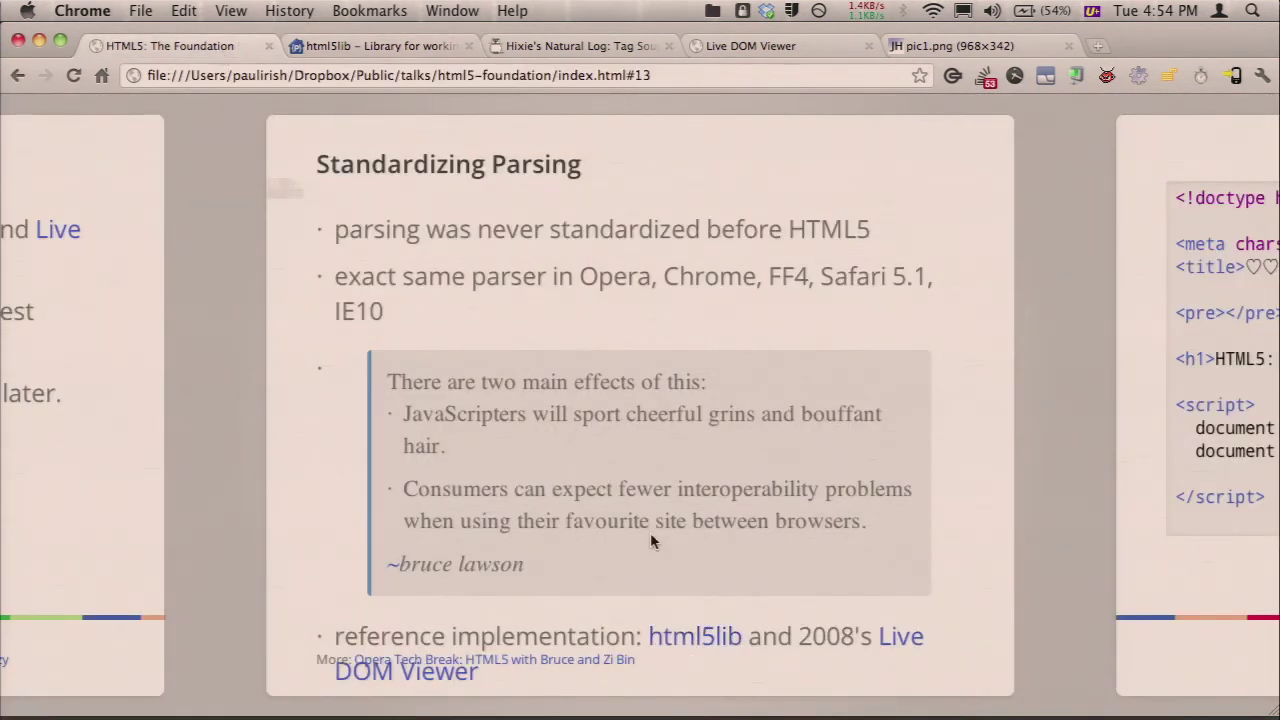
super+click(880, 638)
click(516, 50)
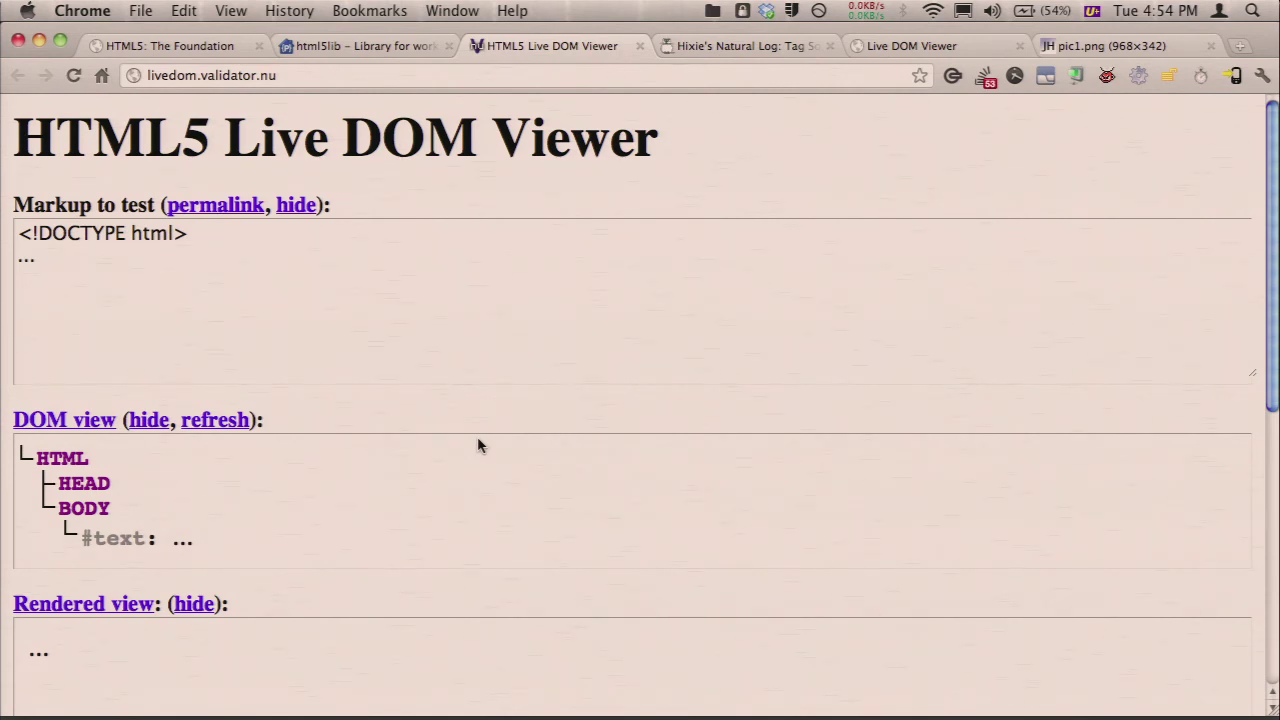
drag(440, 350, 364, 213)
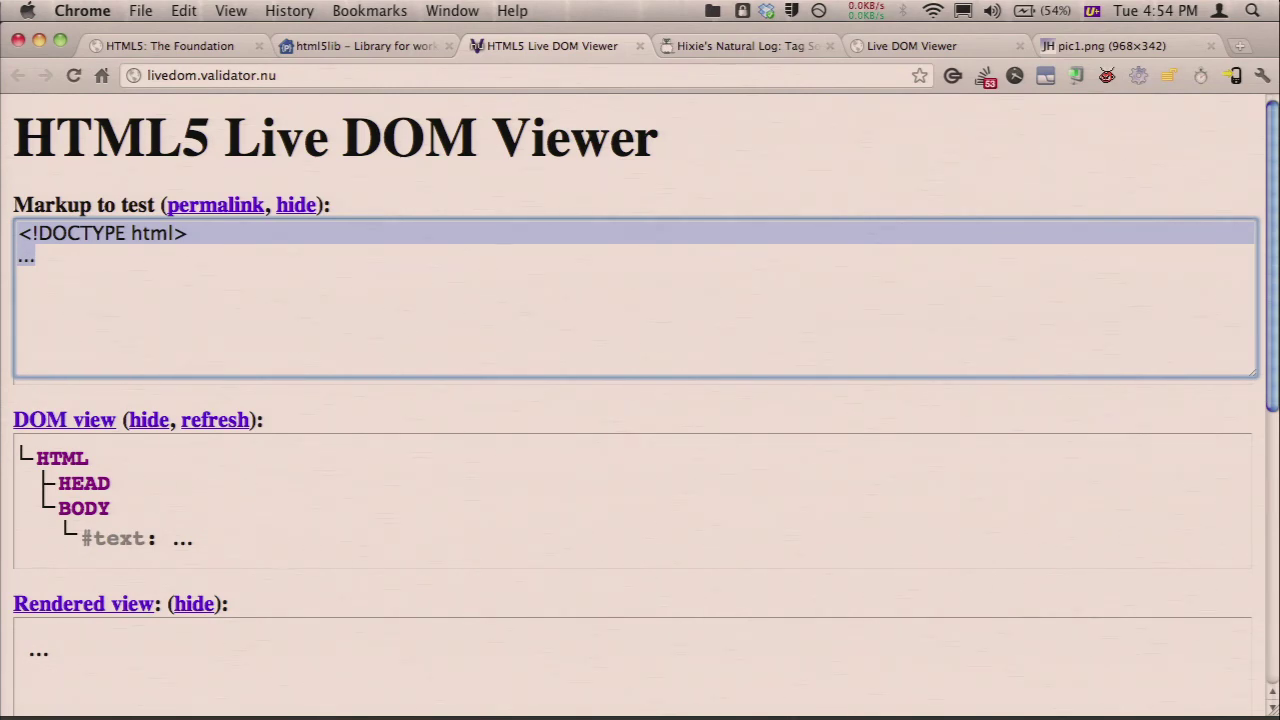
- View the HTML5 Live DOM Viewer's page source and scan through the linked HtmlParser.nocache script
right_click(524, 182)
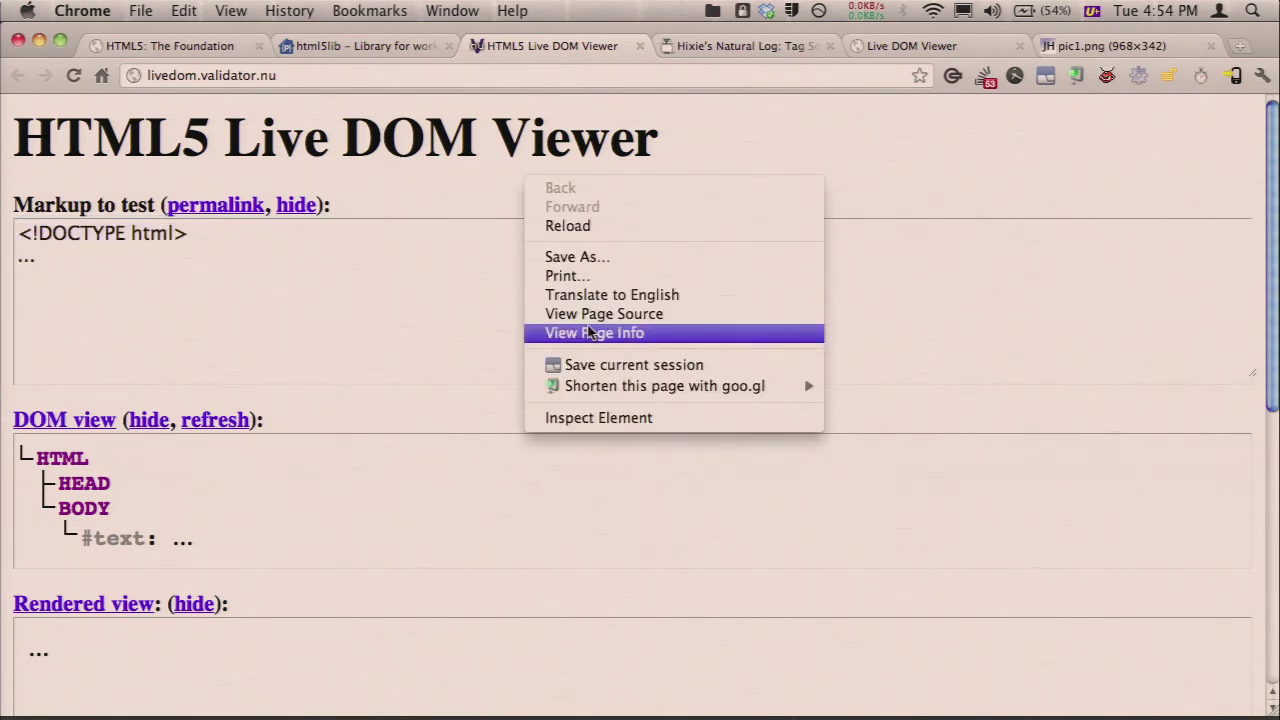
click(589, 313)
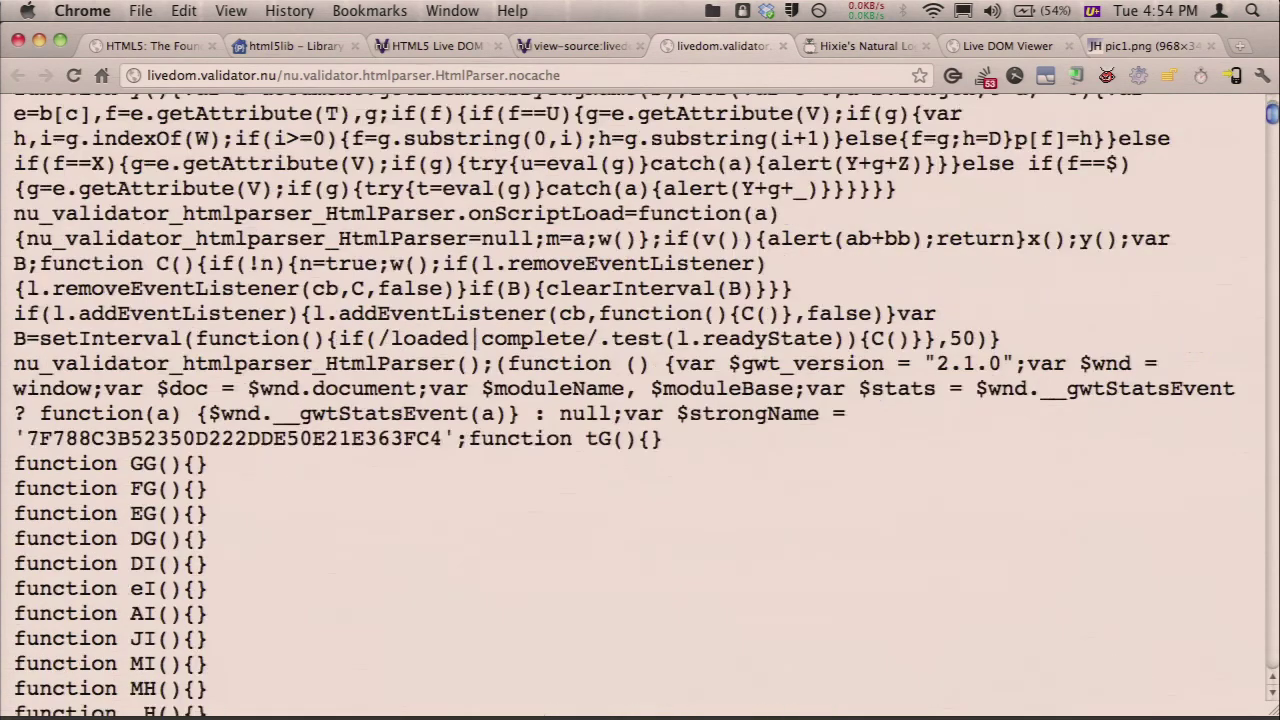
key(space)
key(space)
key(space)
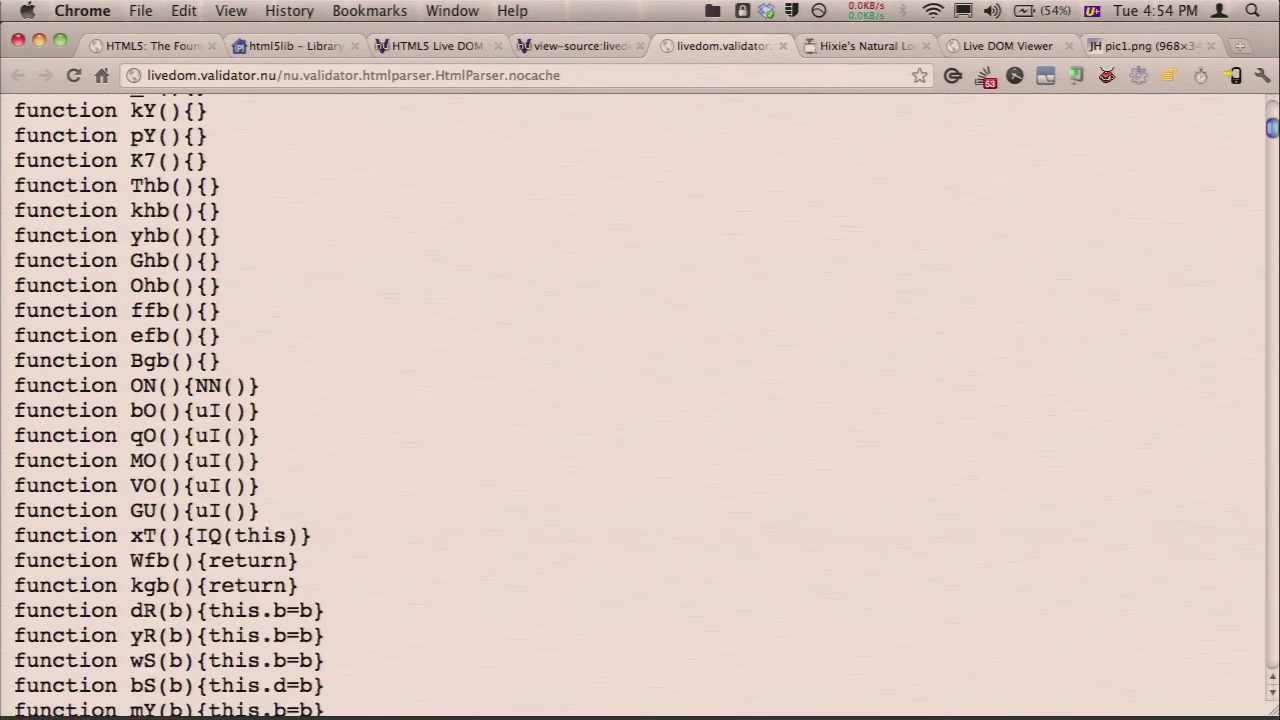
key(Up)
key(Up)
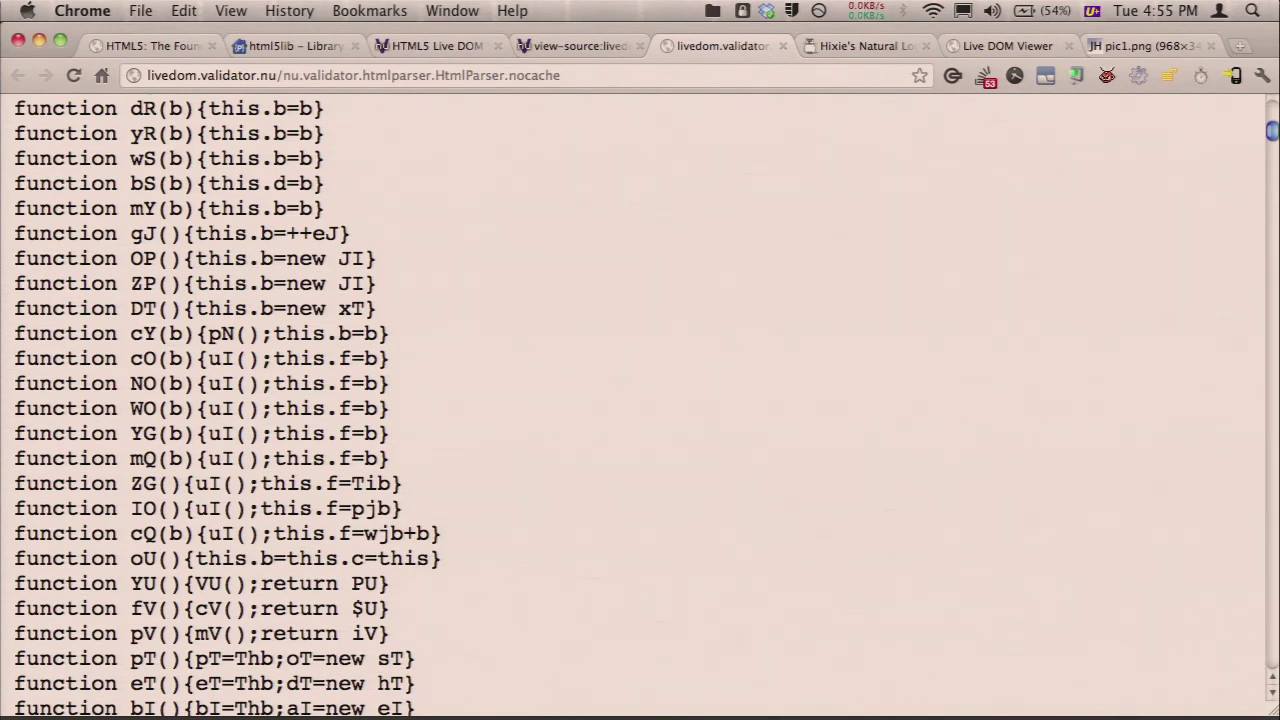
- Open the Ports page in the html5lib wiki and go over the listed ports, highlighting the JavaScript entry
click(266, 48)
scroll(313, 205, up, 5)
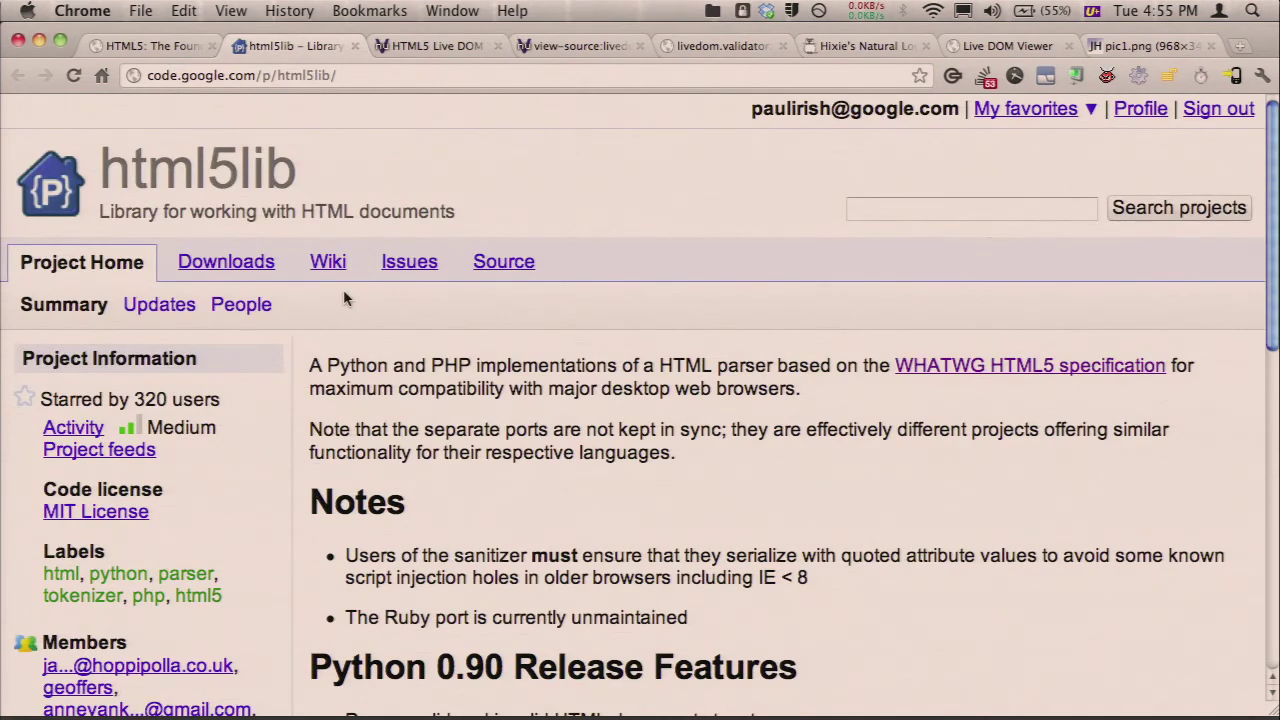
click(322, 262)
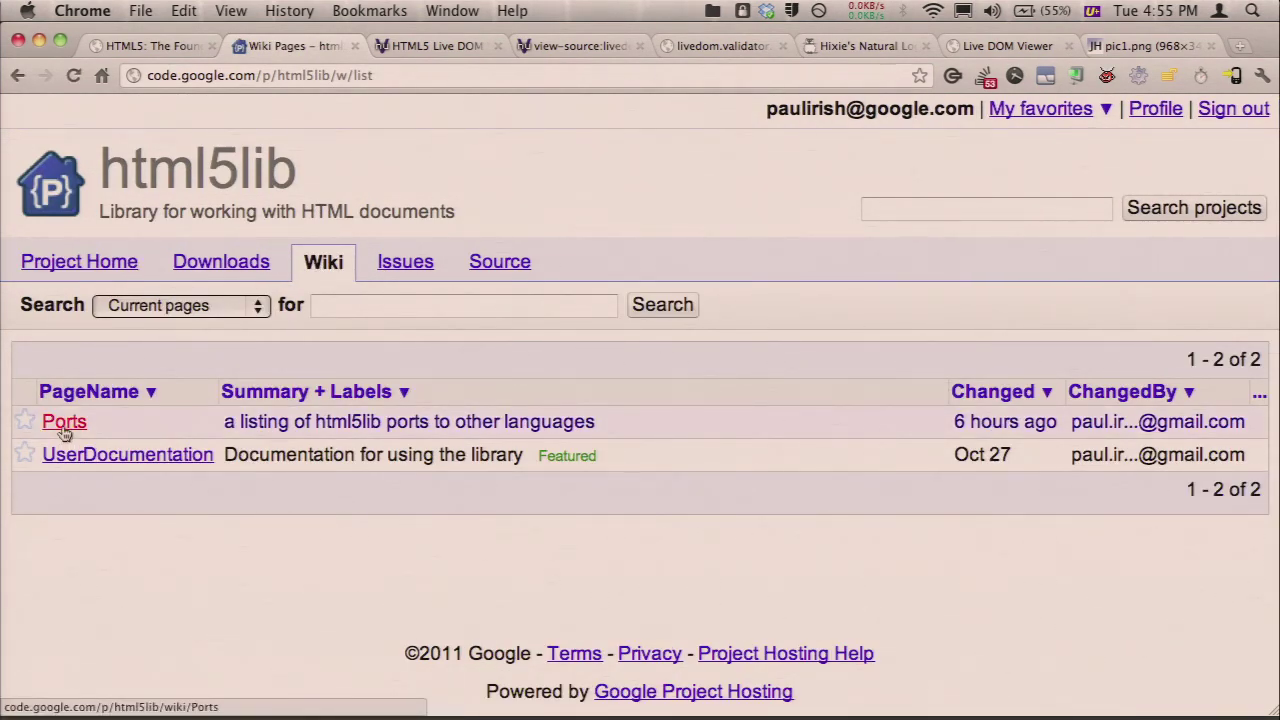
click(62, 426)
scroll(78, 443, down, 4)
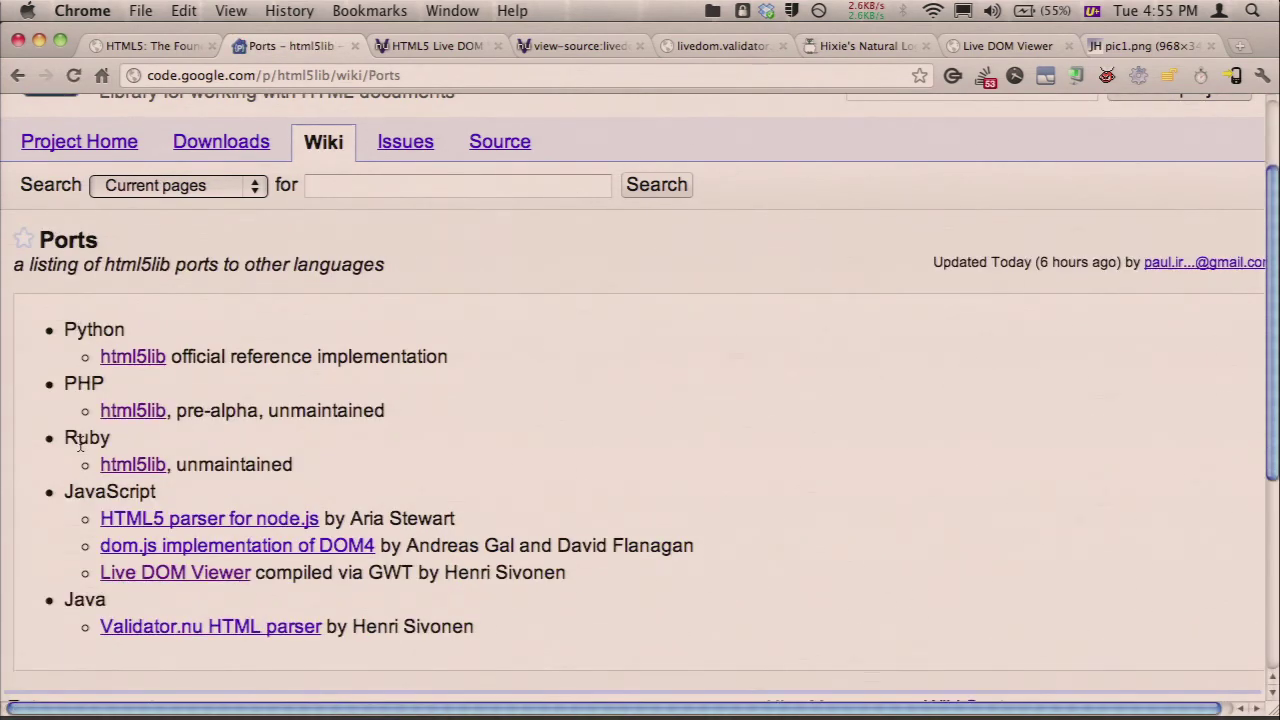
right_click(80, 443)
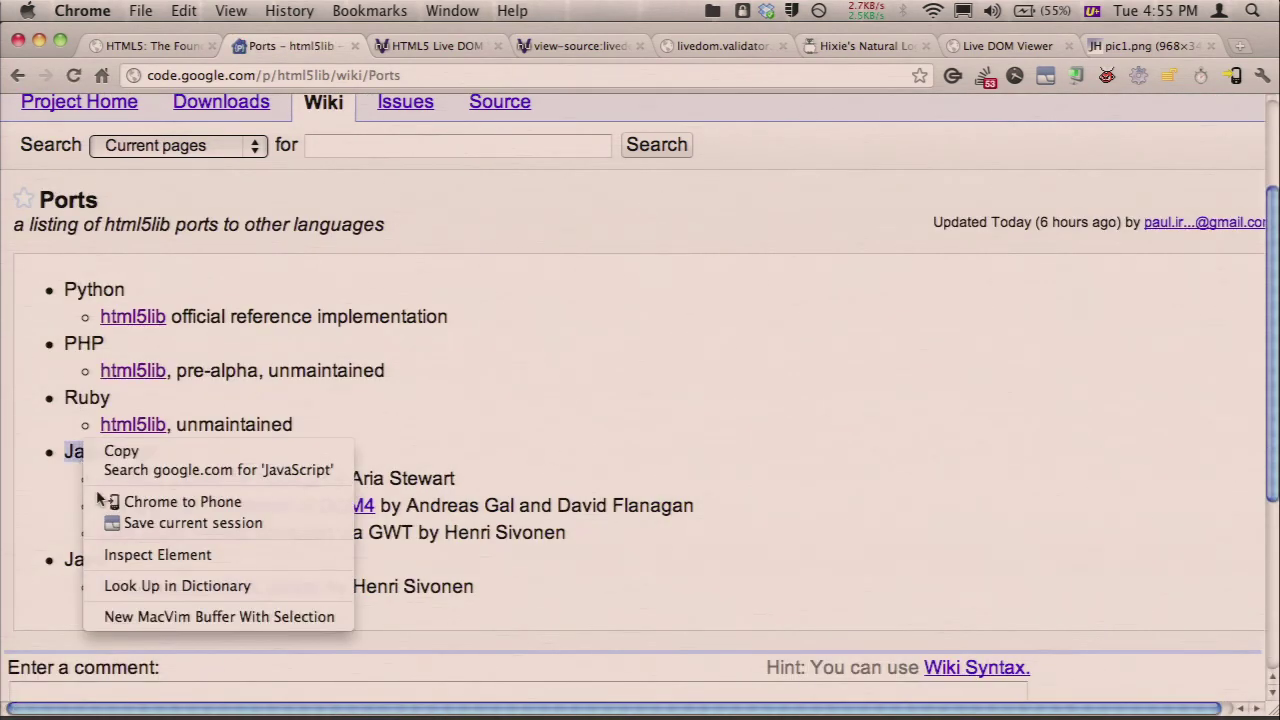
shift+click(413, 590)
shift+click(376, 549)
click(378, 553)
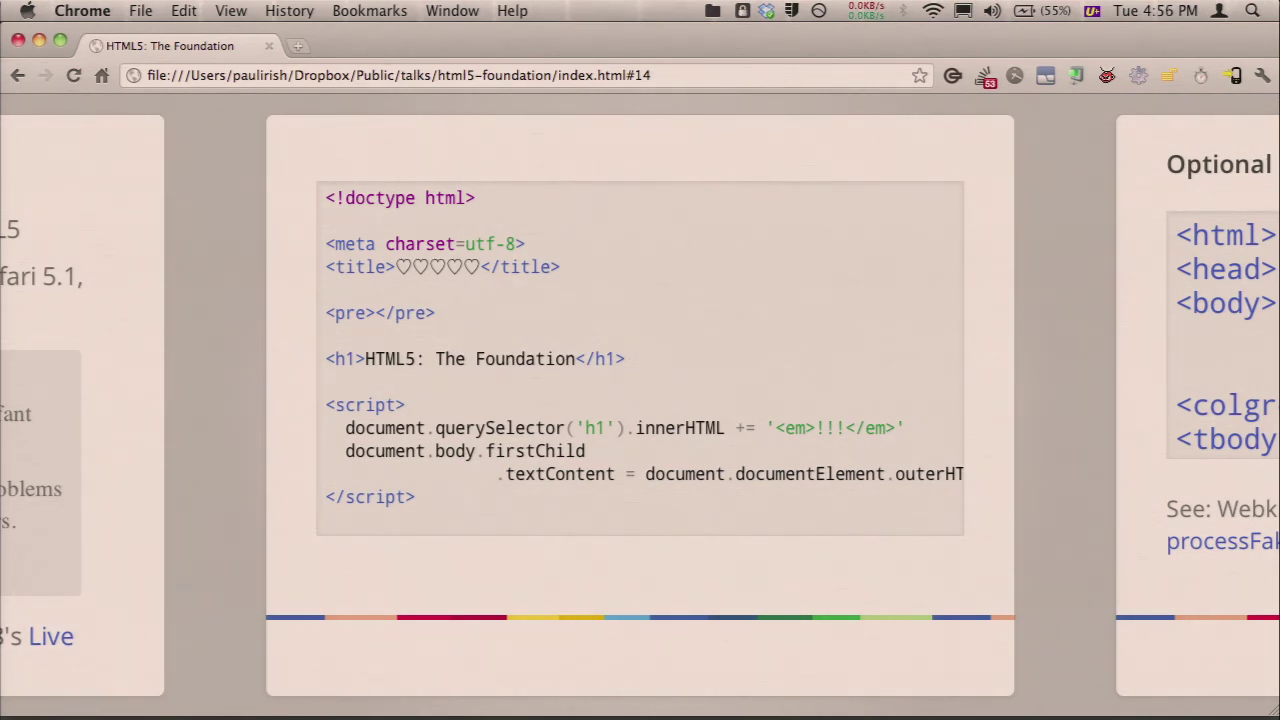
- Advance to "Optional start tags", view the linked HTMLTreeBuilder.cpp source in a new tab, and close it
key(Right)
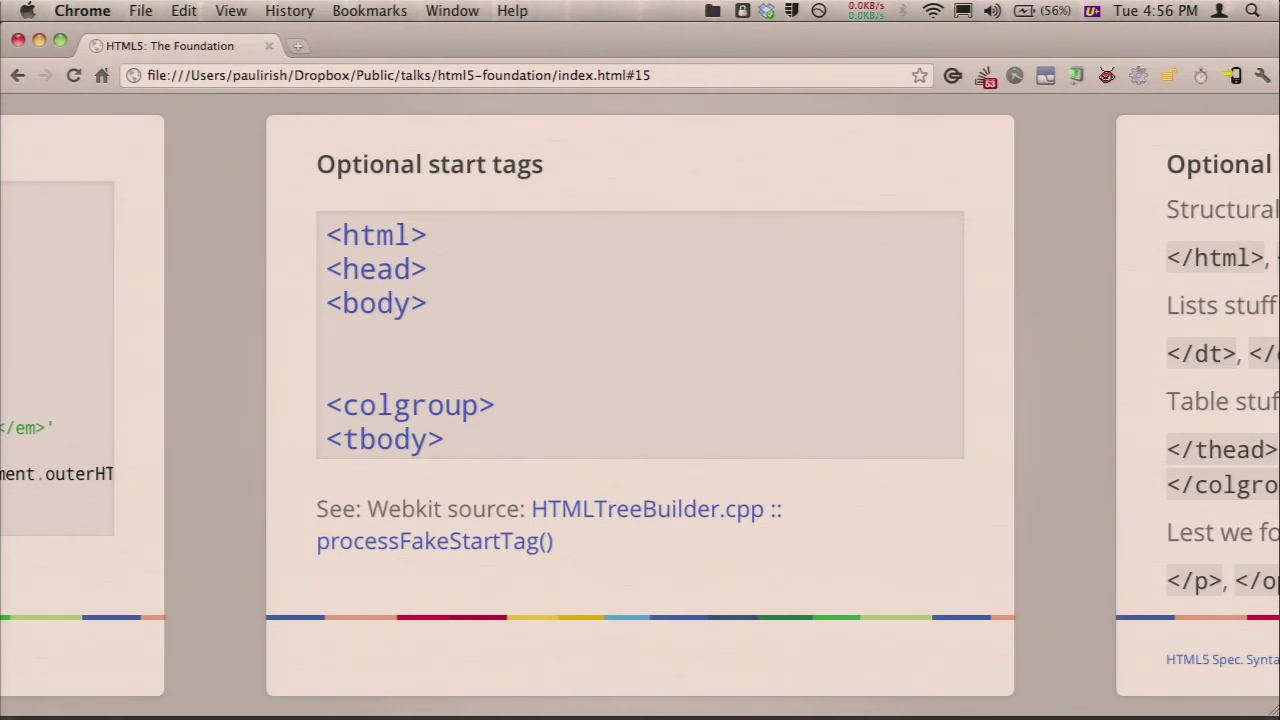
right_click(576, 502)
click(597, 437)
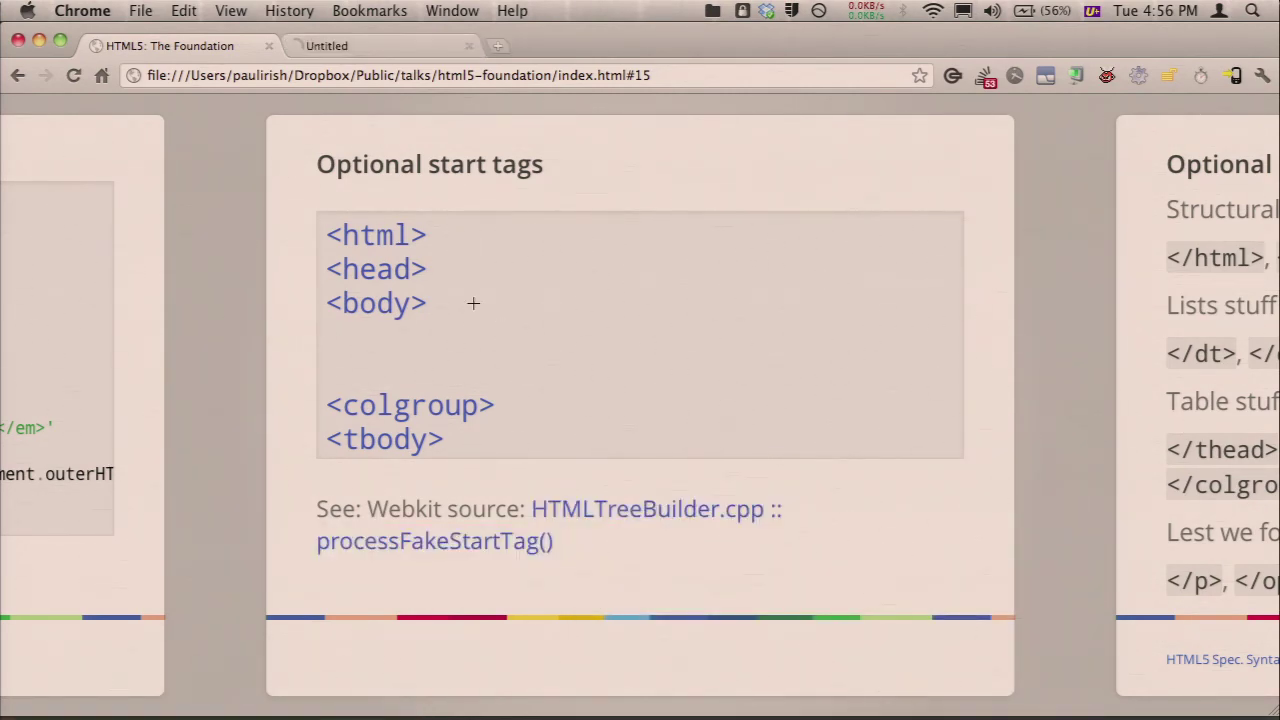
click(320, 42)
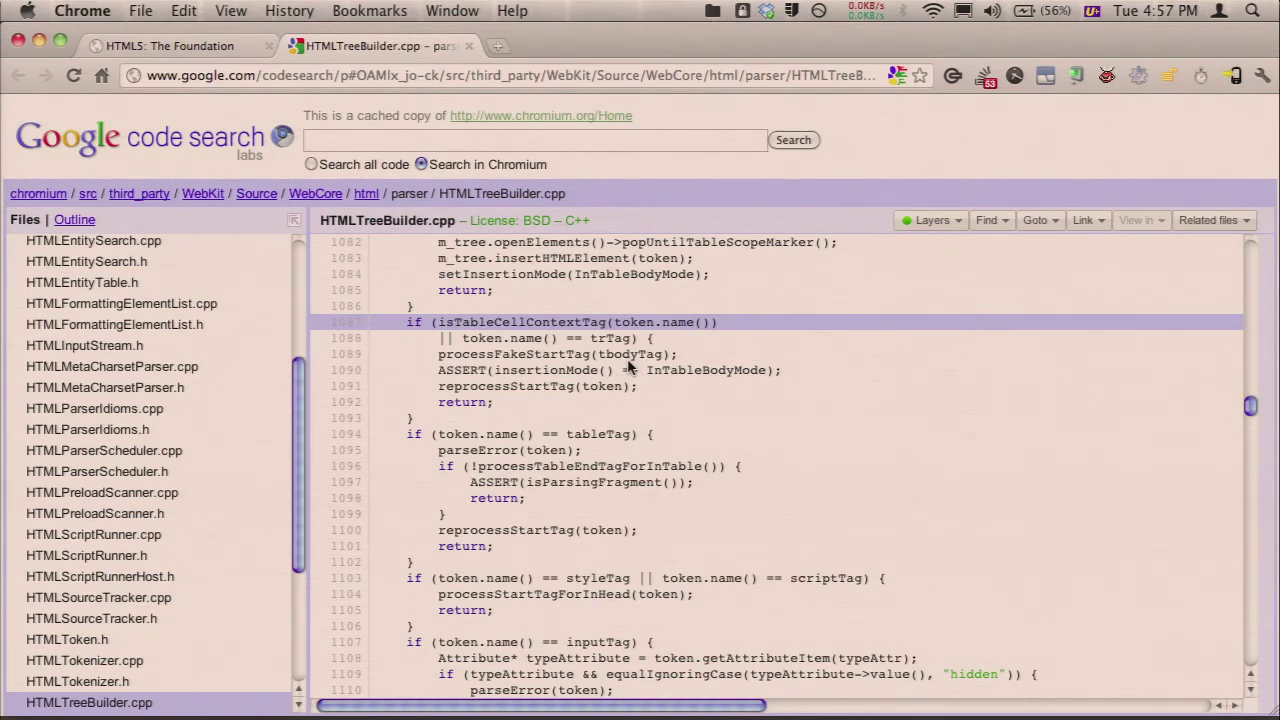
key(super+w)
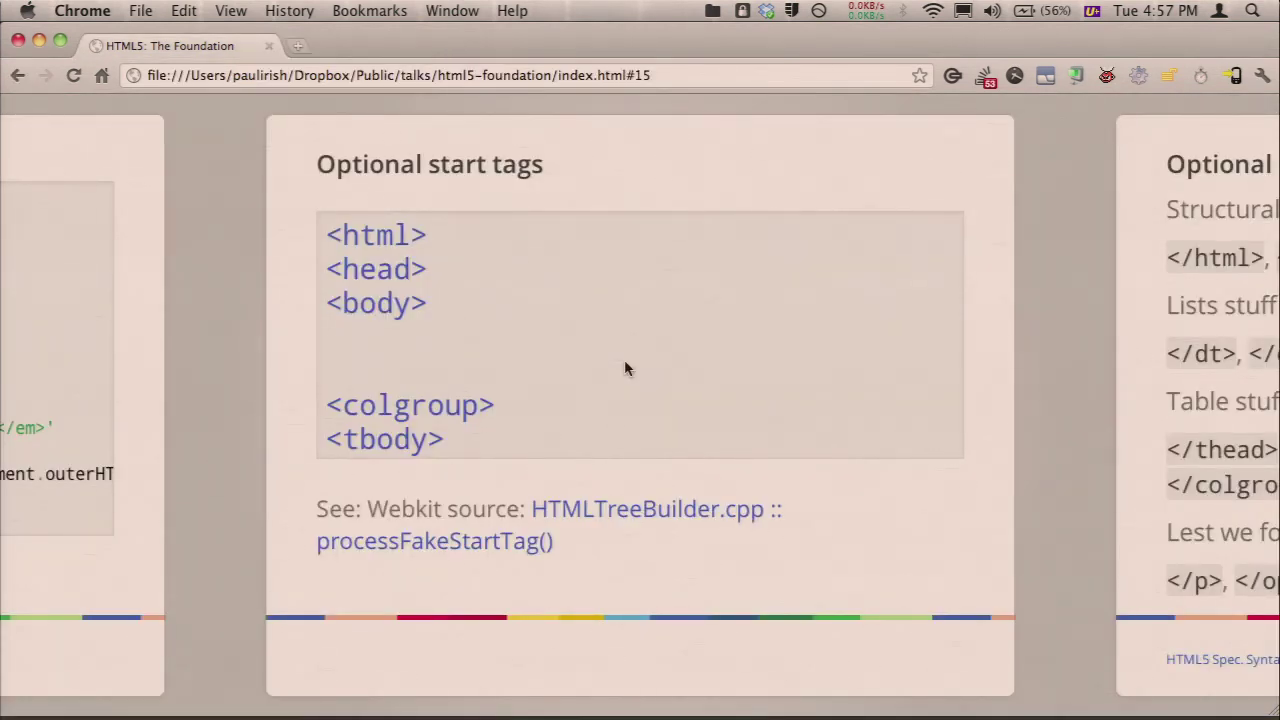
- Advance to the "Optional end tags" slide and continue to the list and table markup example
key(Right)
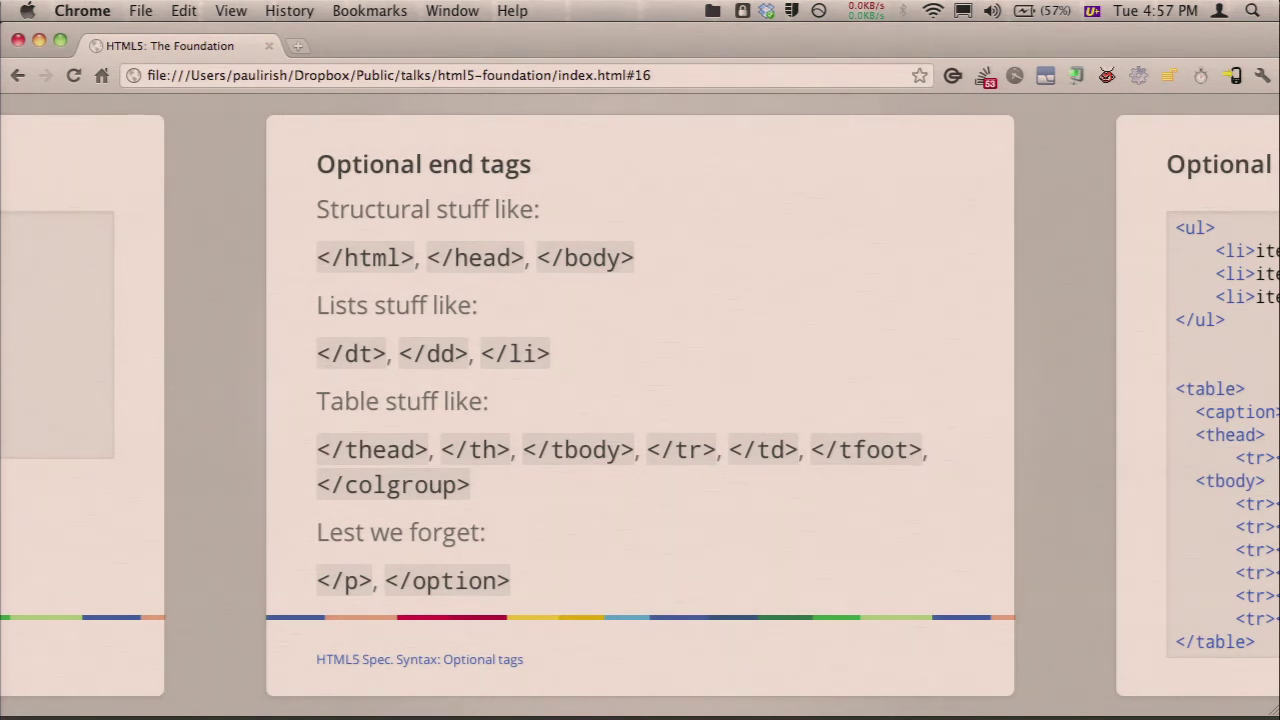
key(Right)
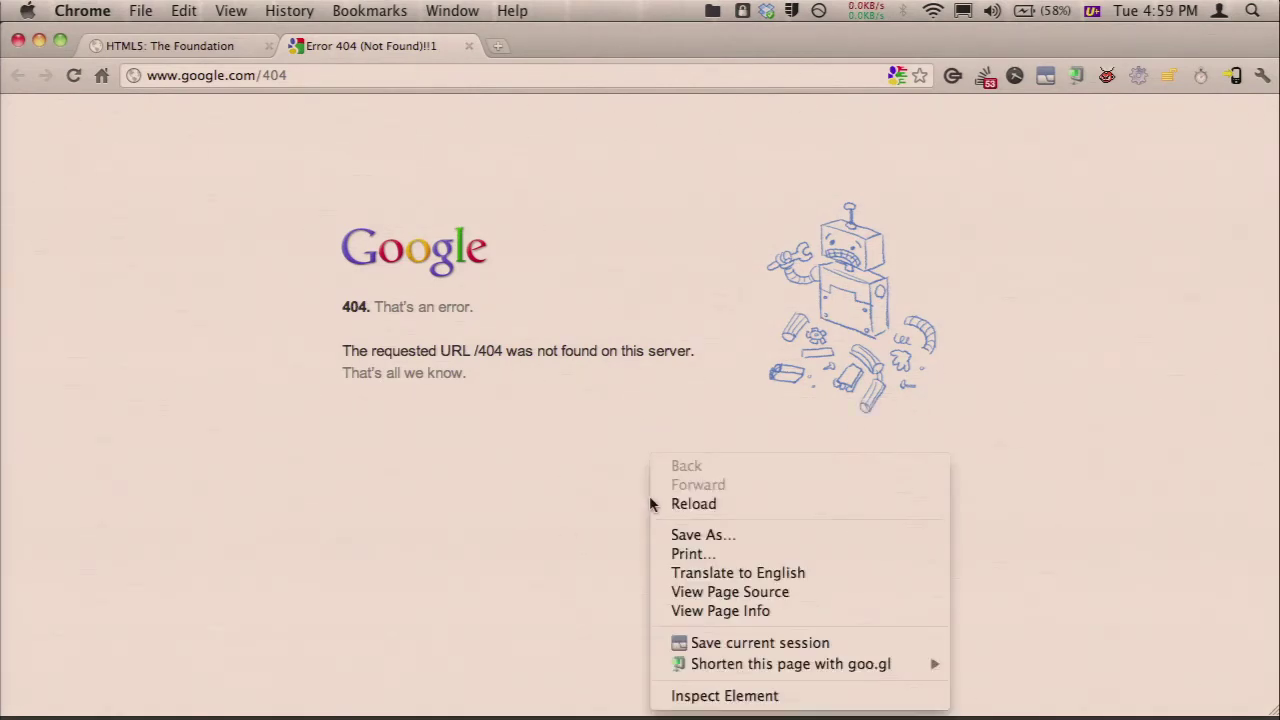
click(676, 591)
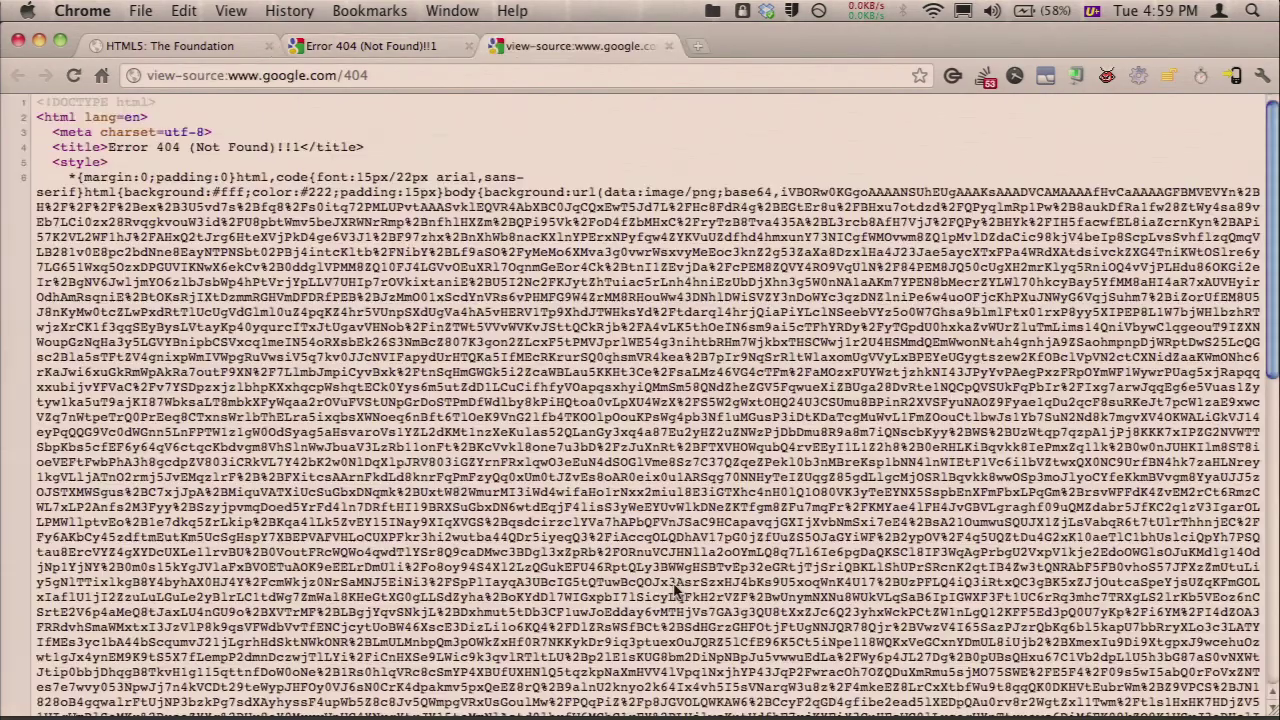
key(super+equal)
key(super+equal)
key(super+equal)
key(super+equal)
key(super+equal)
key(super+equal)
key(super+equal)
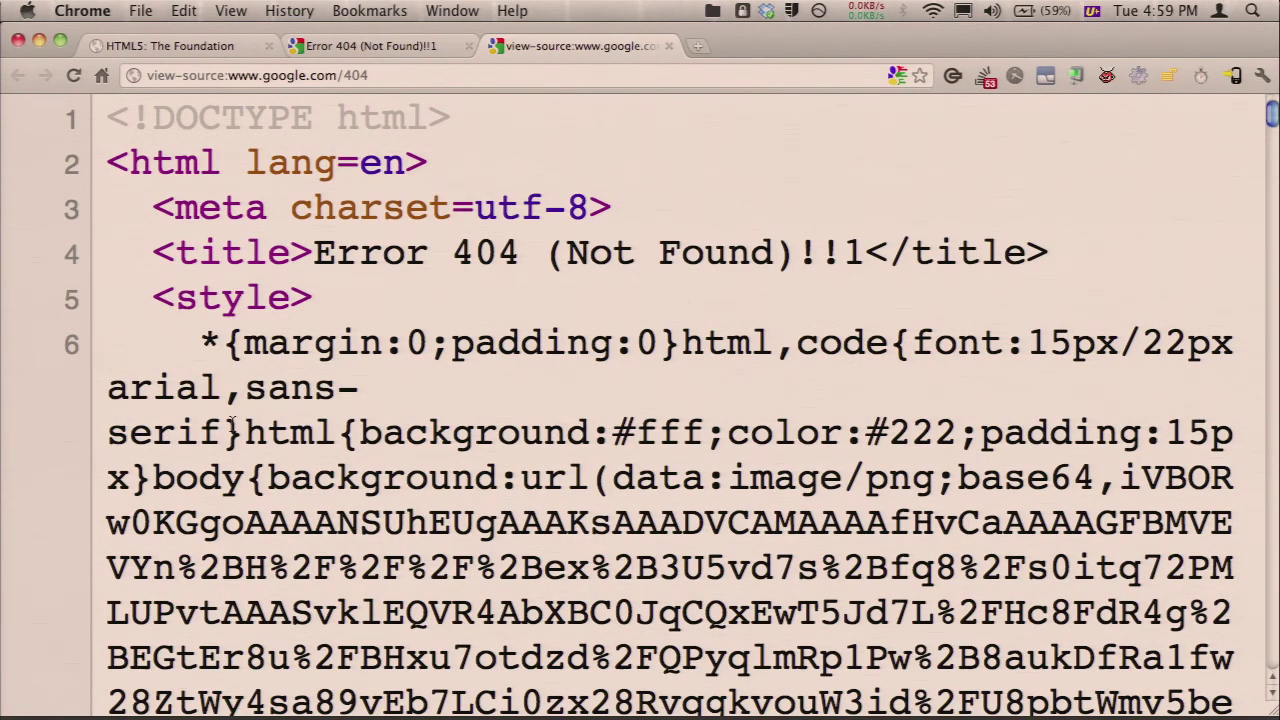
- Highlight the base64 image data, the opening paragraph tag and the end of the markup in the 404 page's source
drag(612, 478, 720, 608)
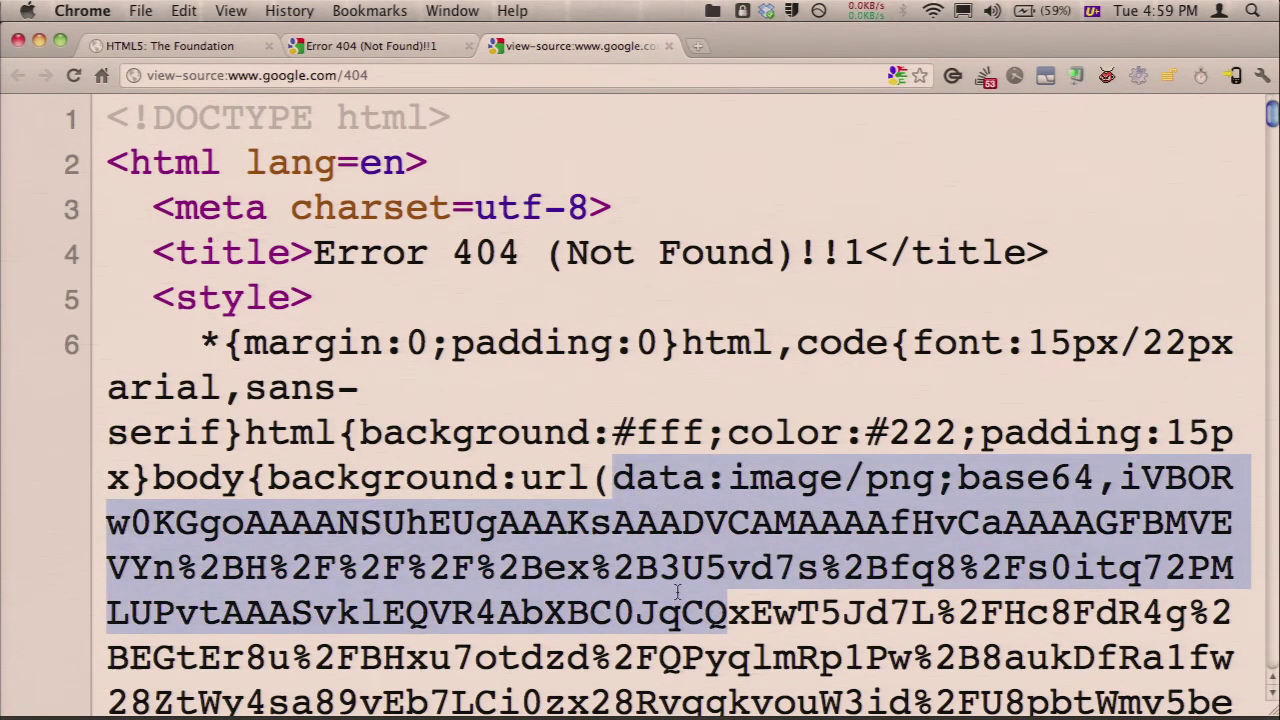
scroll(470, 460, down, 15)
scroll(435, 455, down, 10)
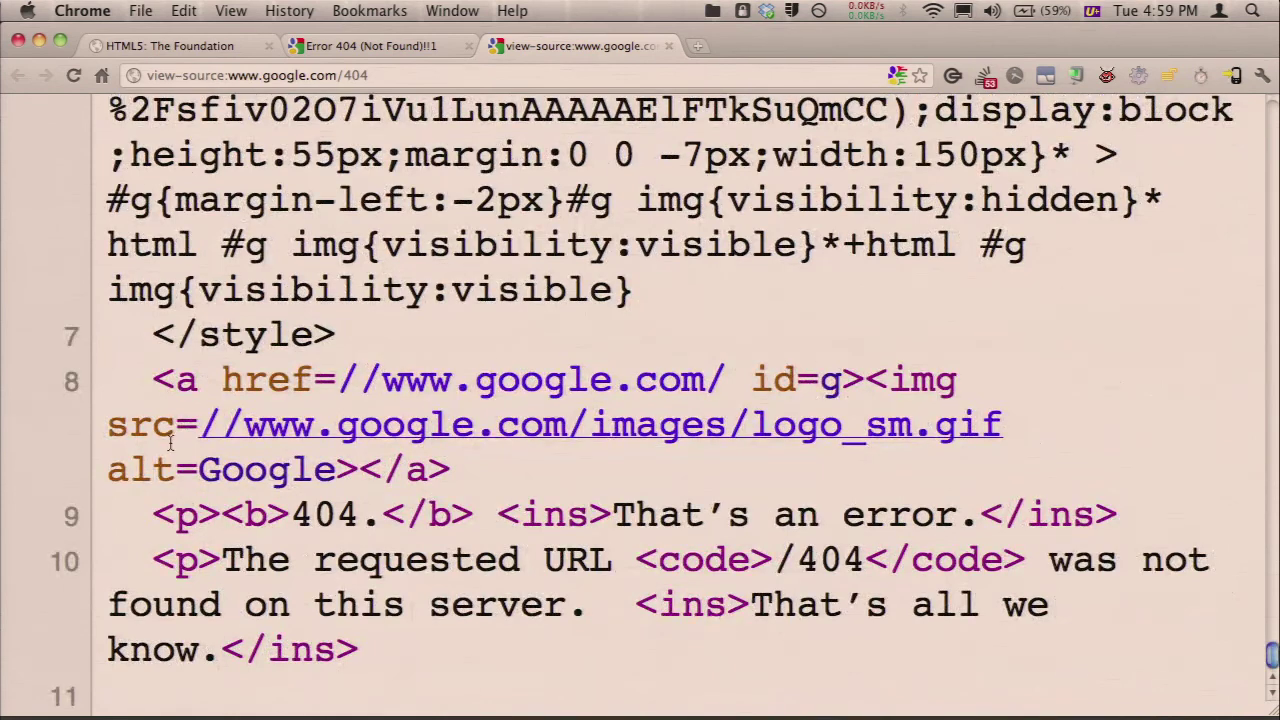
drag(161, 501, 201, 500)
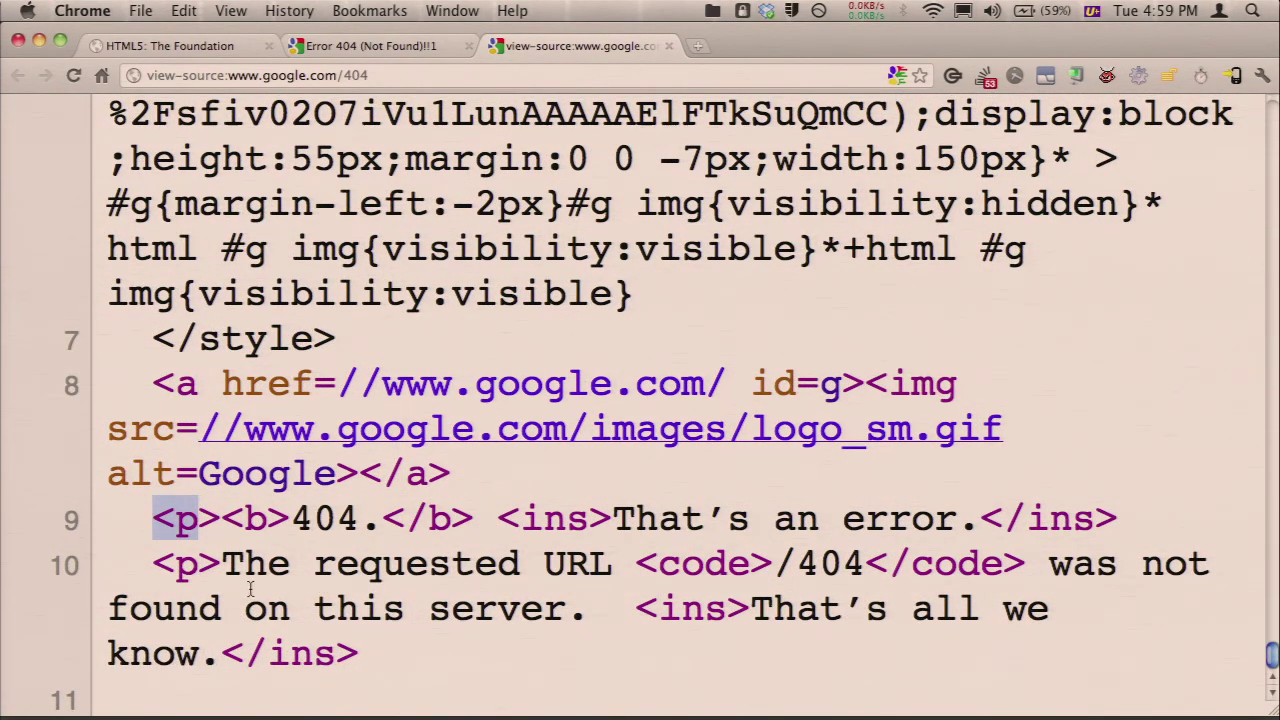
drag(422, 693, 423, 660)
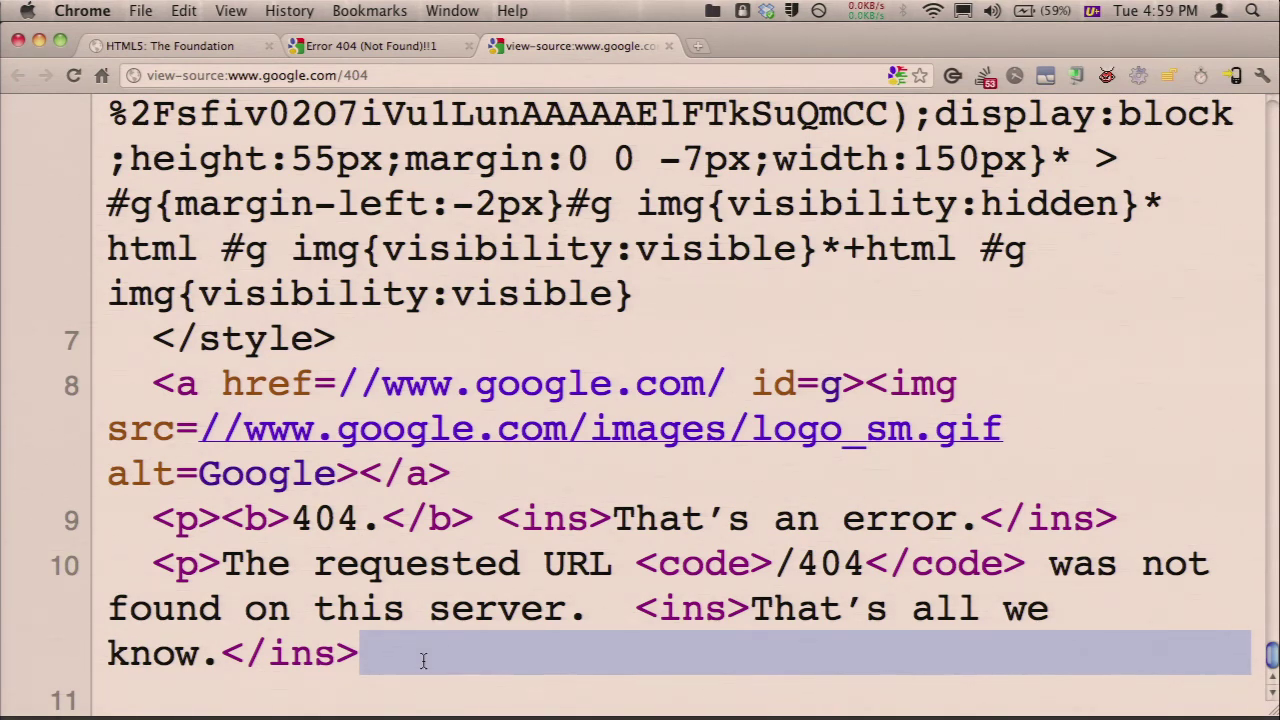
- Close the source view and the 404 page, and place the cursor in the "Minimal markup" slide's code sample
key(super+w)
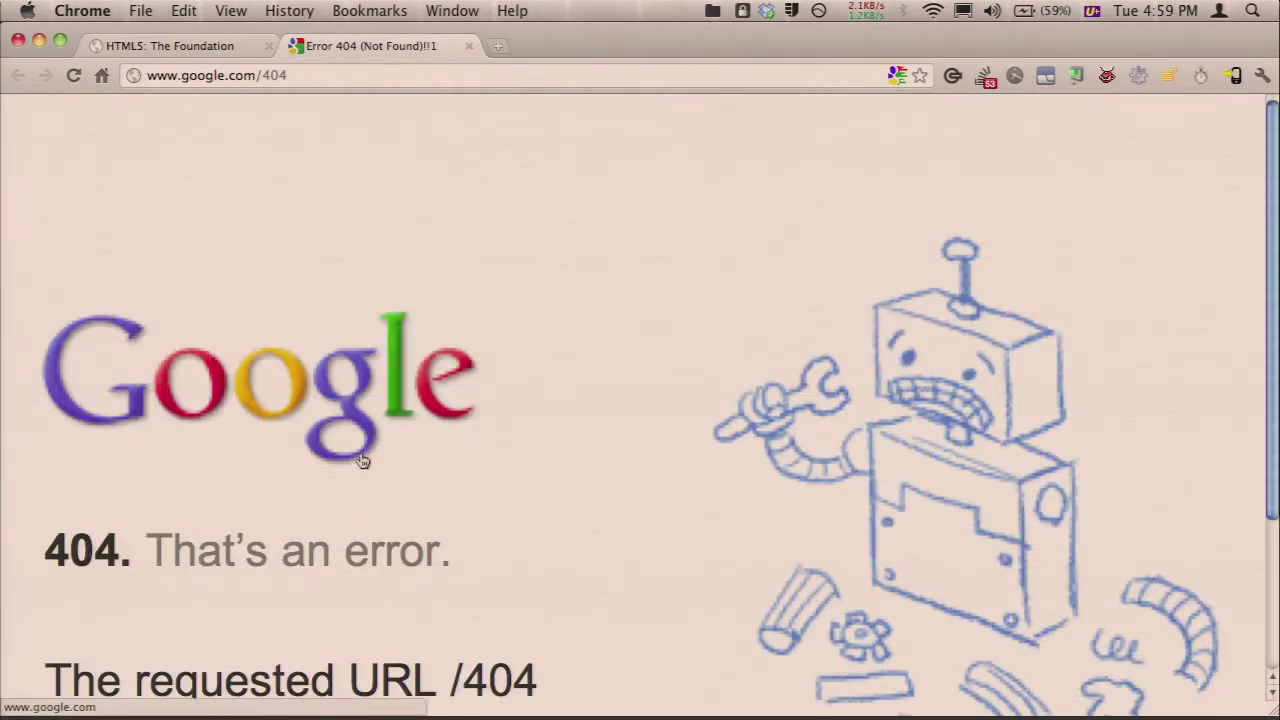
key(super+w)
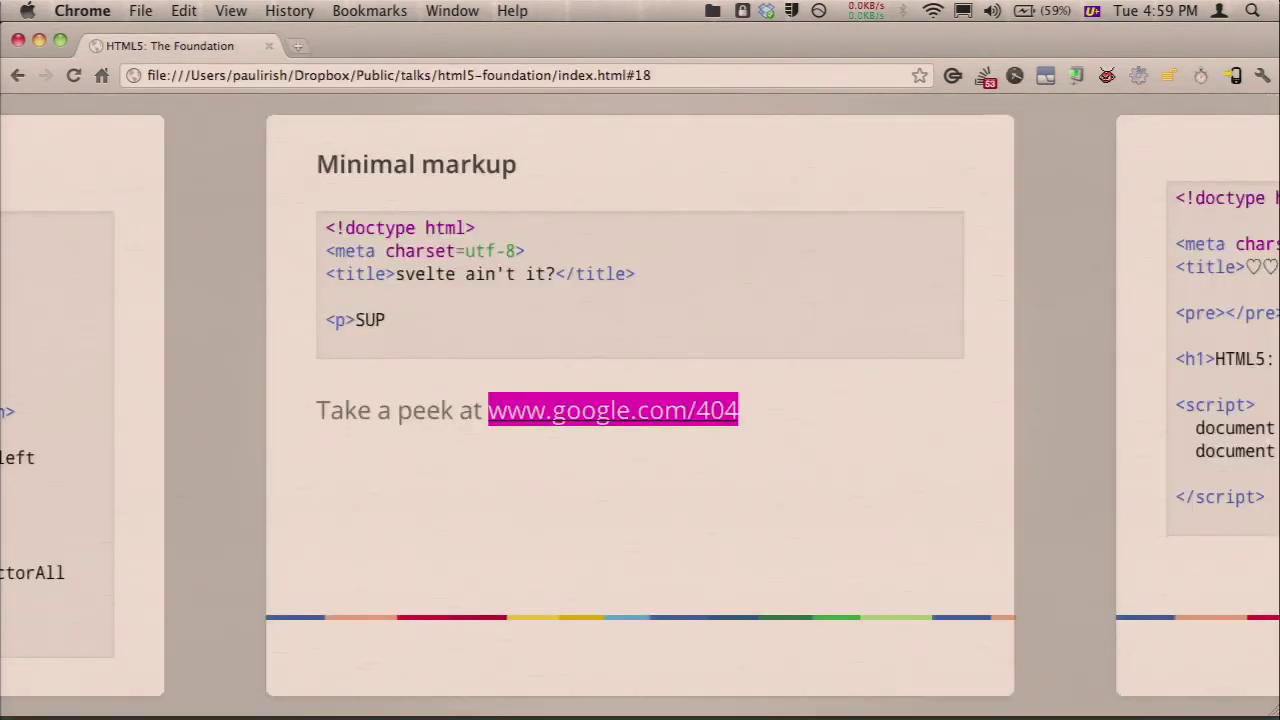
click(517, 340)
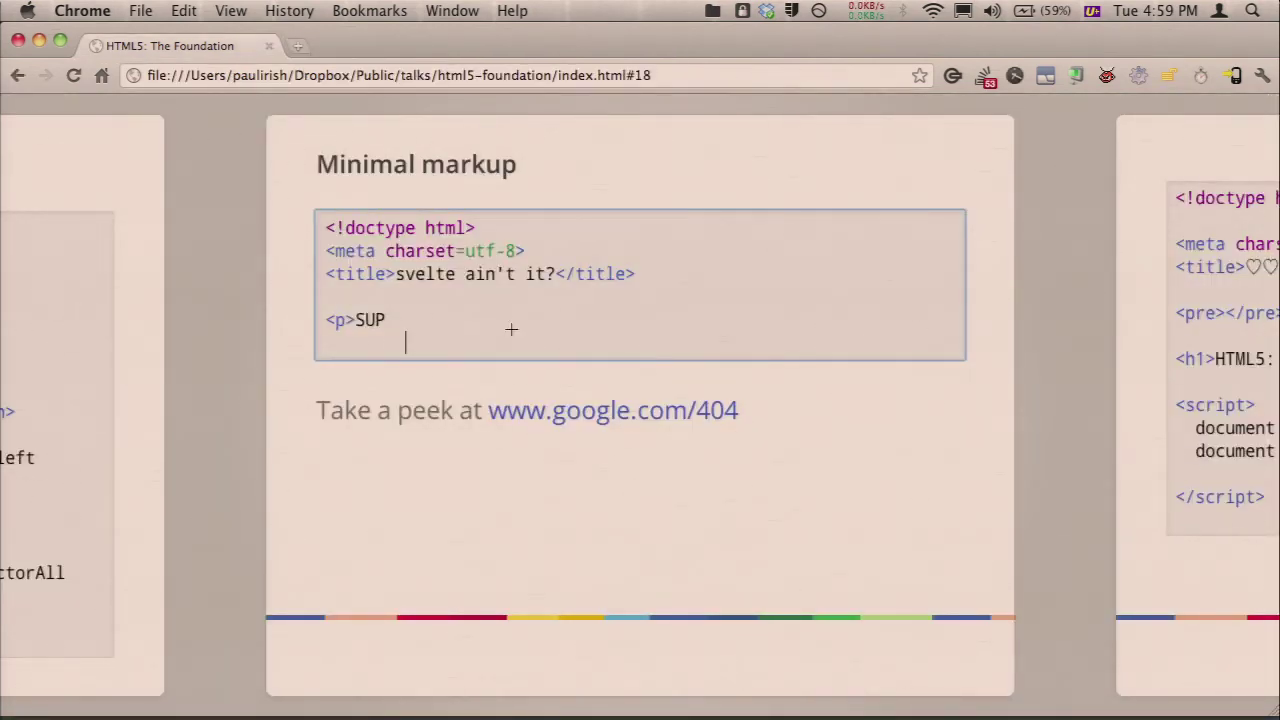
- Advance to the slide with the full HTML and script sample, highlight innerHTML in its script, and clear the highlight
click(734, 178)
key(Right)
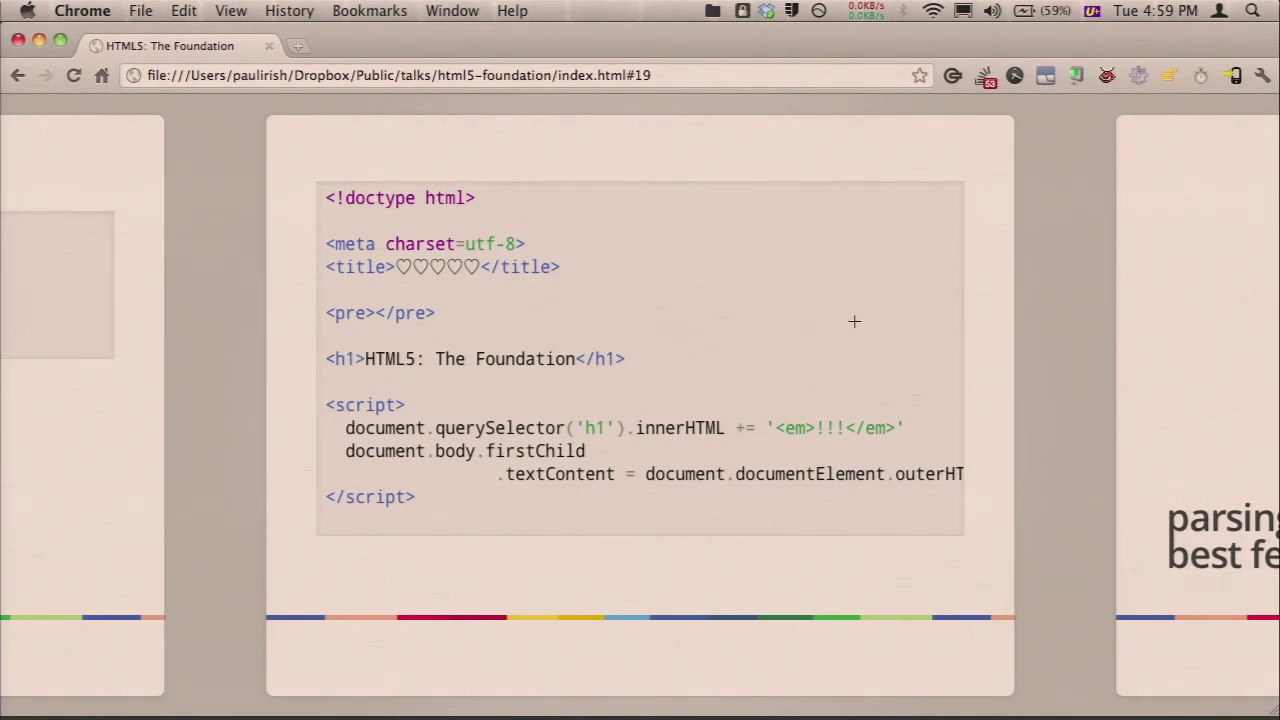
drag(636, 428, 726, 428)
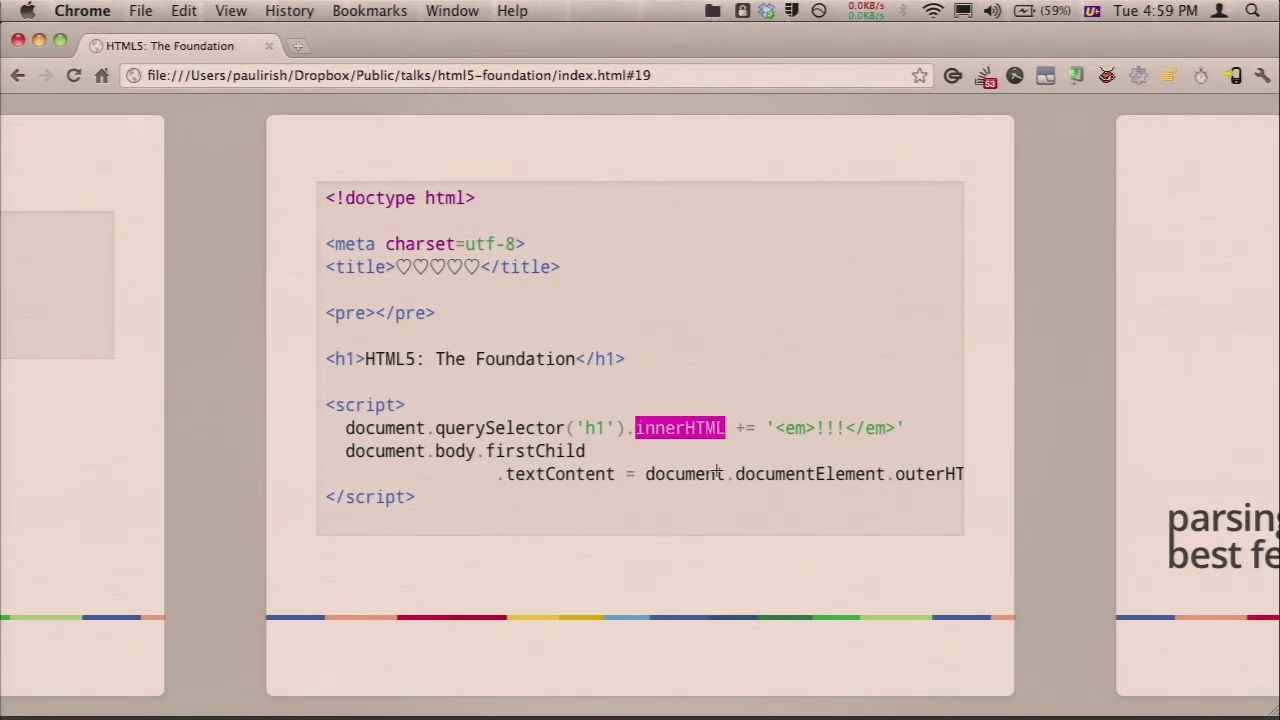
click(769, 579)
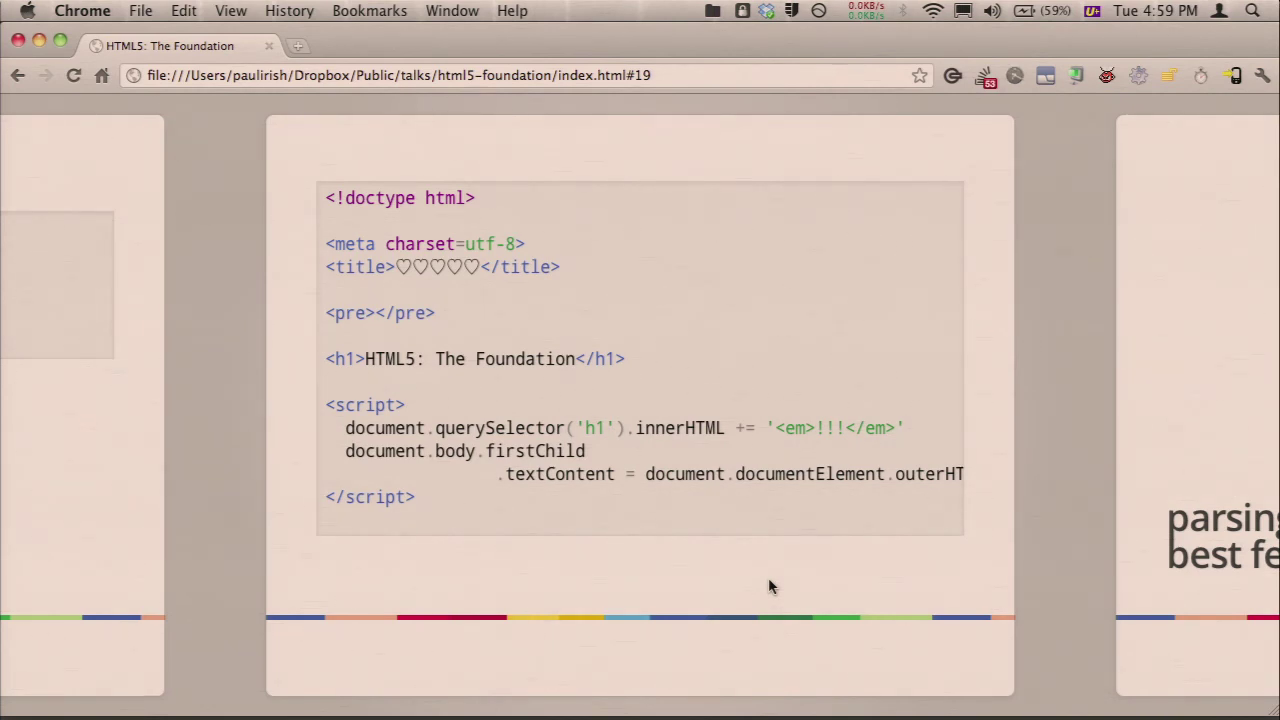
- Advance through the innerHTML introduction and "Let's go back 15 years..." to the "The DOM Level 0 API" method list
key(Right)
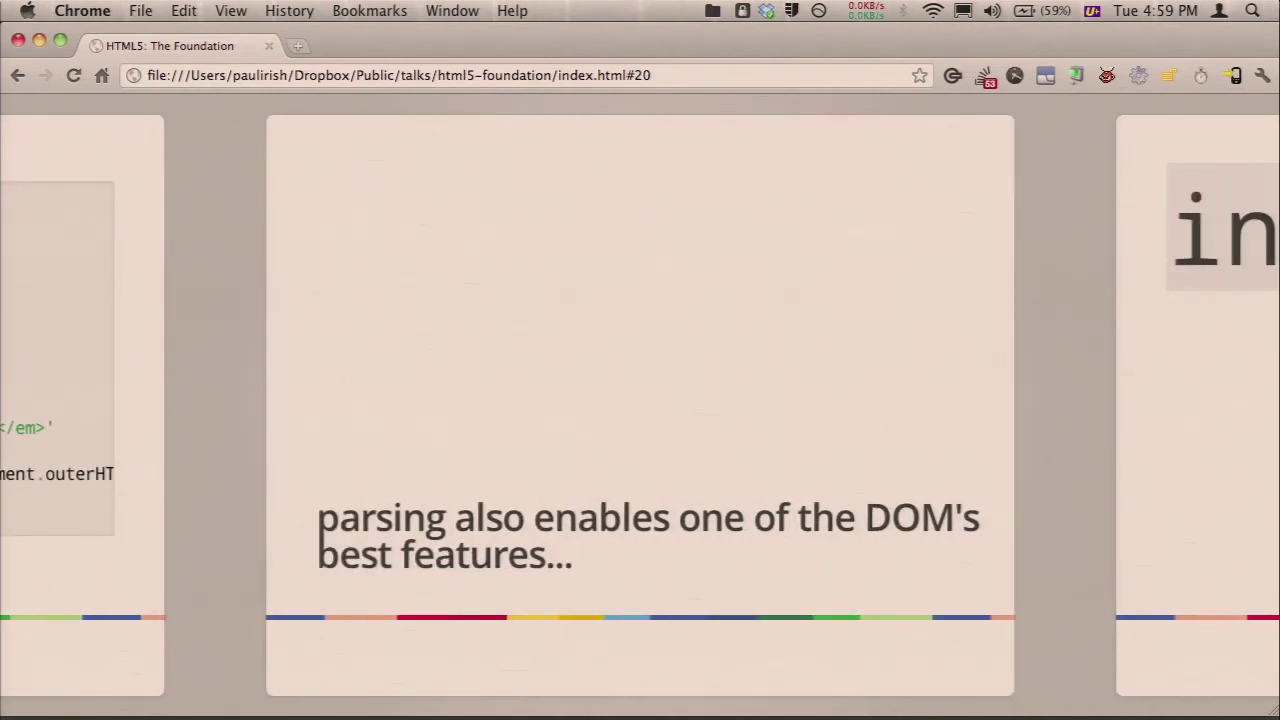
key(Right)
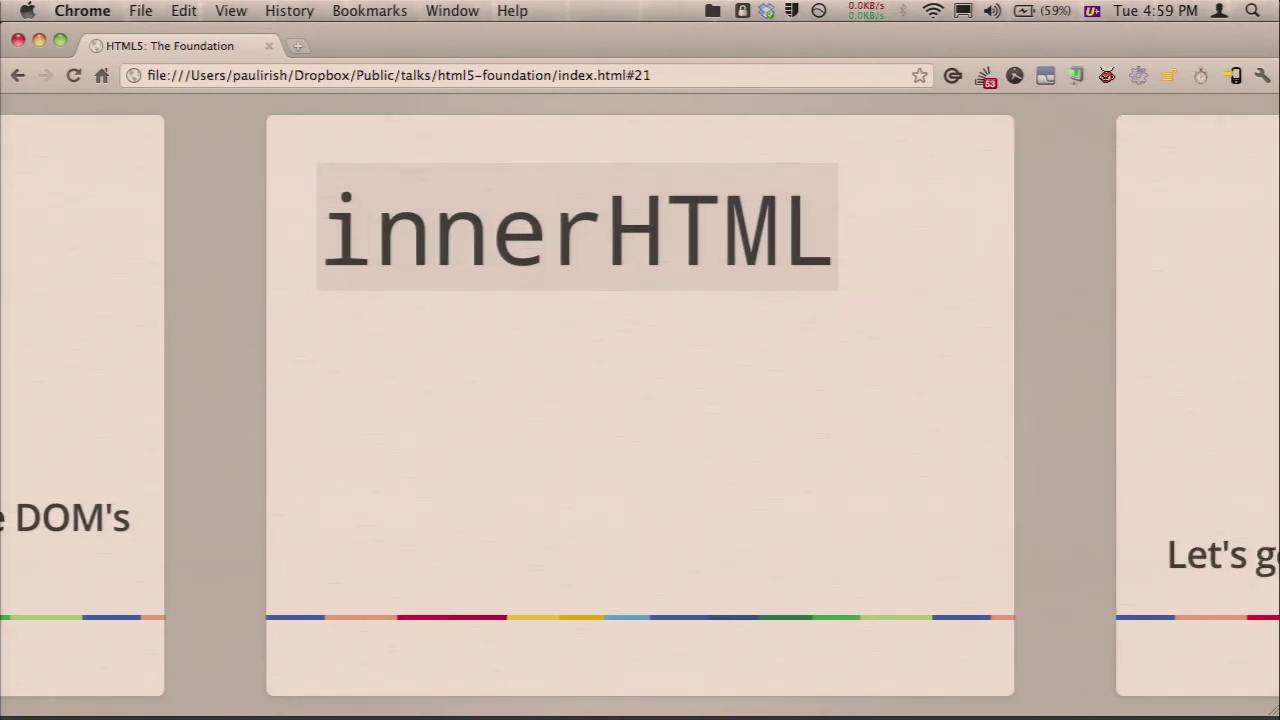
key(Right)
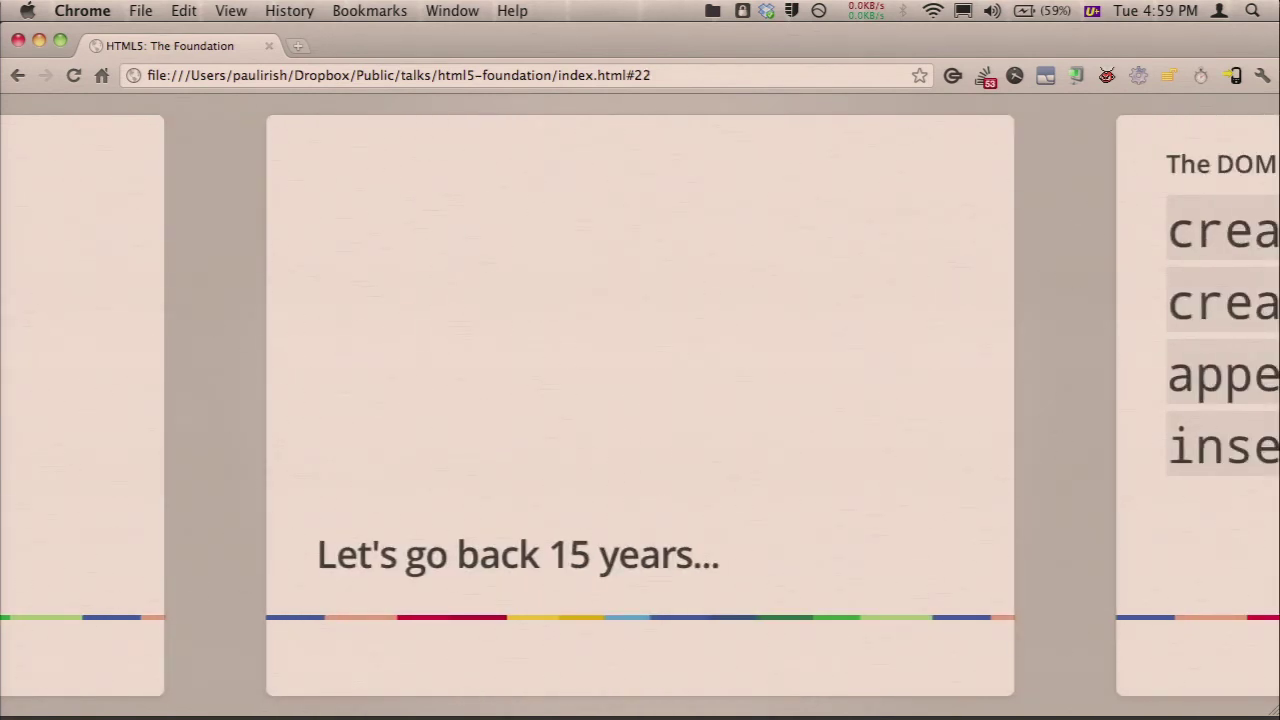
key(Right)
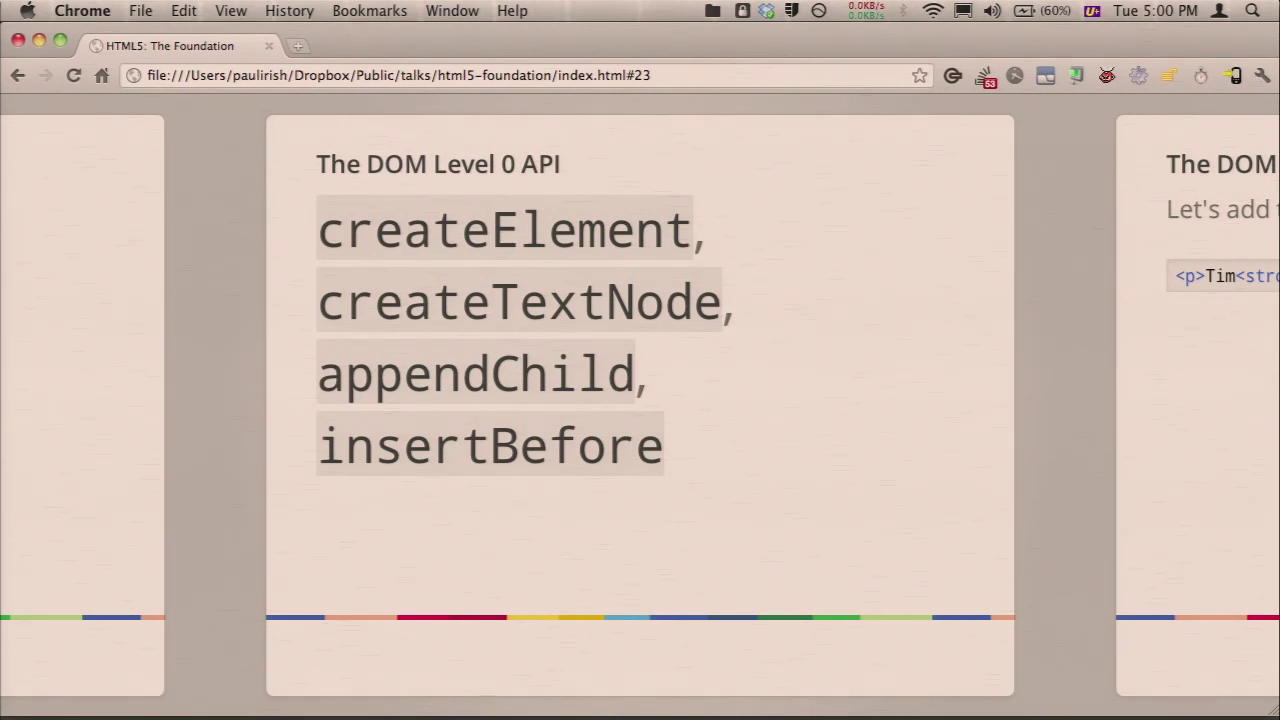
- Advance through the DOM Level 0 code example and its innerHTML equivalent to the "A Brief History of innerHTML" slide
key(Right)
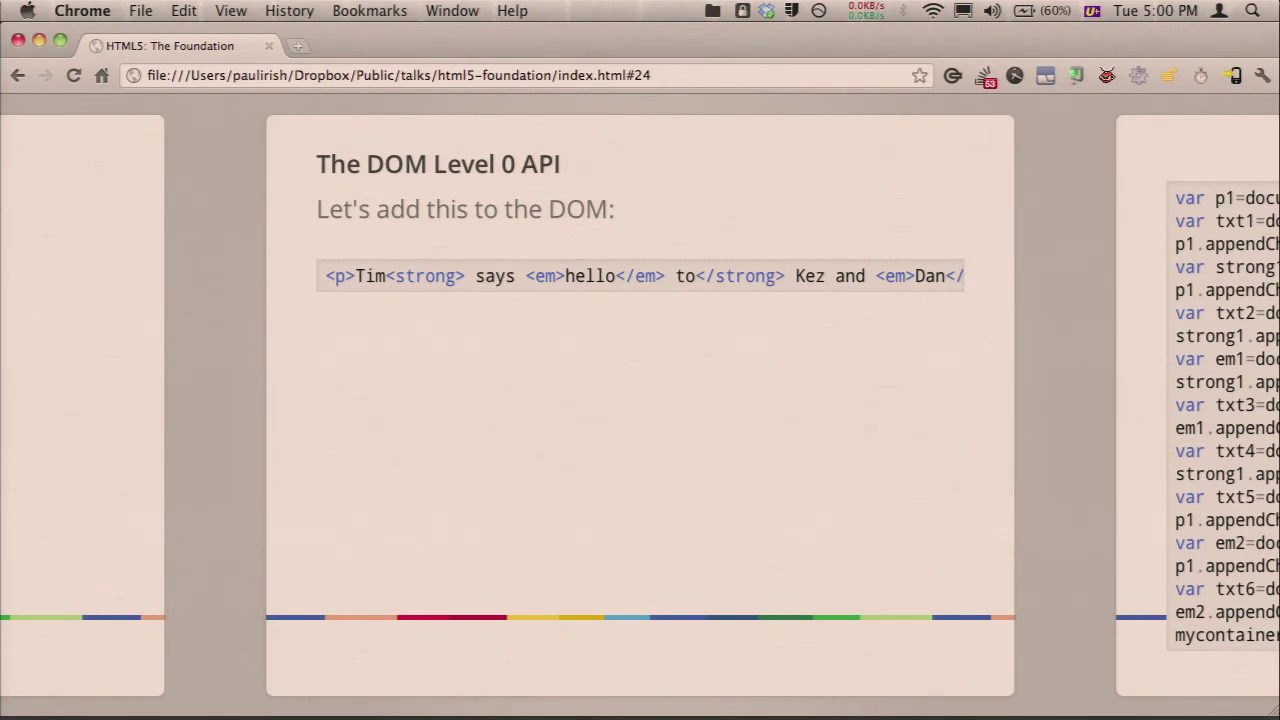
key(Right)
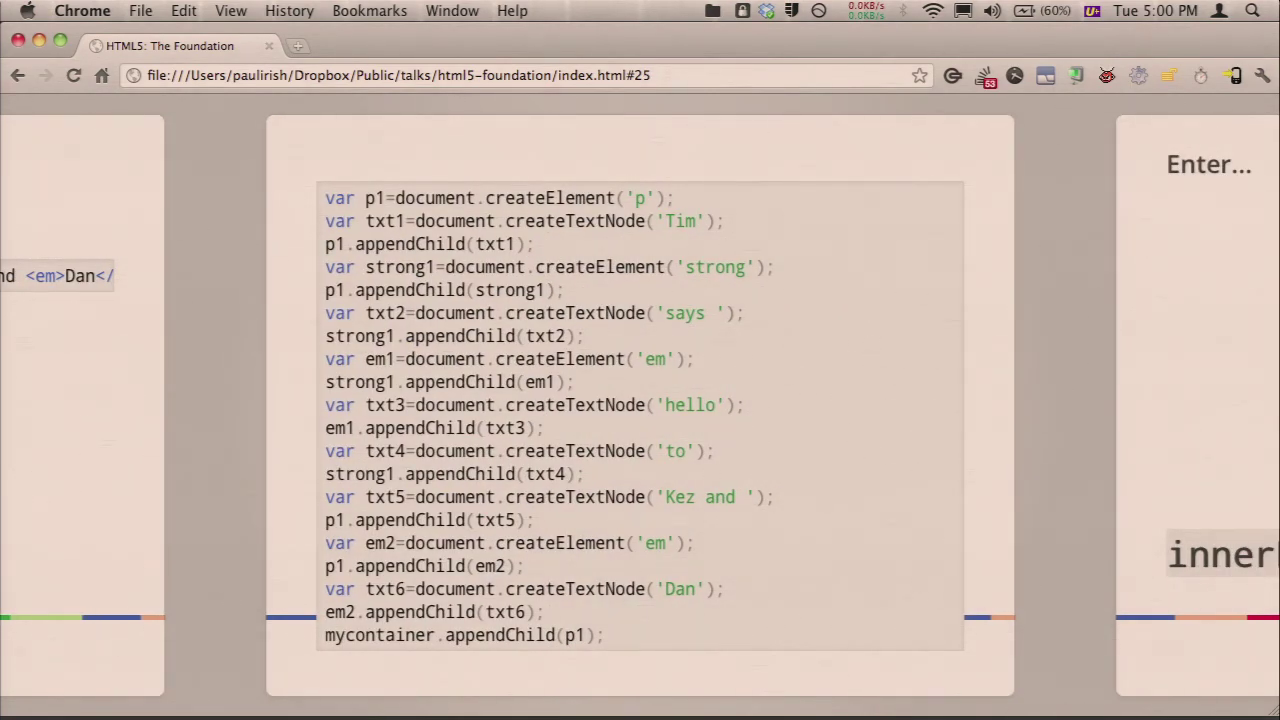
key(Right)
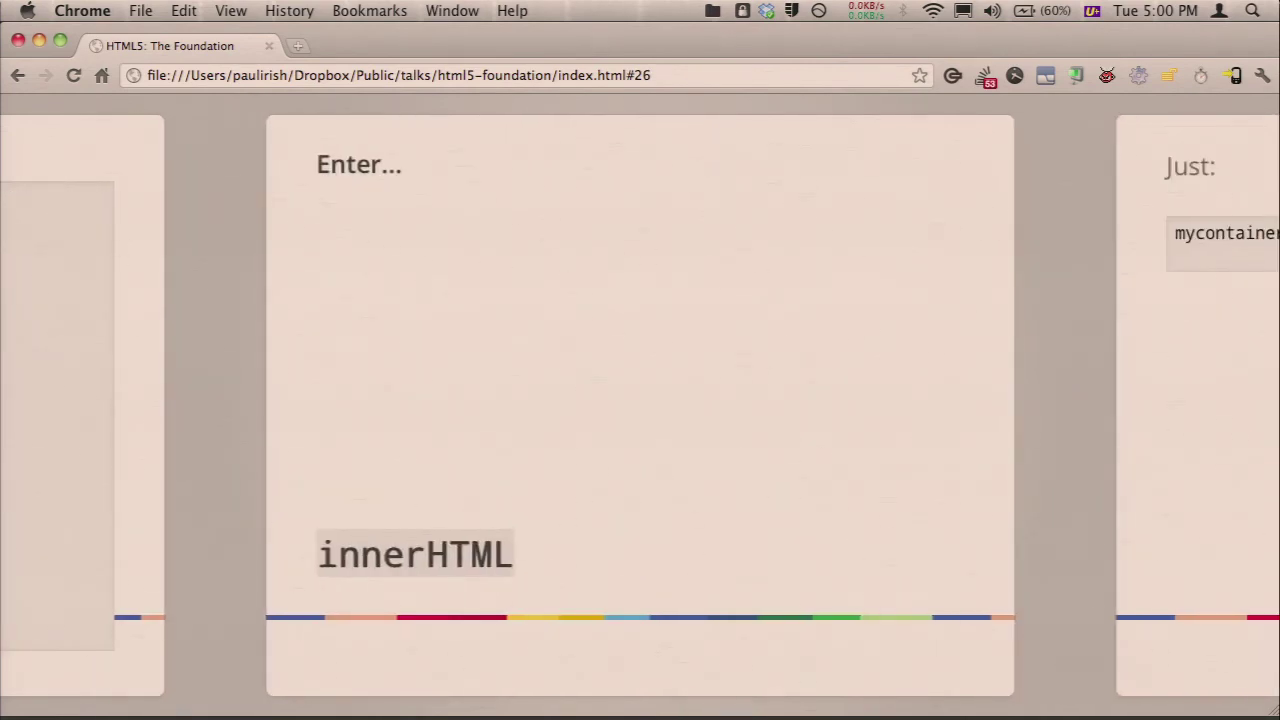
key(Right)
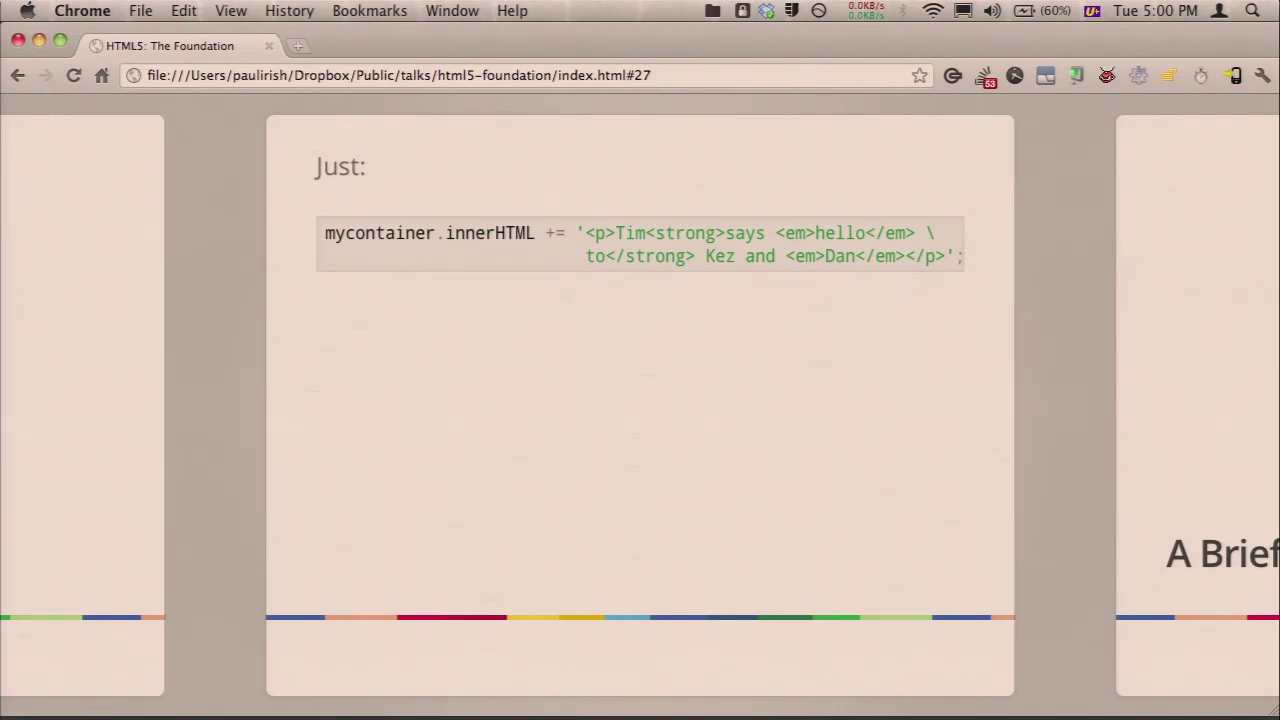
key(Right)
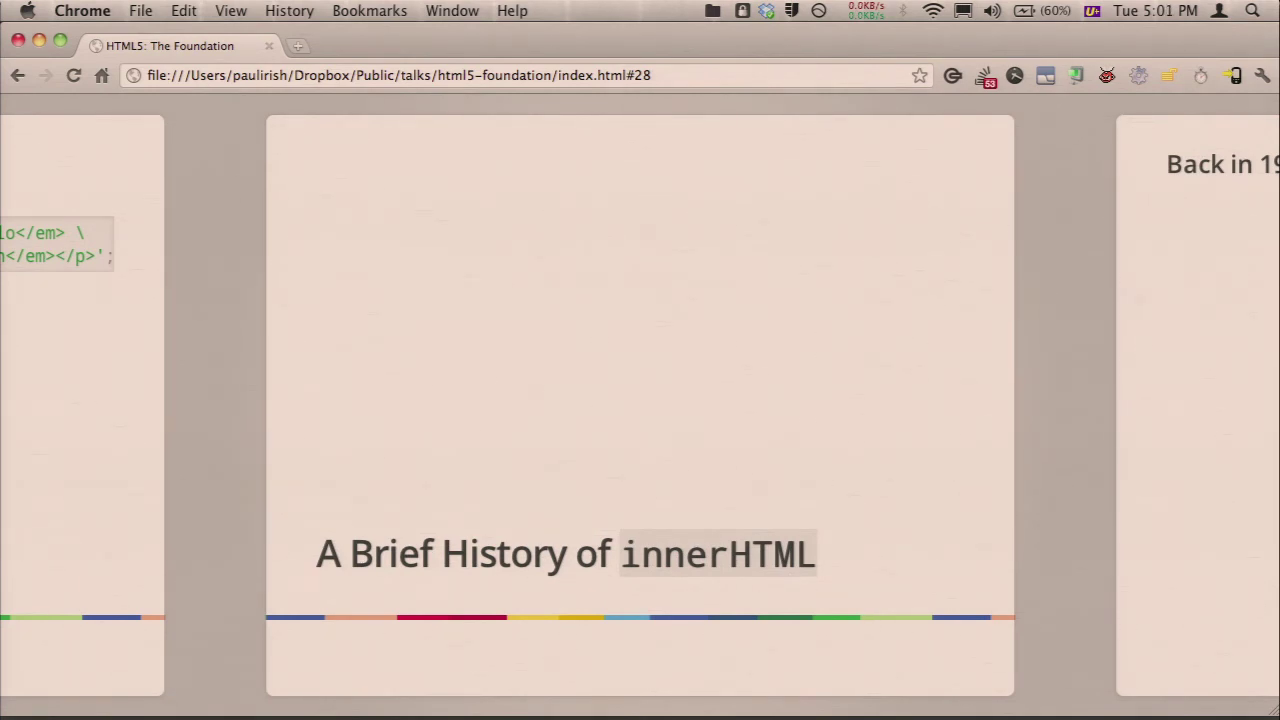
- Advance to "Back in 1996... DHTML on the horizon", show the 1996 timeline note, and reveal the slide's three bullets
key(Right)
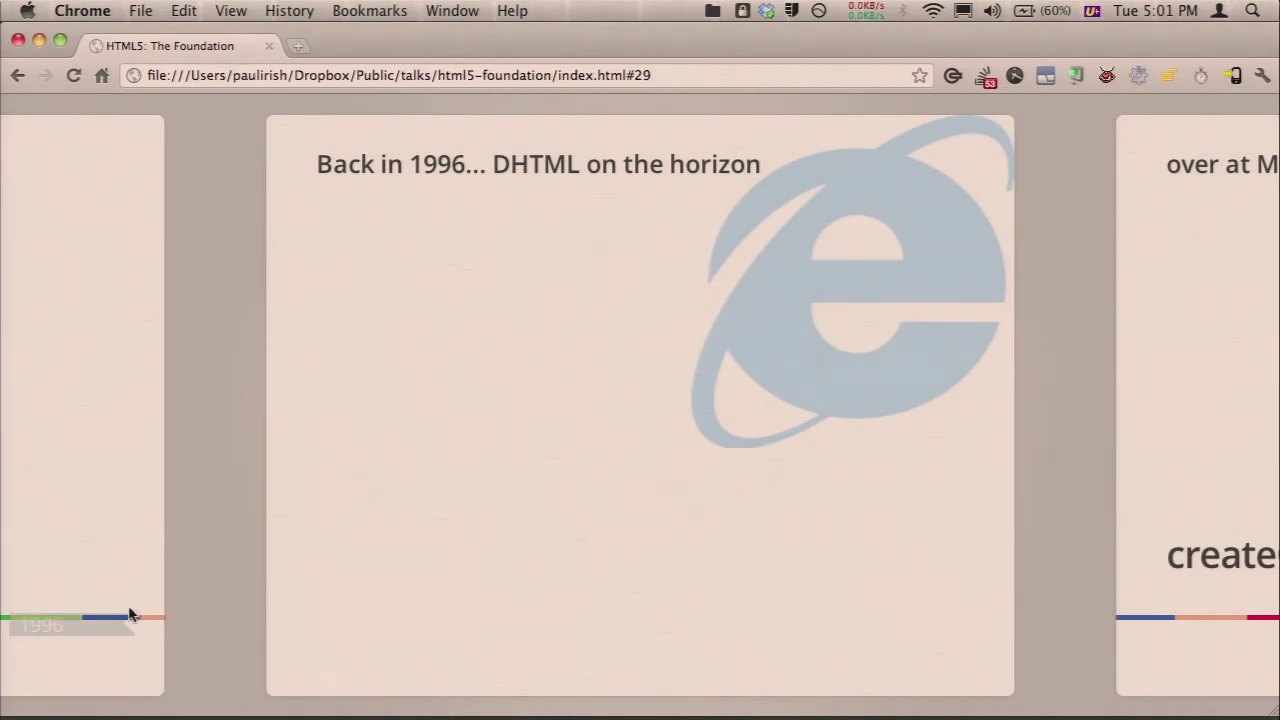
mouse_move(80, 625)
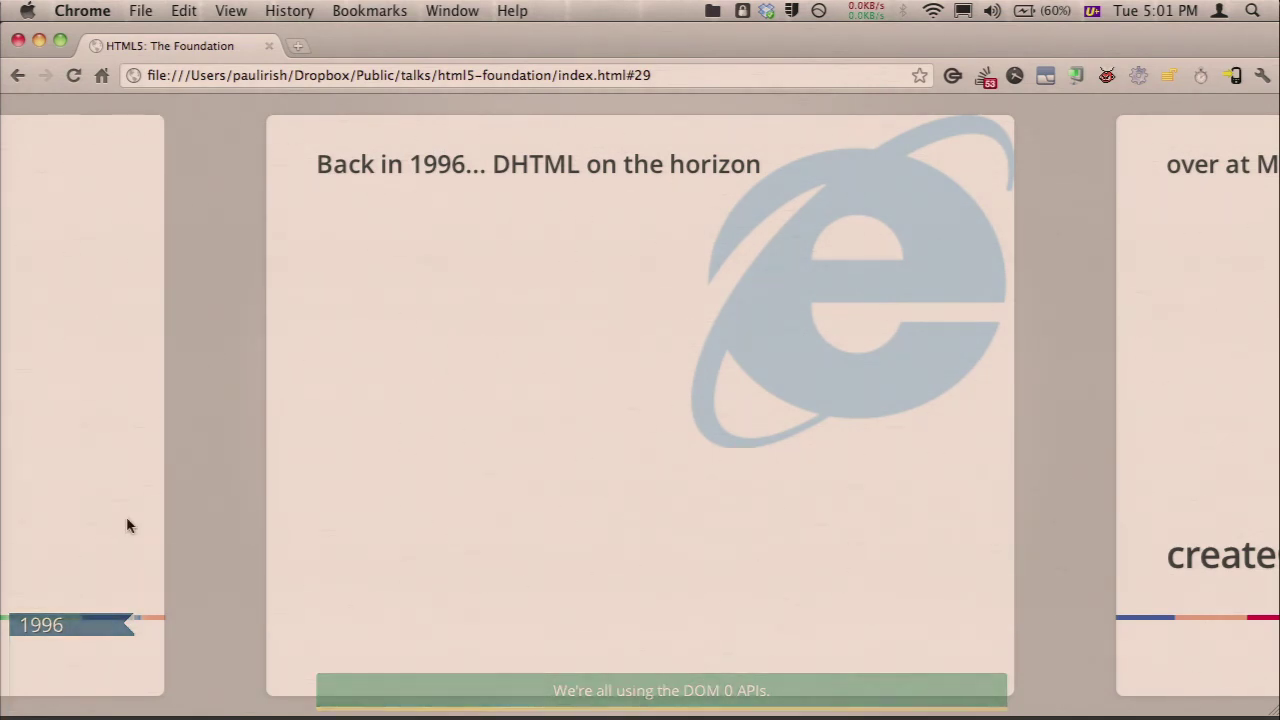
key(Right)
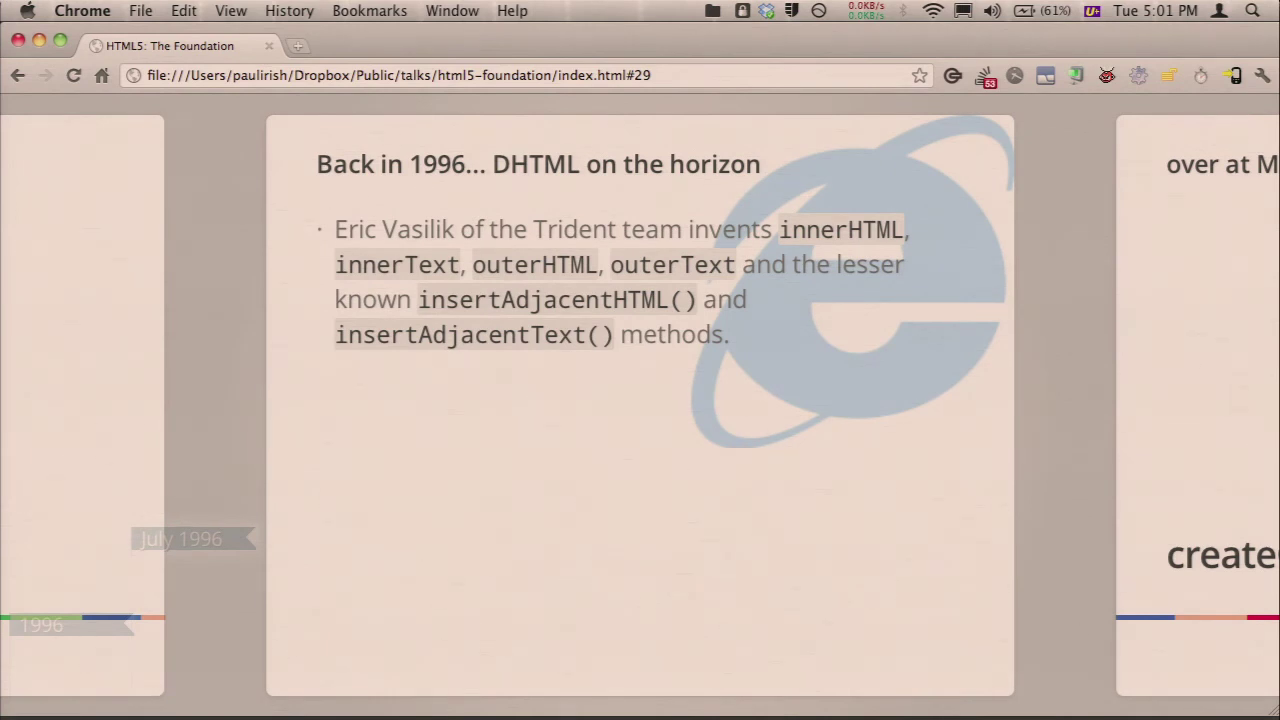
key(Right)
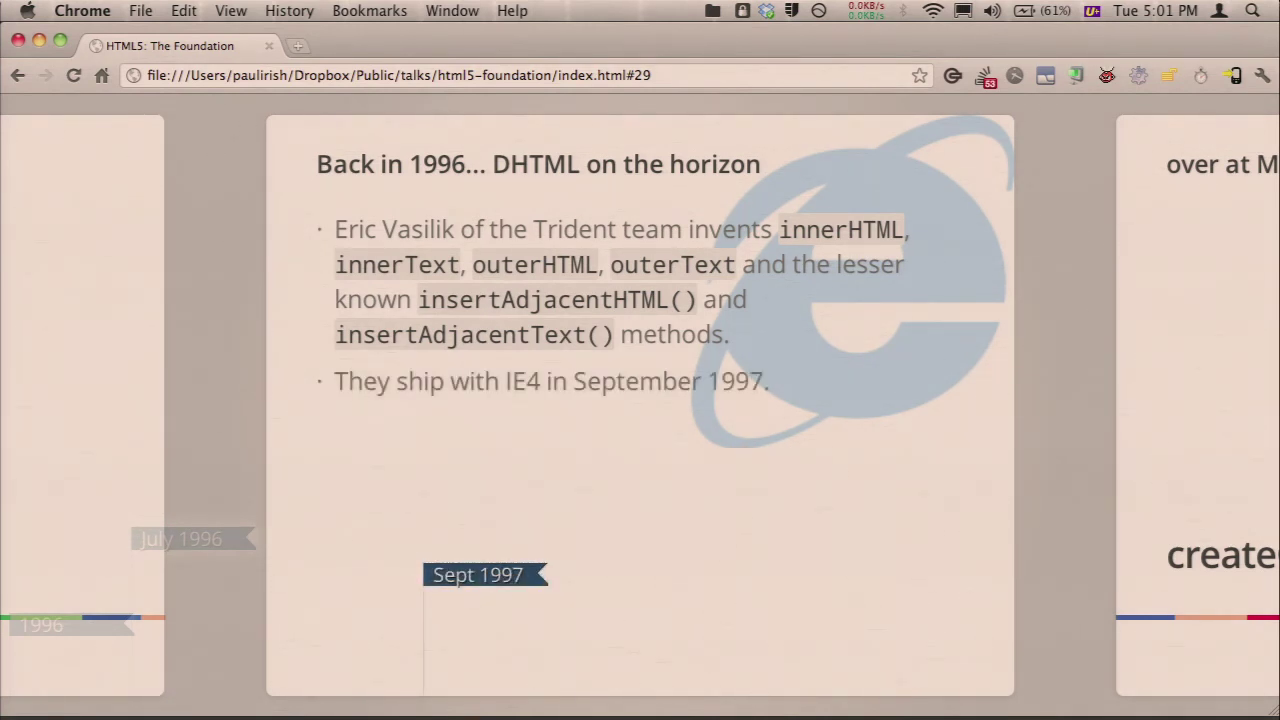
key(Right)
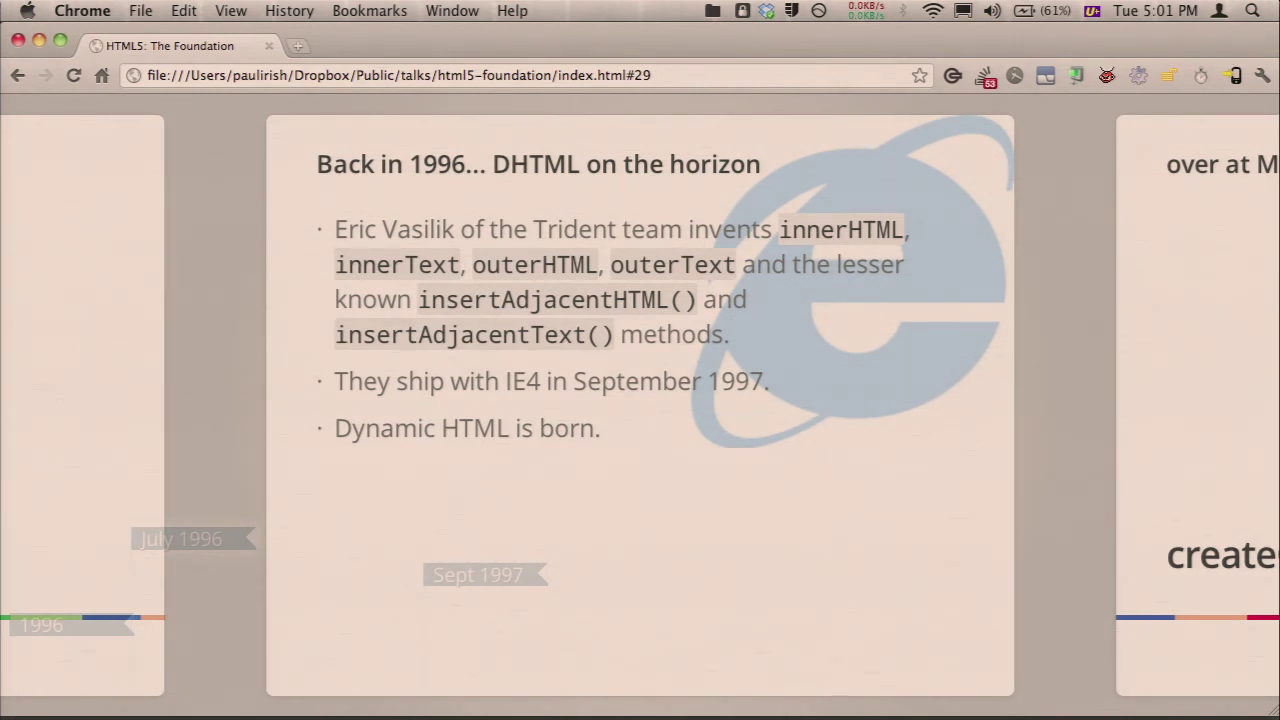
- Advance past the Mozilla createContextualFragment() slide and its #whatwg quote to the "createContextualFragment API" code slide
key(Right)
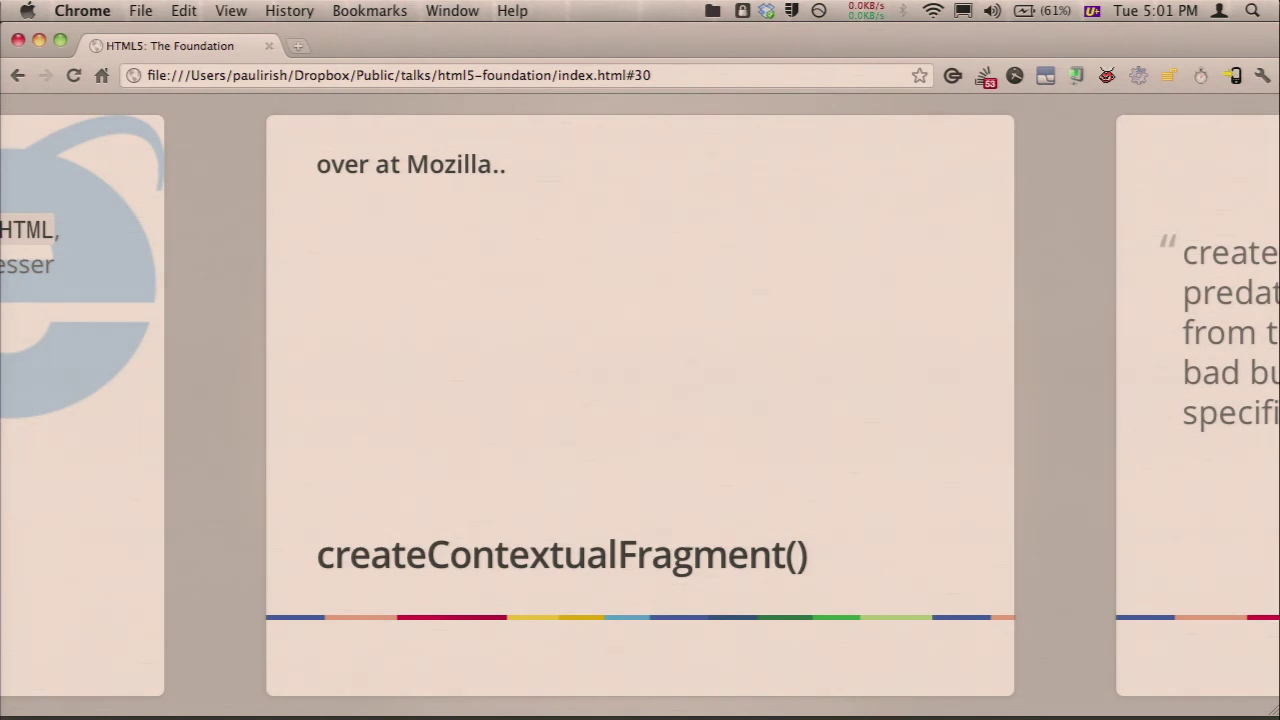
key(Right)
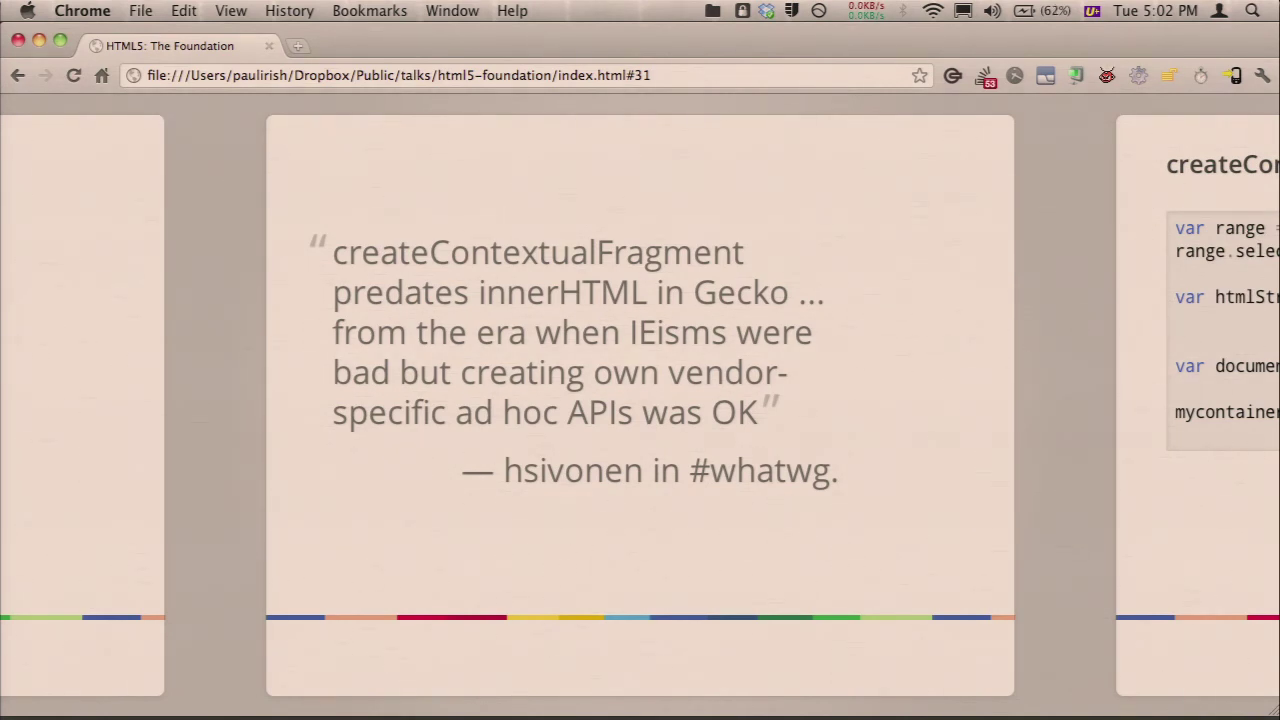
key(Right)
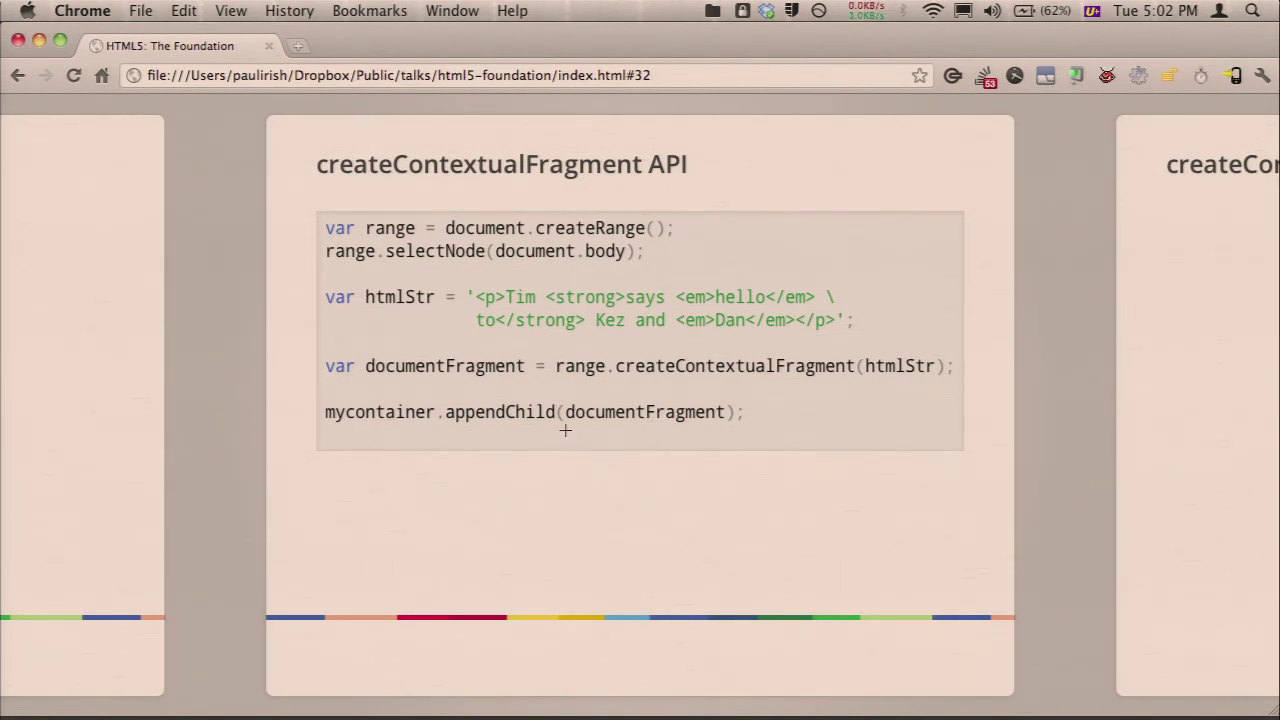
- Highlight createContextualFragment, htmlStr and documentFragment in the API sample, and continue to the "createContextualFragment & innerHTML" slide
double_click(590, 366)
double_click(650, 366)
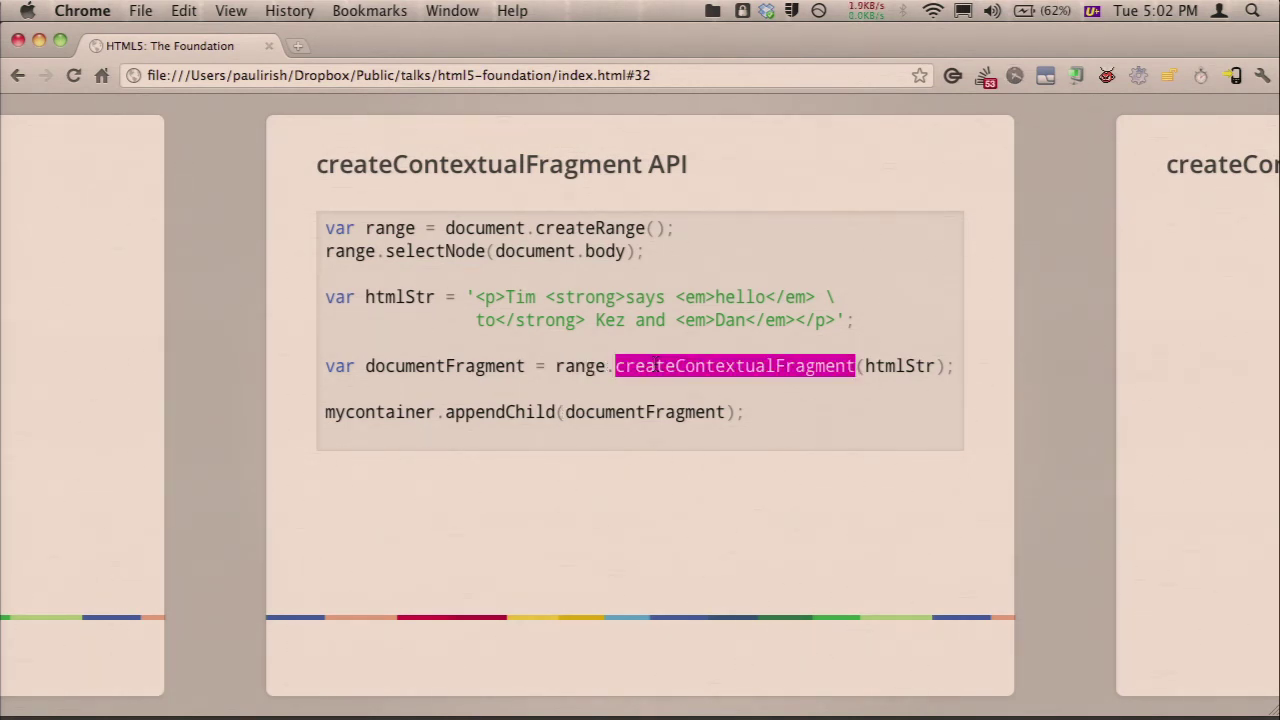
double_click(869, 370)
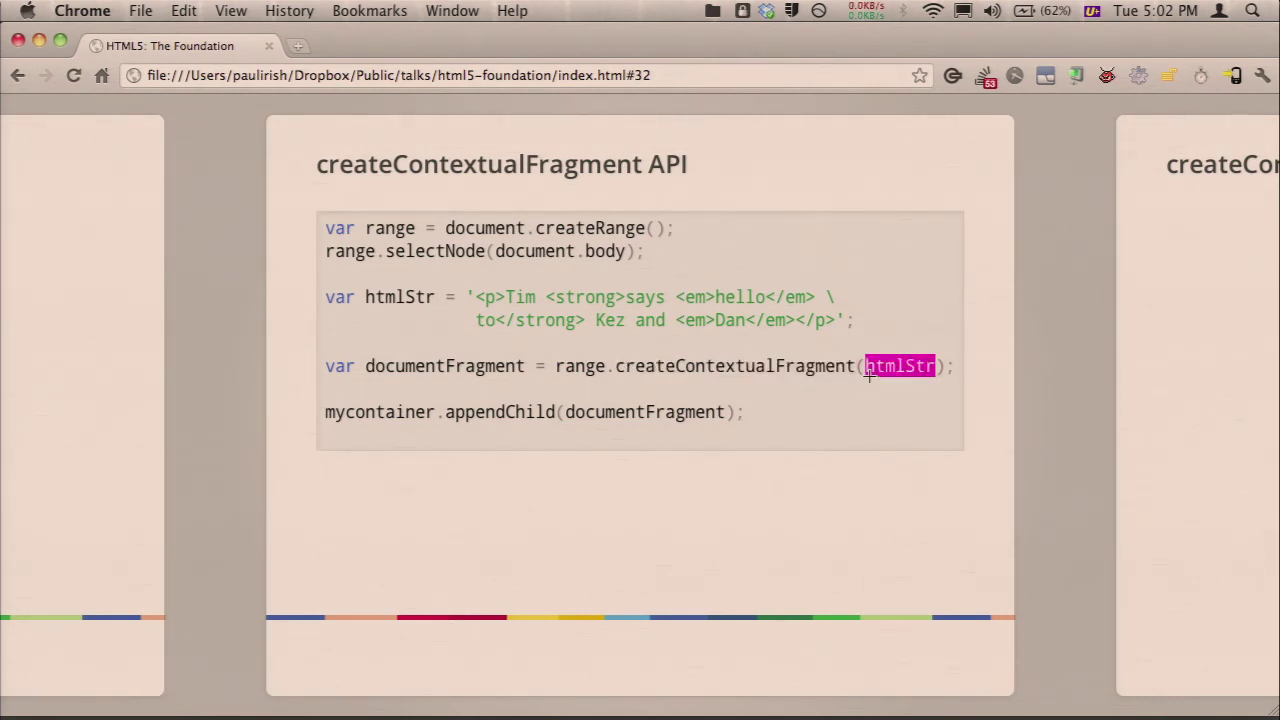
double_click(455, 356)
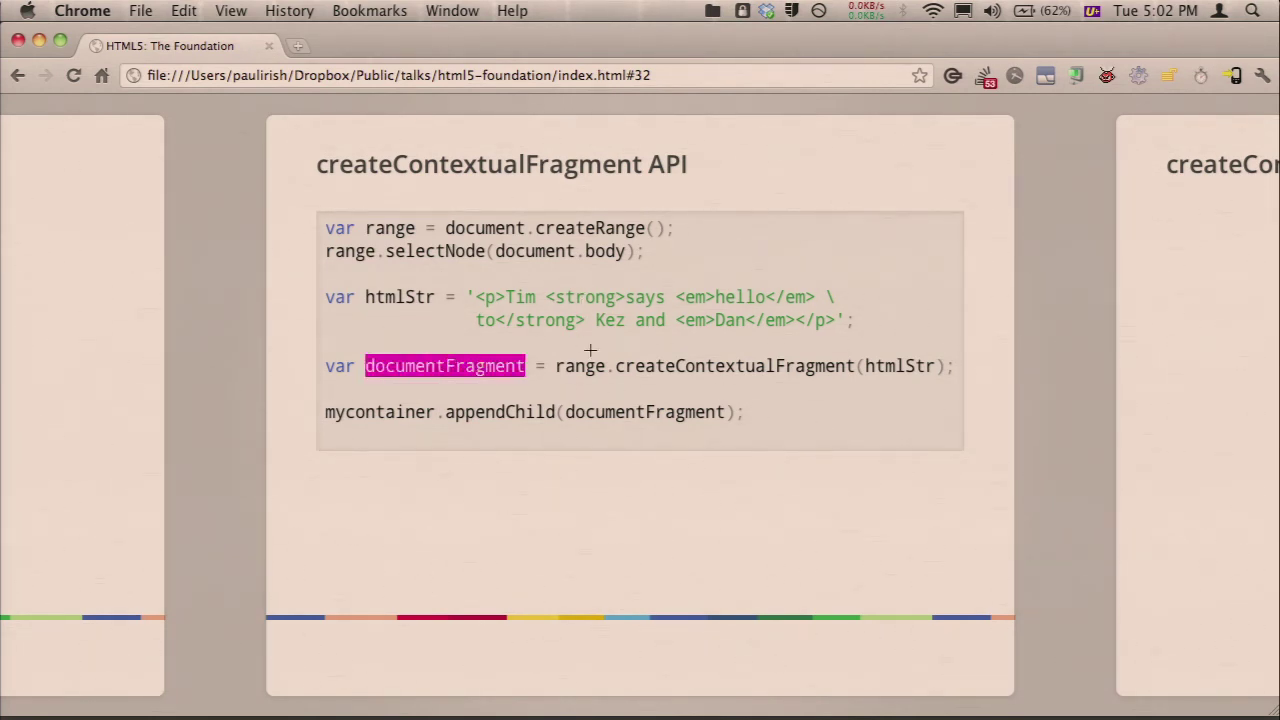
click(380, 432)
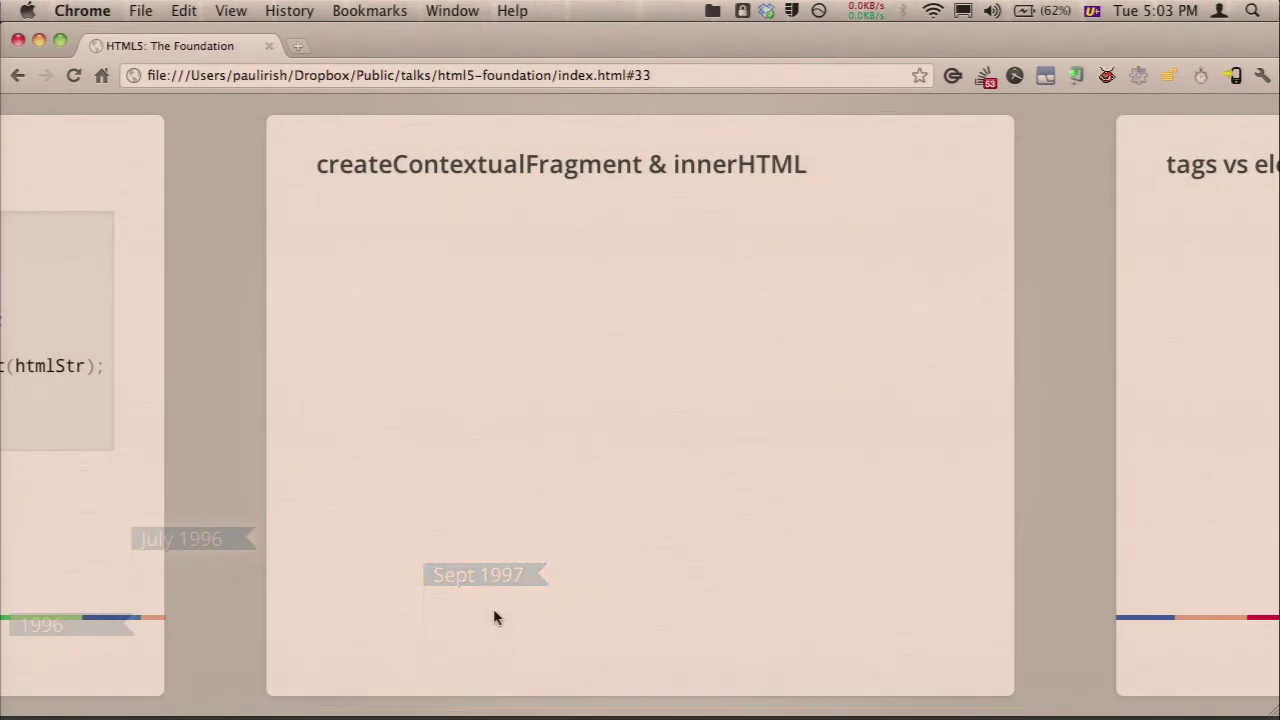
- Reveal the June 1999, July 1999 and March 2000 entries on the "createContextualFragment & innerHTML" slide
key(Right)
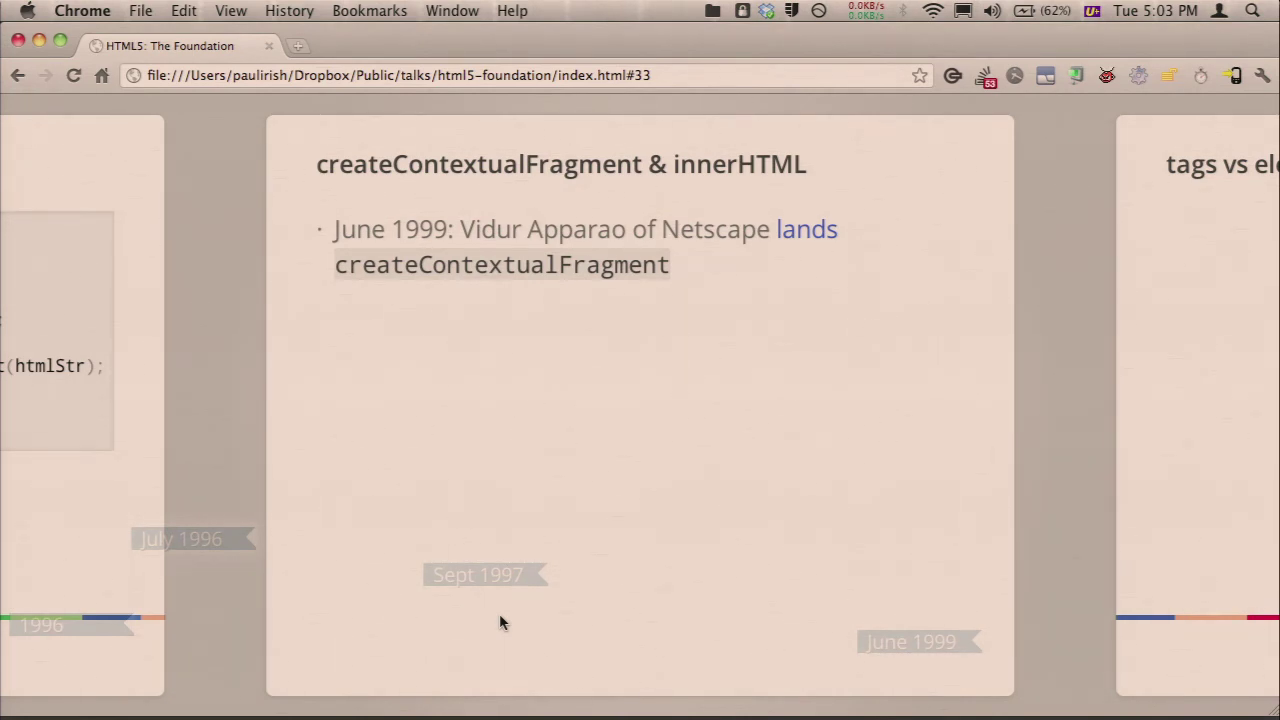
key(Right)
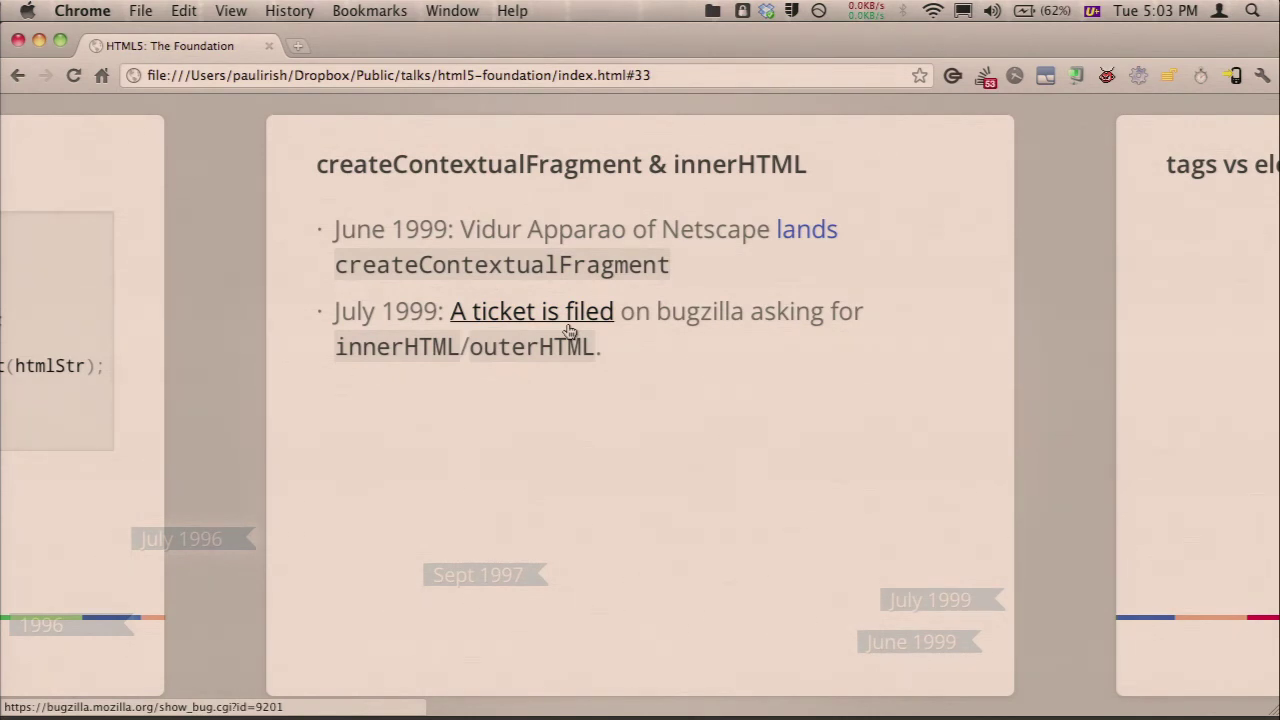
key(Right)
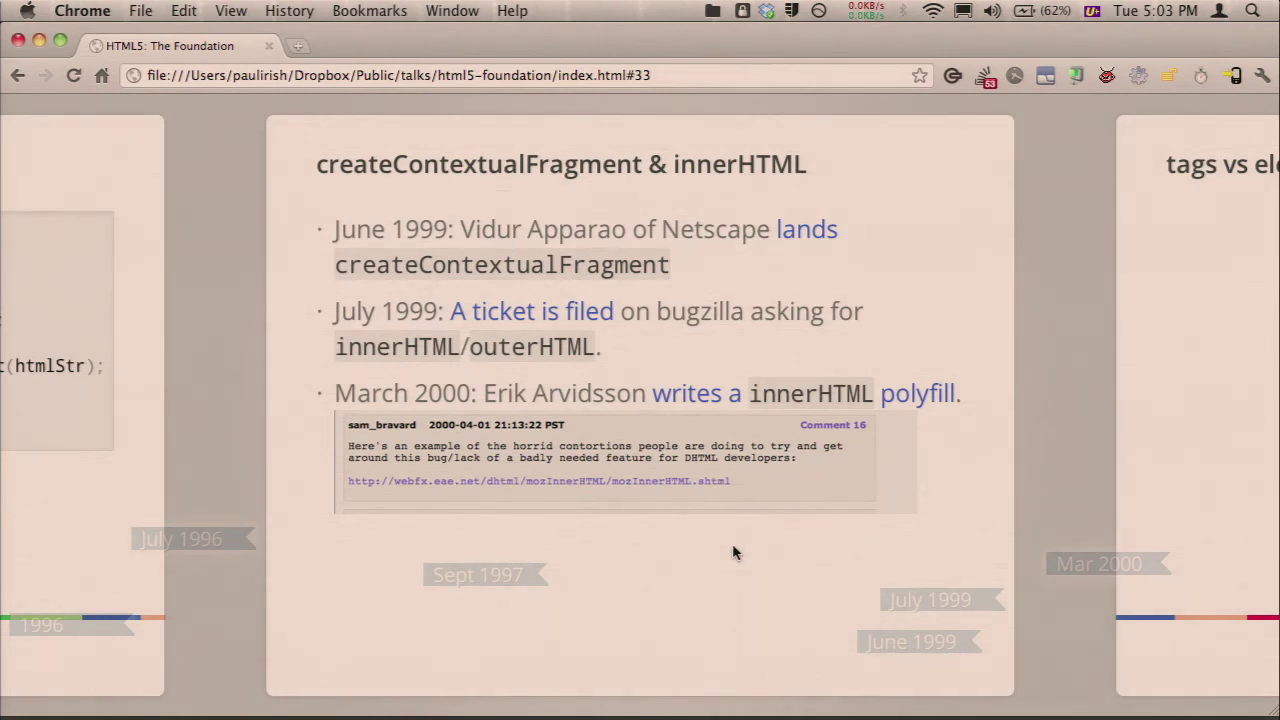
- Open the March 2000 entry's innerHTML polyfill link in a new tab and switch to that page
right_click(686, 401)
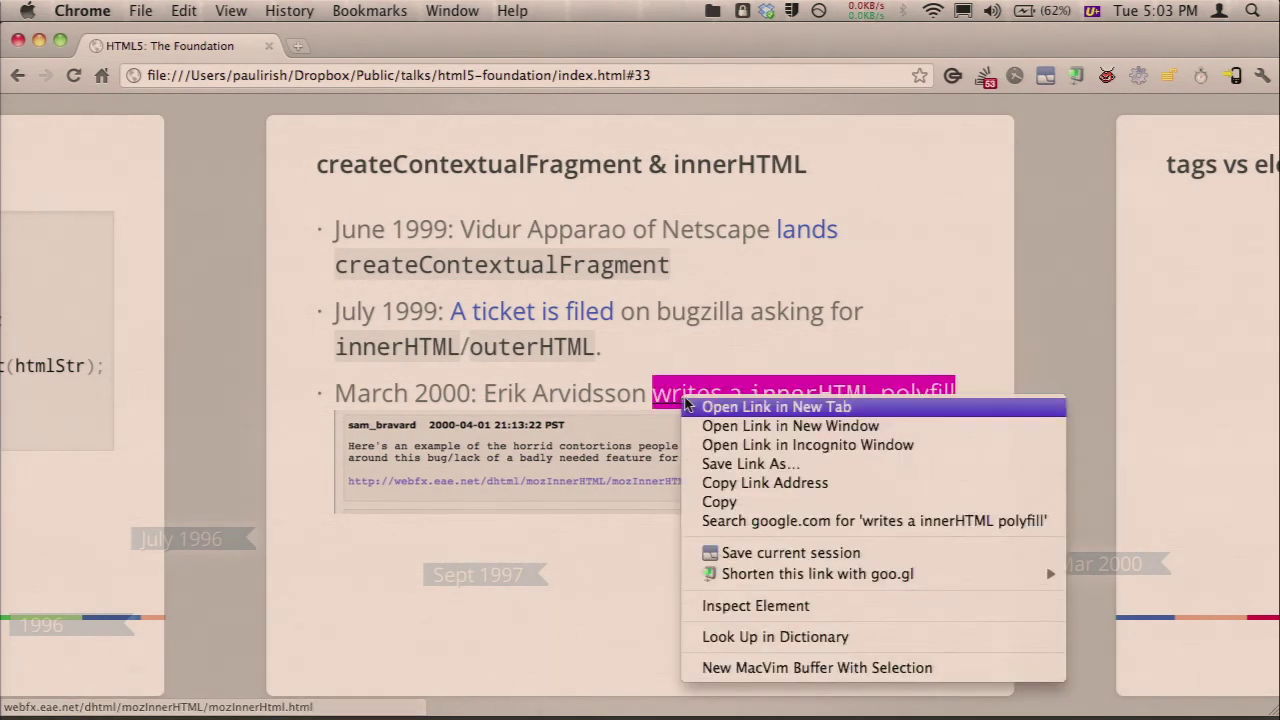
click(688, 406)
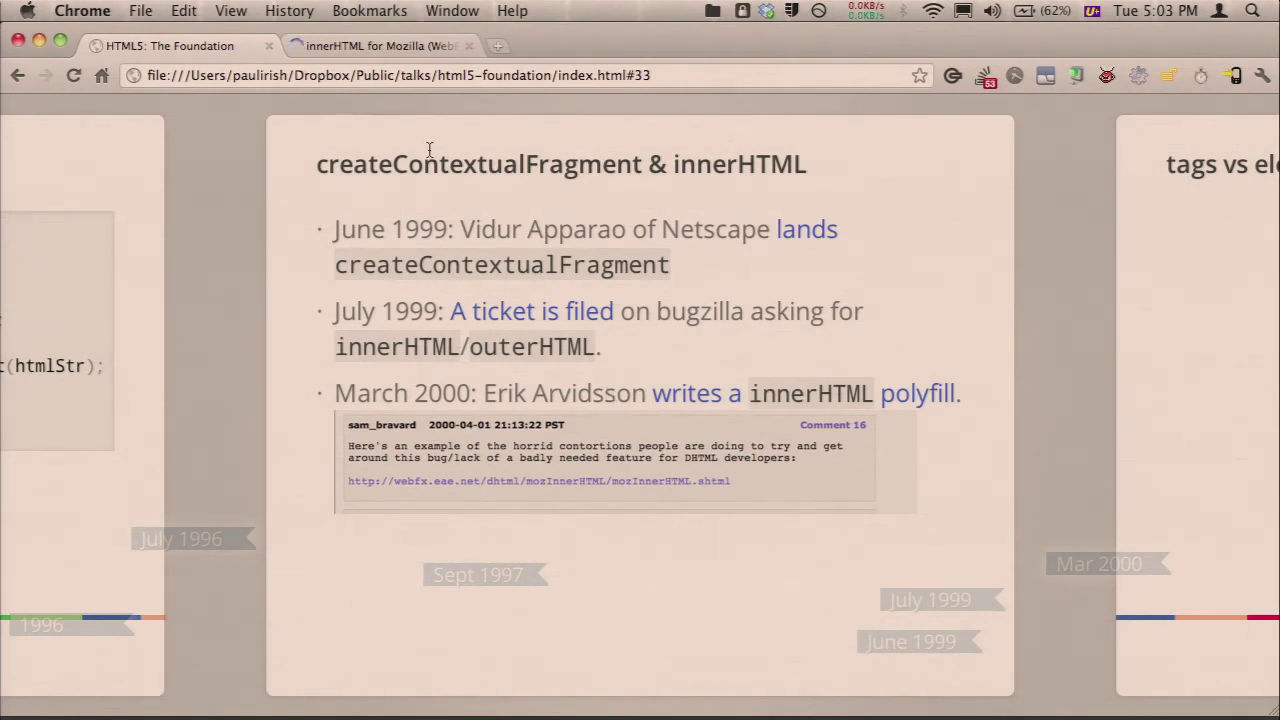
click(410, 46)
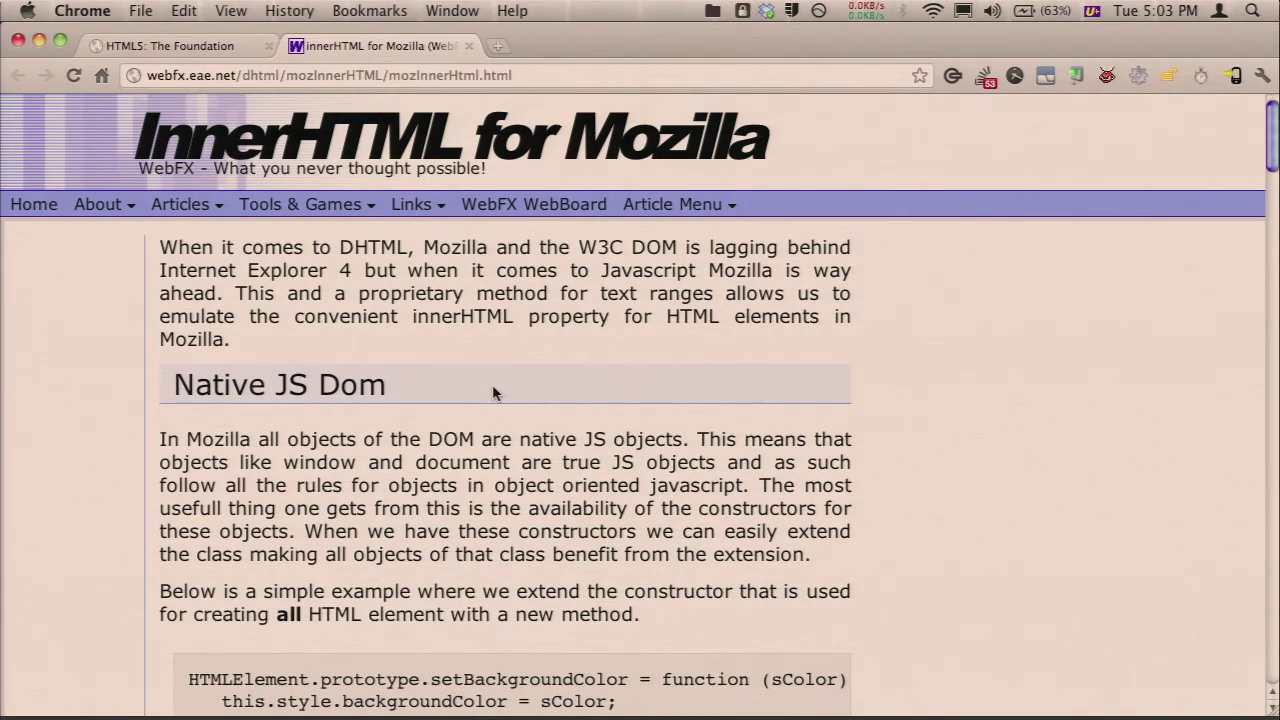
- Find the innerHTML setter code under "Combining everything" in the article, and highlight the setter keyword and HTMLElement
key(space)
key(space)
key(space)
key(space)
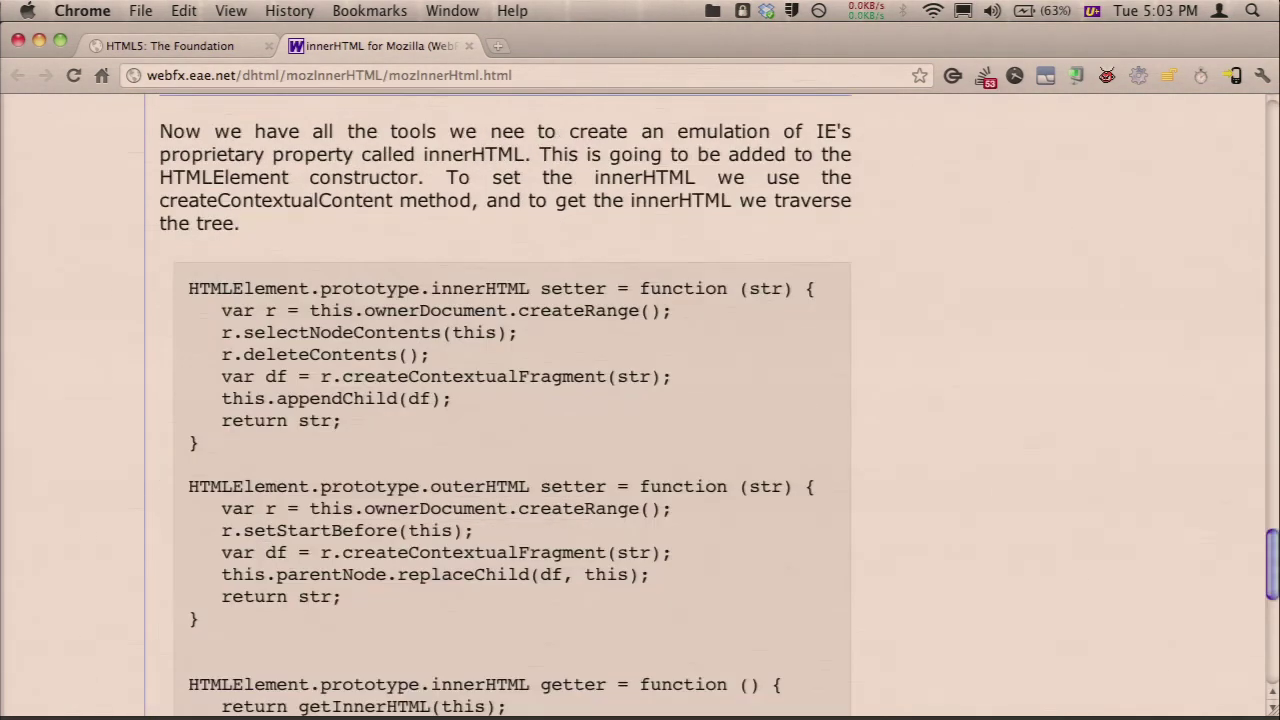
scroll(640, 400, up, 5)
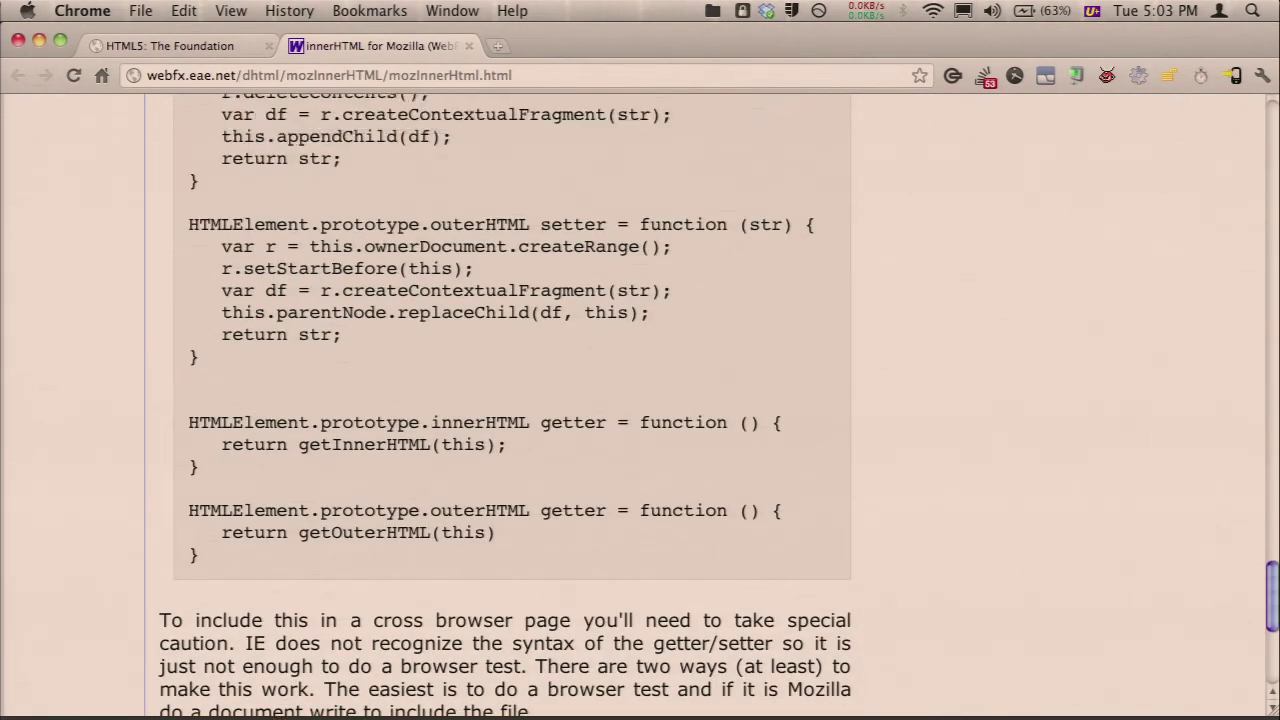
scroll(491, 391, up, 3)
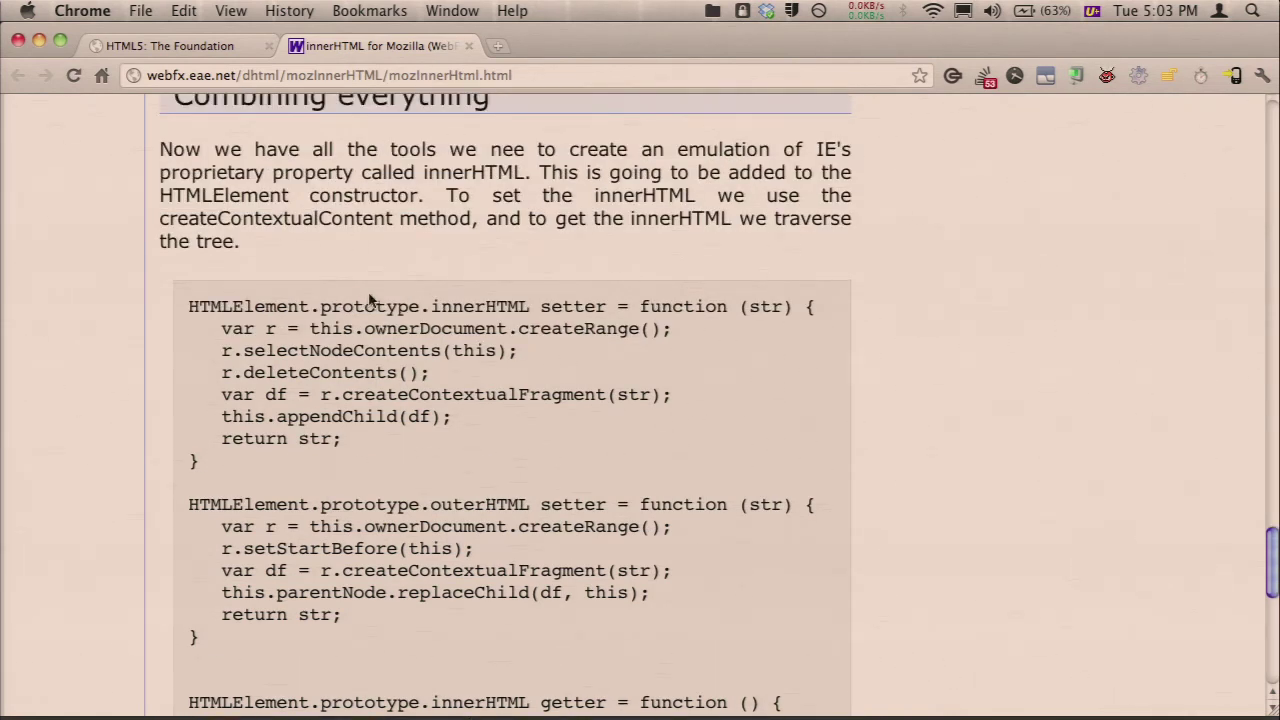
double_click(547, 304)
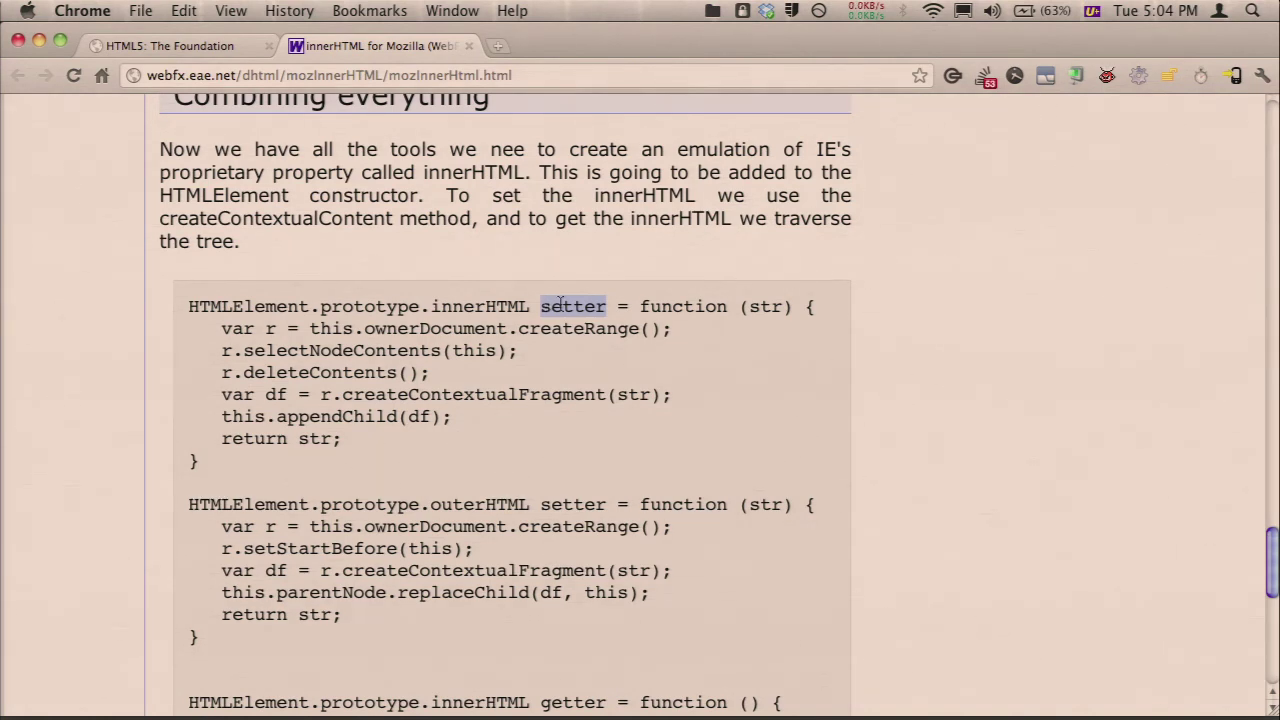
double_click(324, 305)
double_click(286, 305)
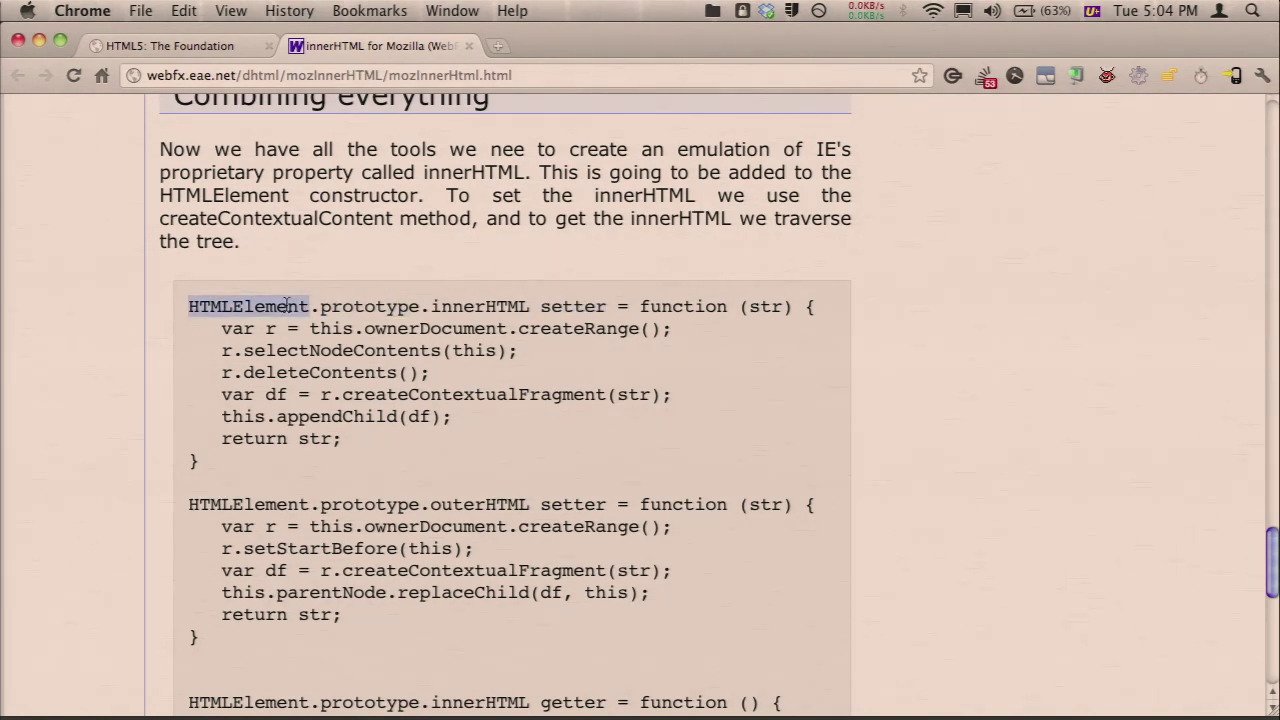
- Highlight the prototype and innerHTML parts of the setter's first line, and close the article to return to the slides
double_click(366, 305)
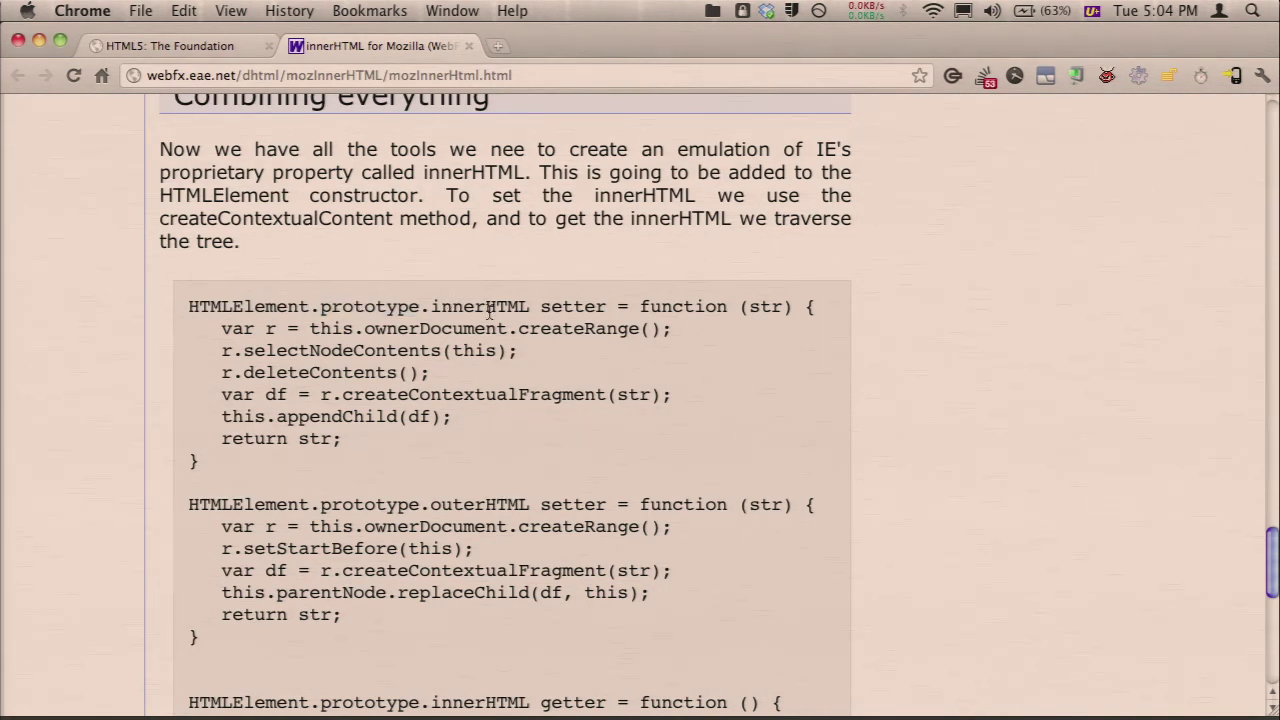
right_click(480, 307)
click(462, 318)
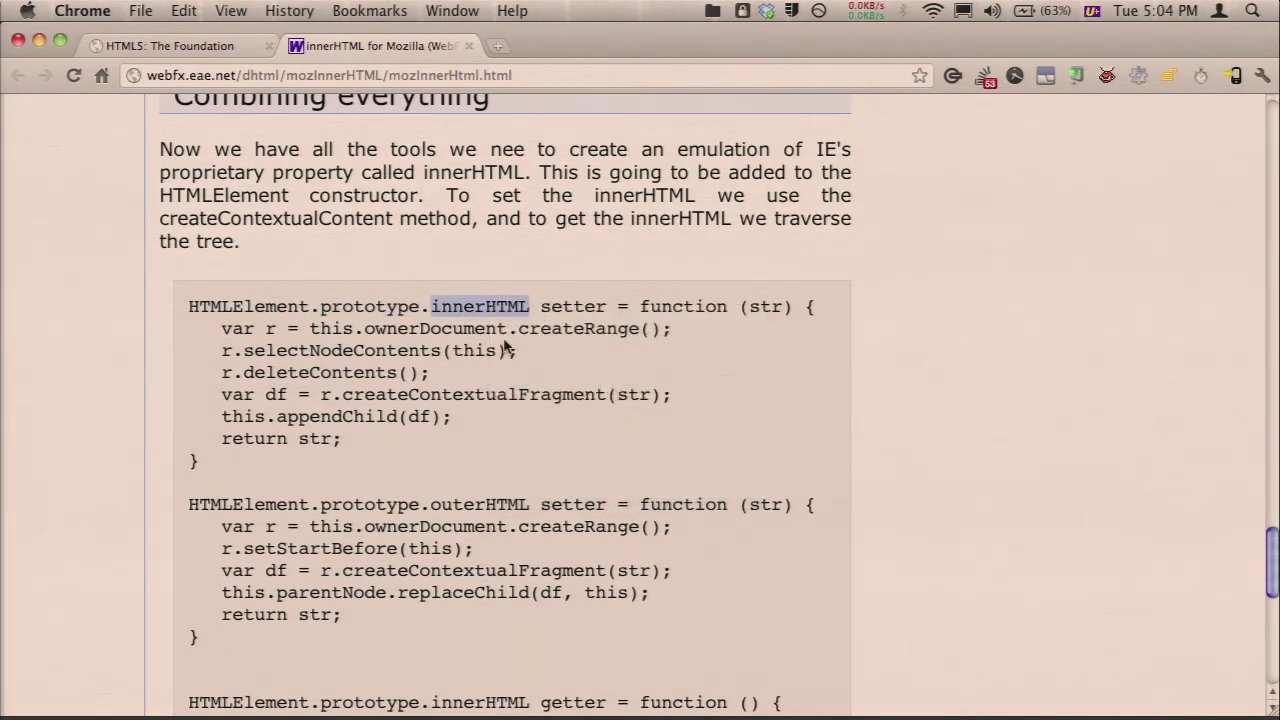
double_click(574, 338)
click(574, 338)
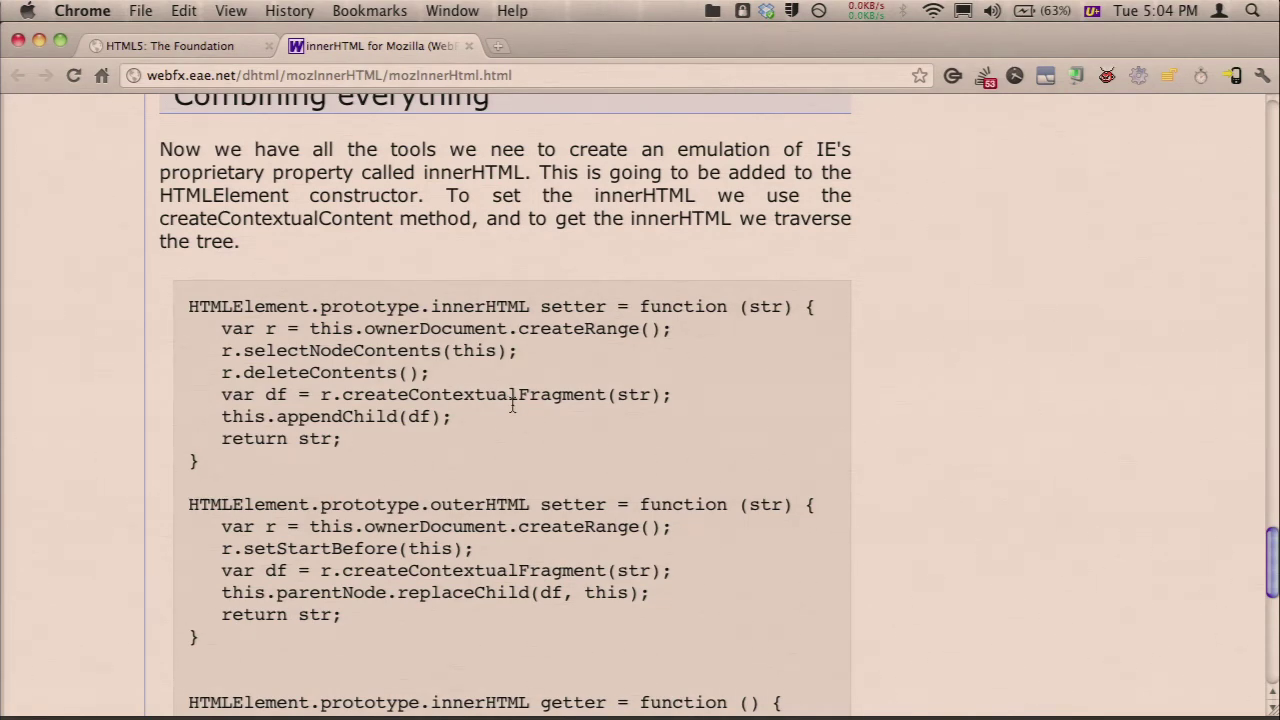
key(super+w)
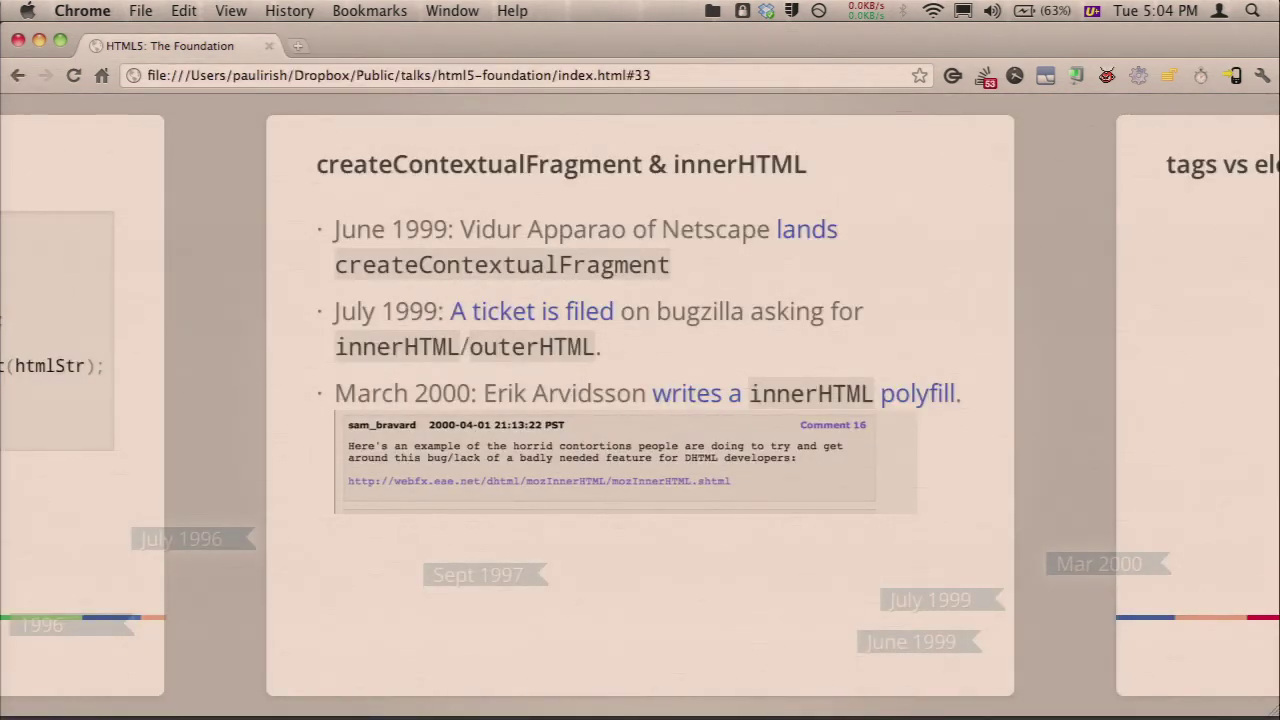
- Reveal the May 2000 and October 2007 entries, continue to the "tags vs elements" slide and reveal its stamps over the article
key(Right)
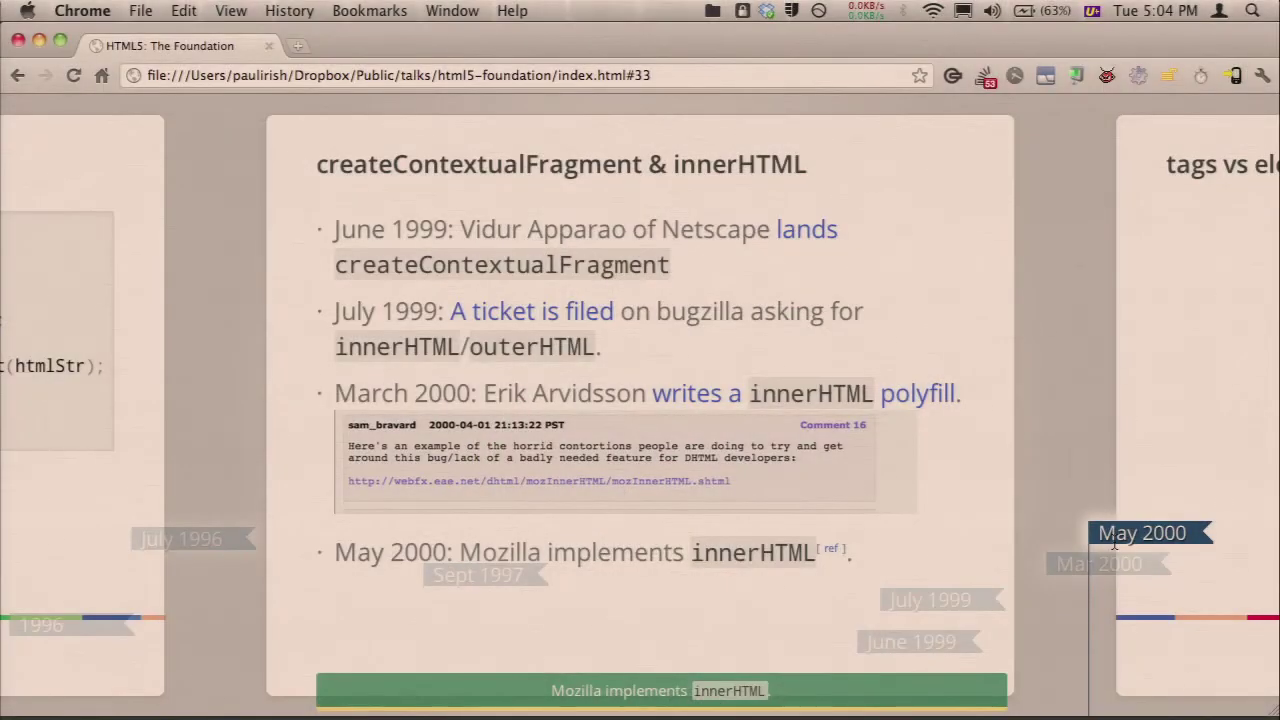
key(Right)
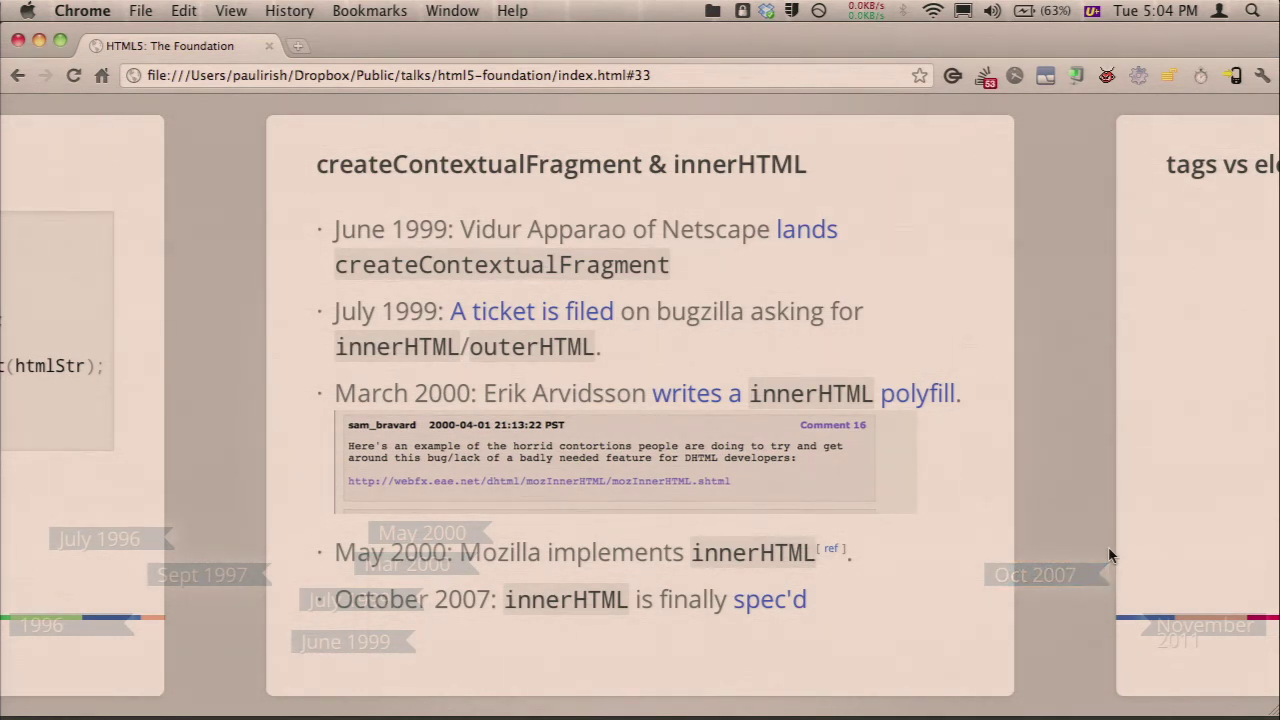
key(Right)
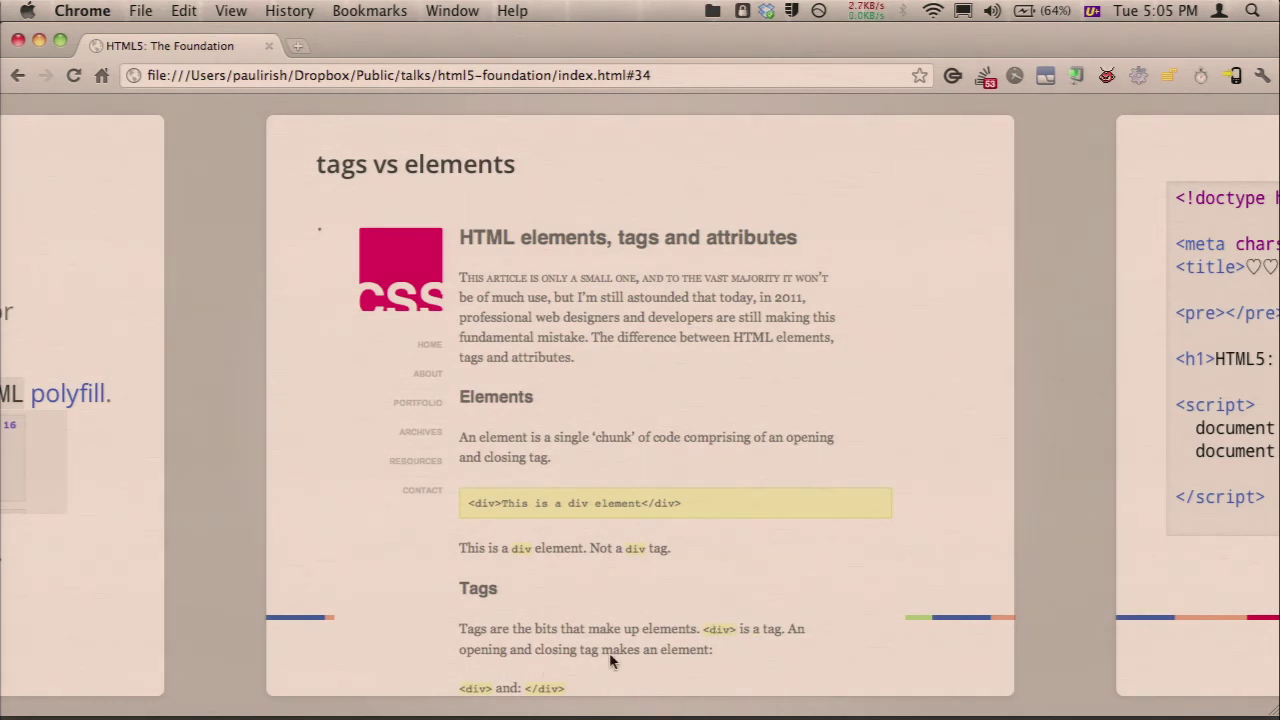
key(Right)
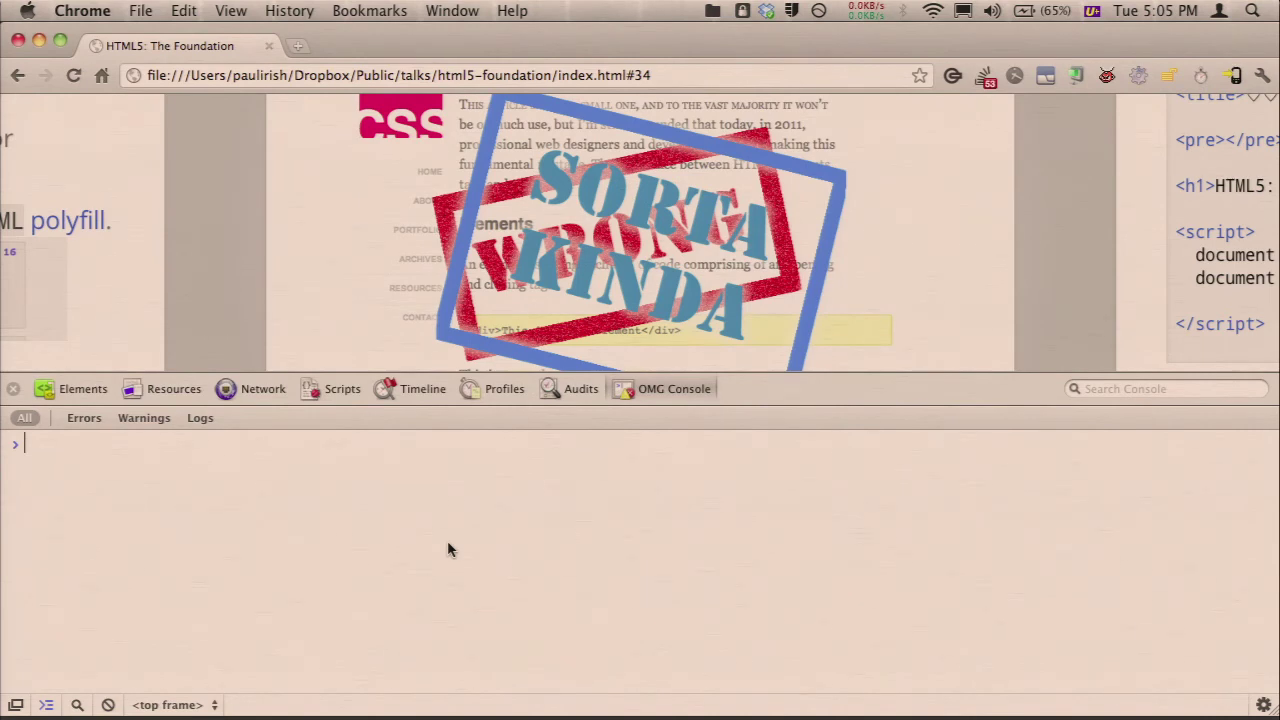
- Create a div element in the JavaScript console with var div = document.createElement('div')
text(var div = document.re)
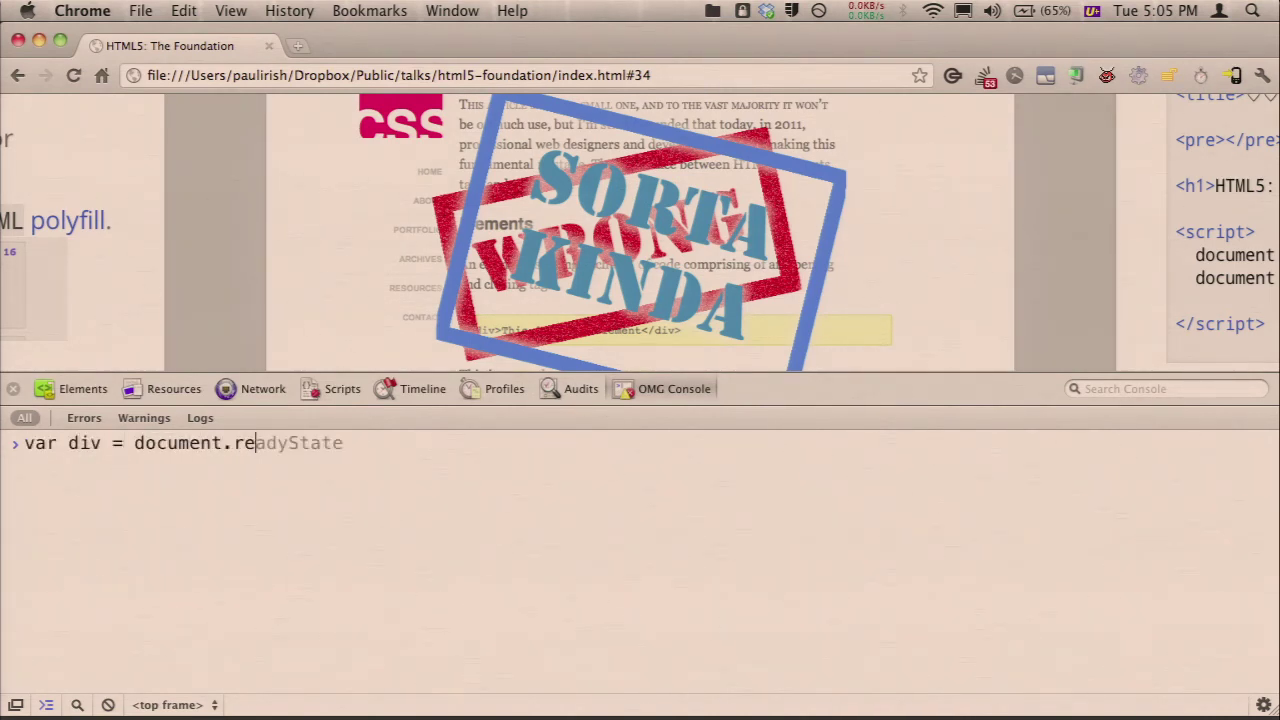
key(BackSpace)
key(BackSpace)
text(createEl)
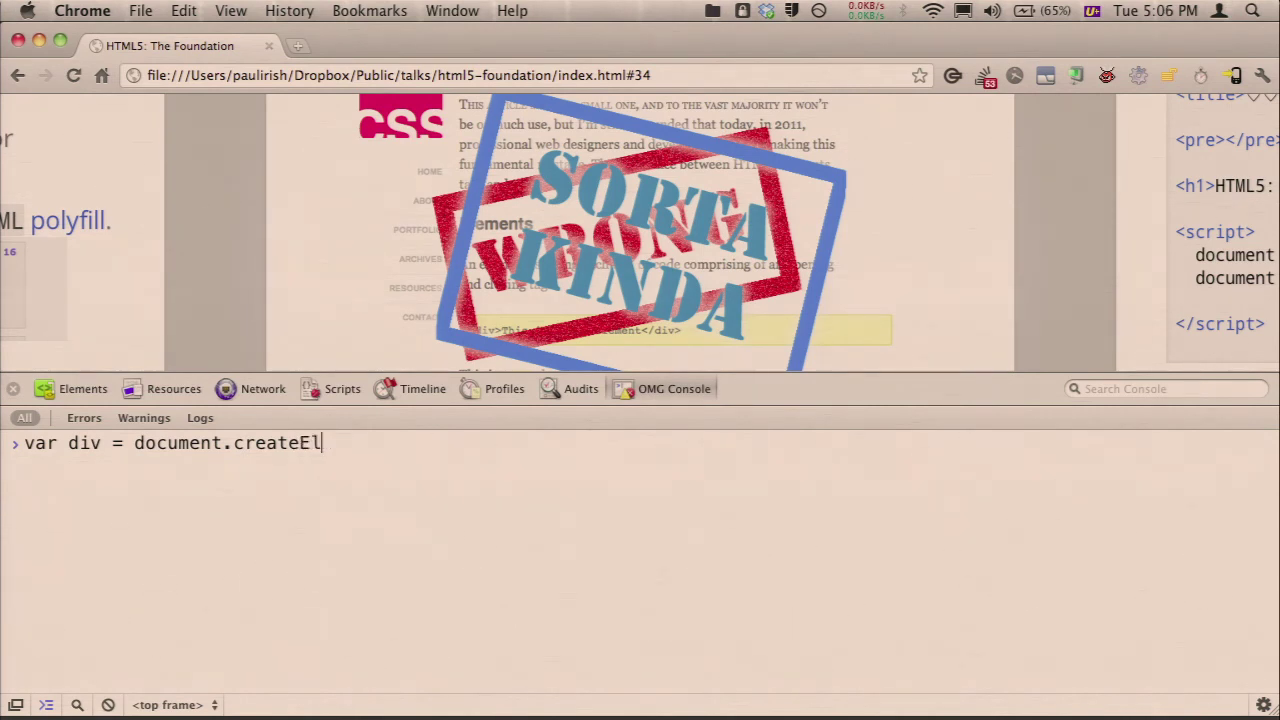
text(ement('div'))
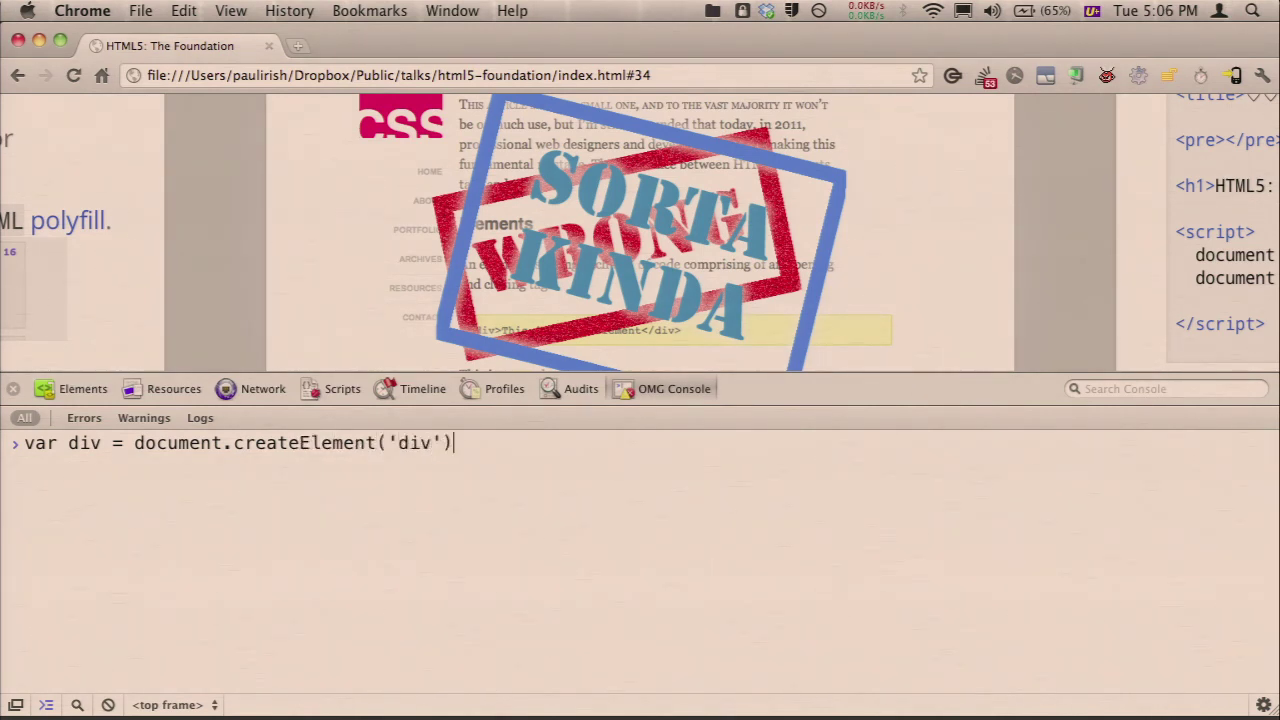
key(Return)
- Set div.innerHTML to '<span>just chillin in this div. its pretty sweet.</span>' in the console
text(div.innerHTML)
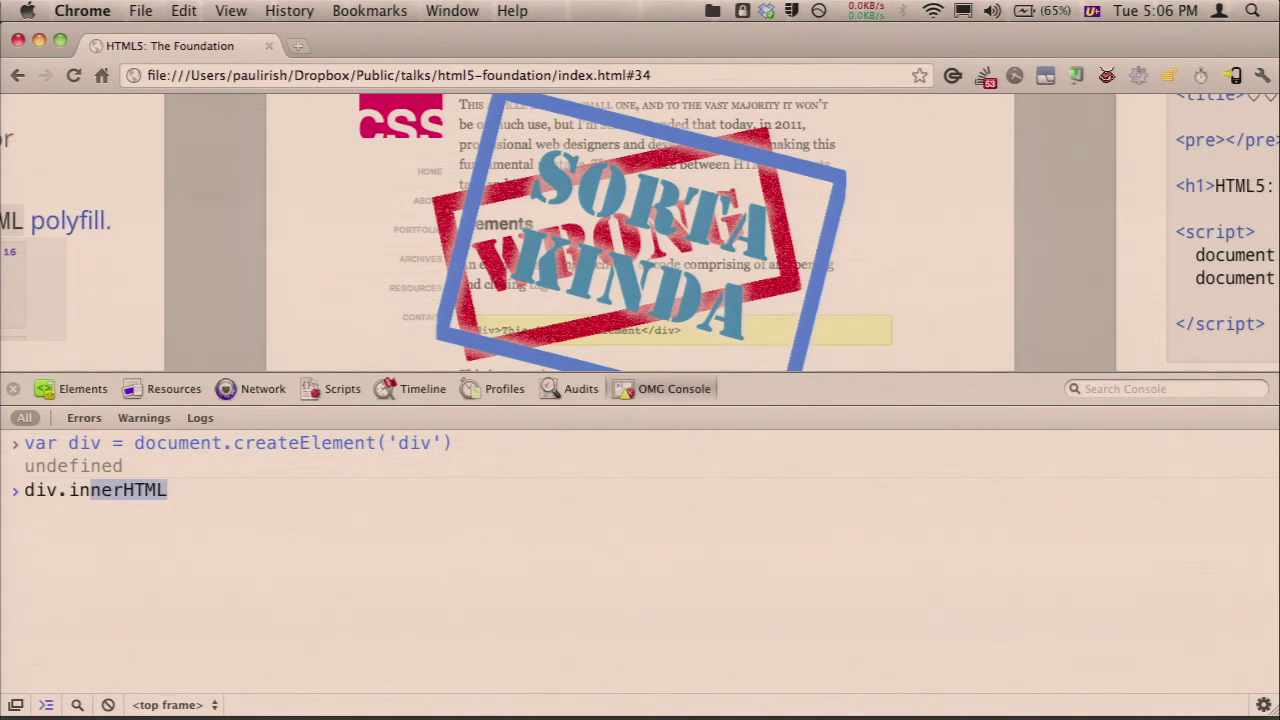
key(Tab)
text(=)
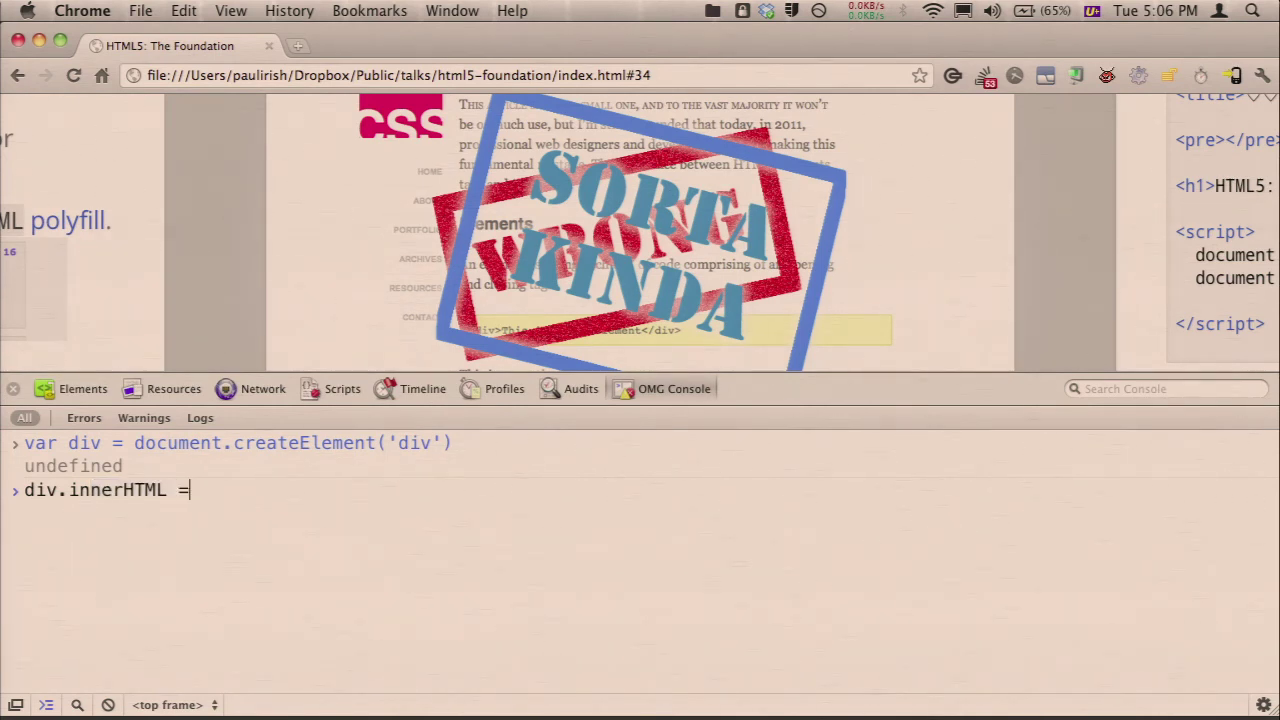
text( '<s)
key(BackSpace)
text(<sp)
key(BackSpace)
text(pan>just chill)
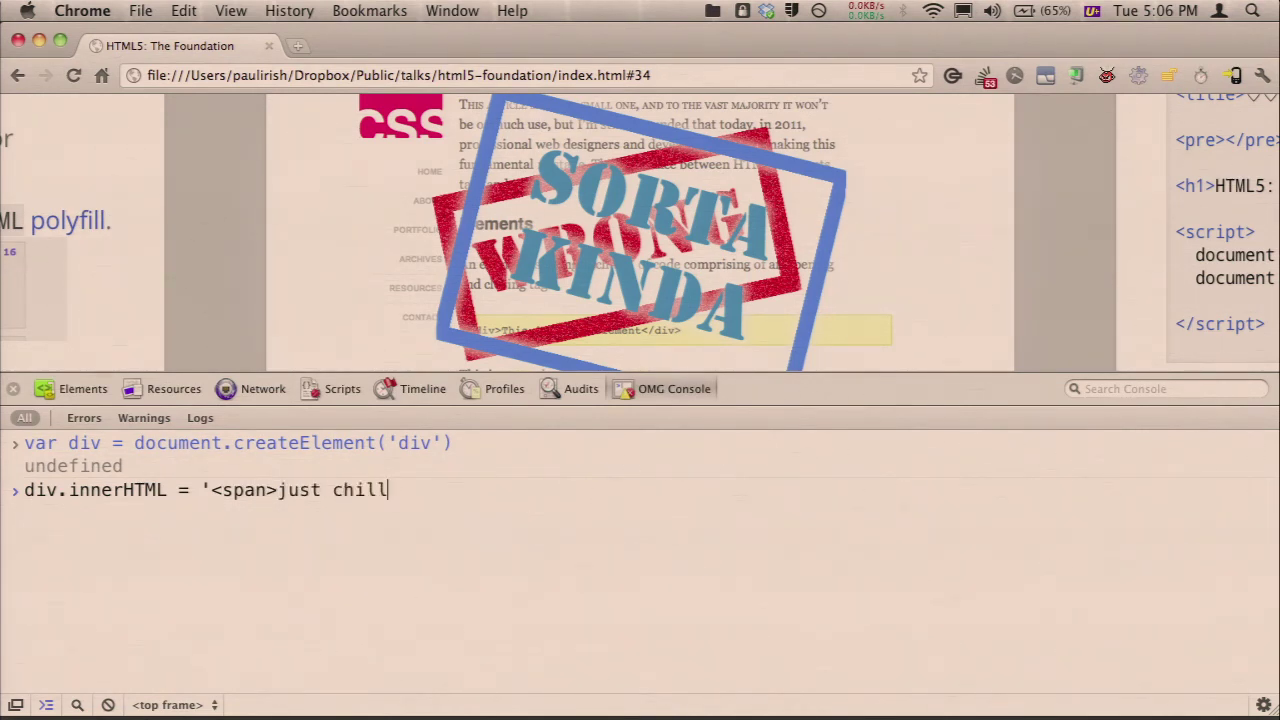
text(in in this div. its pretty sweet.)
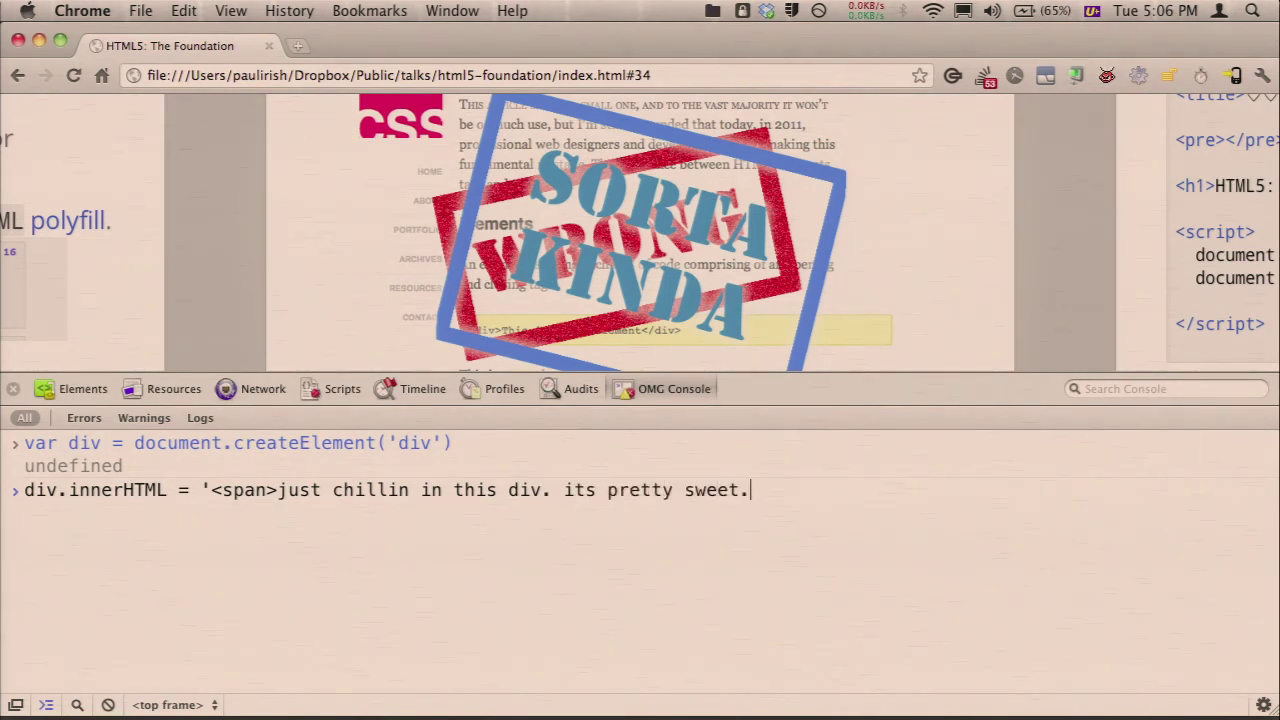
text(M)
key(BackSpace)
text(</ps)
text(an>)
key(BackSpace)
key(BackSpace)
key(BackSpace)
key(BackSpace)
key(BackSpace)
text(sp)
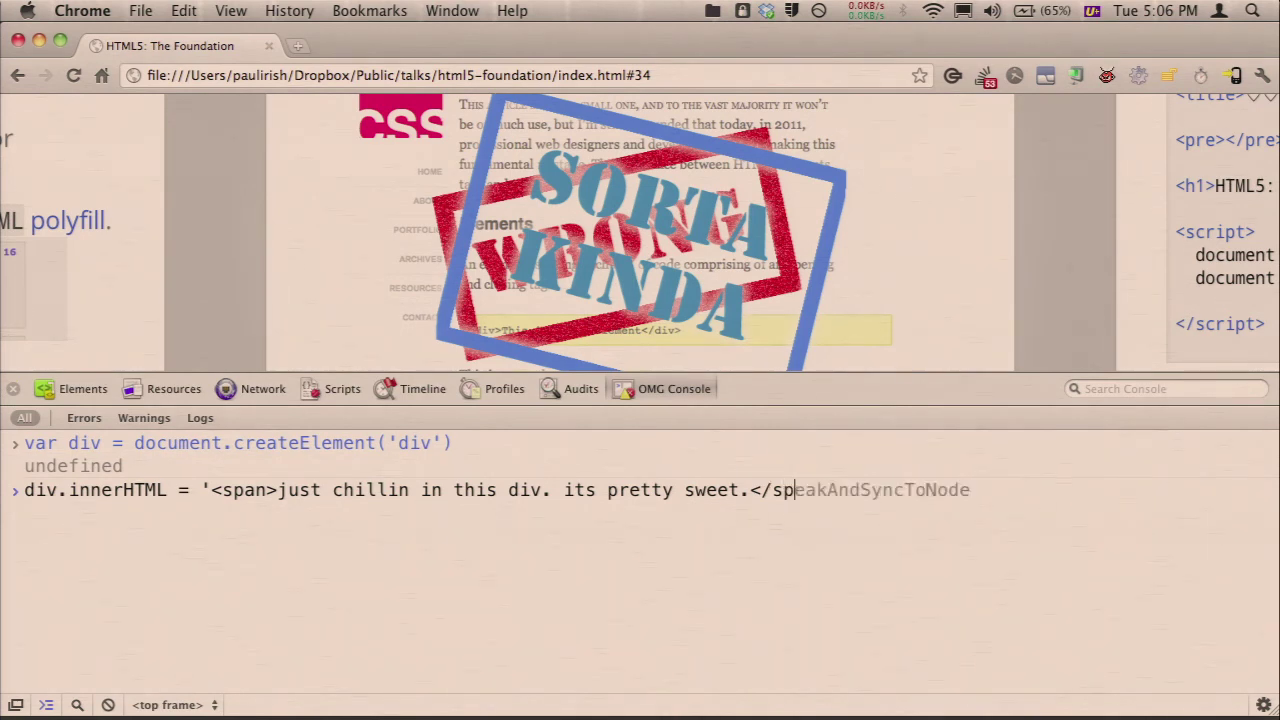
text(an>)
key(Return)
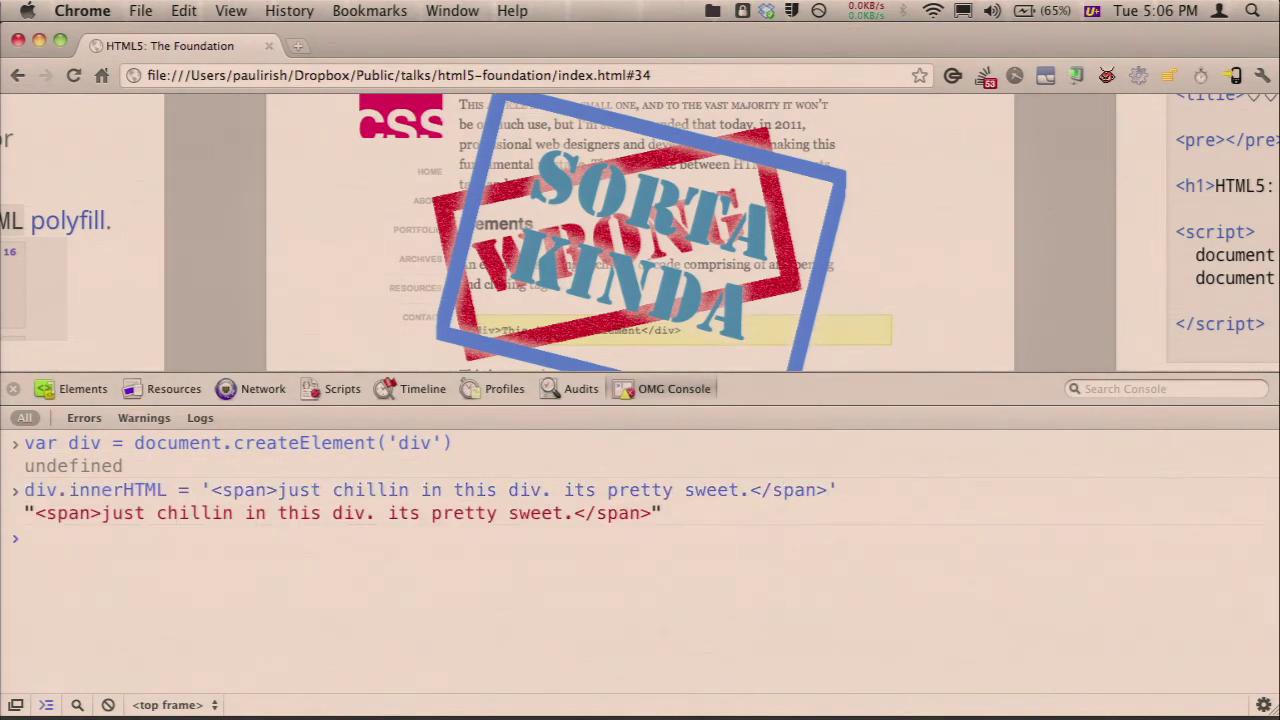
- Output div.outerHTML in the console and highlight the opening div tag in the returned string
text(div.outer)
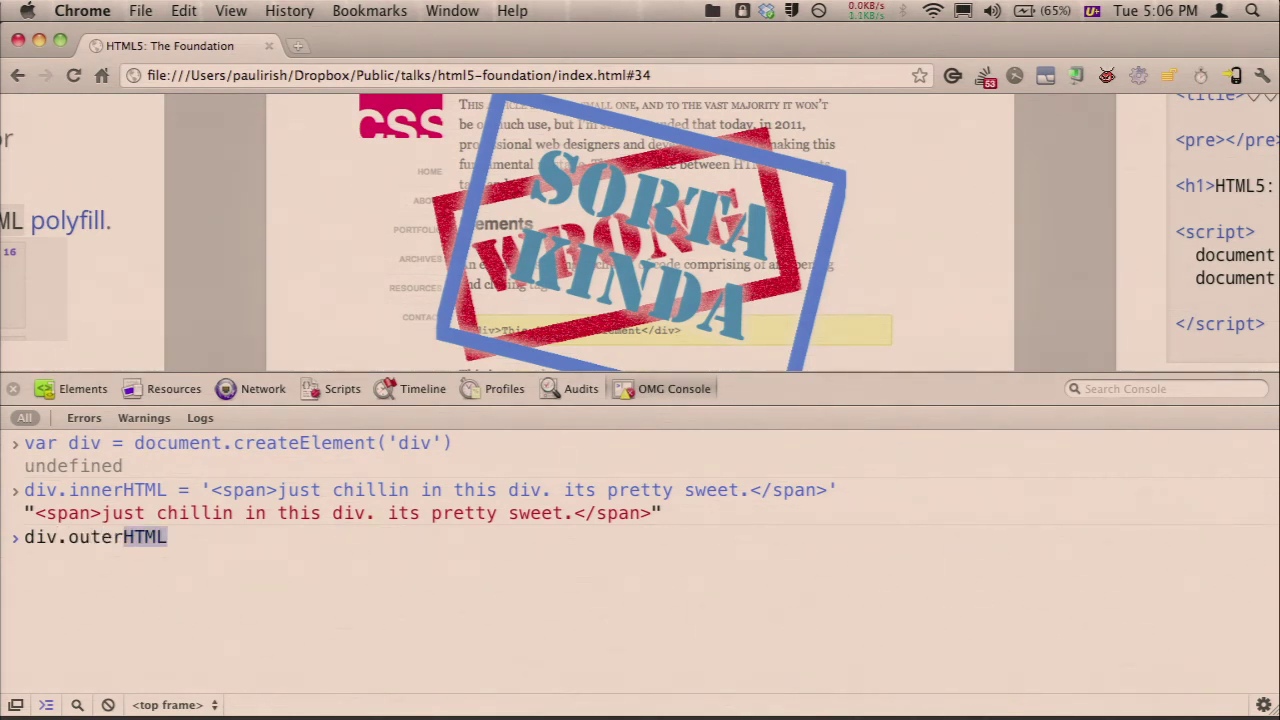
key(Return)
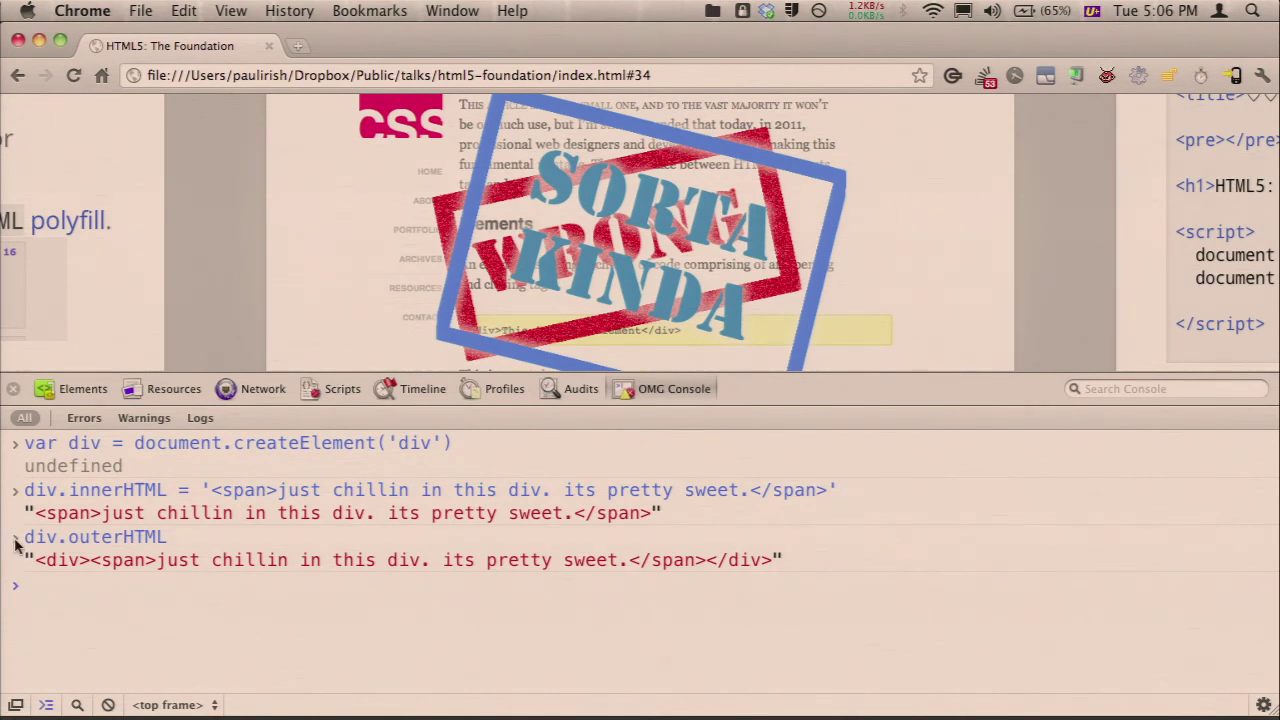
drag(46, 560, 86, 561)
click(86, 562)
- Evaluate div in the console, and expand and collapse the logged element to show its span
text(div)
key(Return)
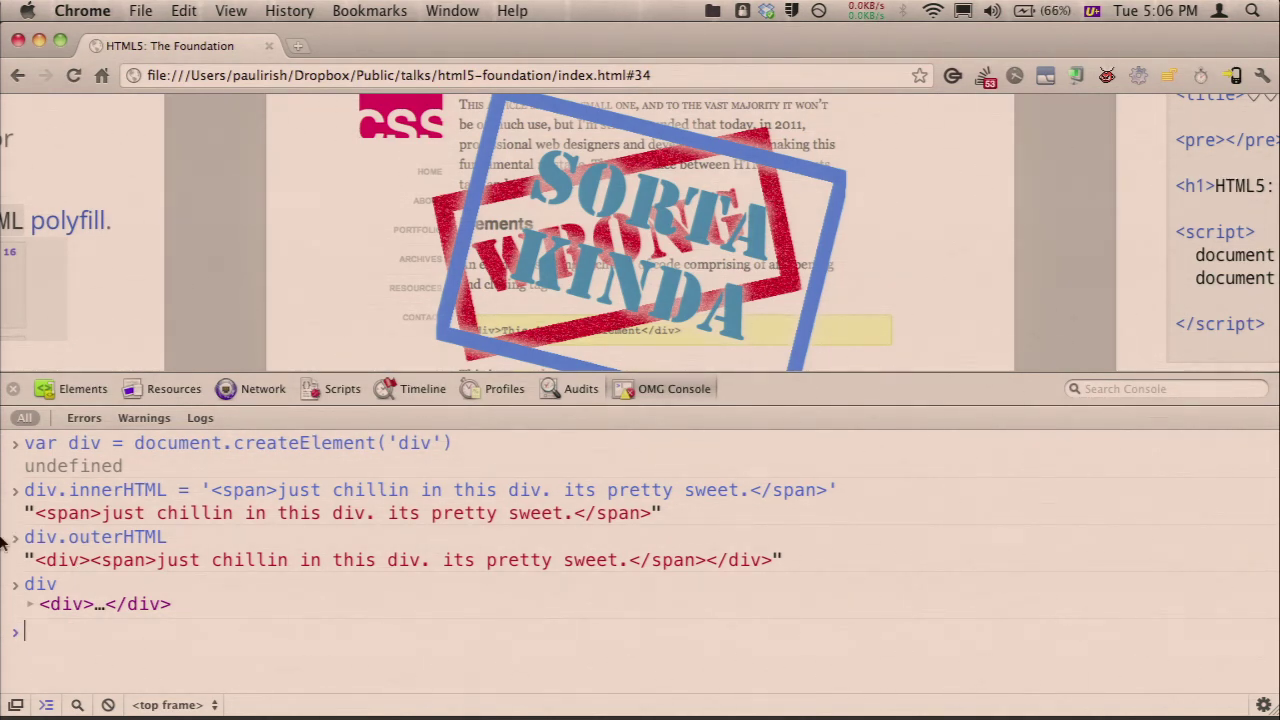
click(31, 605)
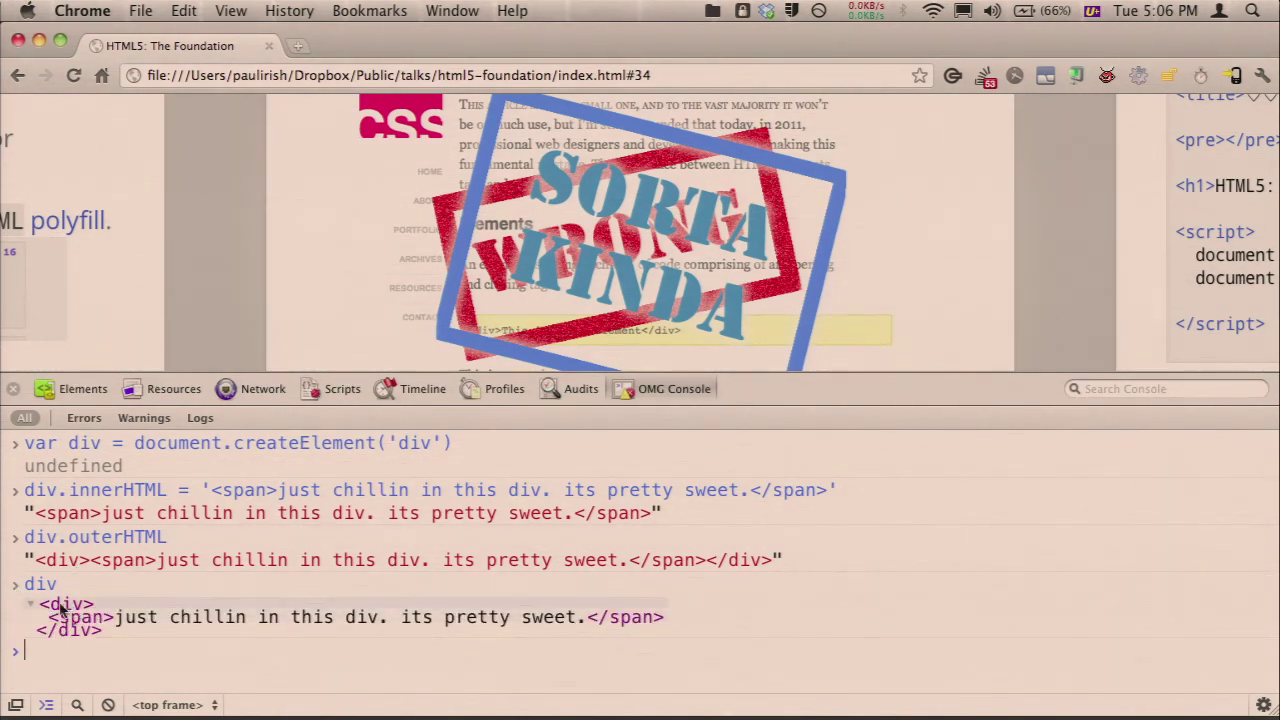
click(31, 605)
- Run dir(div) in the console, expand the HTMLDivElement and examine its properties down to firstChild and firstElementChild
text(dir(d)
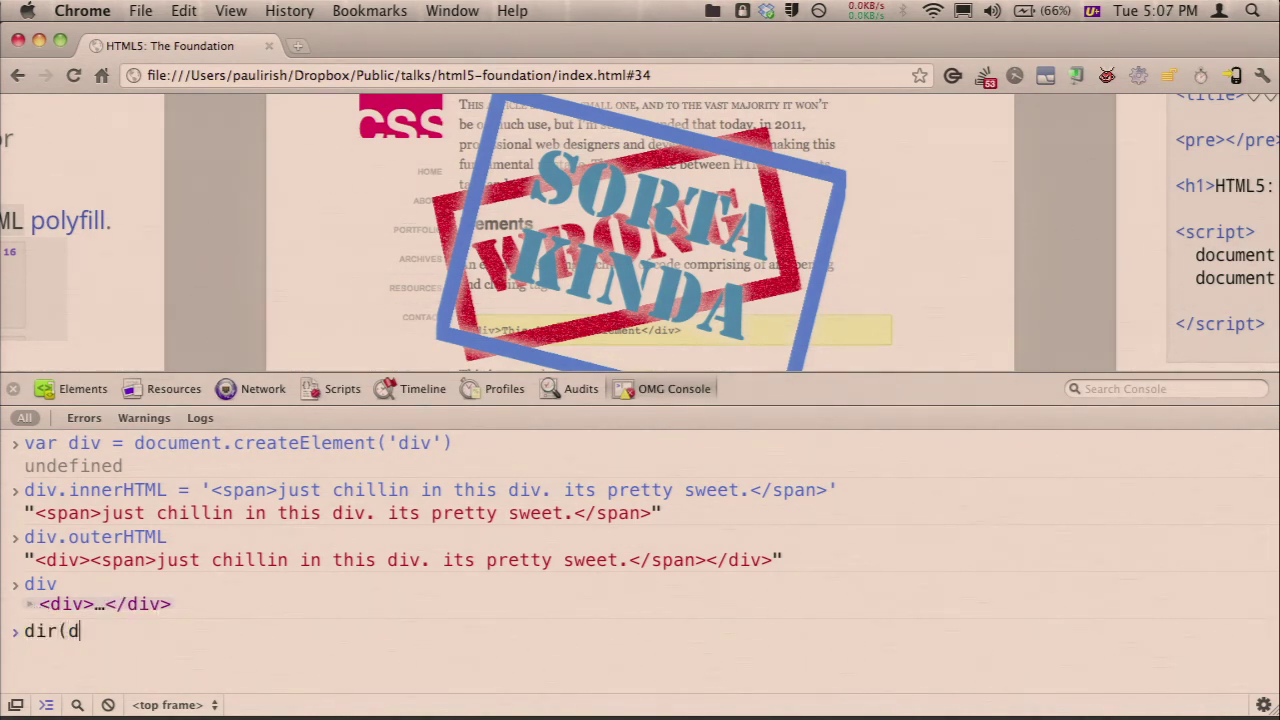
key(BackSpace)
text(div))
key(Return)
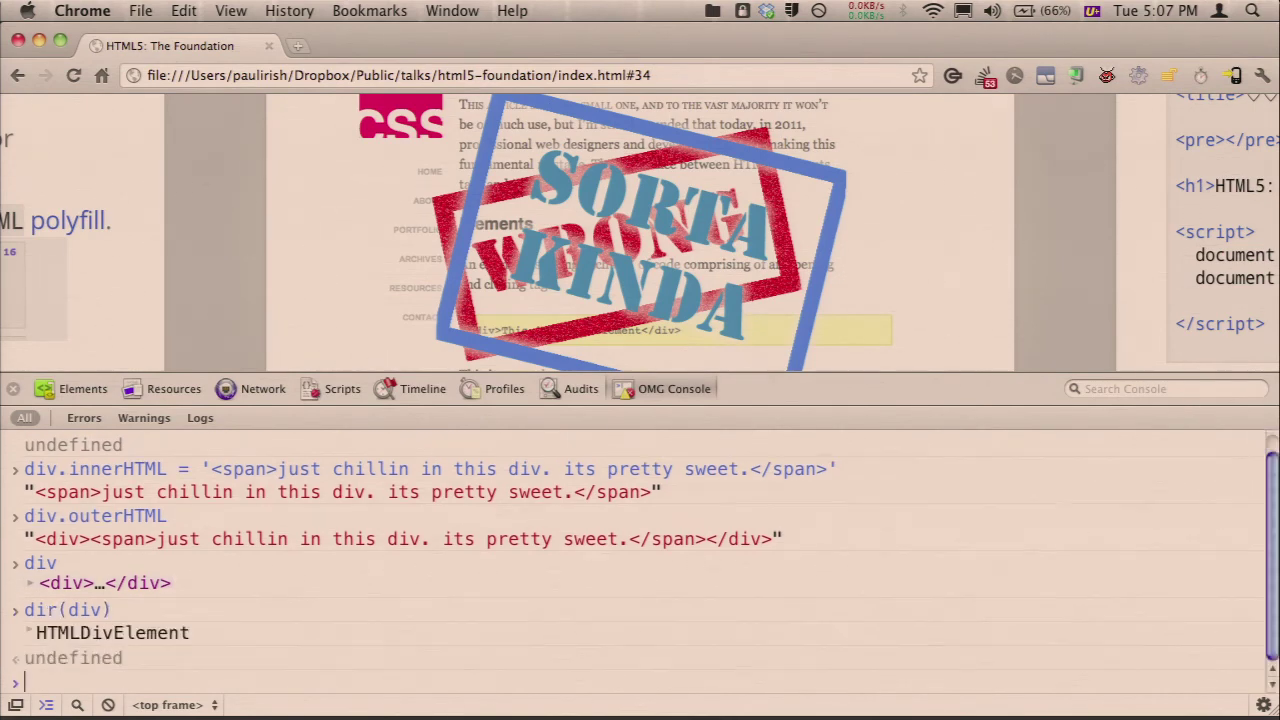
click(29, 633)
scroll(31, 636, down, 5)
scroll(31, 636, up, 5)
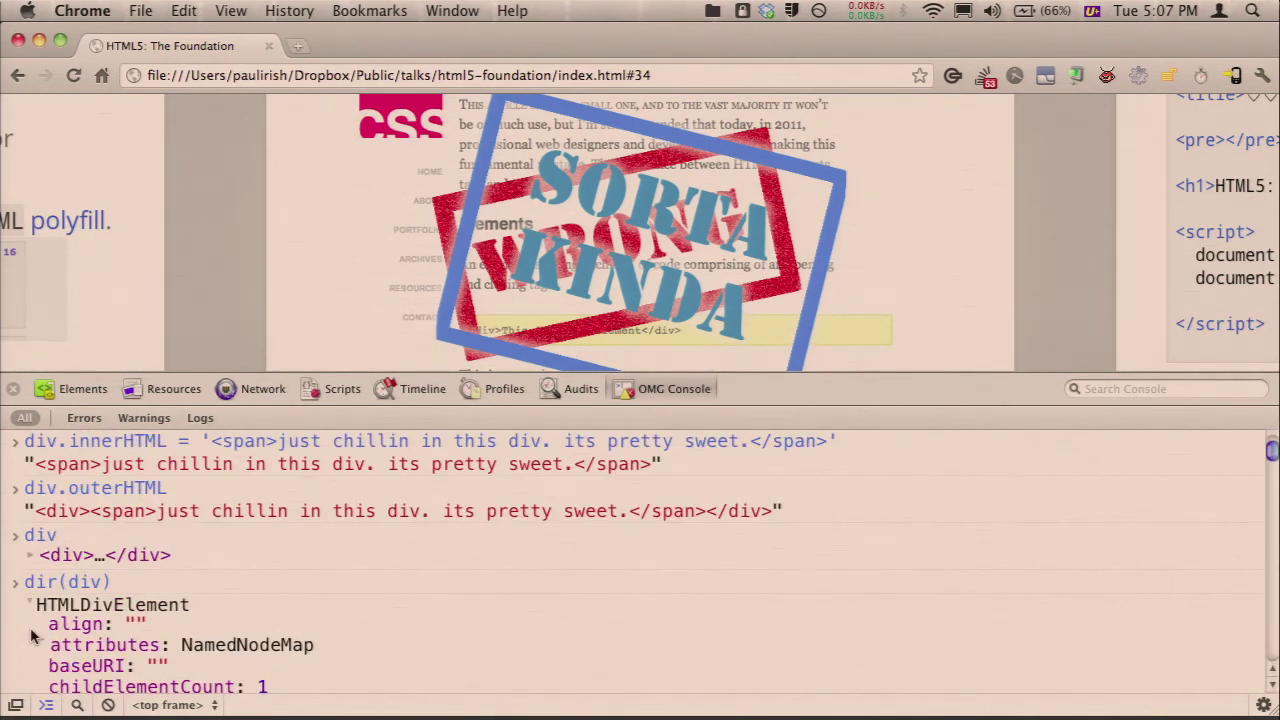
scroll(31, 636, down, 1)
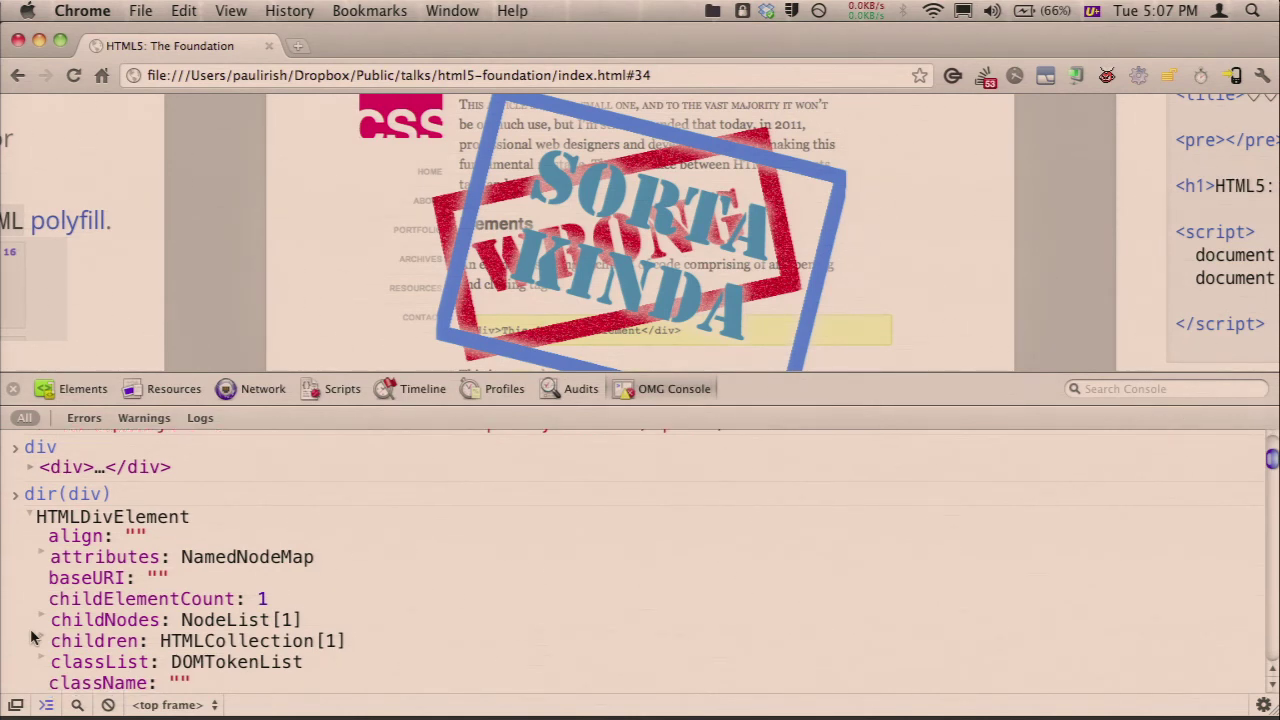
scroll(30, 636, down, 5)
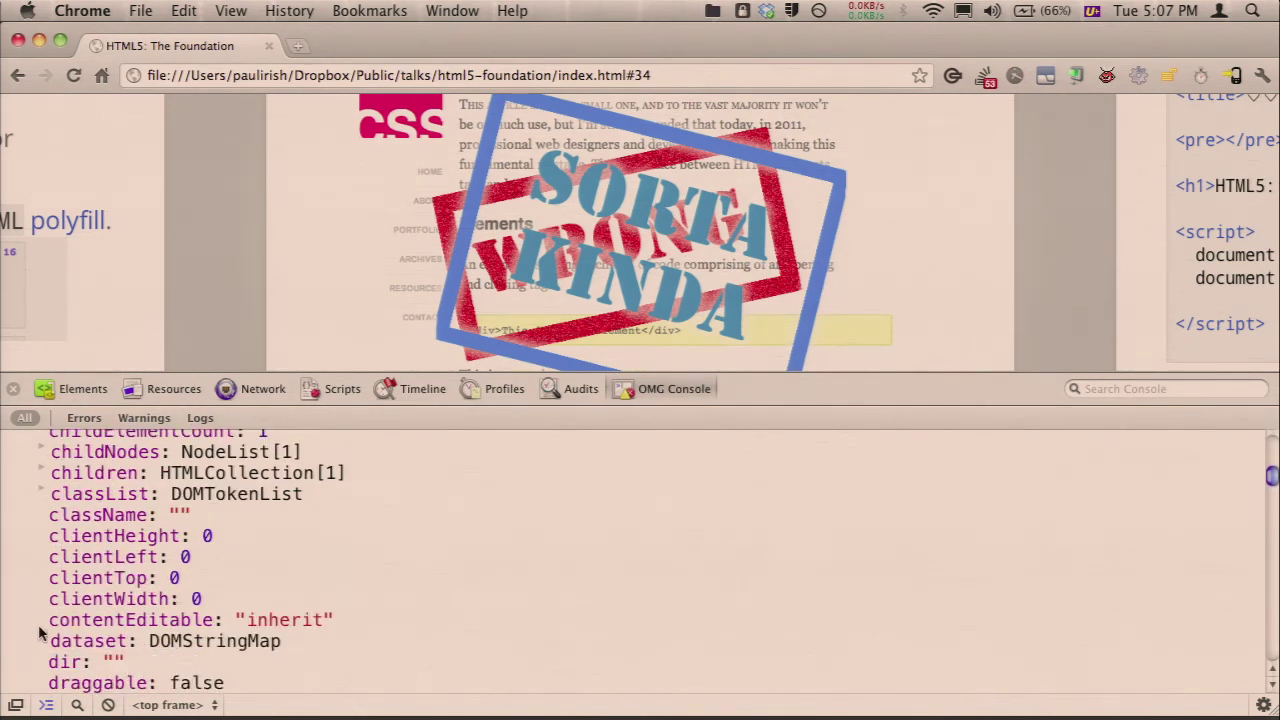
scroll(92, 622, down, 2)
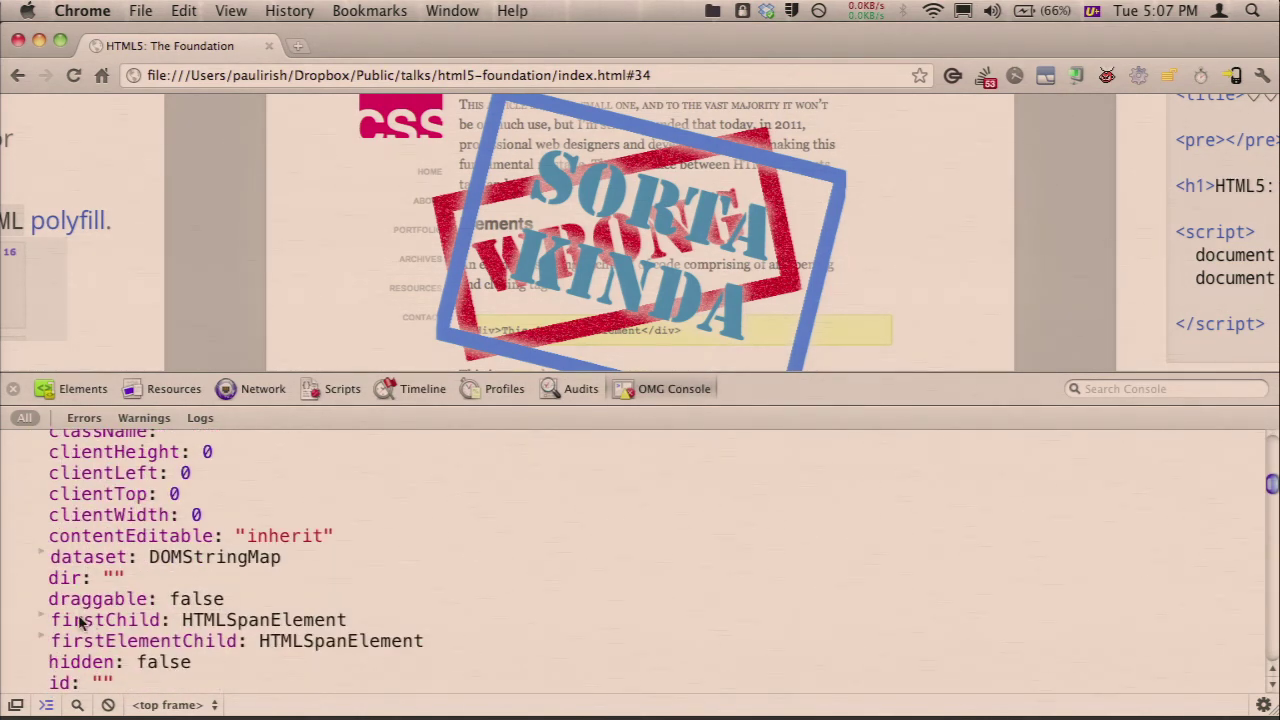
scroll(80, 626, down, 1)
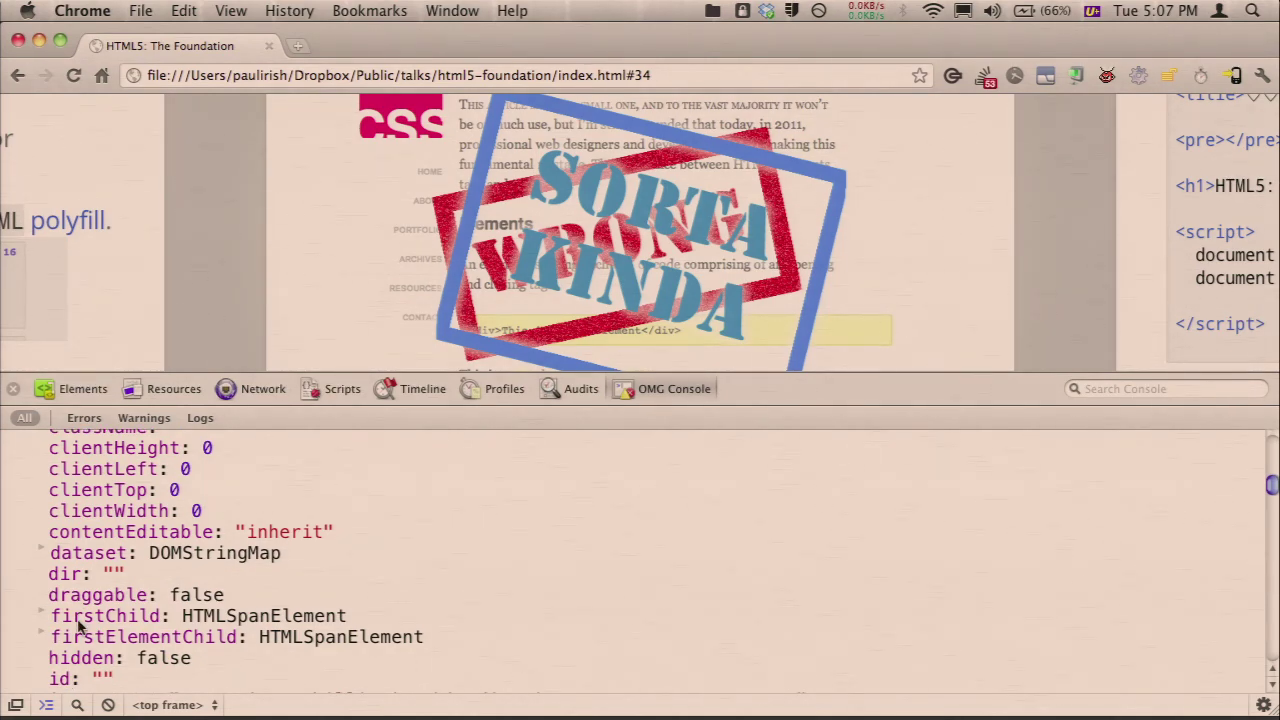
- Inspect the end of the page's element tree, expand one of the last article elements, and close the developer tools
click(55, 390)
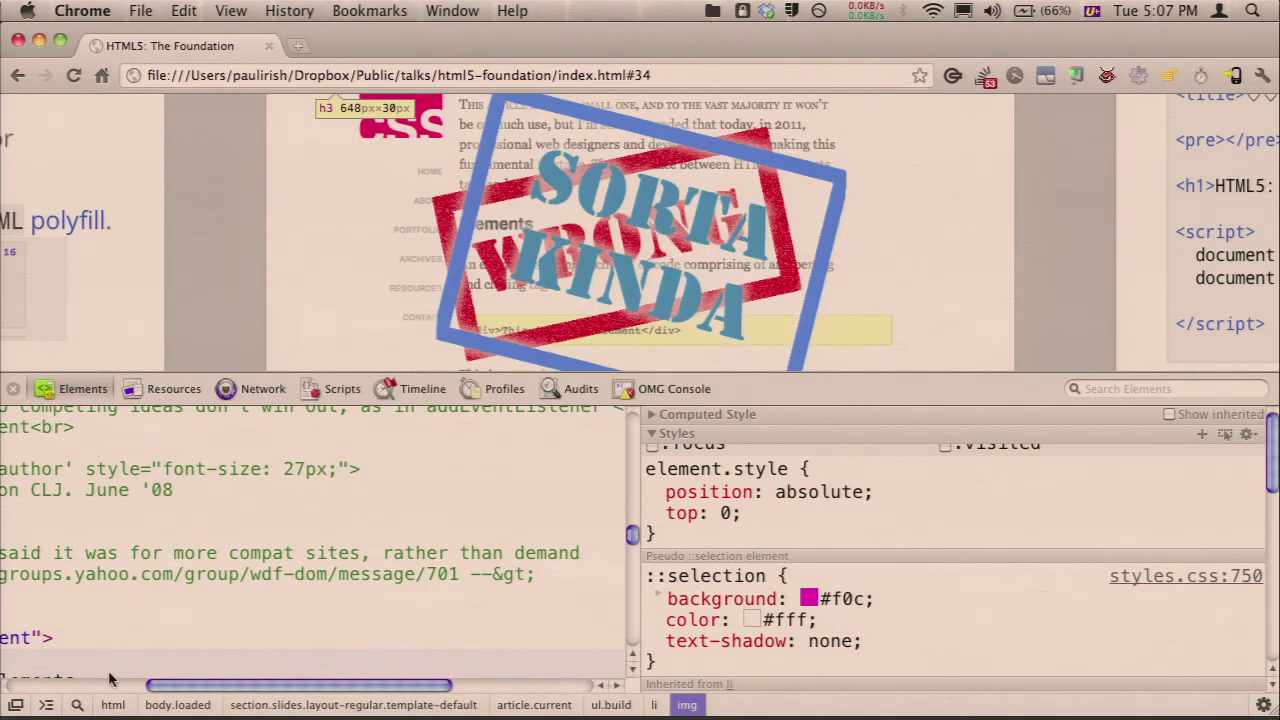
scroll(110, 680, left, 3)
scroll(130, 630, down, 5)
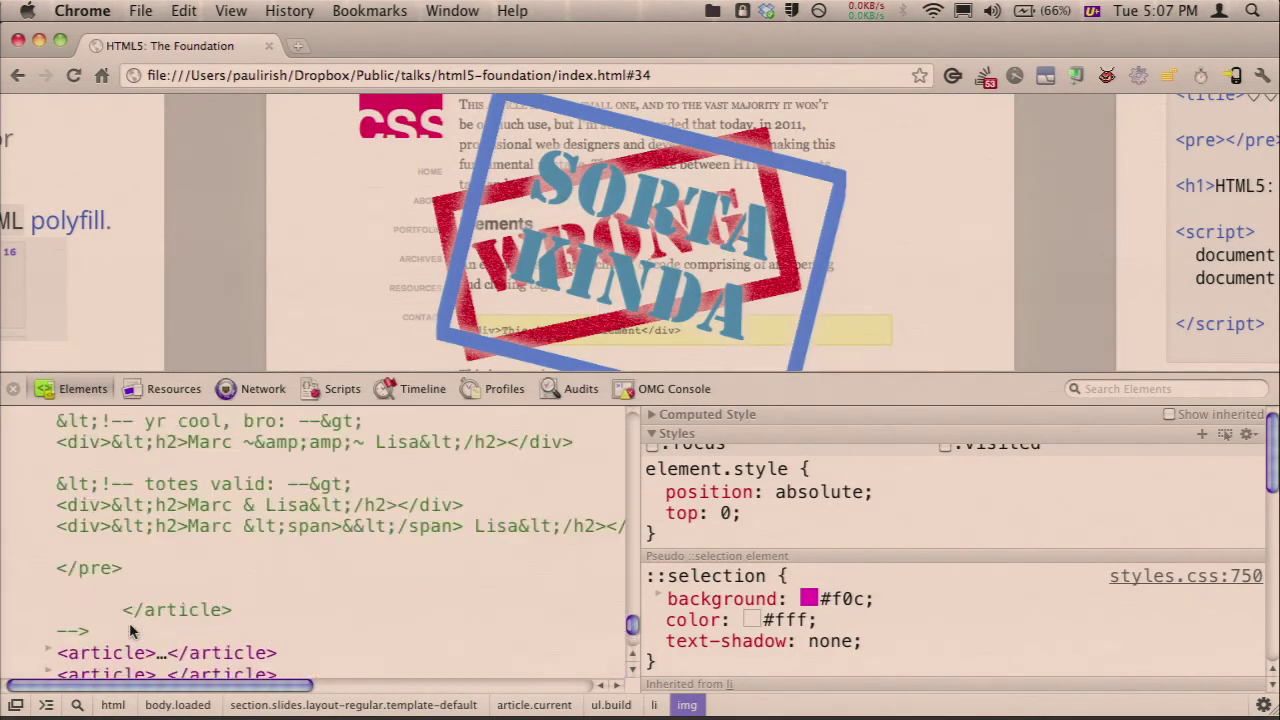
scroll(130, 630, up, 4)
scroll(130, 630, down, 10)
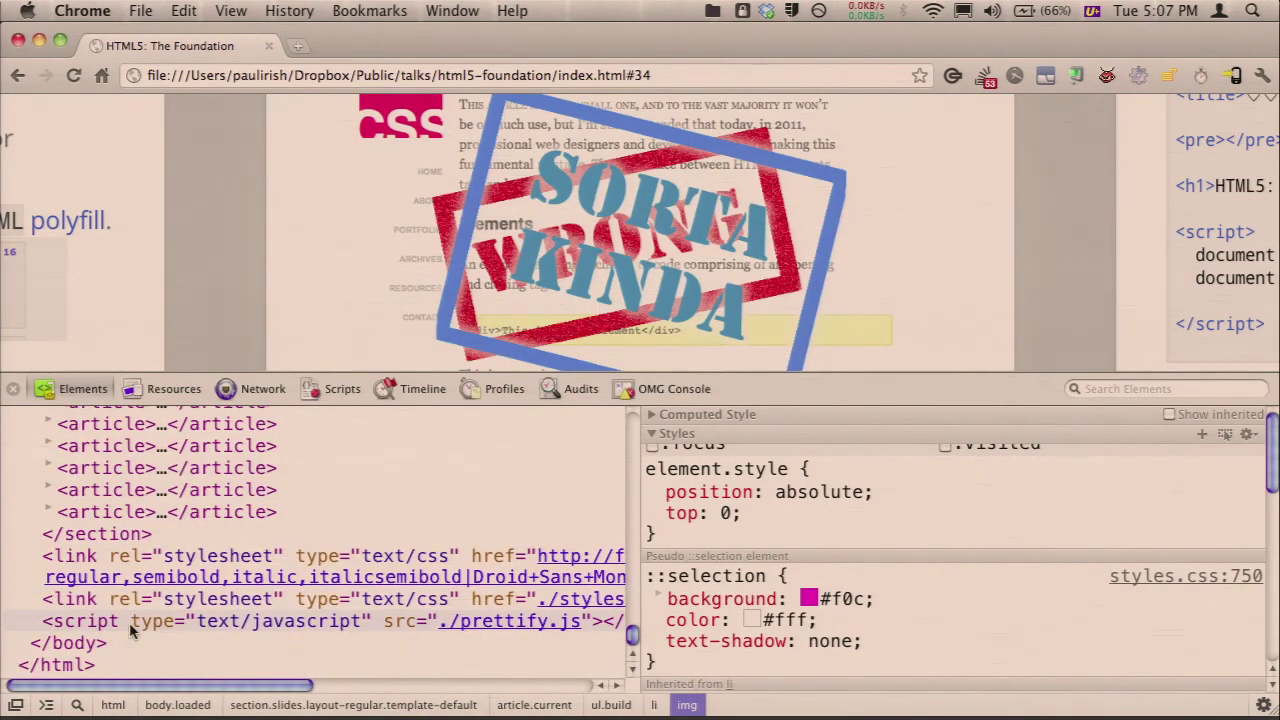
click(49, 474)
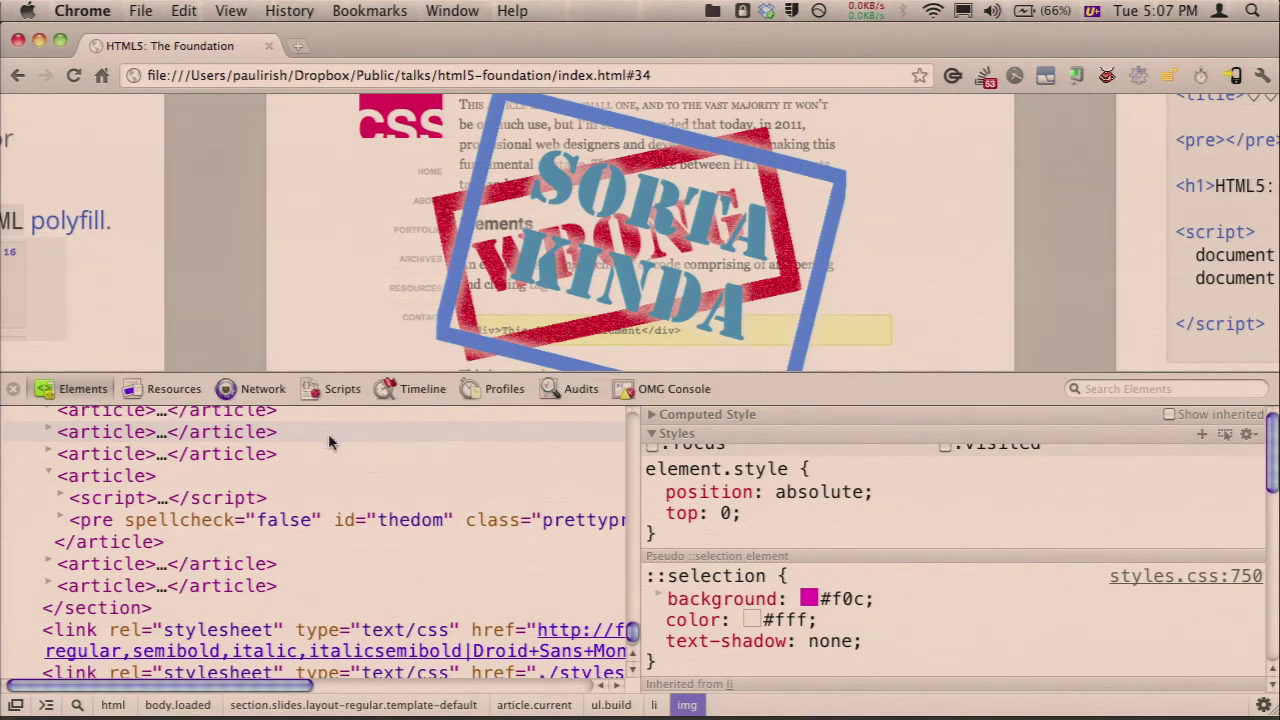
click(13, 390)
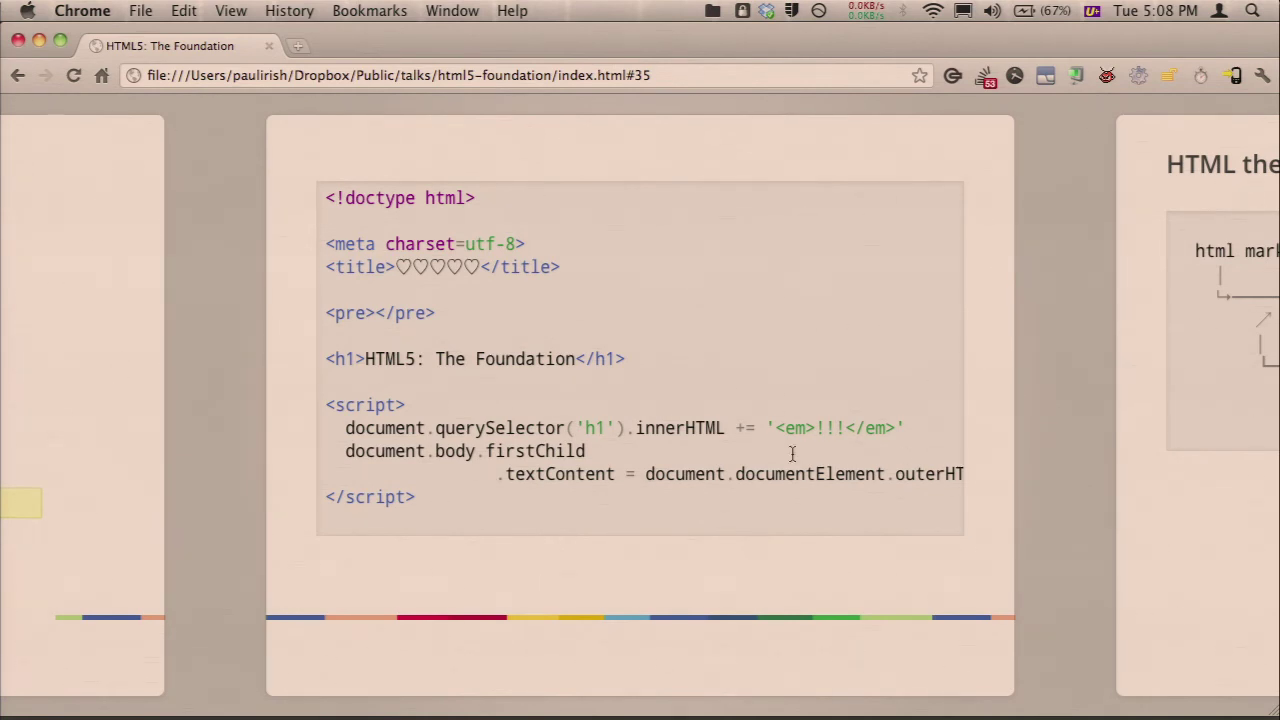
- Highlight document.body.firstChild, documentElement and outerHTML in the script of the minimal HTML sample slide
drag(792, 454, 837, 491)
click(837, 491)
drag(334, 436, 585, 451)
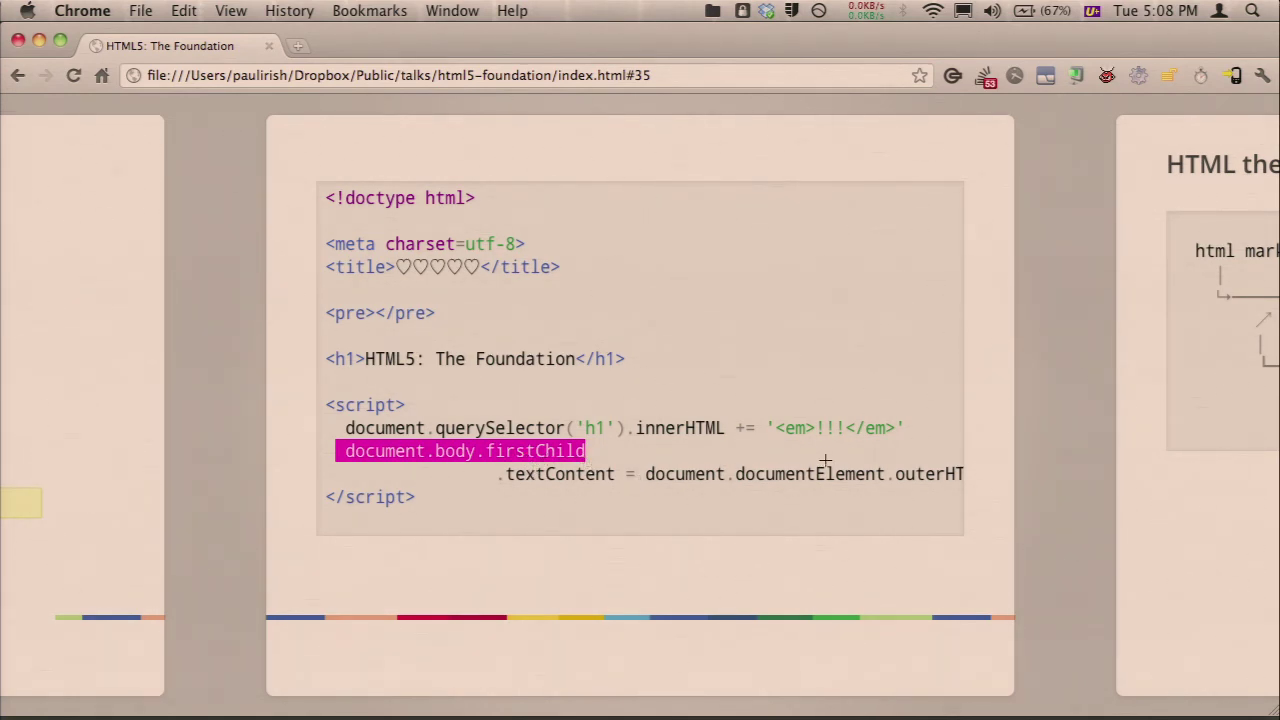
drag(694, 474, 880, 474)
double_click(897, 474)
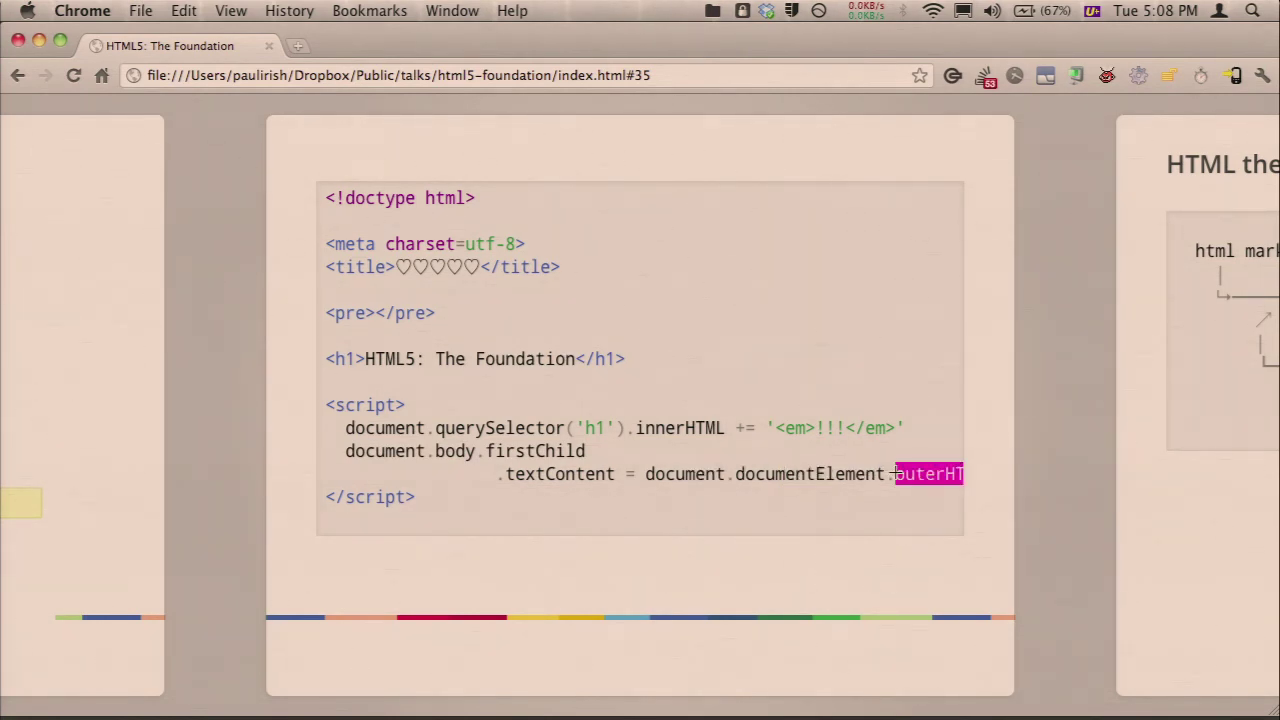
- Highlight documentElement and outerHTML again in the last script statement of the sample slide, and clear the selection
double_click(845, 474)
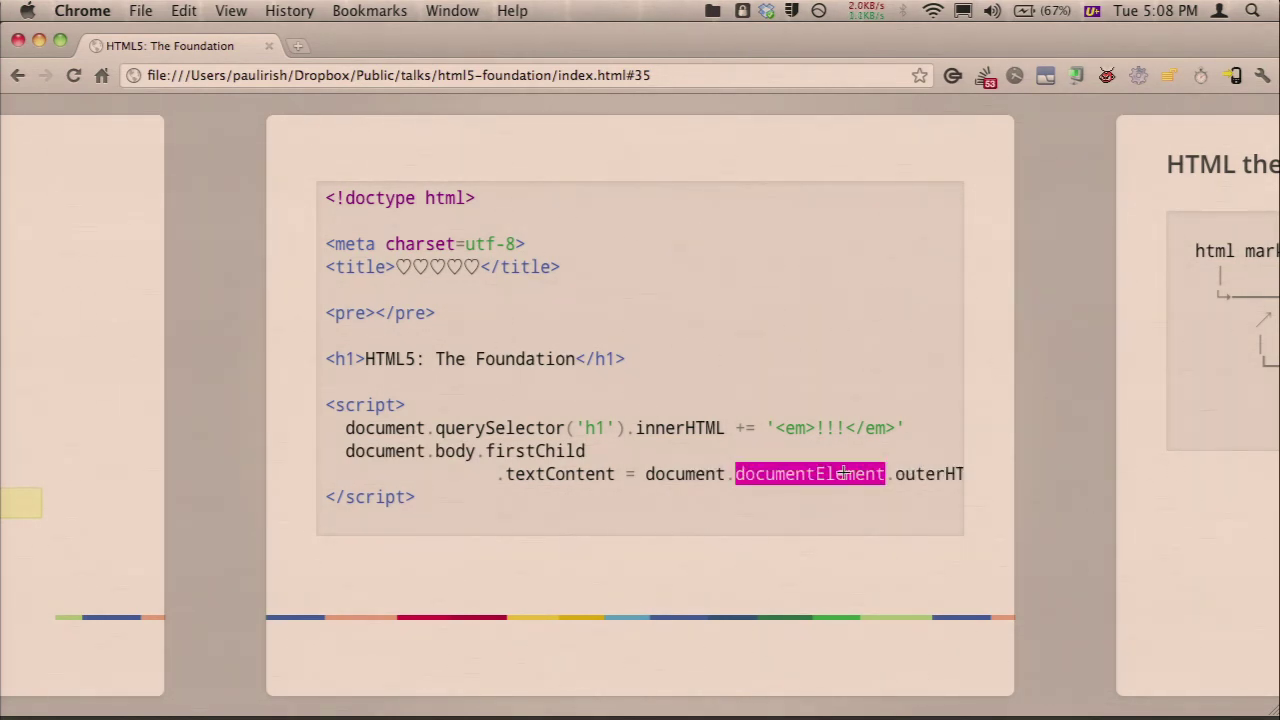
double_click(912, 474)
click(1042, 327)
- Advance to the "HTML the markup and HTML the serialization" slide, reveal its two bullets and open the demo page
key(Right)
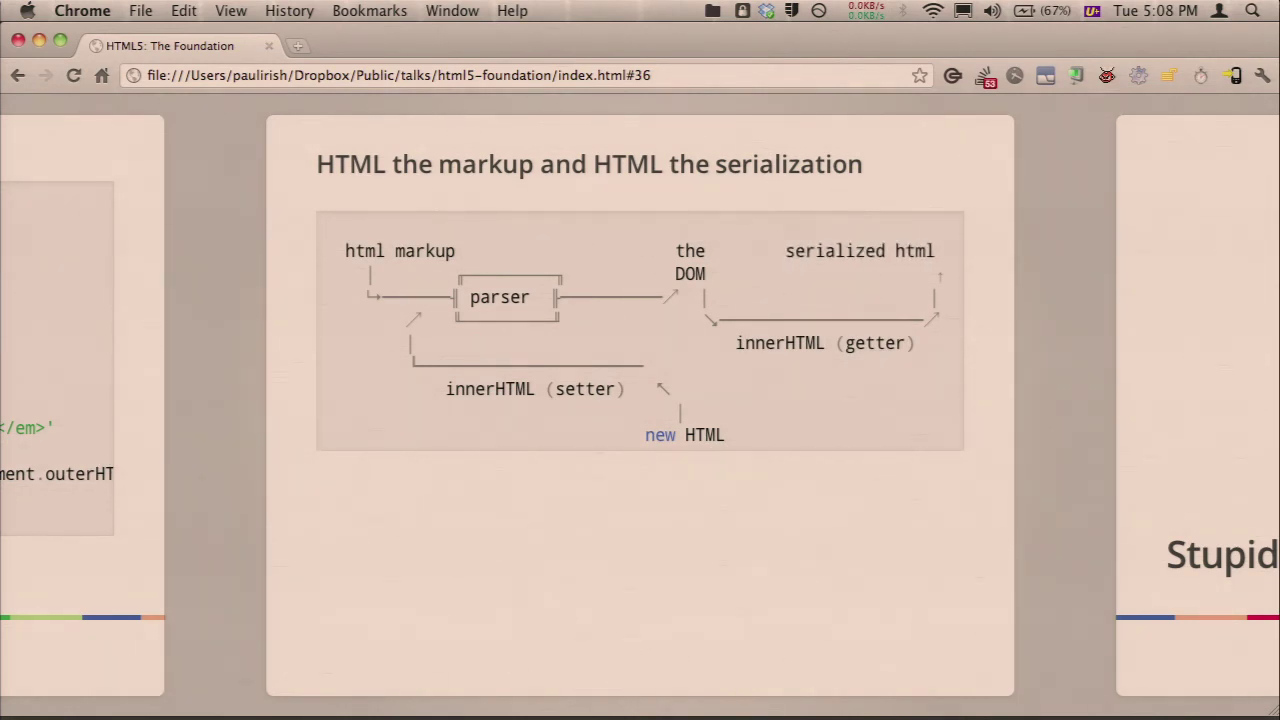
key(Right)
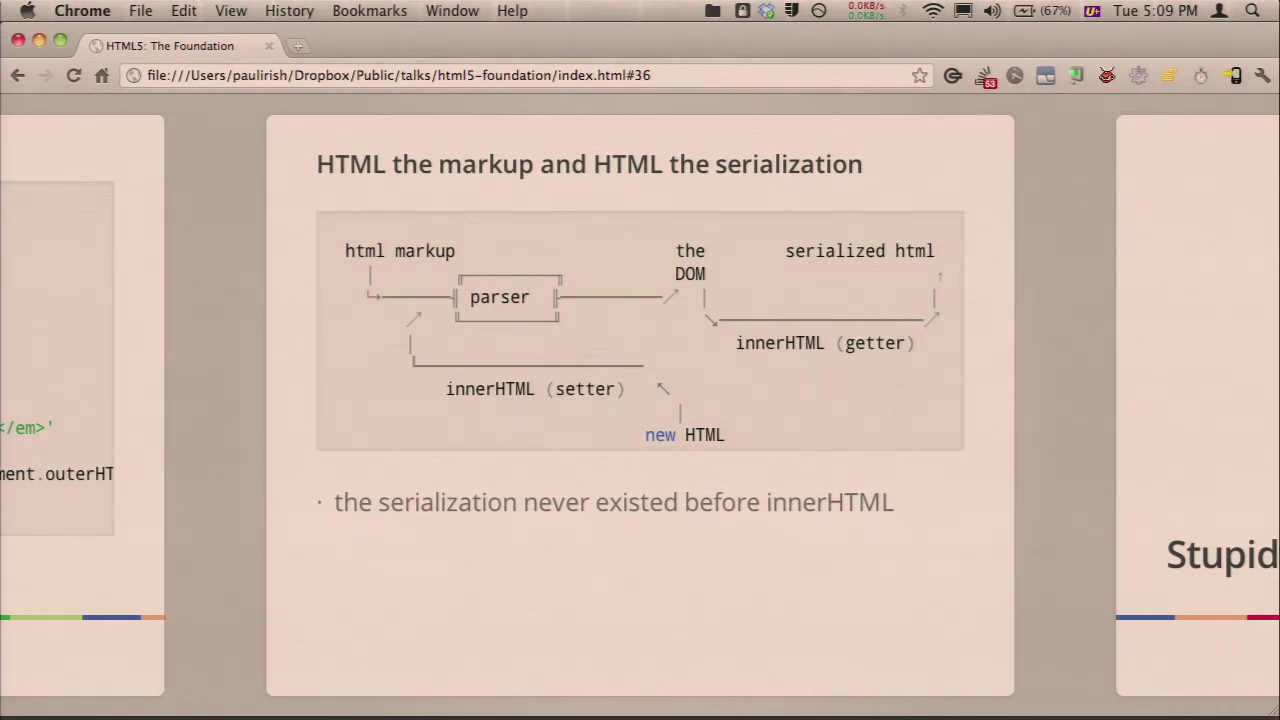
key(Right)
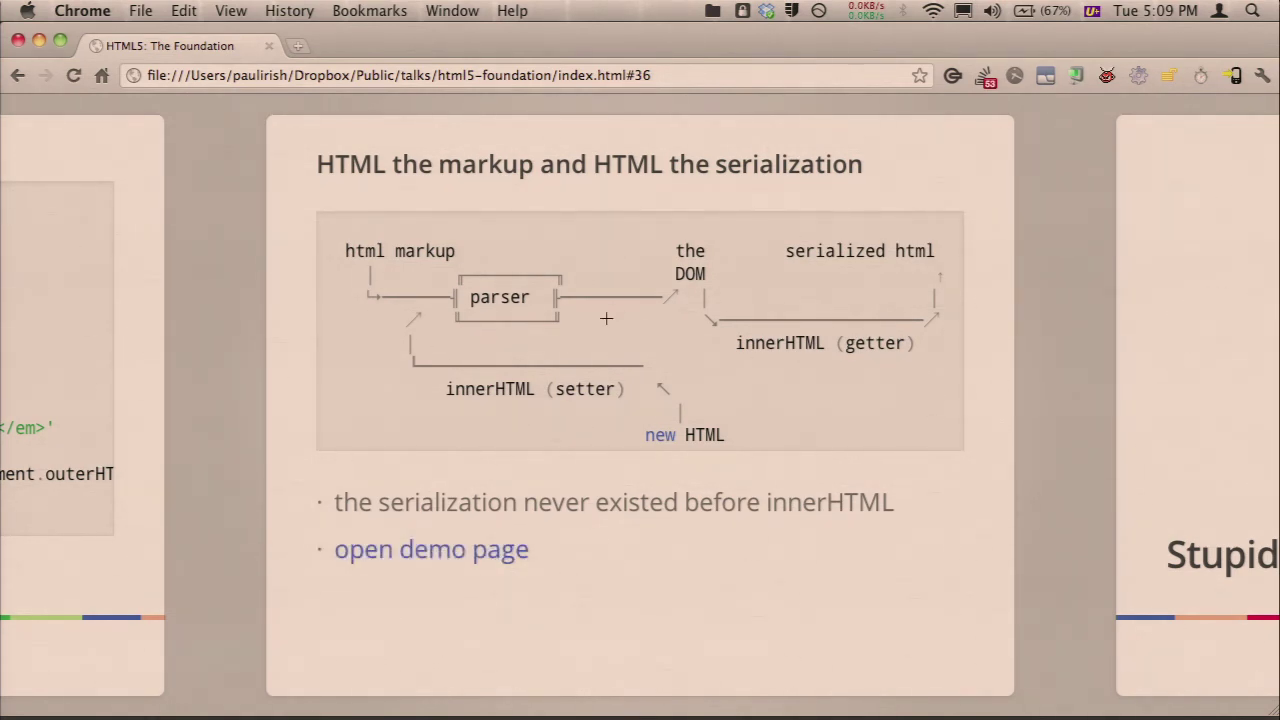
click(427, 548)
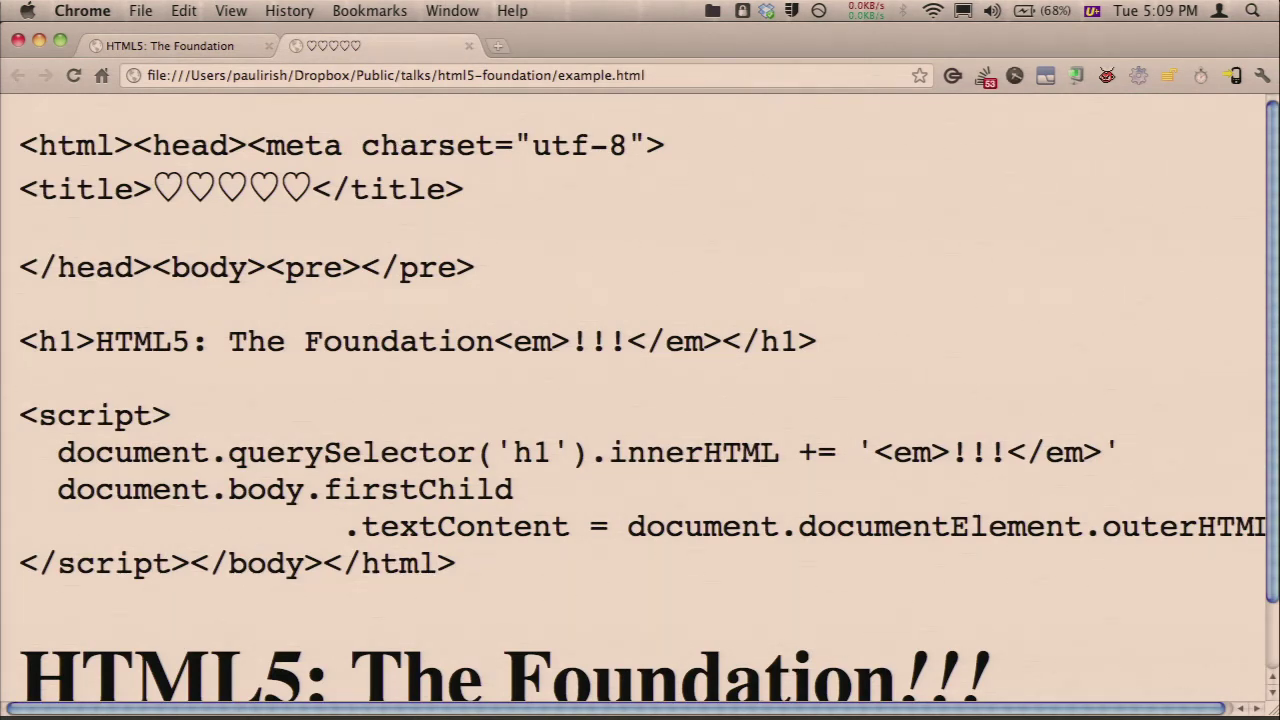
- View the source of example.html and highlight parts of the script statement that assigns outerHTML to textContent
click(246, 9)
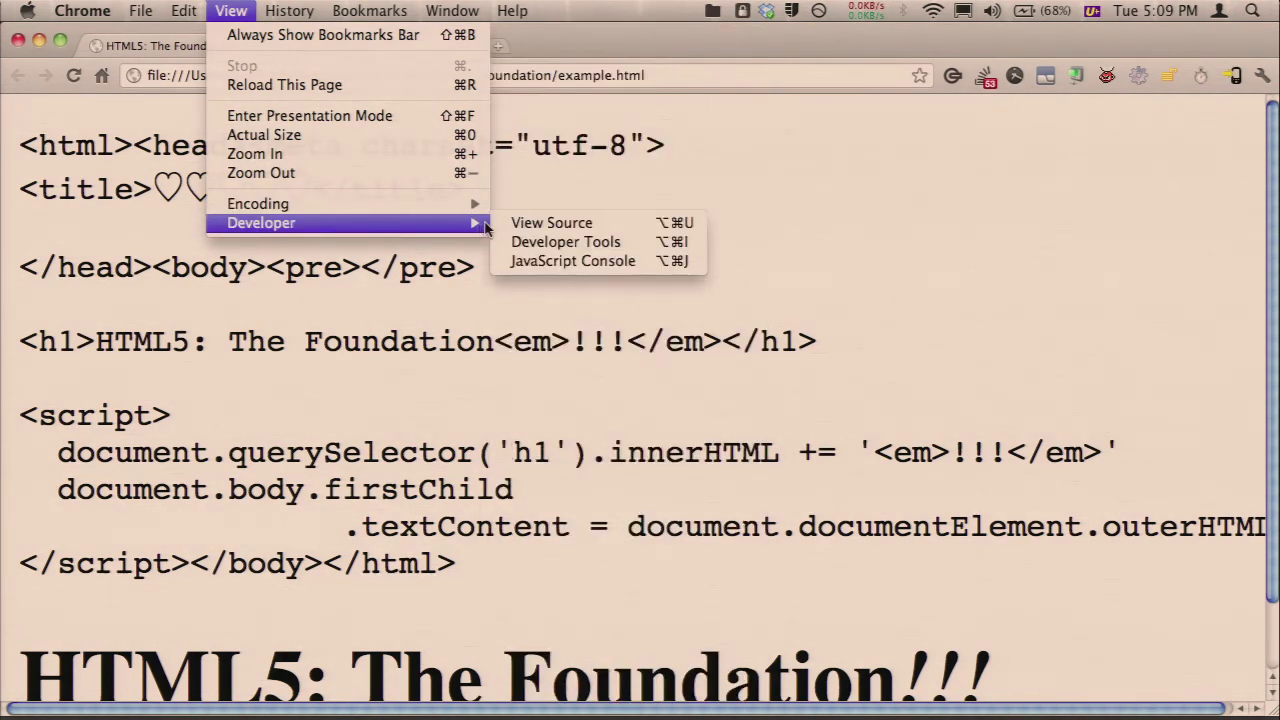
click(493, 224)
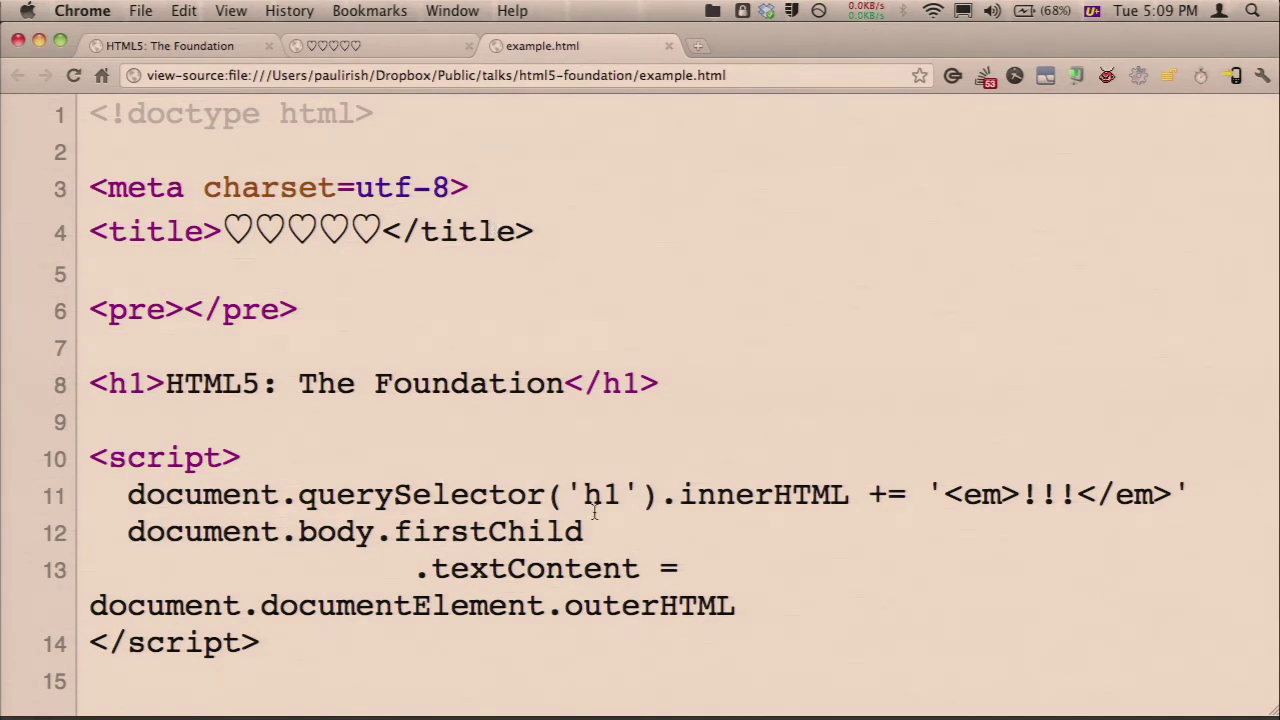
drag(136, 532, 848, 598)
mouse_move(165, 310)
mouse_down()
mouse_move(230, 310)
mouse_move(166, 310)
mouse_up()
drag(680, 605, 508, 605)
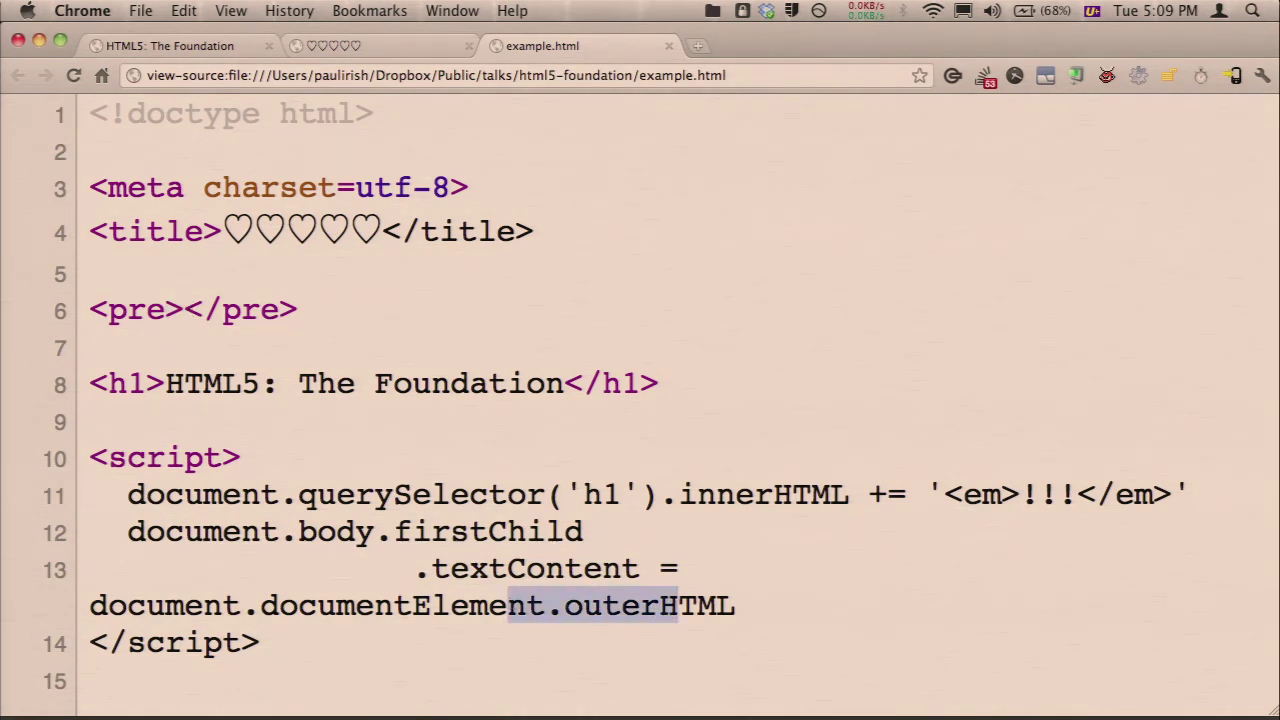
- Highlight the html and head tags in the rendered demo page's serialized output, and close the demo and source tabs
click(398, 36)
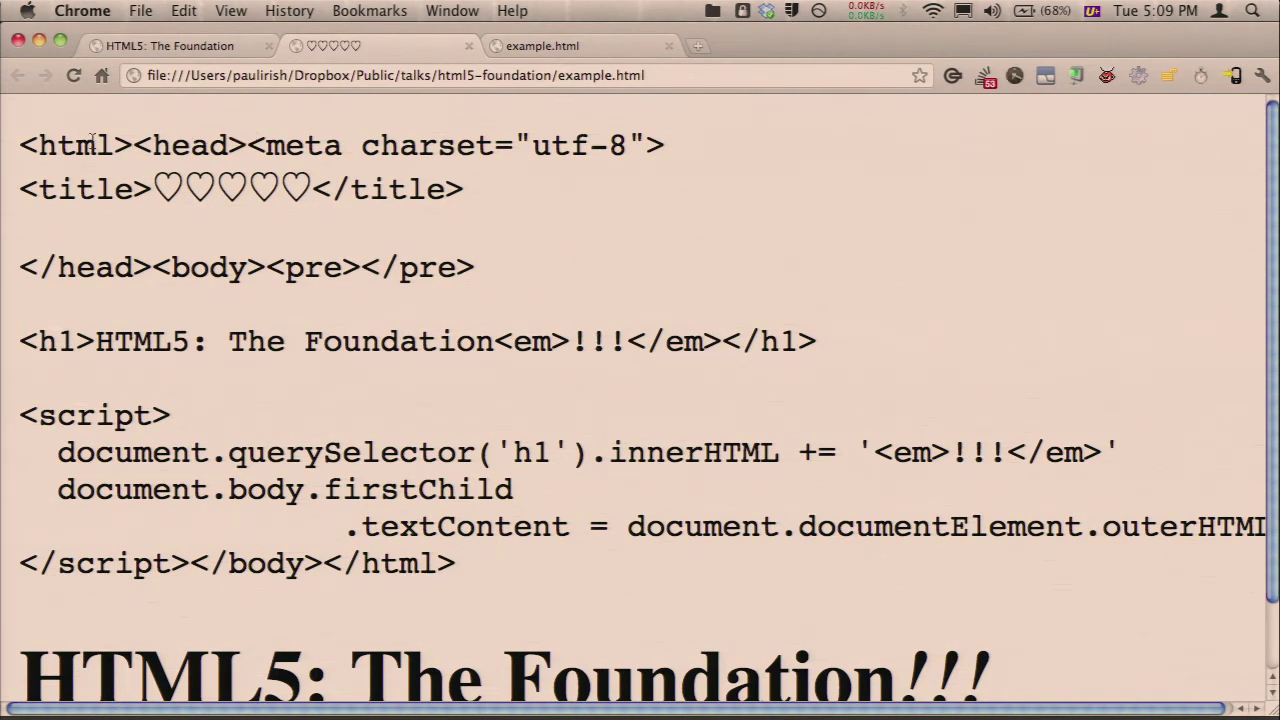
drag(133, 145, 3, 150)
right_click(4, 152)
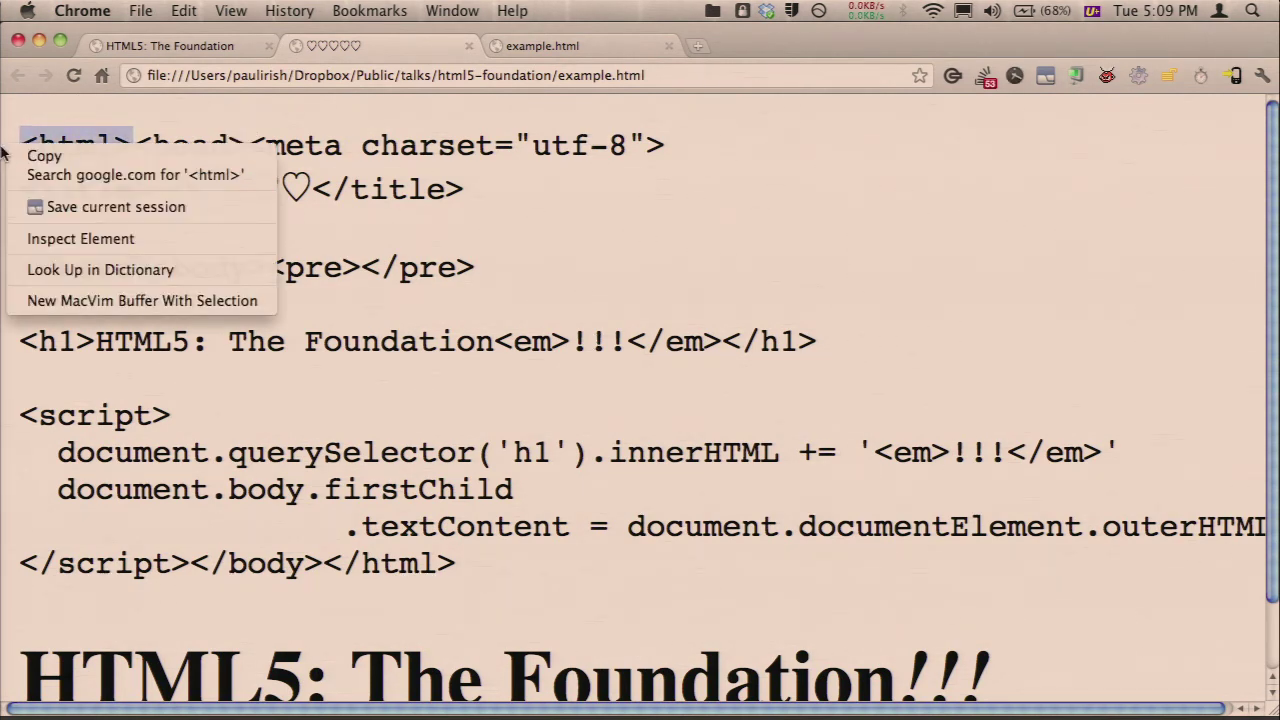
click(26, 138)
click(23, 135)
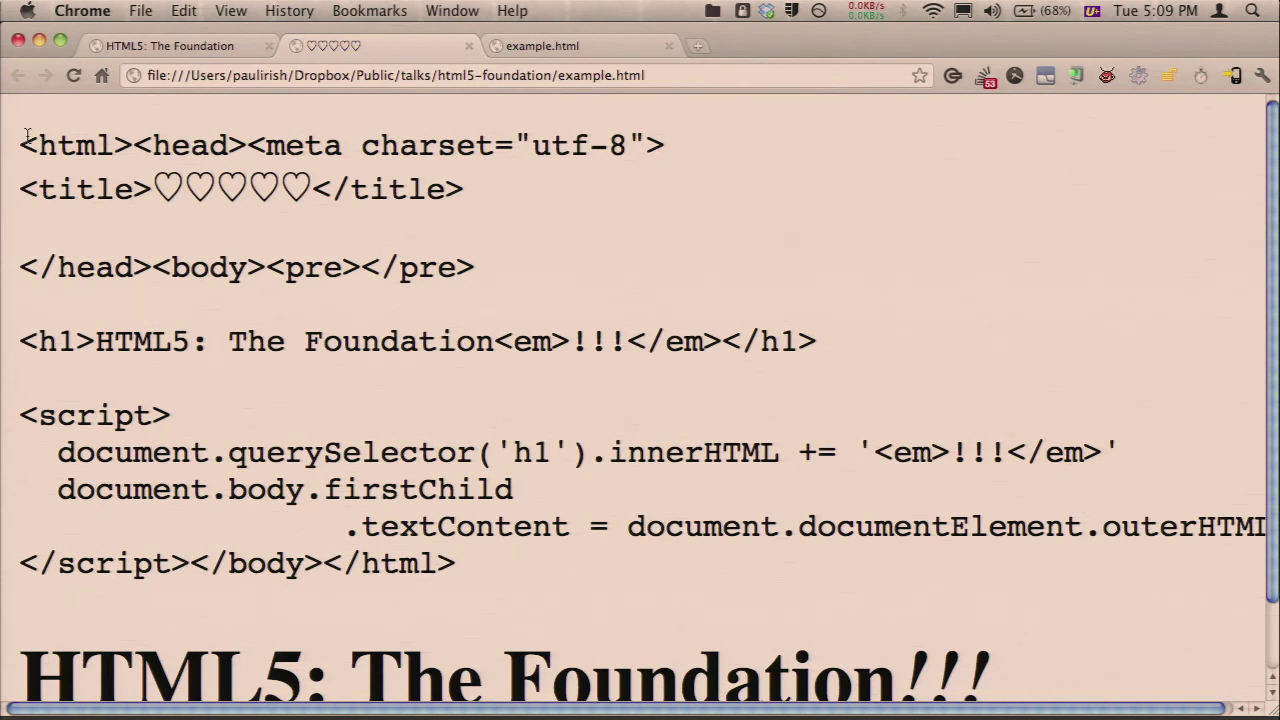
drag(14, 143, 190, 146)
click(121, 145)
click(197, 225)
key(super+w)
key(super+w)
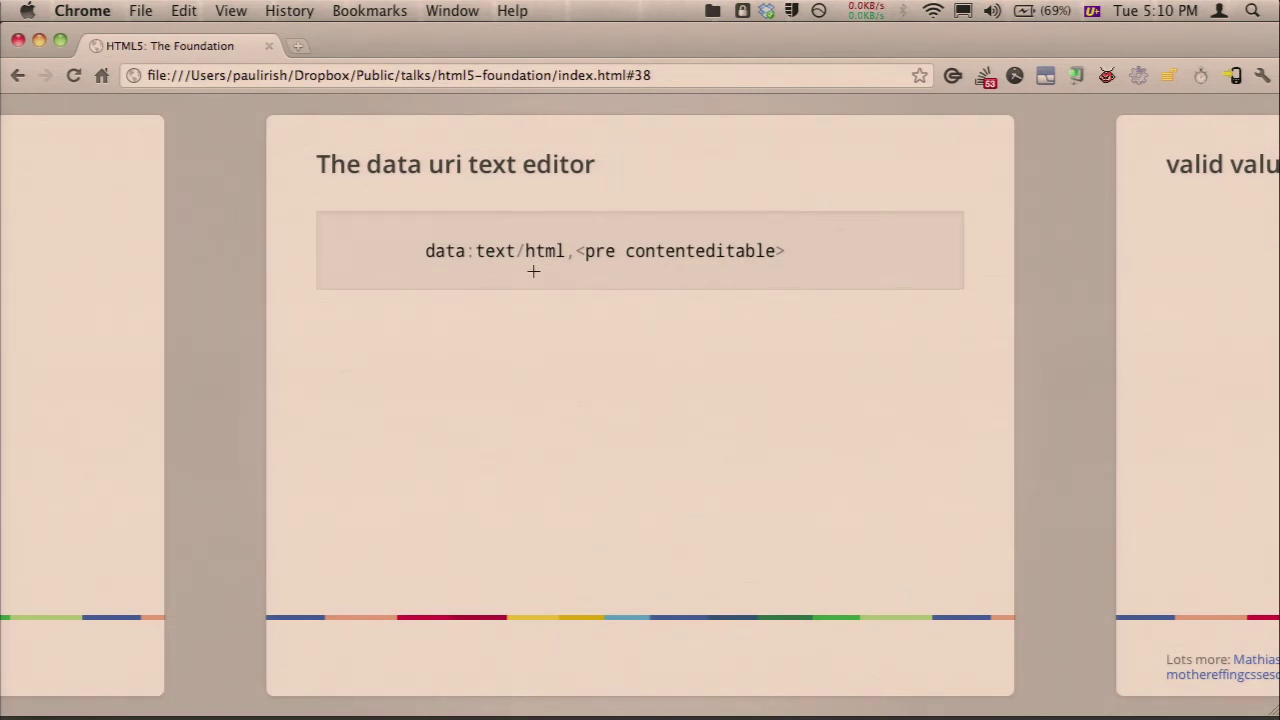
- Copy data:text/html,<pre contenteditable> from the data URI text editor slide and load it in a new tab
drag(417, 251, 873, 245)
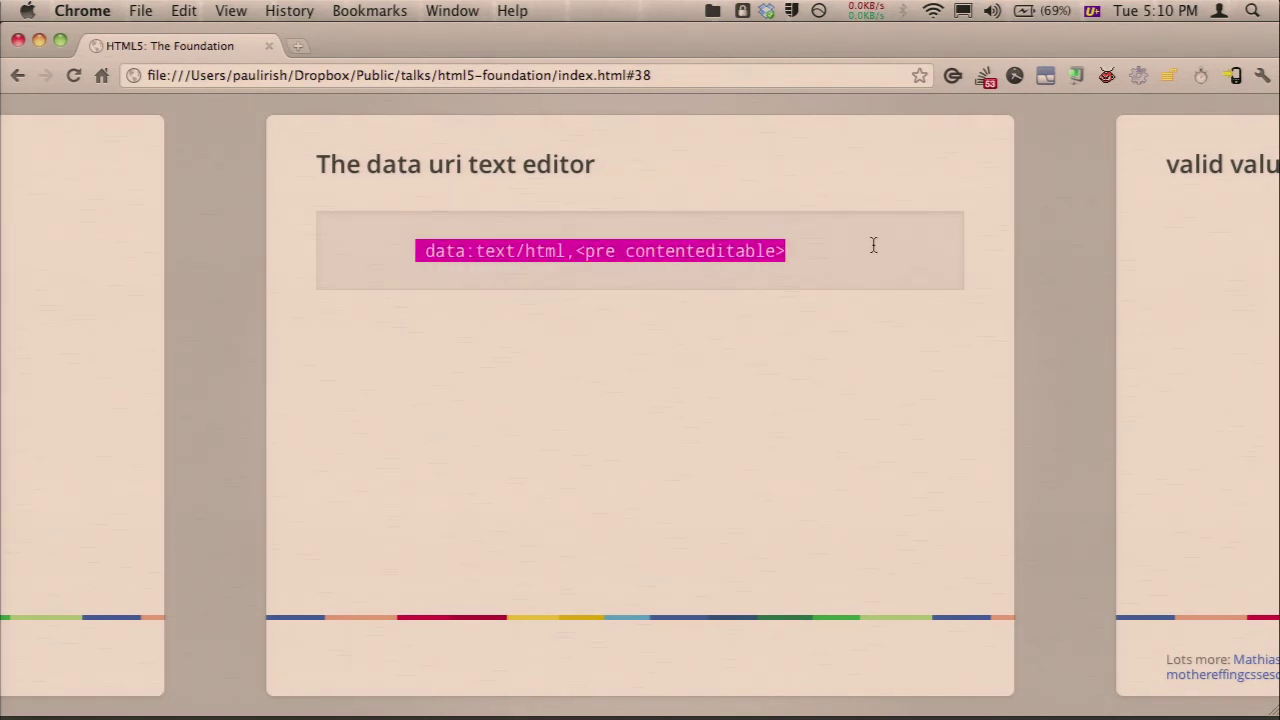
click(848, 241)
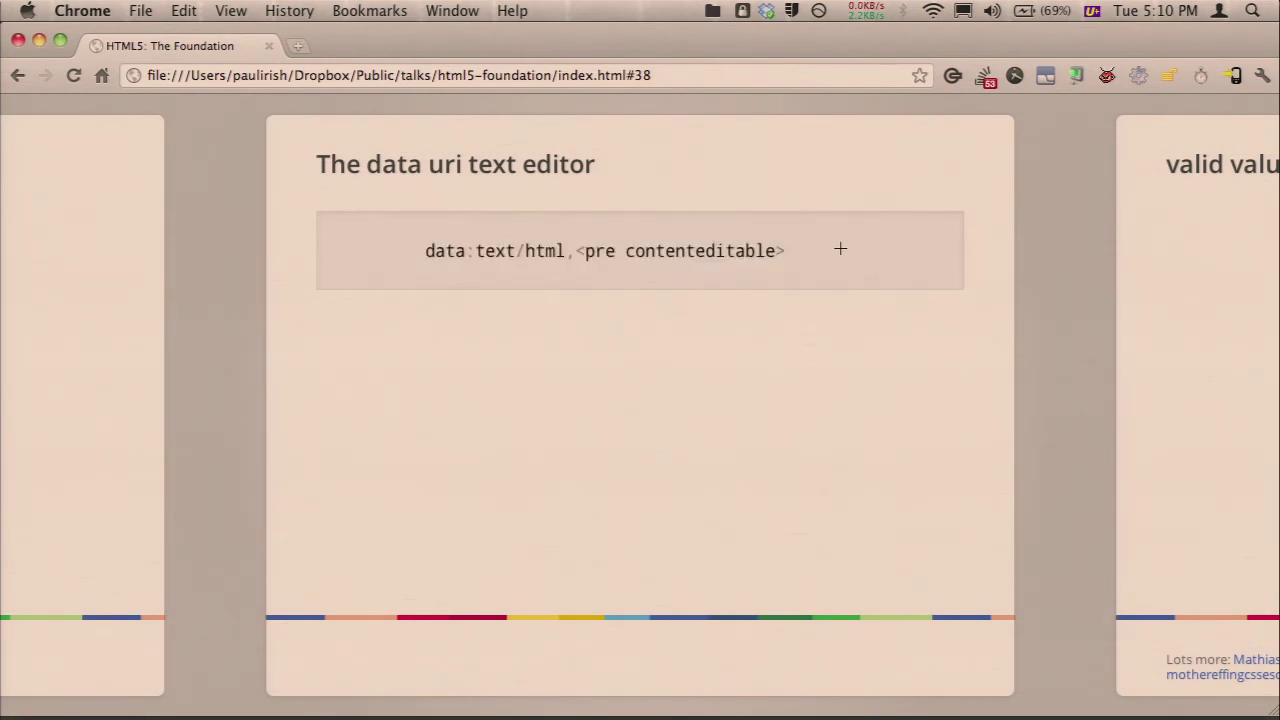
key(super+t)
key(super+v)
key(Return)
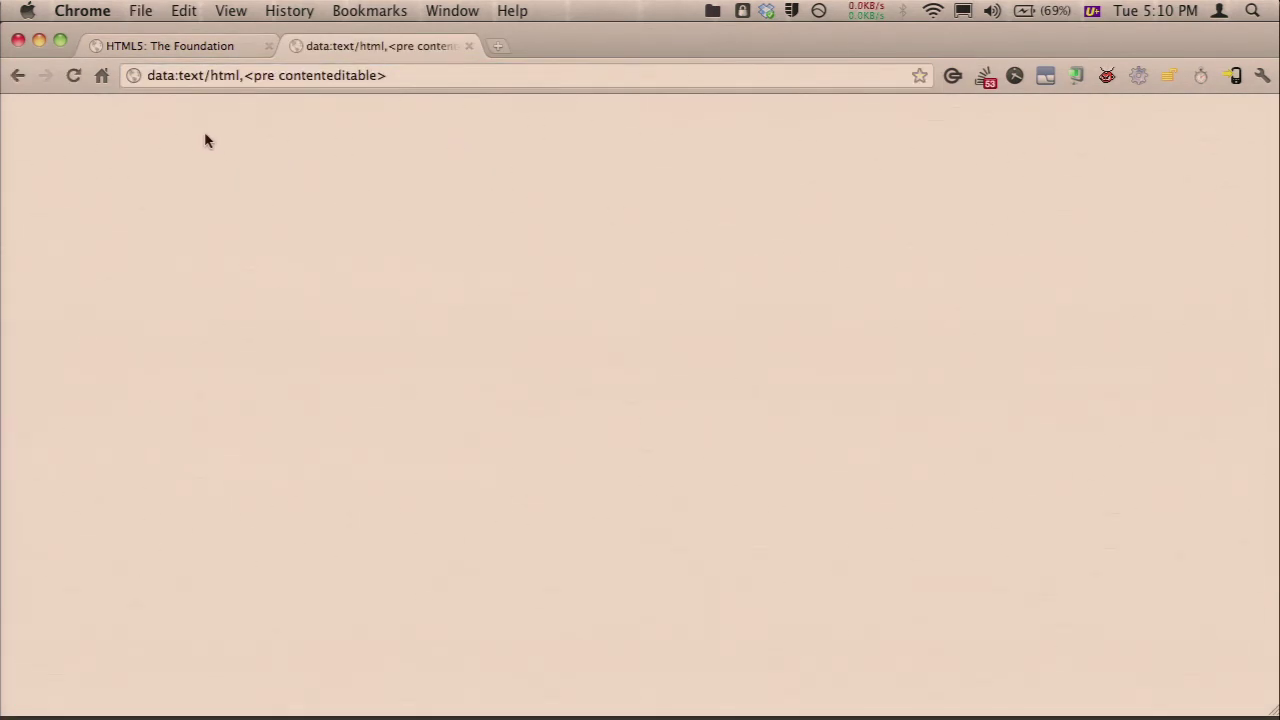
- Enlarge the blank editable page and write "oh yeah" and an indented "how you doing." separated by blank lines
click(198, 115)
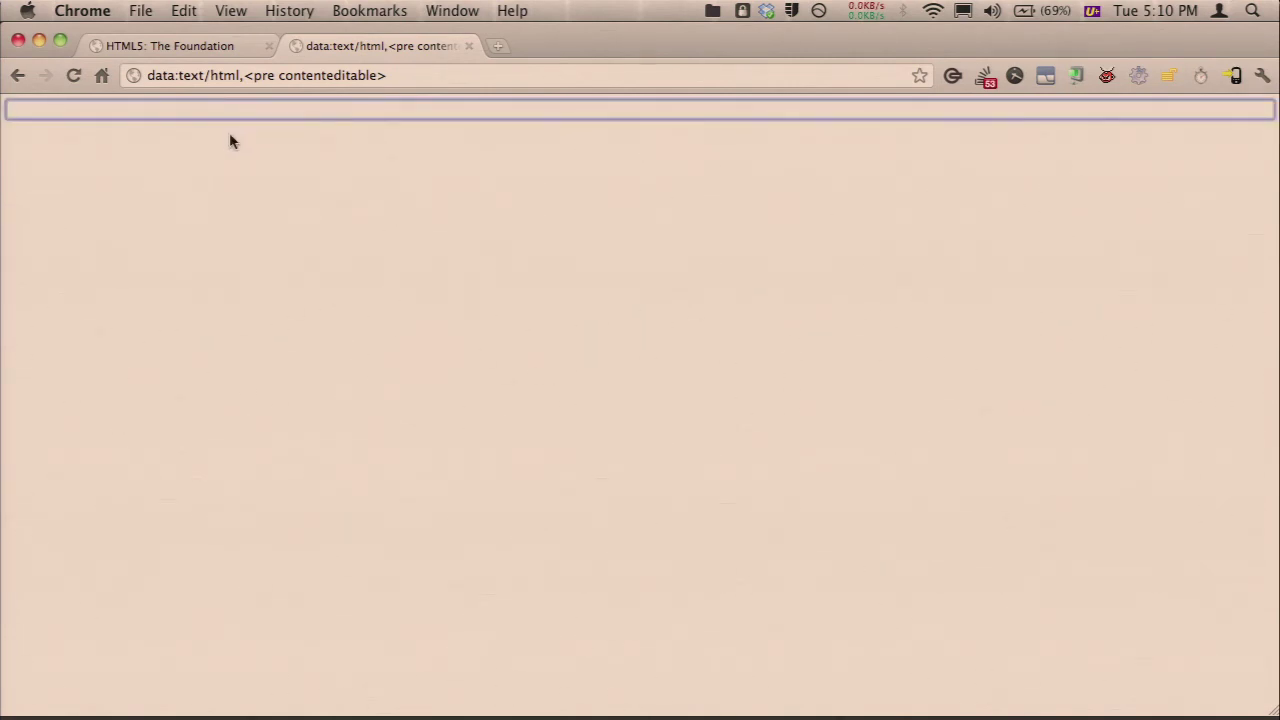
key(super+plus)
key(super+plus)
key(super+plus)
key(super+plus)
key(super+plus)
key(super+plus)
text(oh )
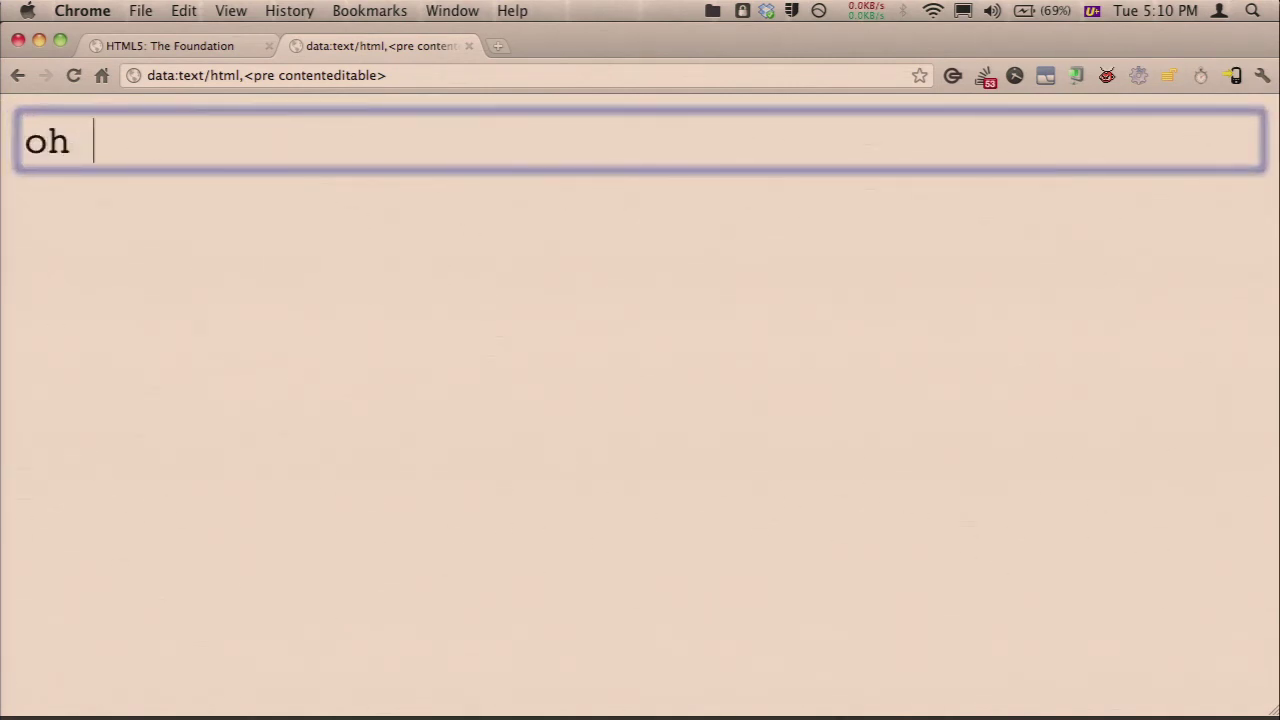
text(yeah)
key(Return)
key(Return)
text(how yo)
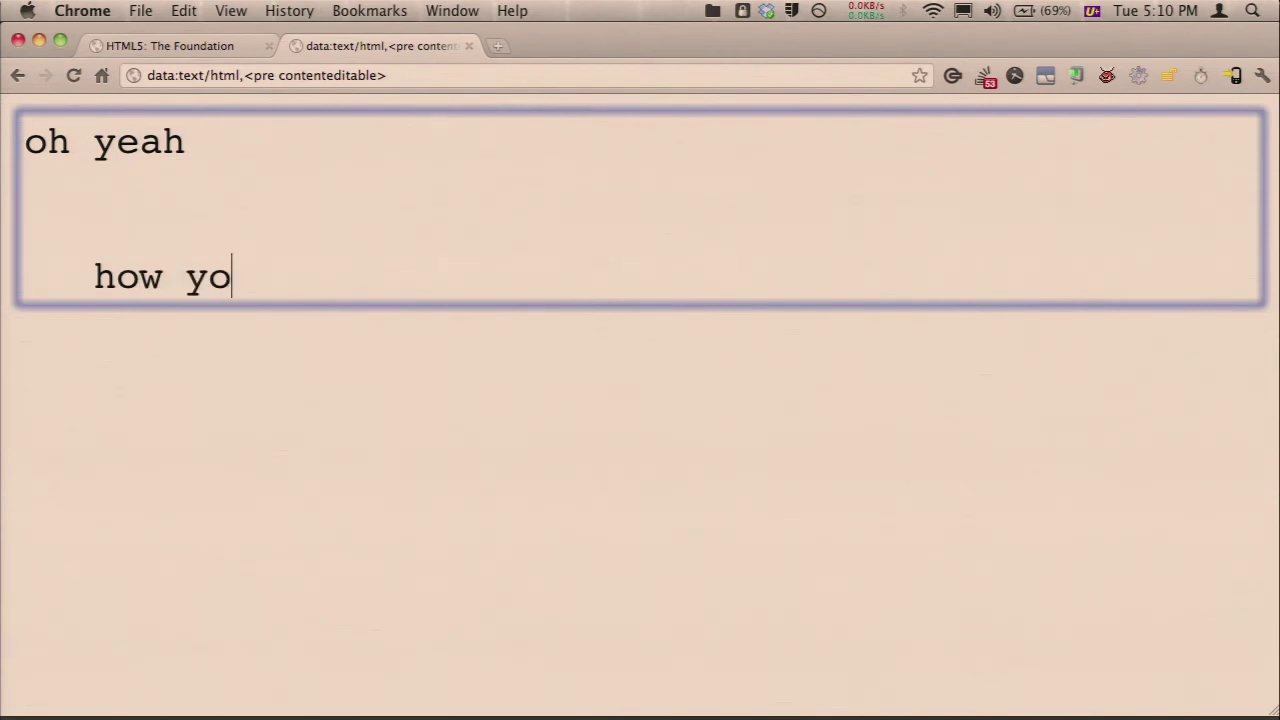
text(u doing.)
key(Return)
key(Return)
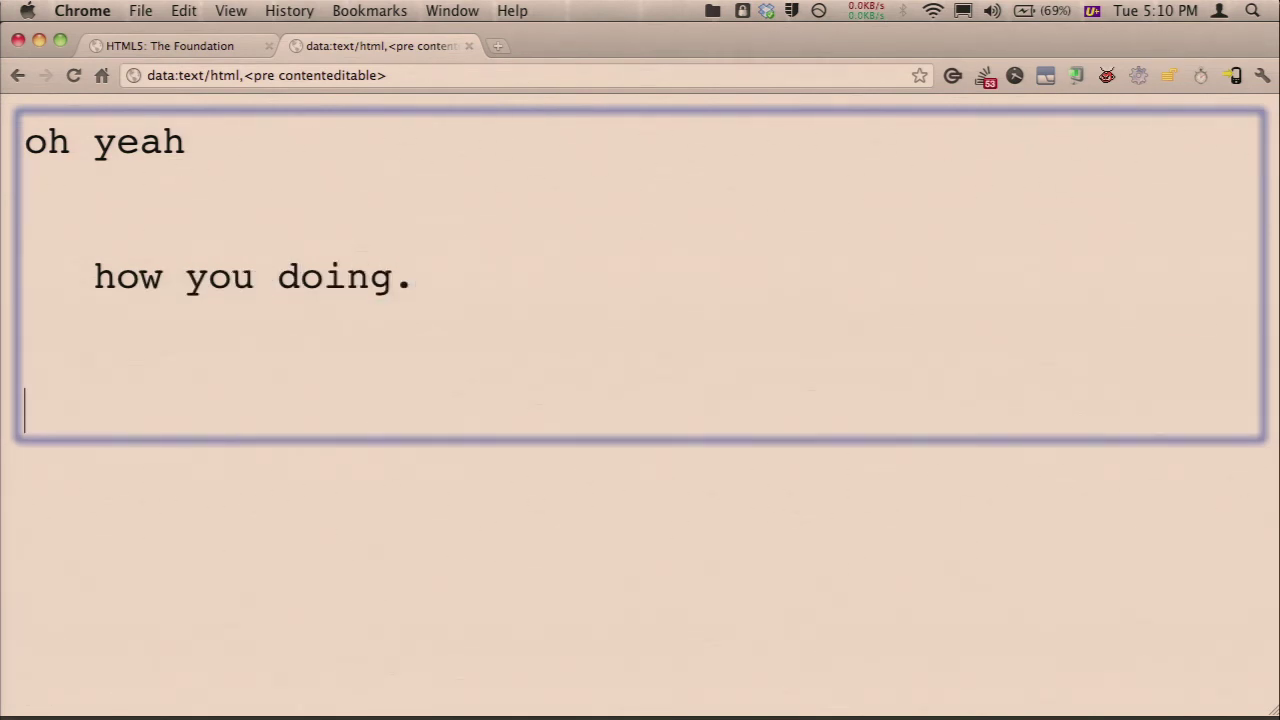
- Add <html> to the editable page, followed by indented lines with <head> and <meta
text(<html>)
key(Return)
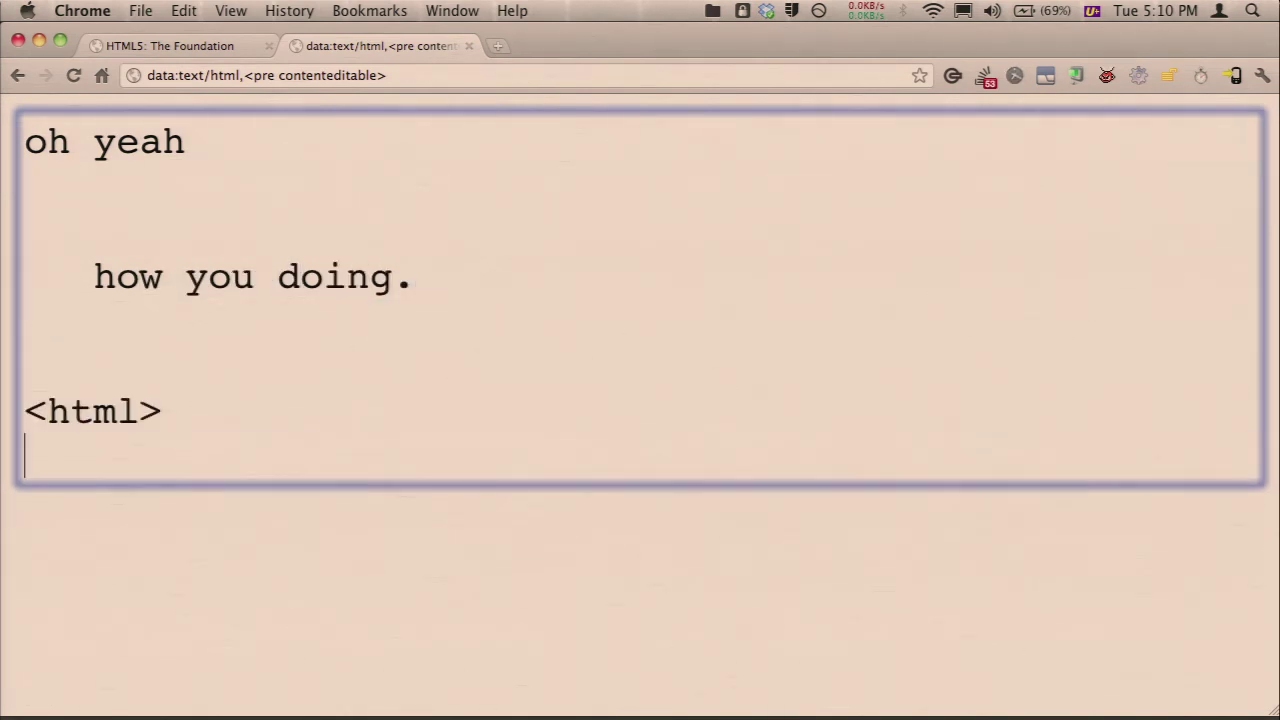
text(<head>)
key(Return)
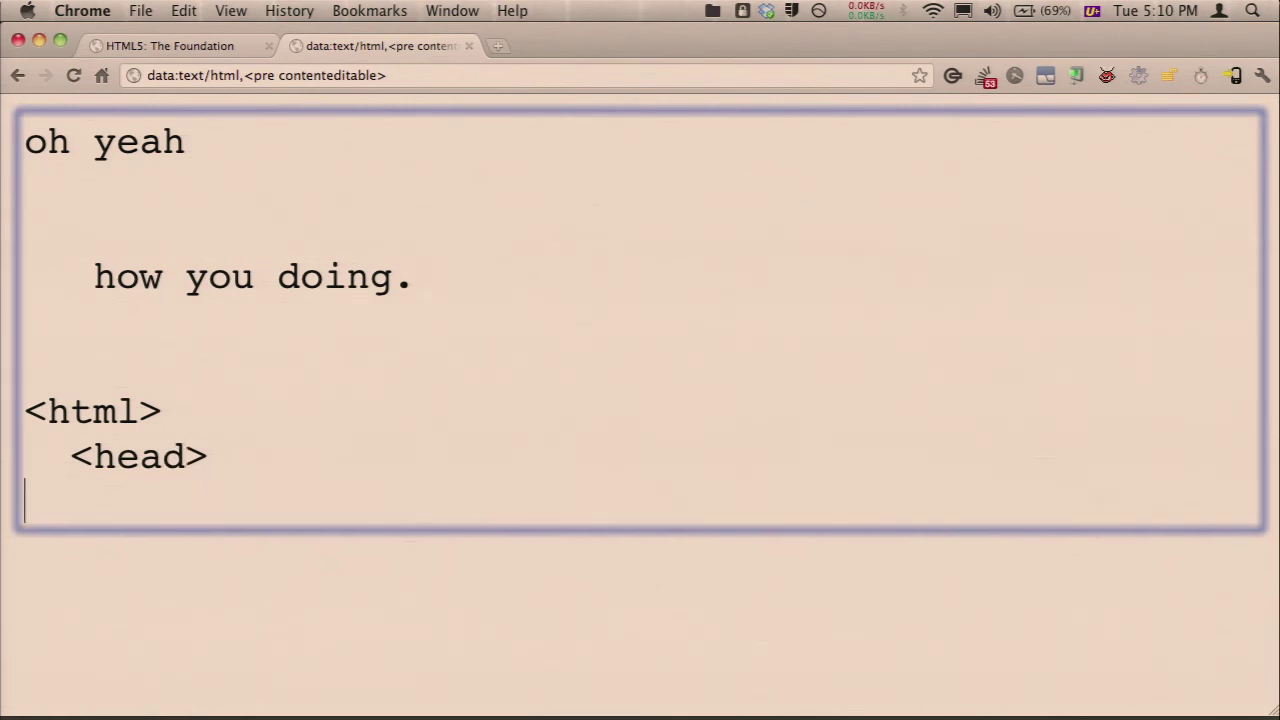
text(<meta)
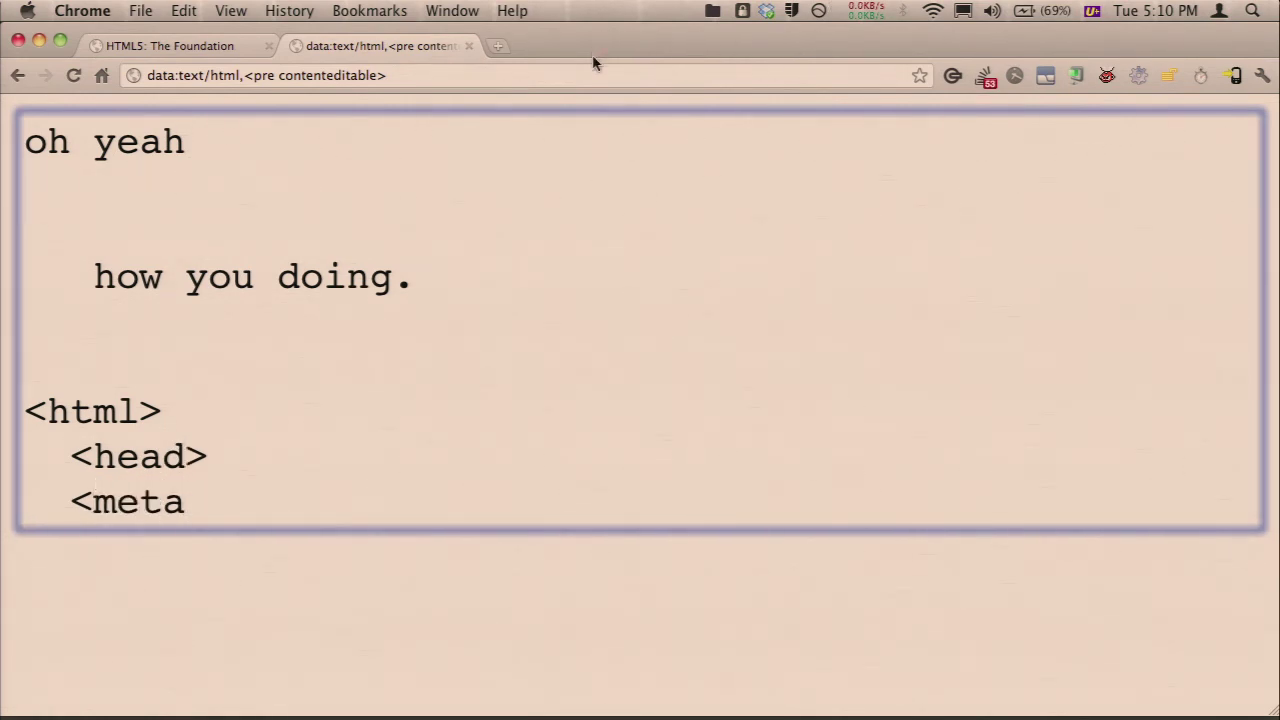
click(565, 124)
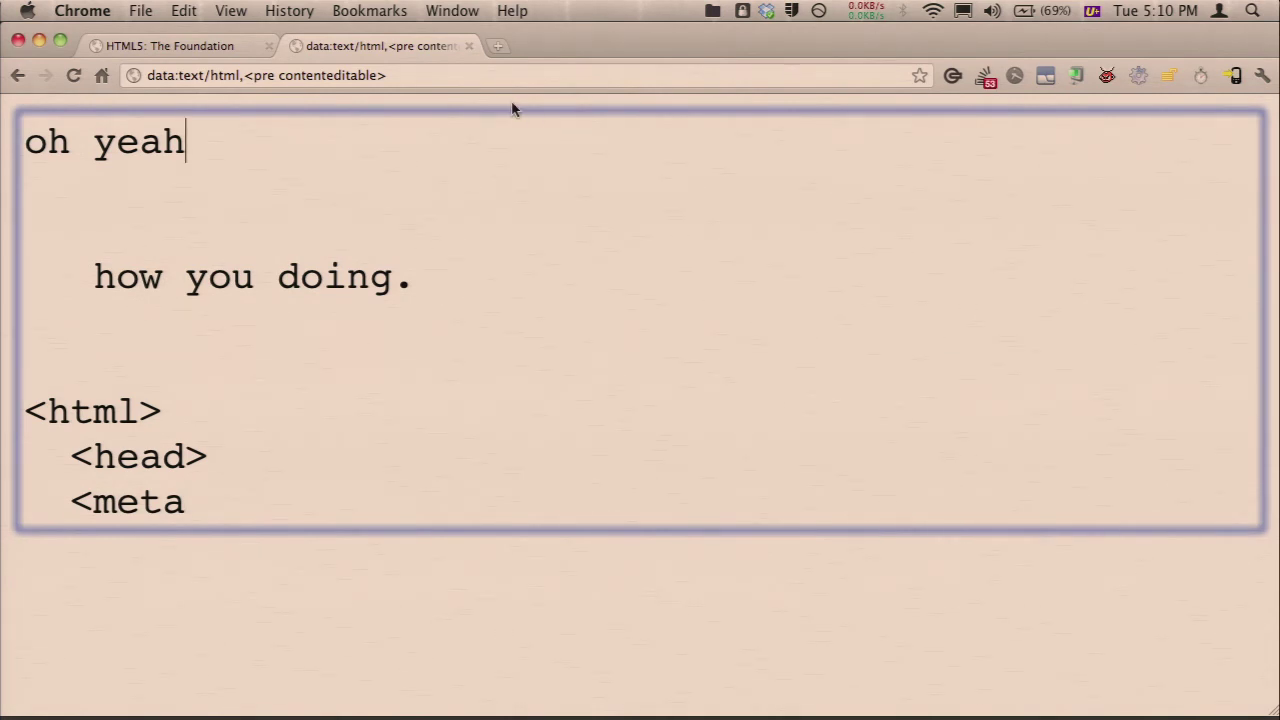
click(340, 456)
key(super+w)
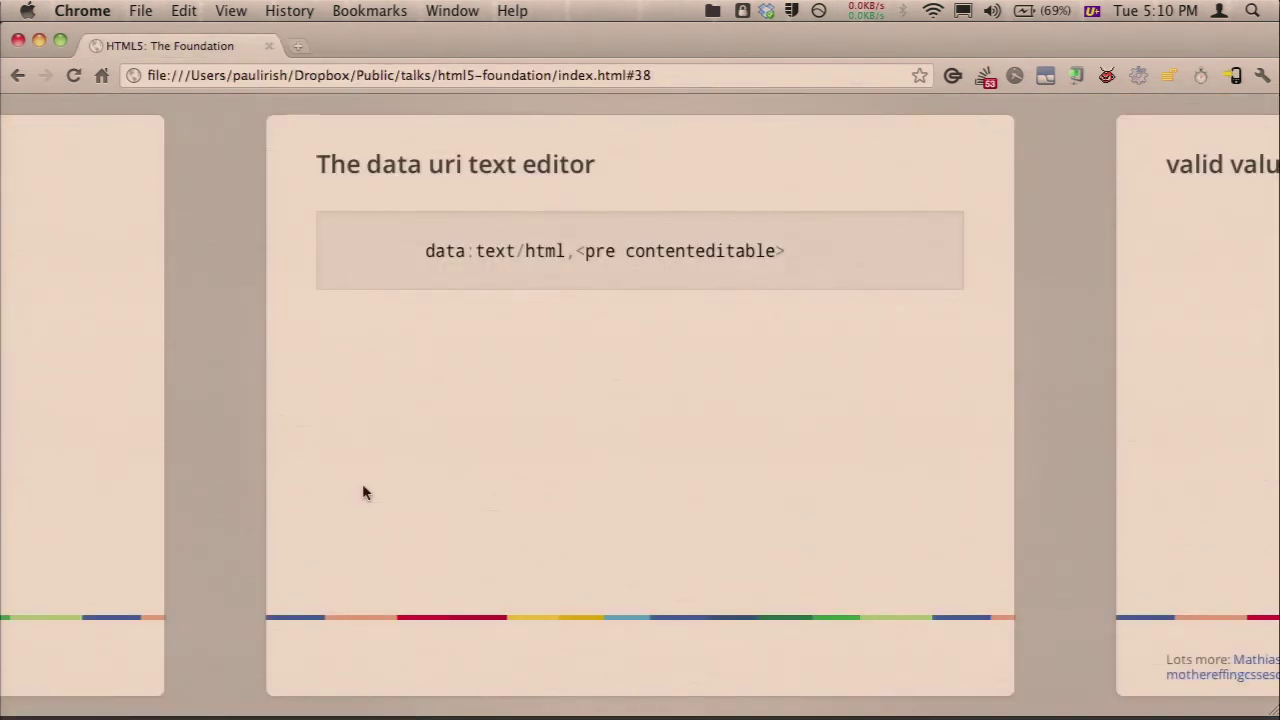
key(Right)
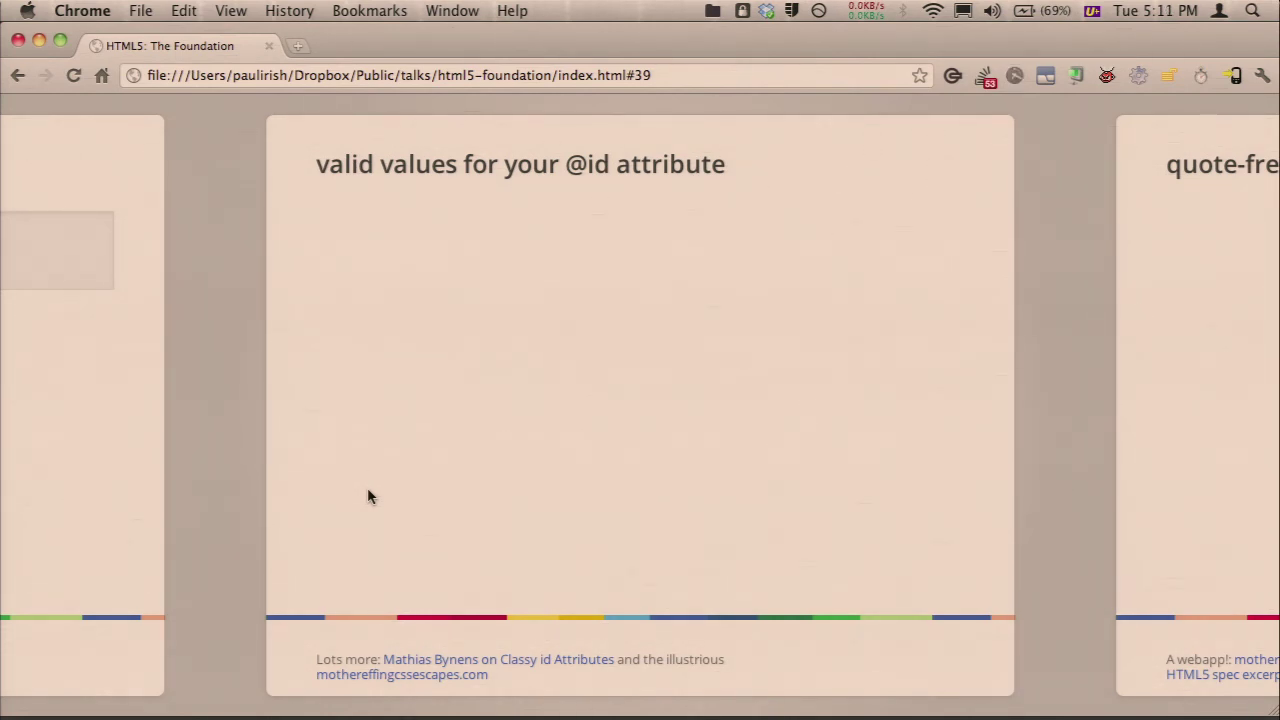
key(Right)
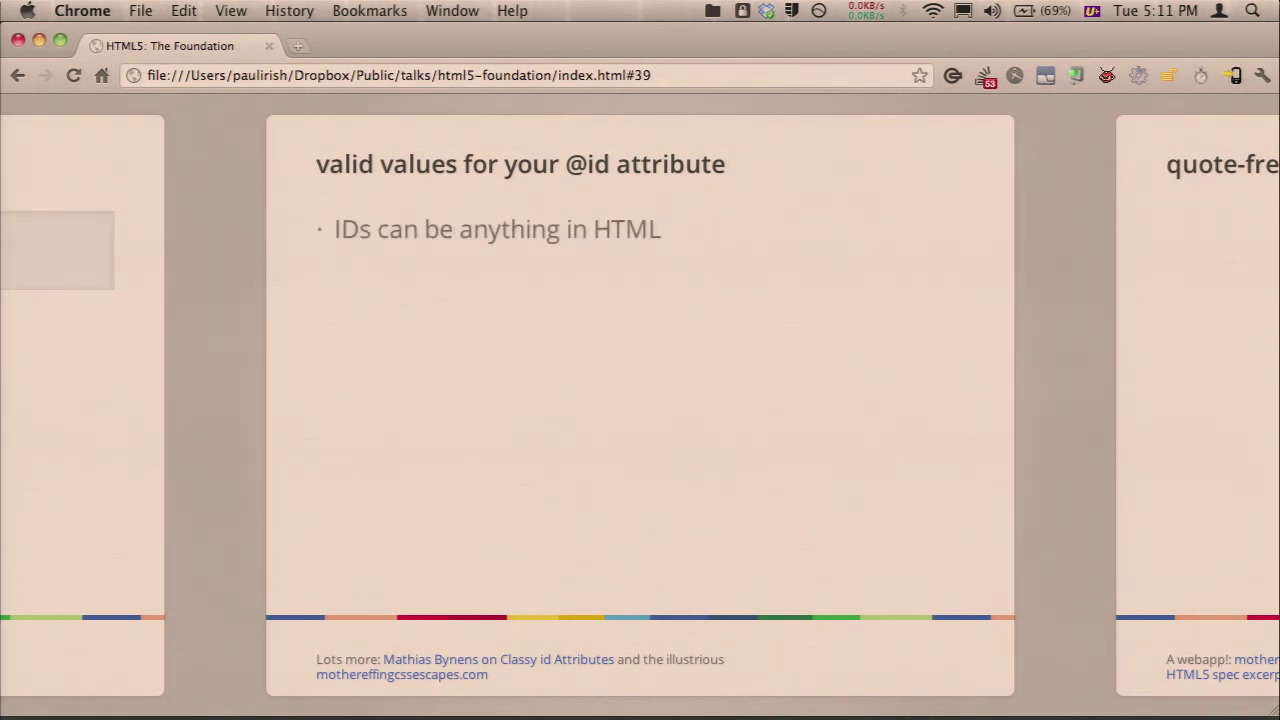
key(Right)
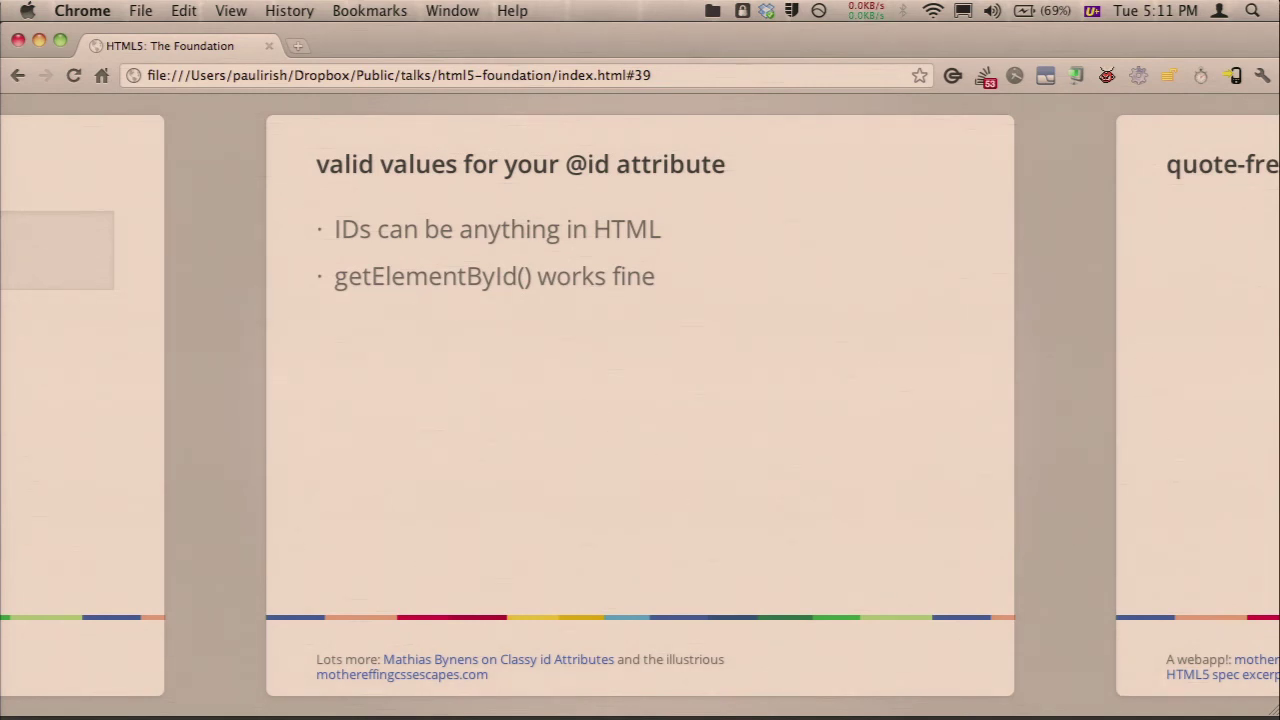
key(Right)
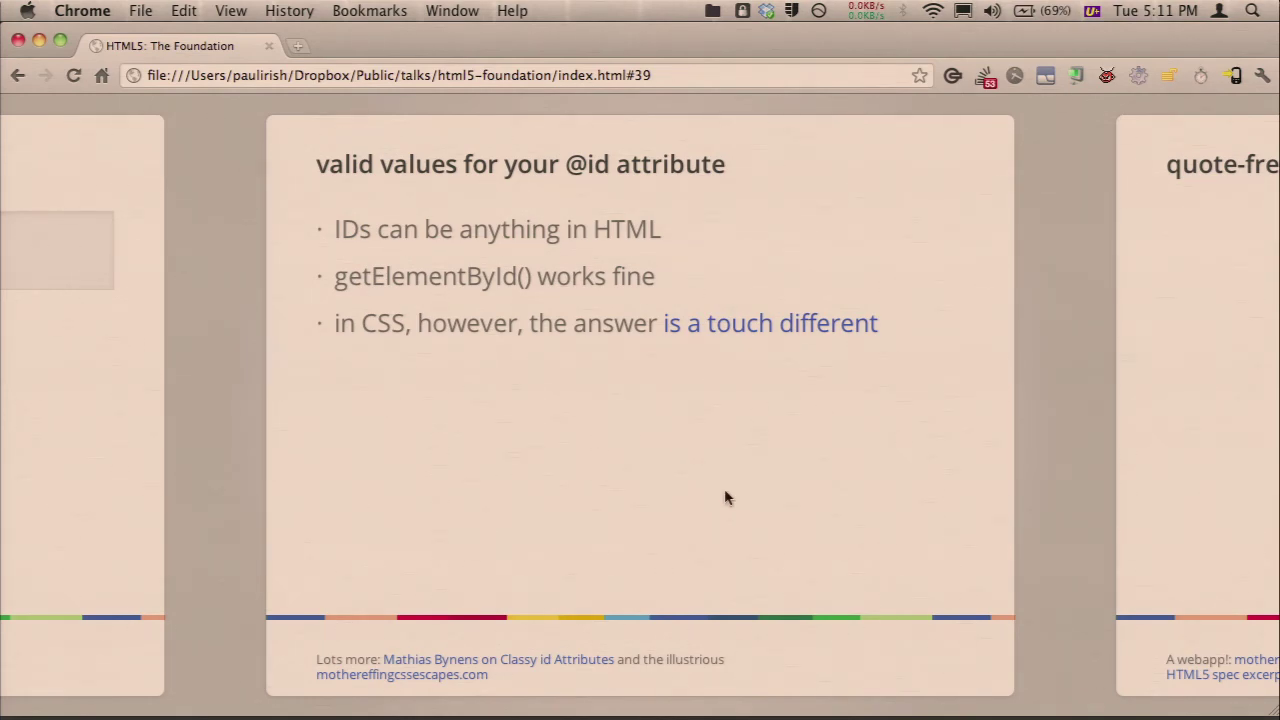
- Open the "is a touch different" link in a new tab, switch to it and enlarge the page
right_click(764, 326)
click(792, 334)
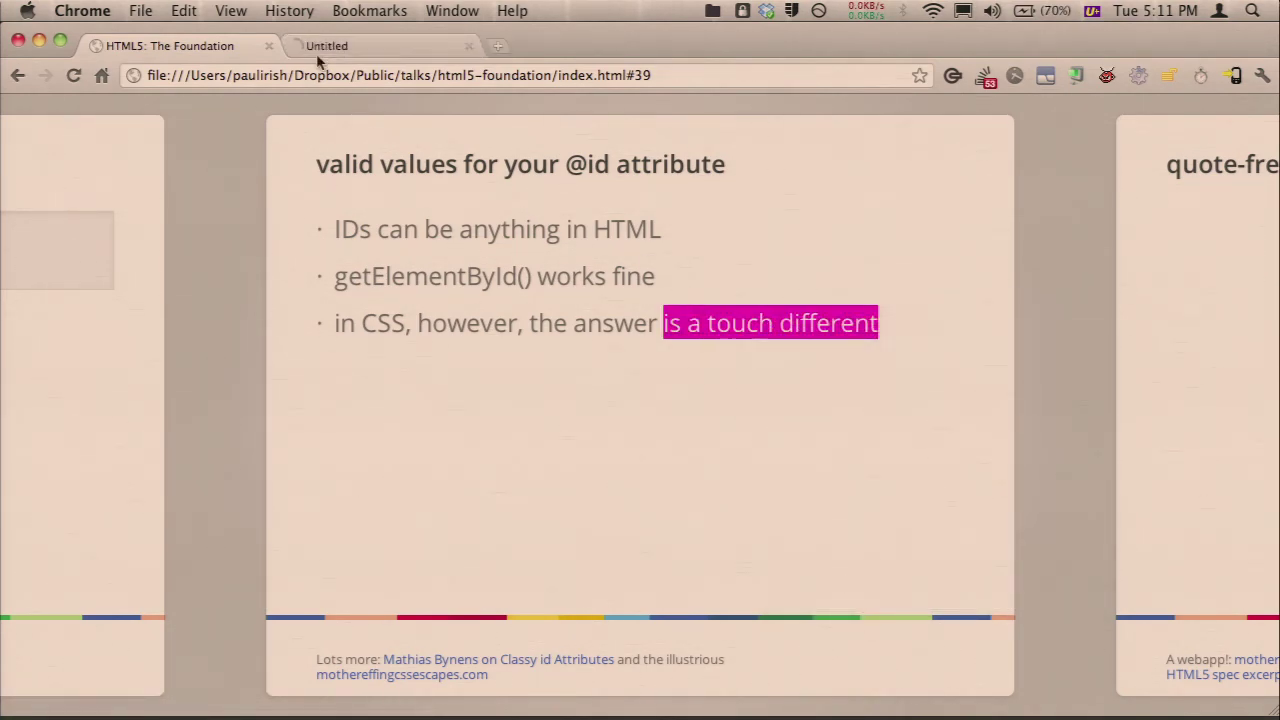
click(319, 47)
key(super+equal)
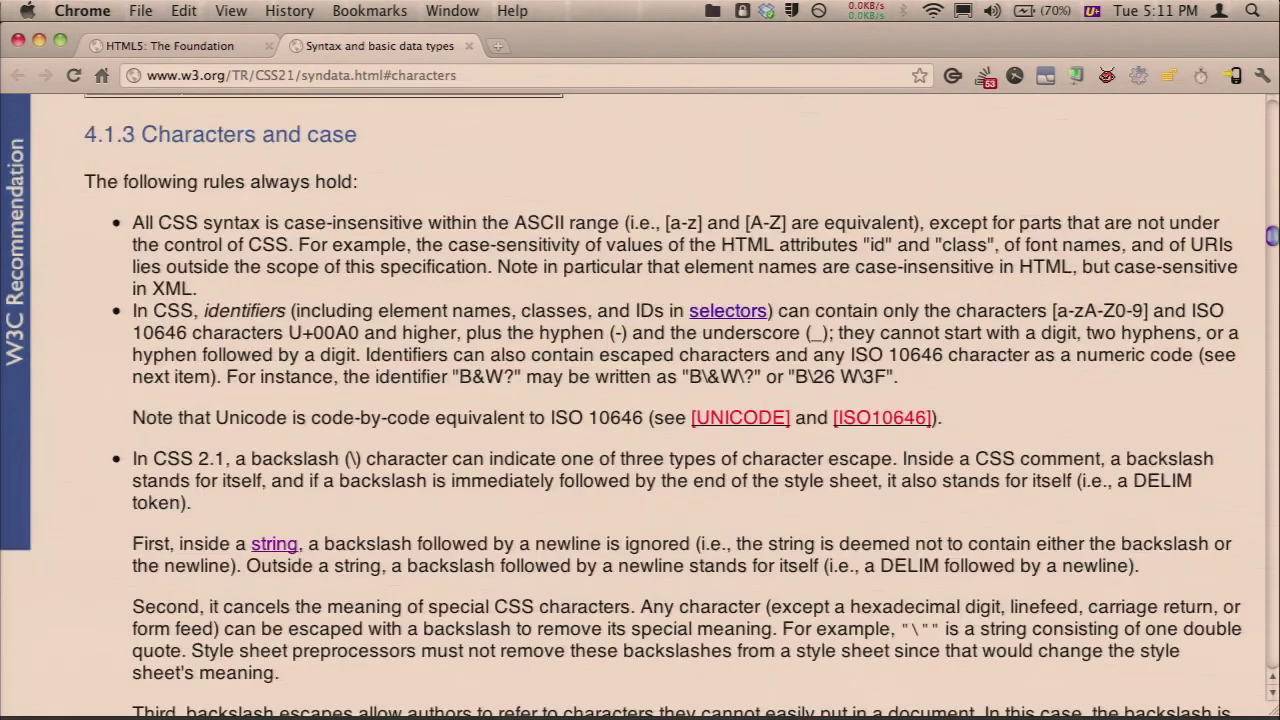
- Highlight the word "identifiers" and the allowed character ranges in the Characters and case rules of the CSS 2.1 specification
double_click(256, 313)
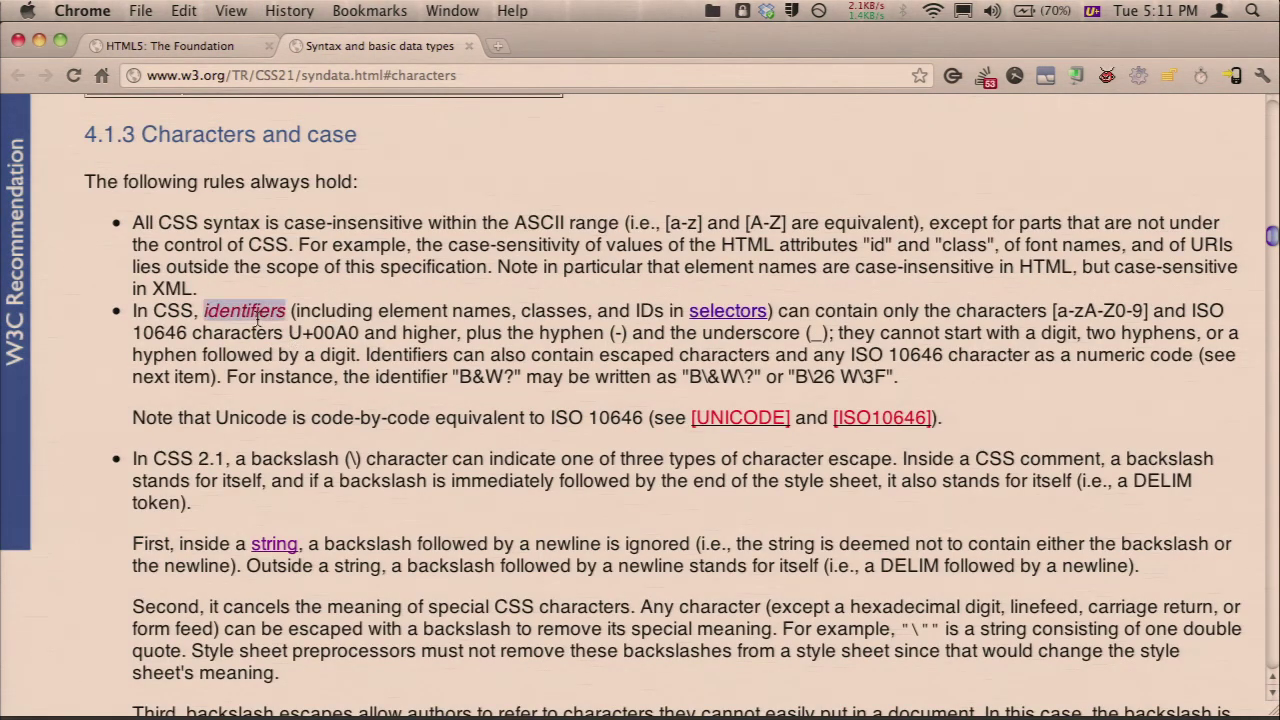
drag(778, 310, 763, 333)
drag(287, 333, 745, 354)
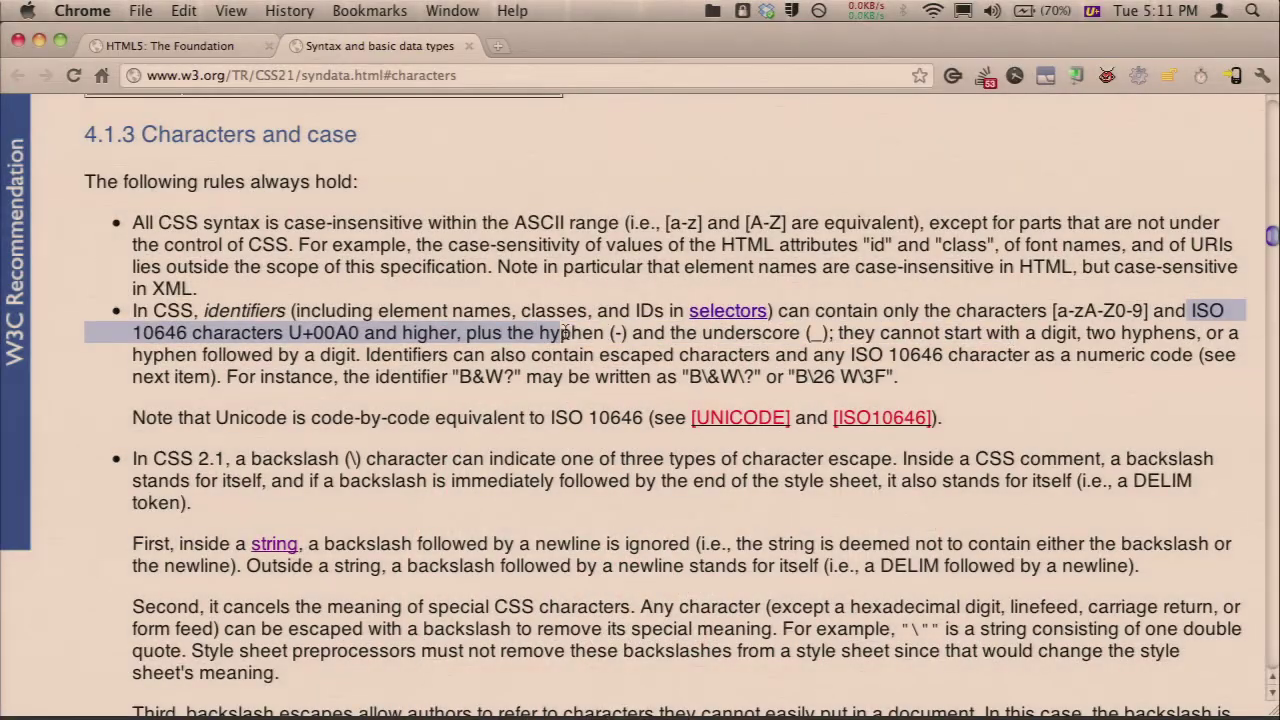
drag(1186, 311, 454, 333)
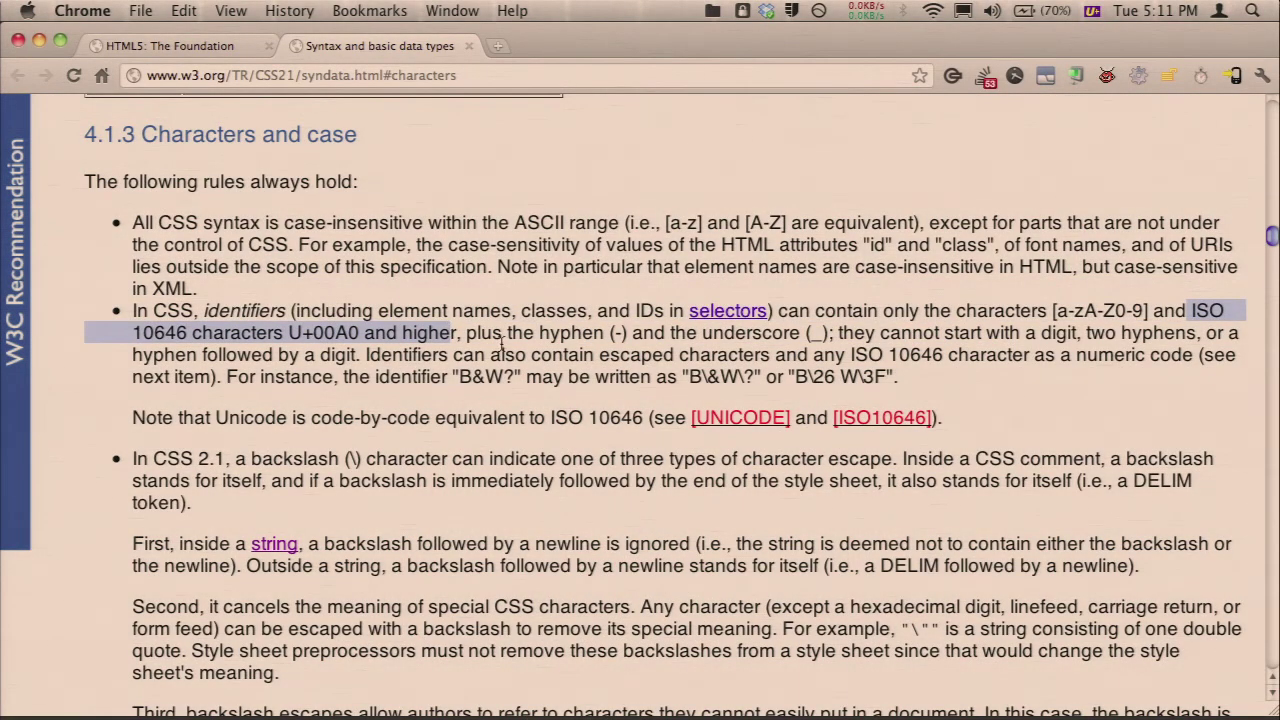
key(super+w)
click(510, 338)
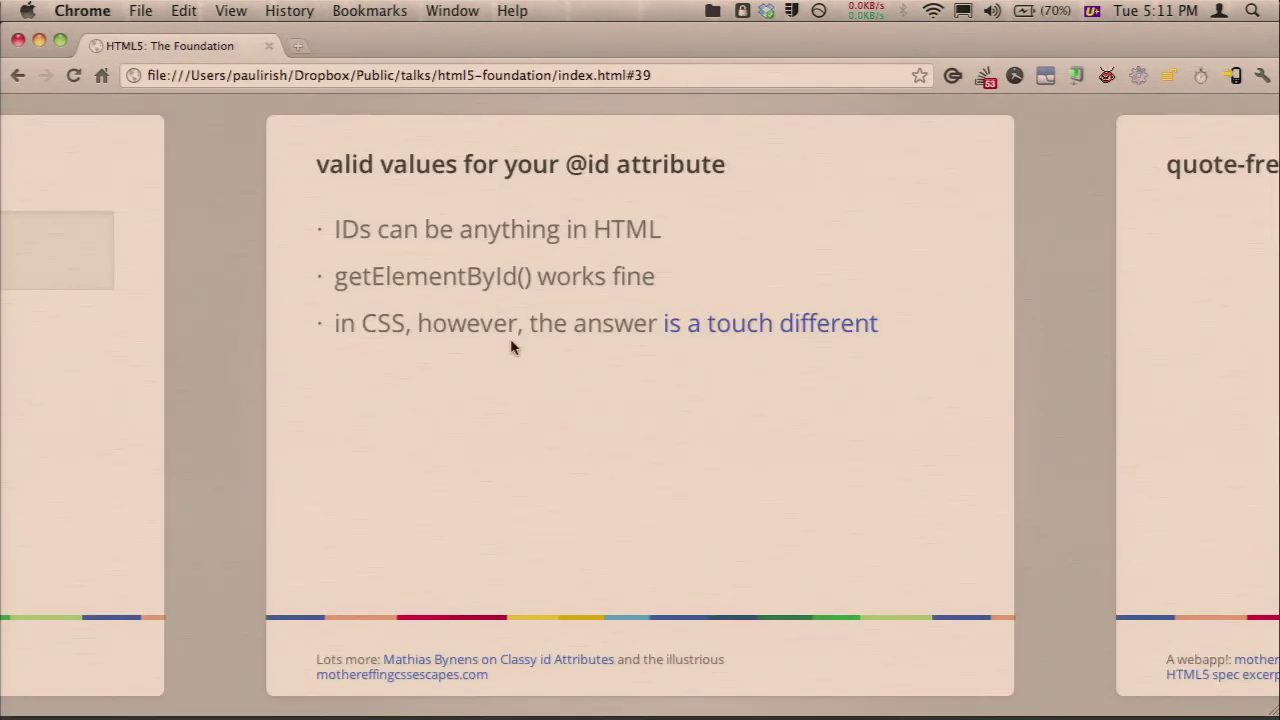
key(Right)
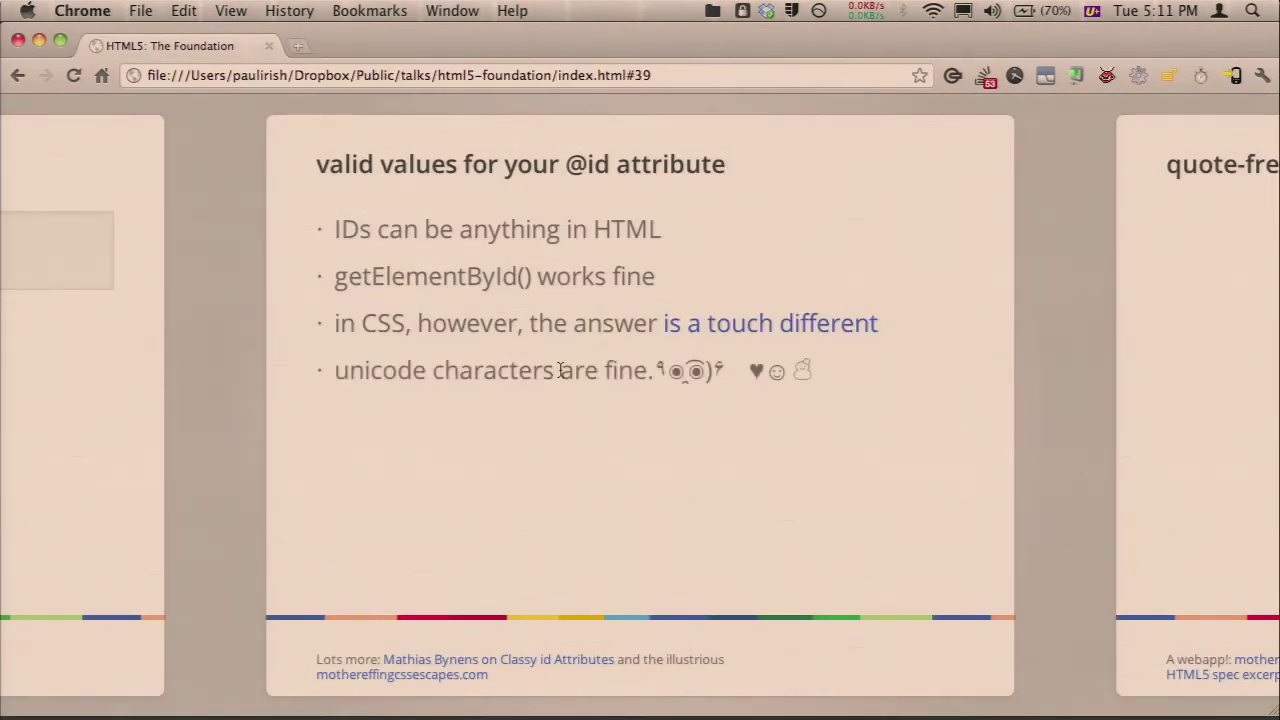
- Highlight the example symbols in the unicode characters bullet and reveal the embedded list of id tests below it
right_click(648, 368)
click(773, 368)
drag(860, 372, 648, 372)
click(664, 376)
drag(790, 370, 824, 368)
key(Right)
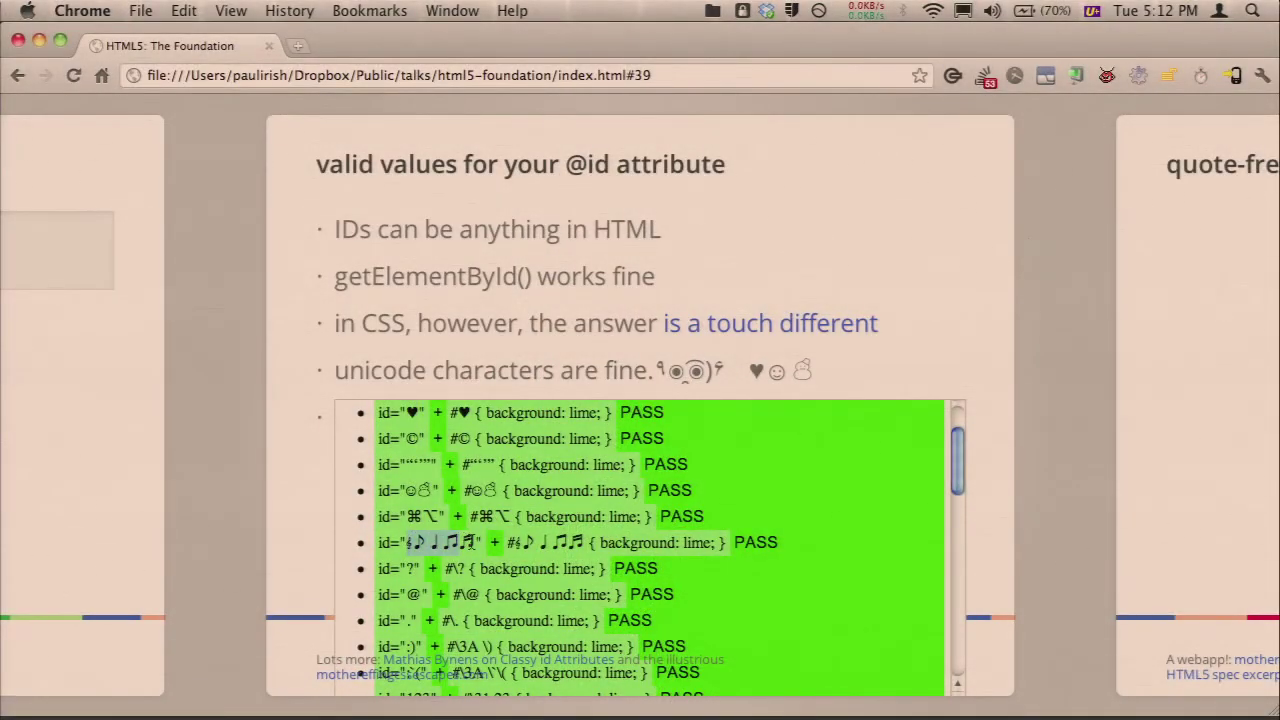
- Highlight the musical-note CSS selector in its test row and look further down the id test list
click(474, 543)
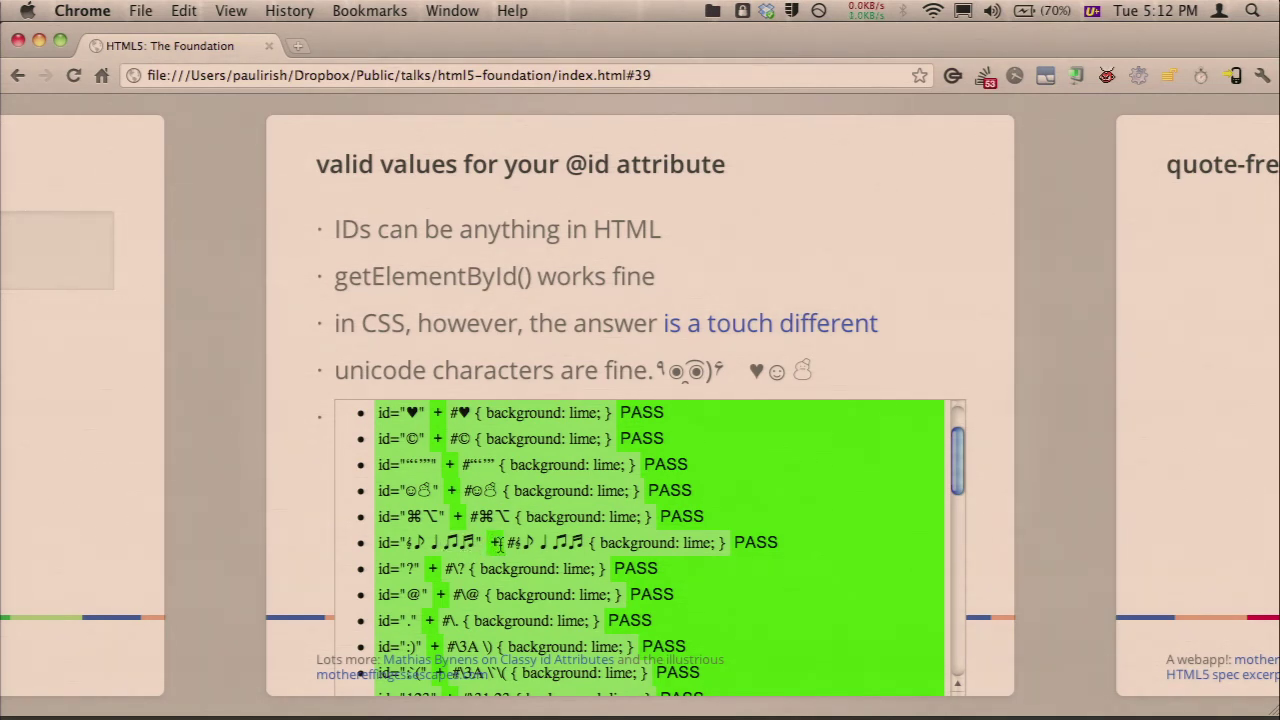
drag(506, 543, 582, 543)
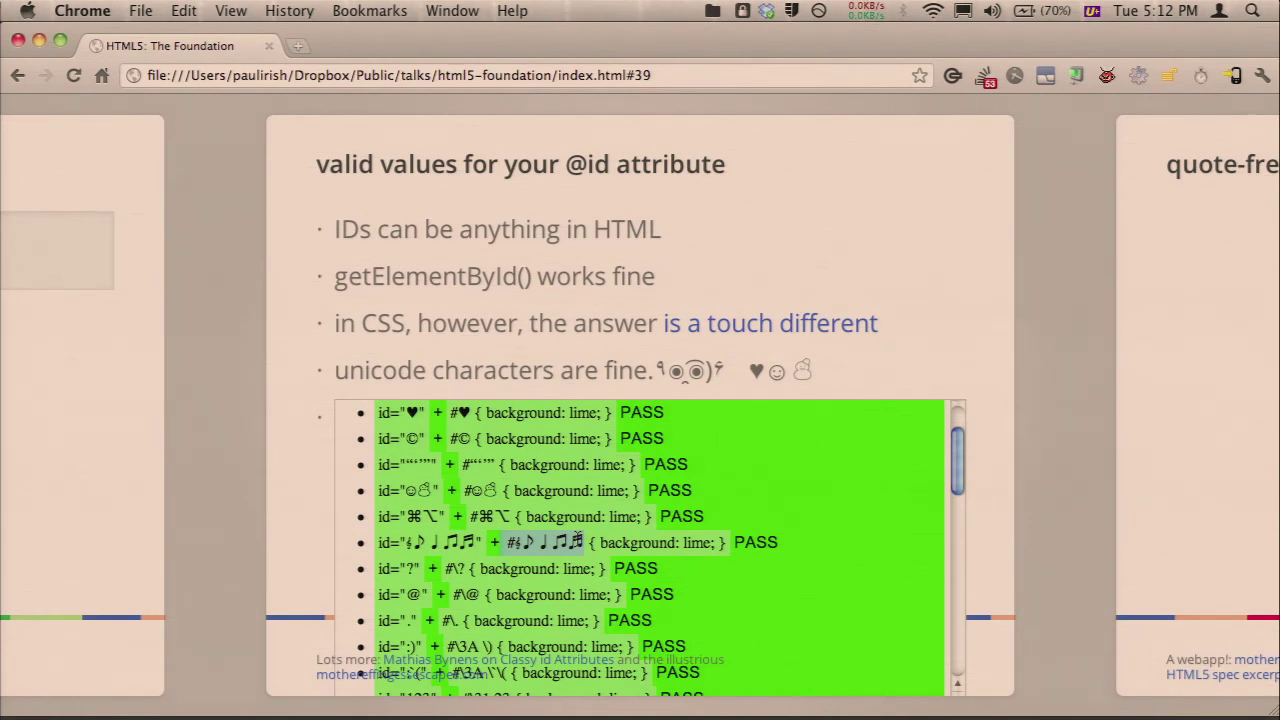
scroll(531, 550, down, 1)
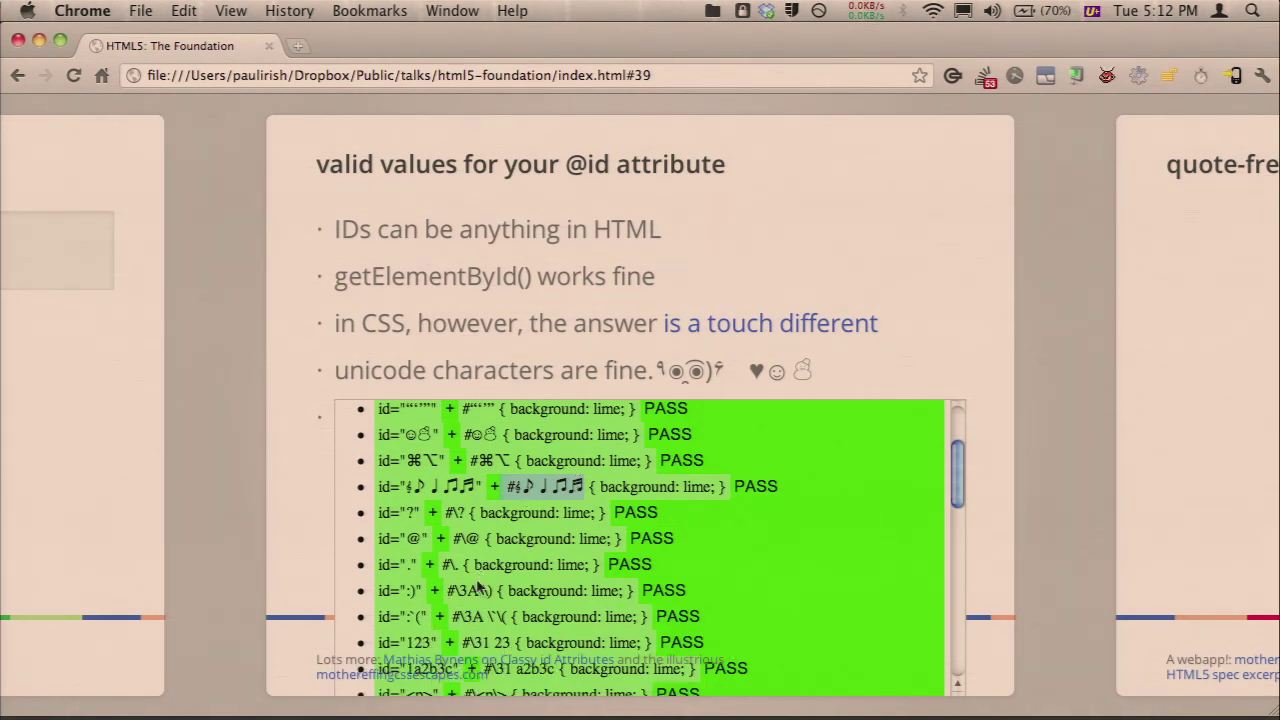
- Open the mothereffingcssescapes.com link in a new tab, switch to it and reduce the page zoom by one level
right_click(360, 674)
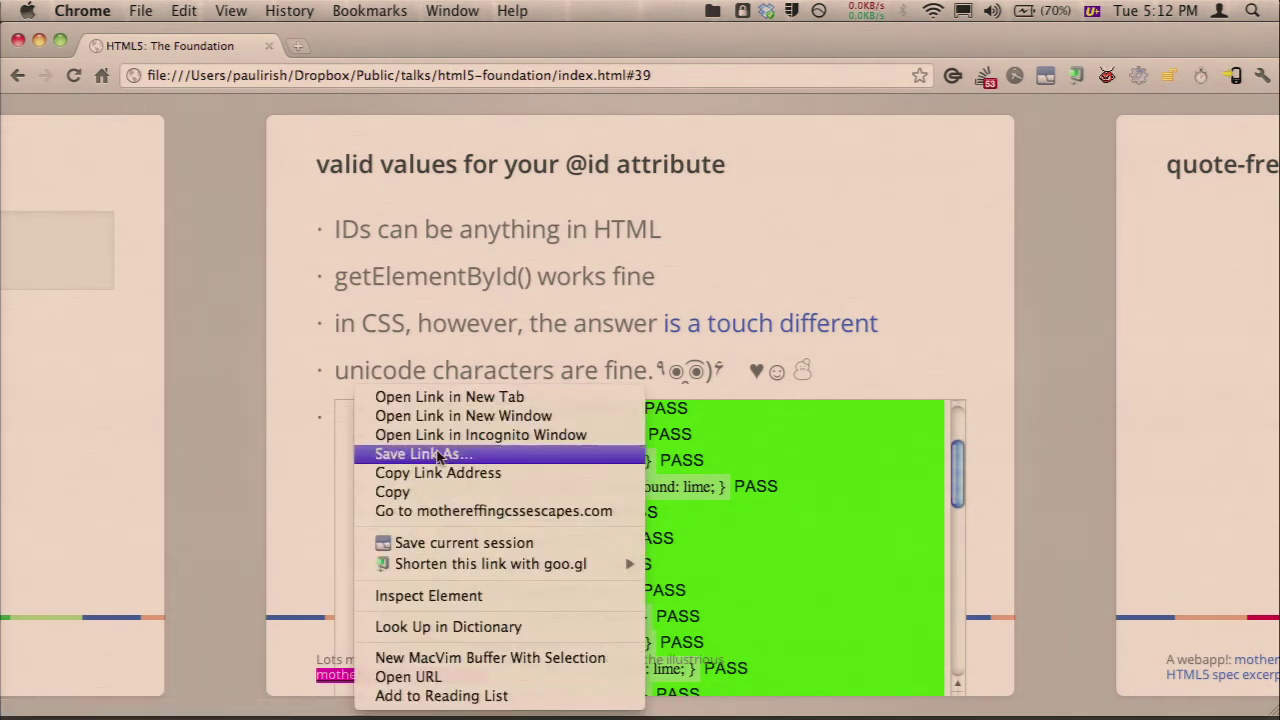
click(441, 401)
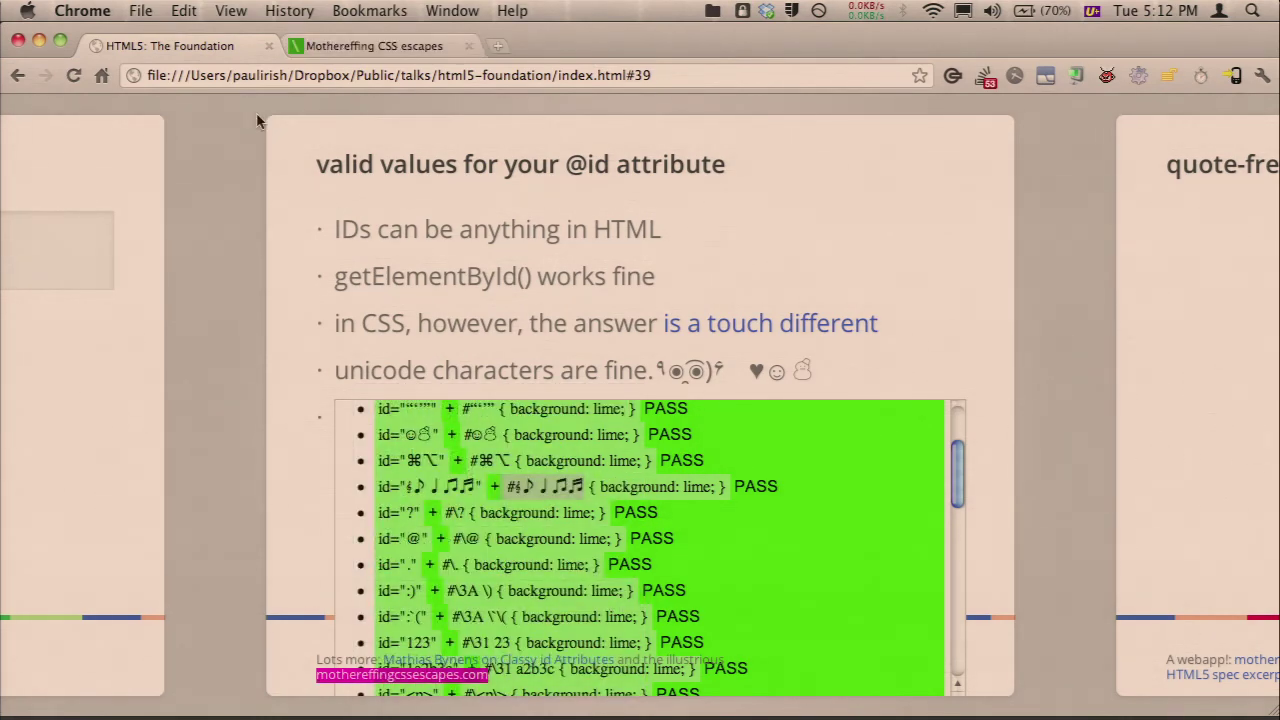
click(395, 44)
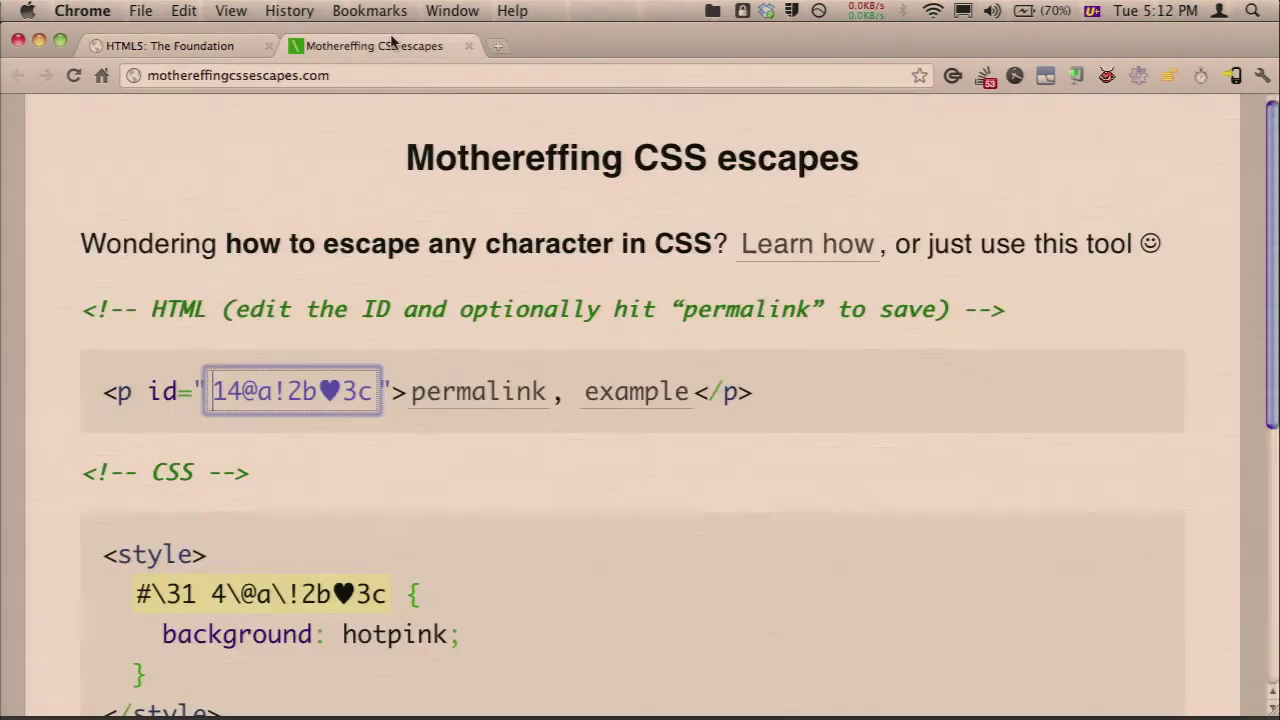
key(super+minus)
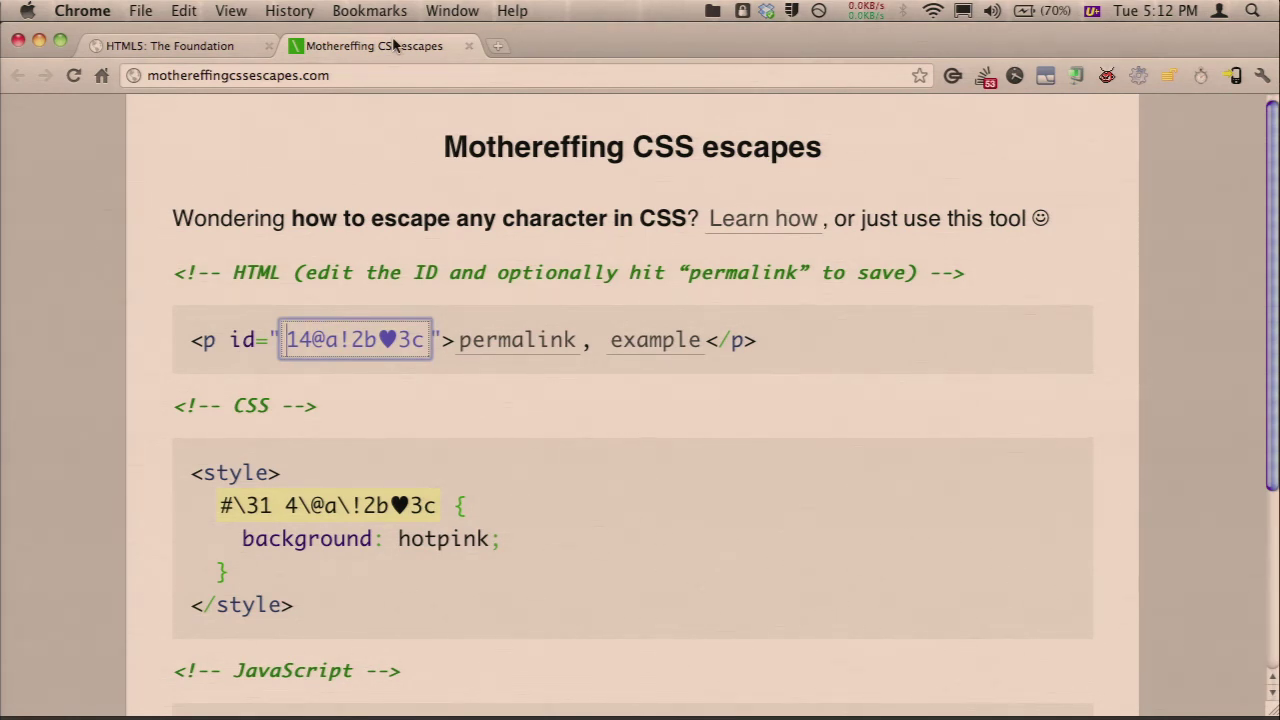
- Replace "@a!" with "=" in the example ID to make 14=2b♥3c, and view the generated CSS and JavaScript code
key(Right)
key(Right)
key(Right)
key(Right)
key(Right)
key(BackSpace)
key(BackSpace)
key(BackSpace)
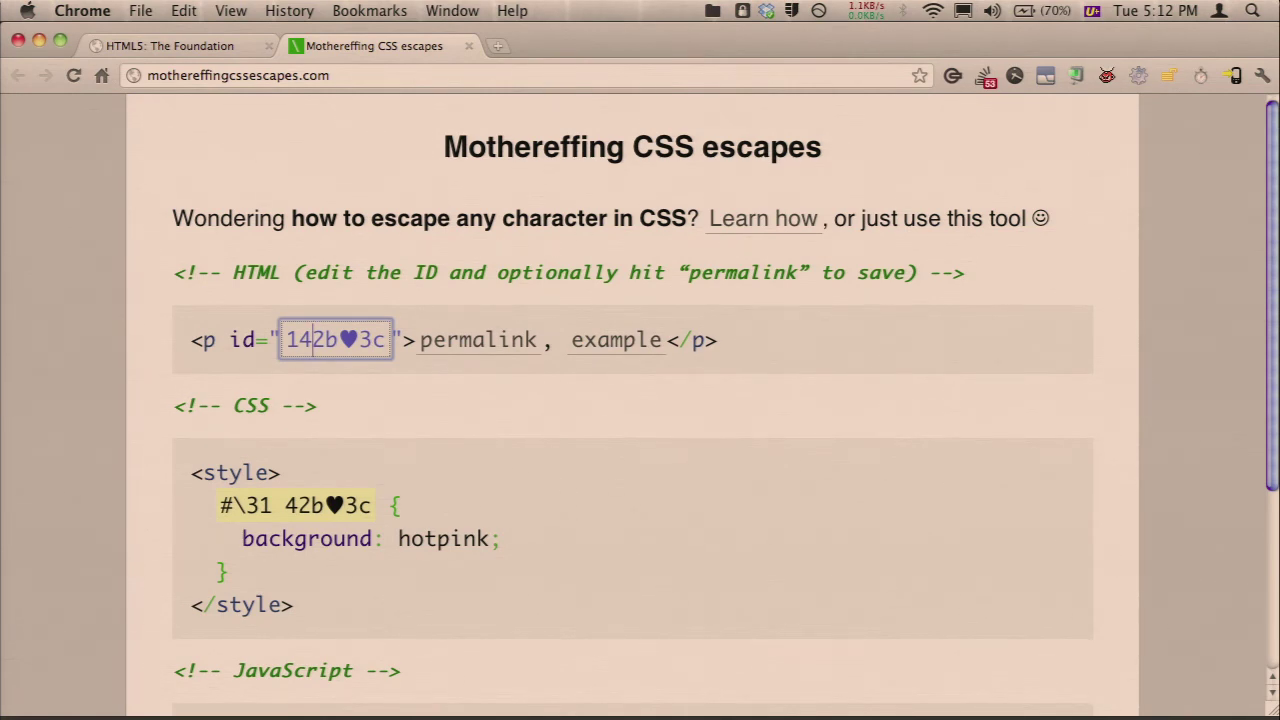
text(=)
drag(186, 529, 458, 507)
scroll(456, 505, down, 5)
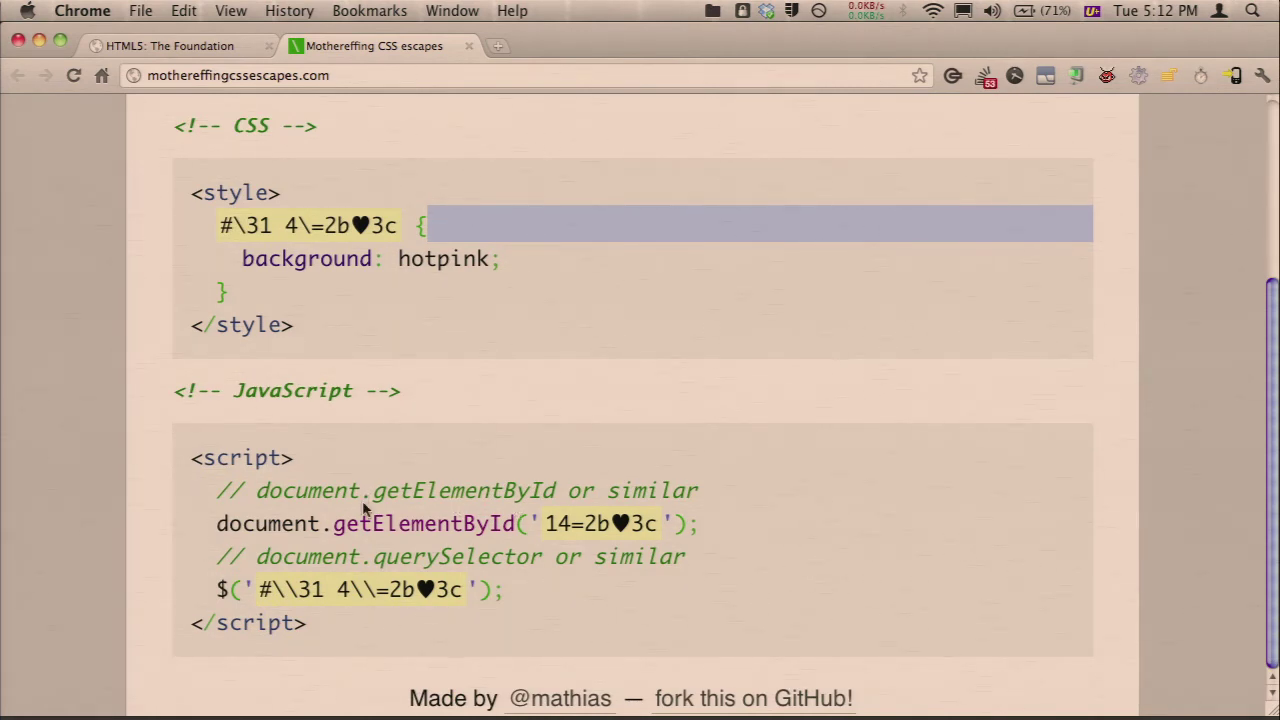
- Close the CSS escapes tab and reveal all three items on the "quote-free attributes make you feel ALIVE" slide
key(super+w)
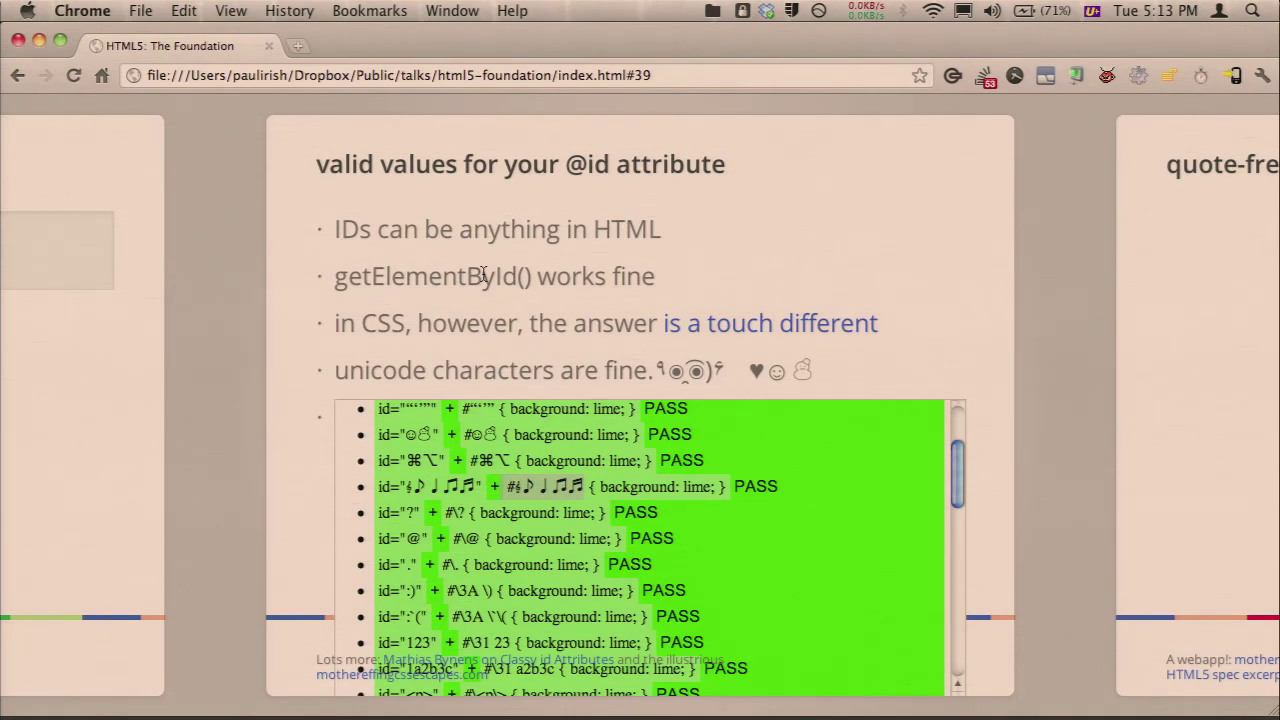
key(Right)
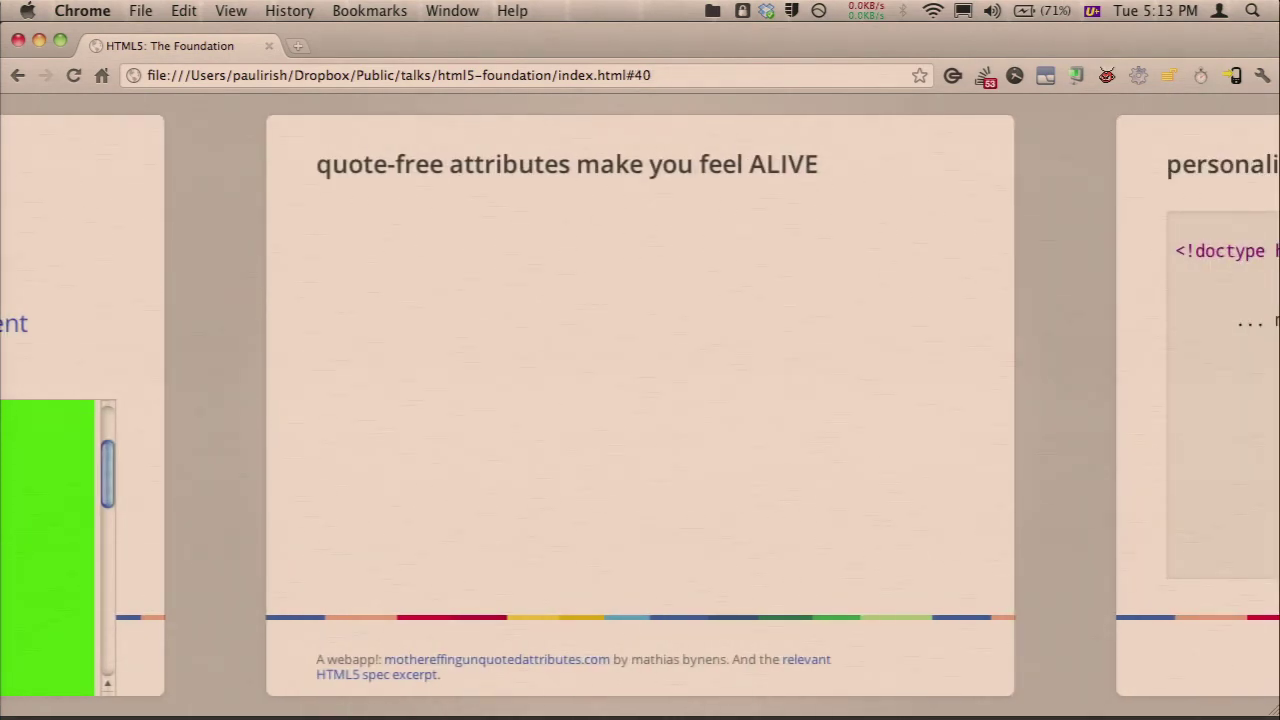
key(Right)
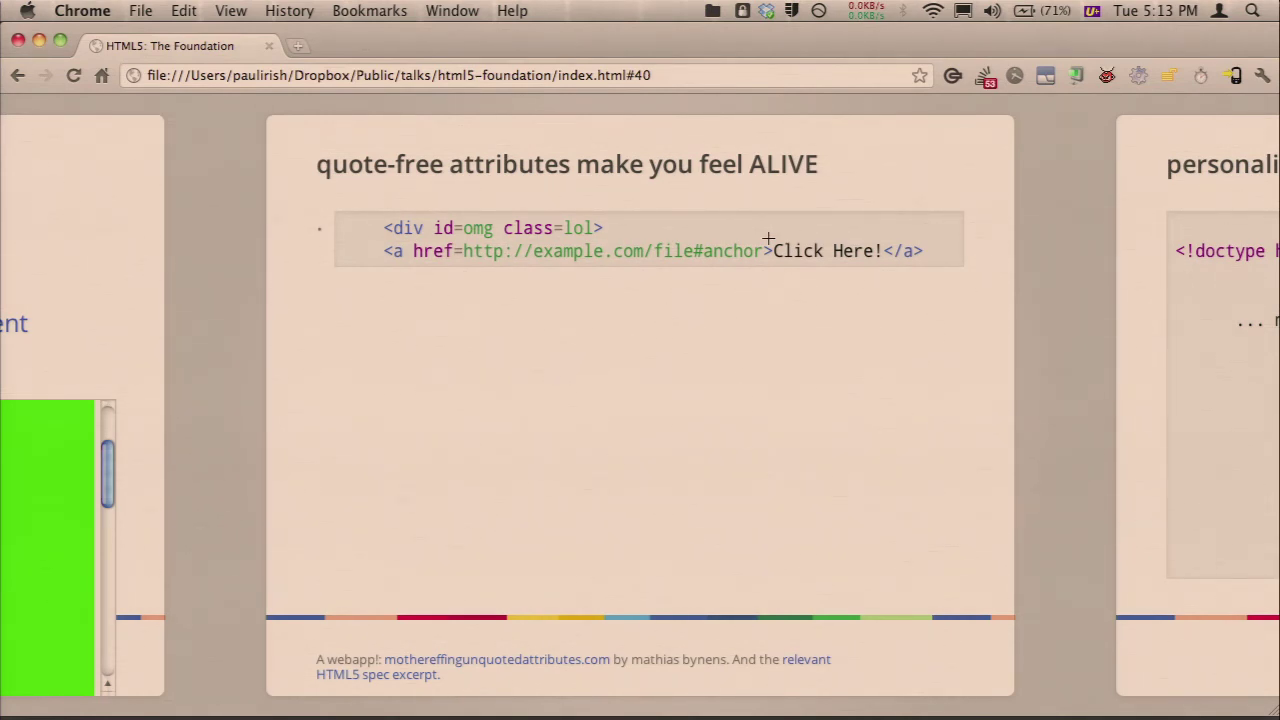
key(Right)
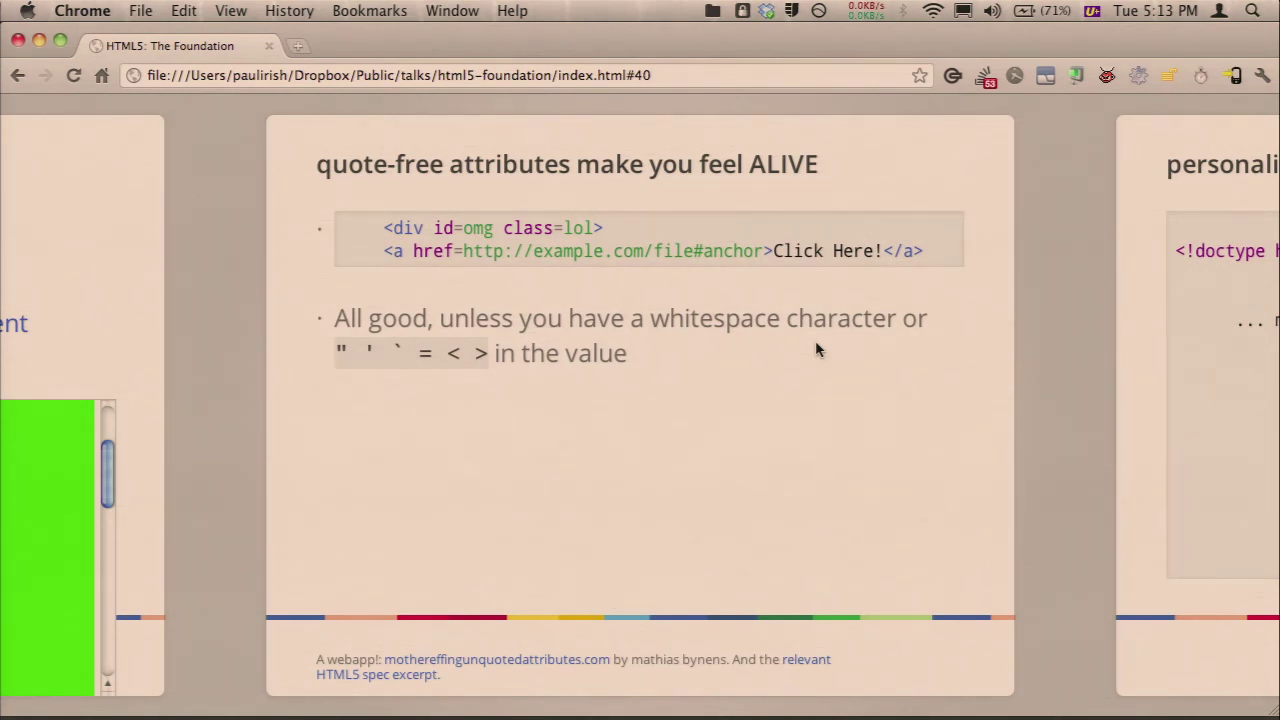
key(Right)
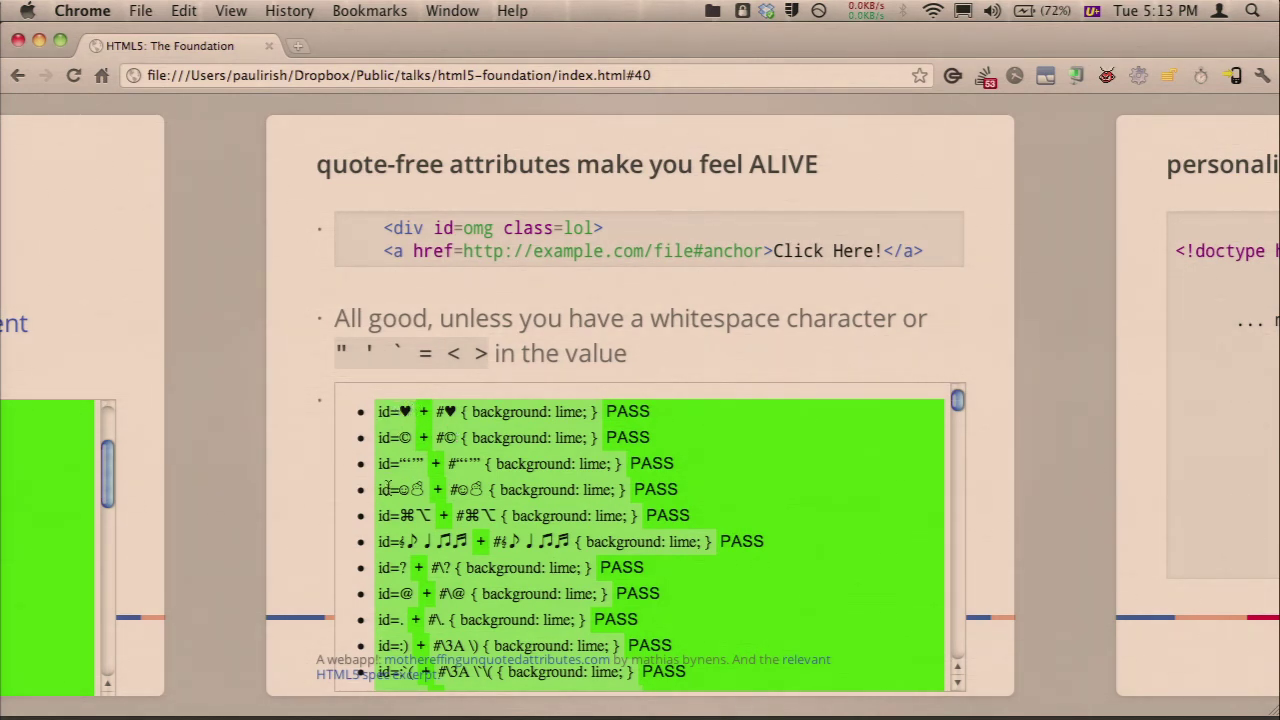
- Look through the embedded unquoted attribute tests, highlighting part of the long id value made of plus signs
scroll(388, 487, down, 10)
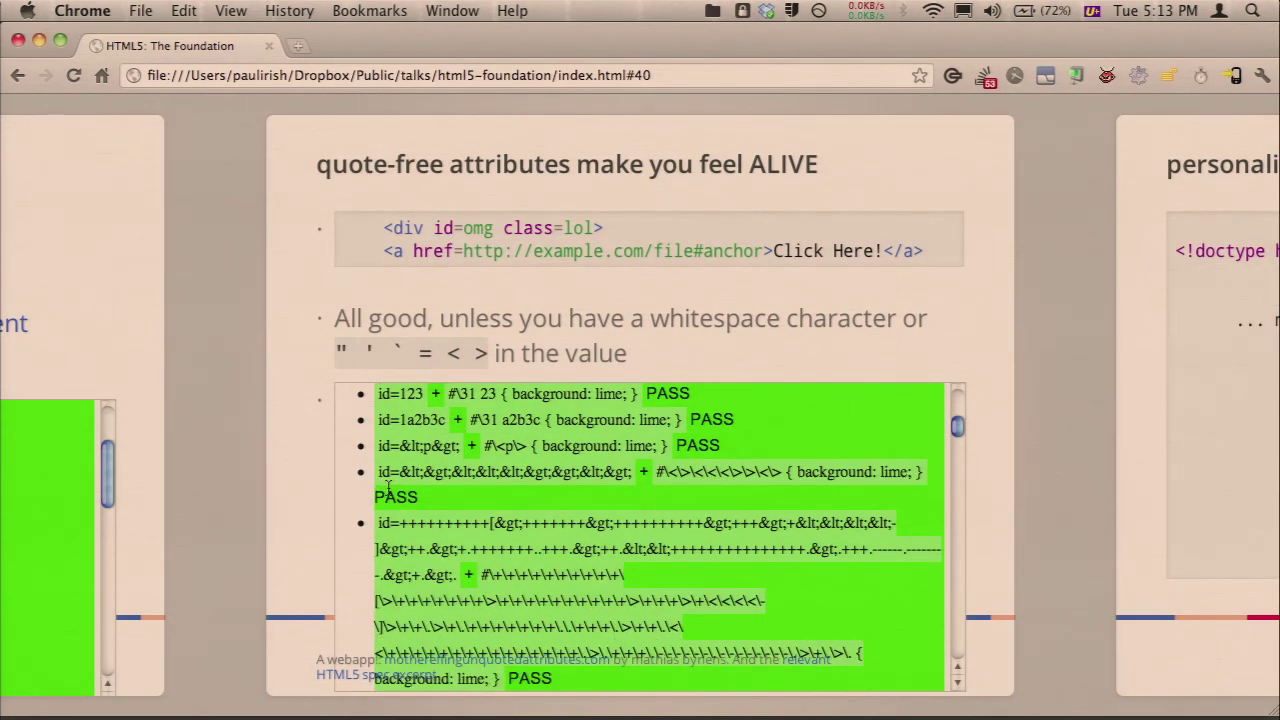
scroll(388, 487, down, 3)
scroll(400, 490, up, 4)
drag(430, 472, 510, 478)
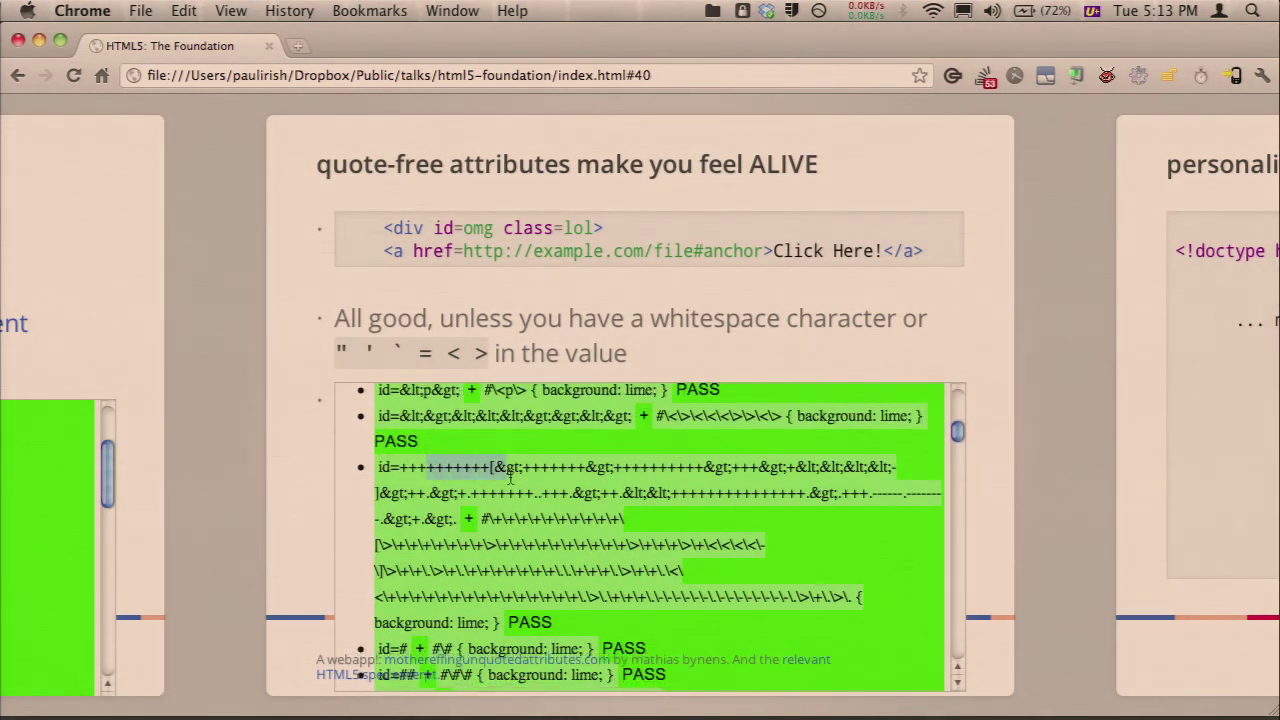
click(512, 482)
scroll(519, 510, down, 3)
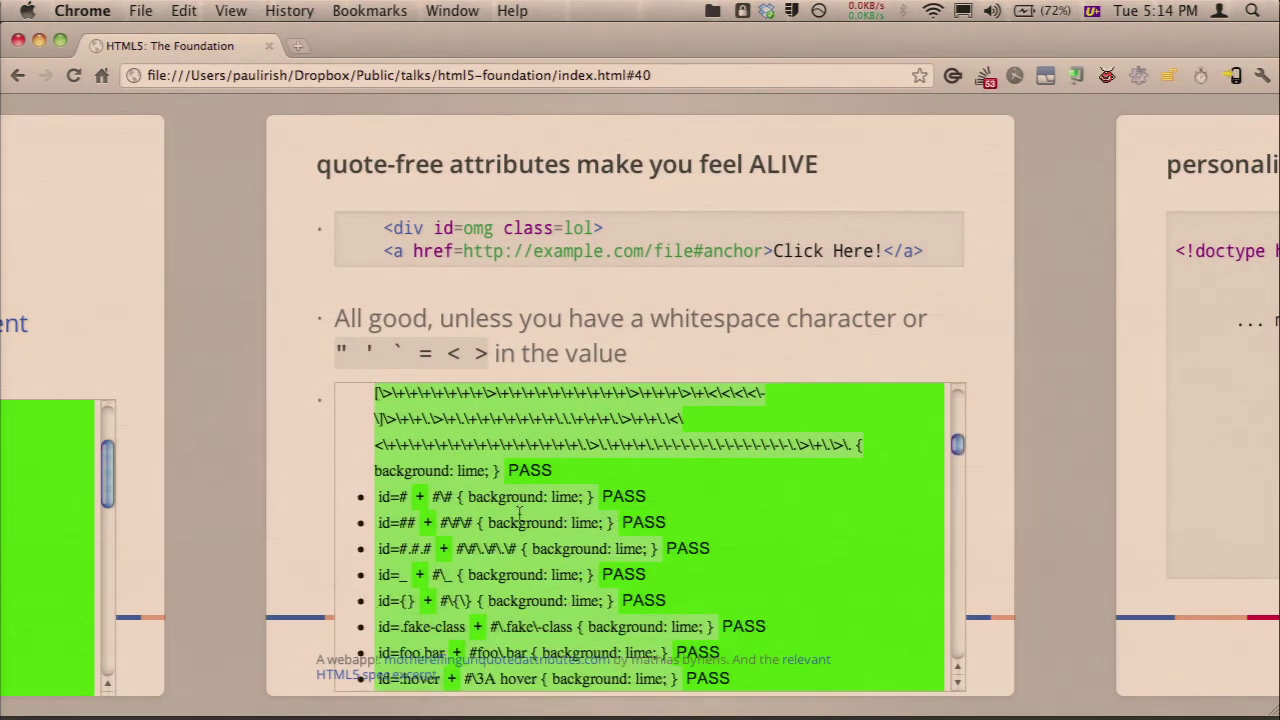
scroll(519, 512, down, 10)
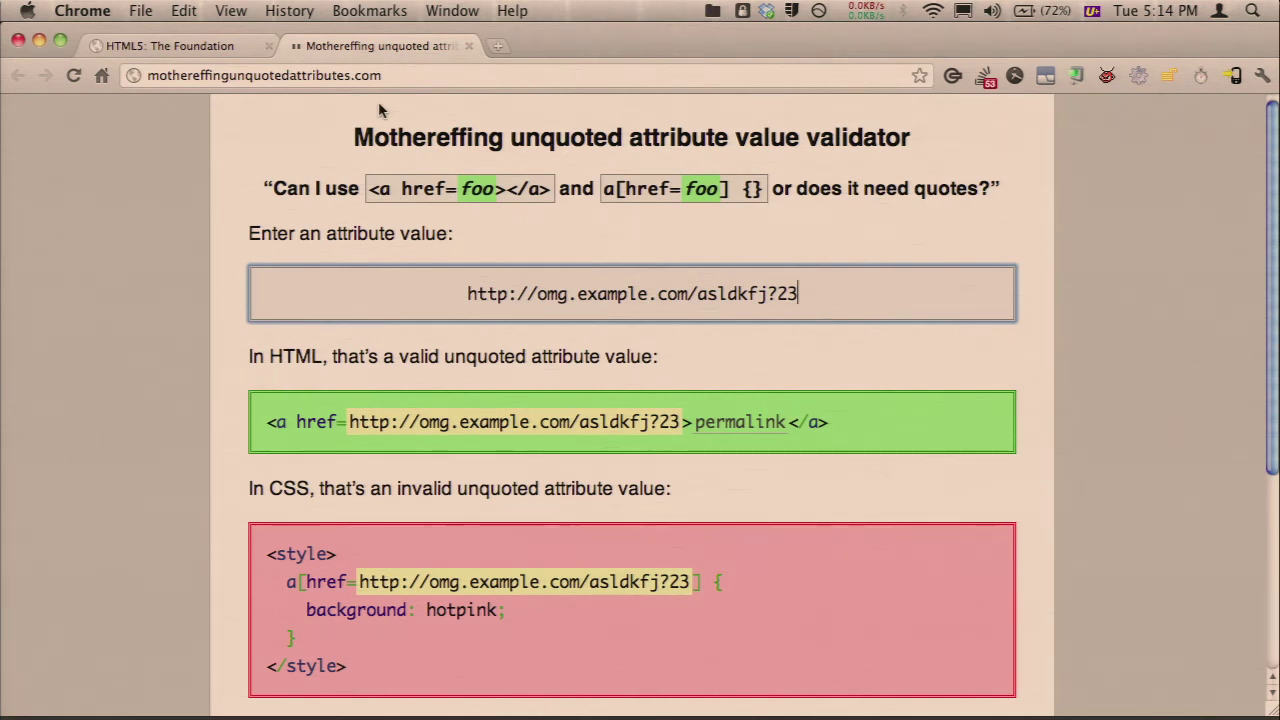
key(BackSpace)
key(BackSpace)
key(BackSpace)
key(BackSpace)
key(BackSpace)
key(BackSpace)
key(BackSpace)
key(BackSpace)
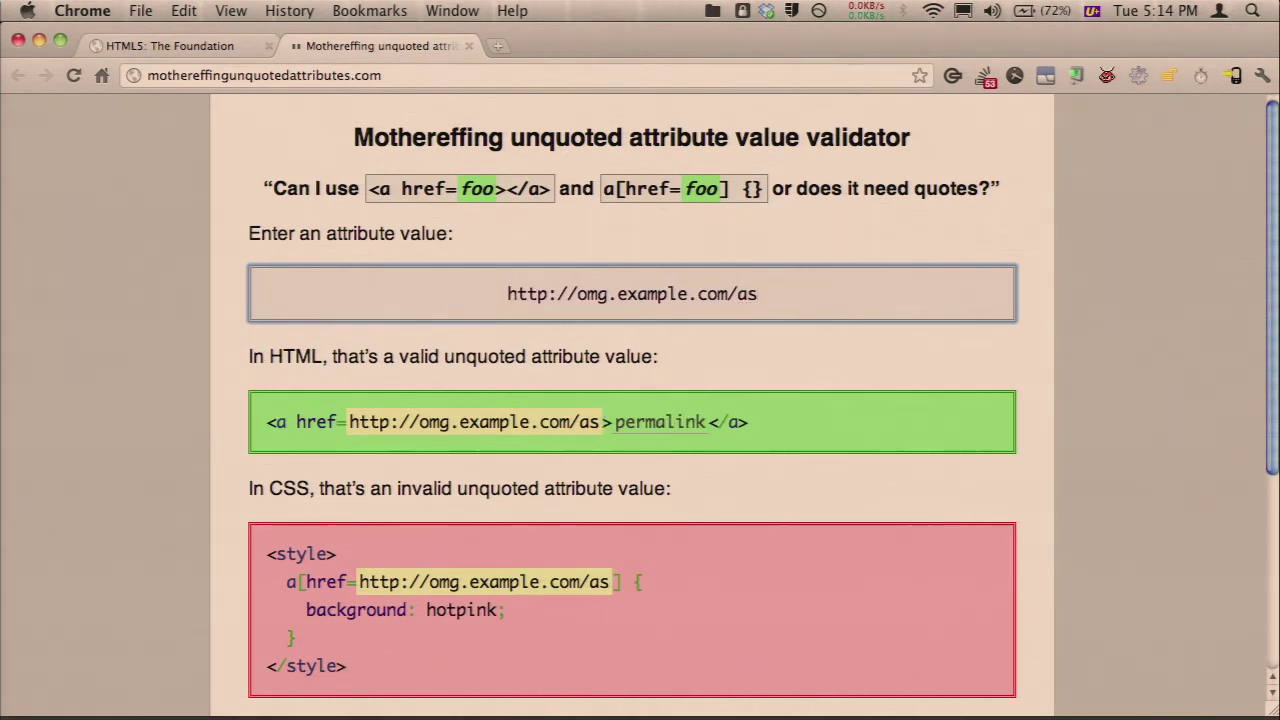
text(asdf)
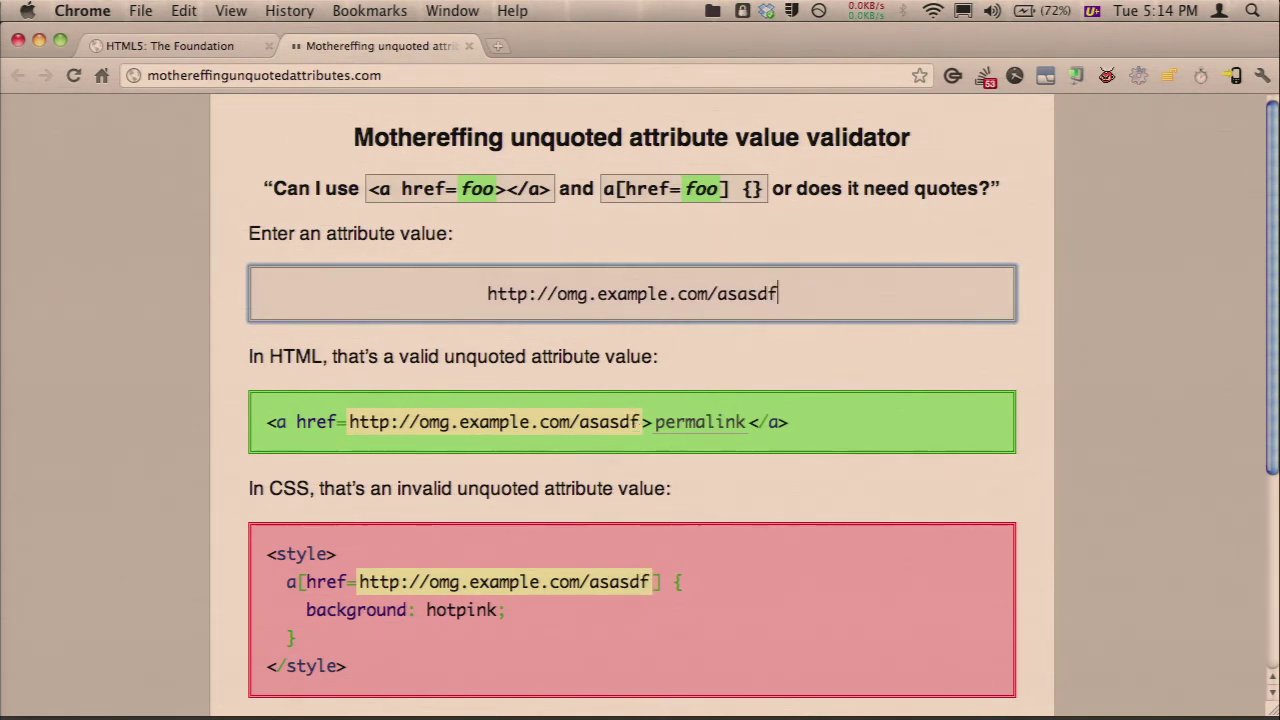
text(=)
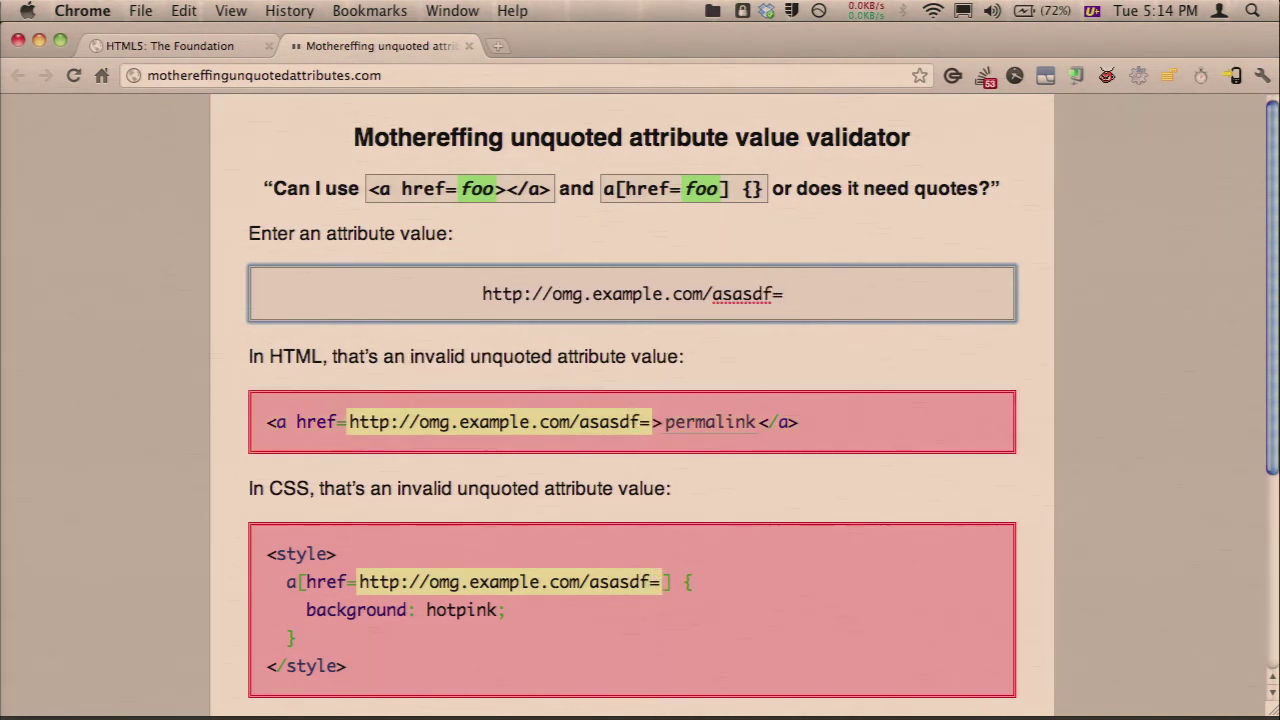
key(BackSpace)
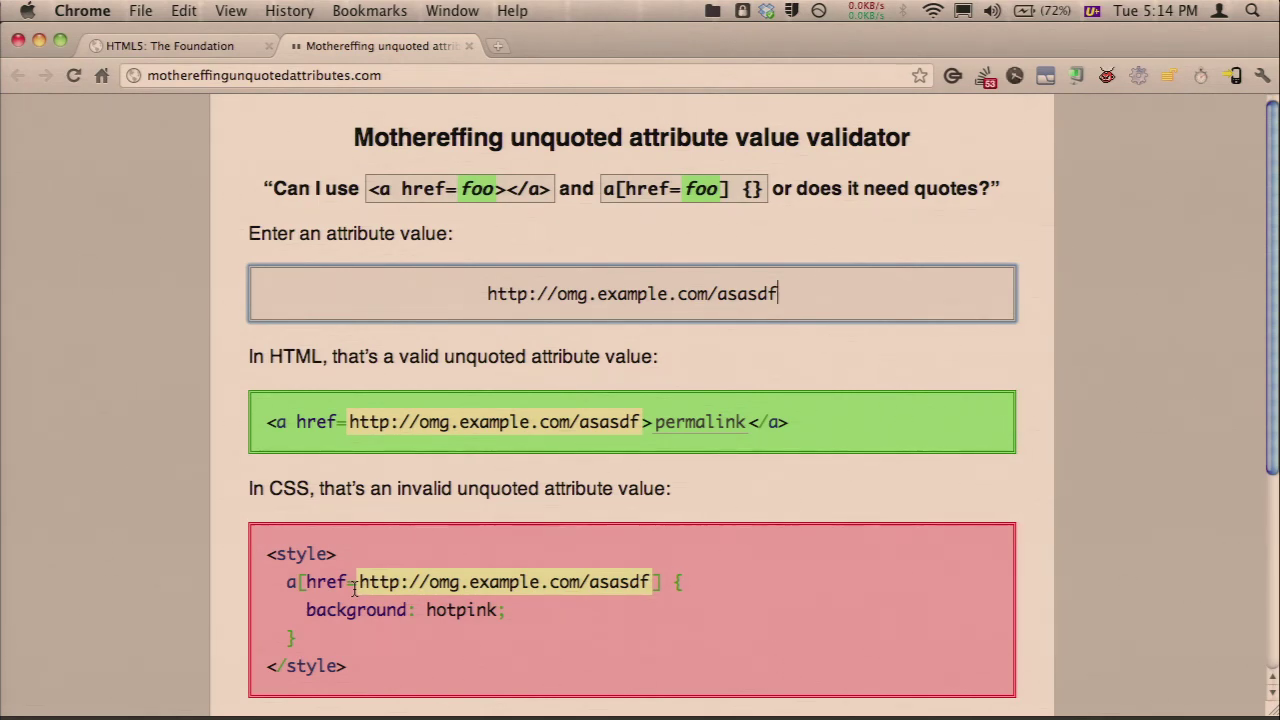
- Close the unquoted attribute validator tab and advance to the "personalize your doctype" slide
key(super+w)
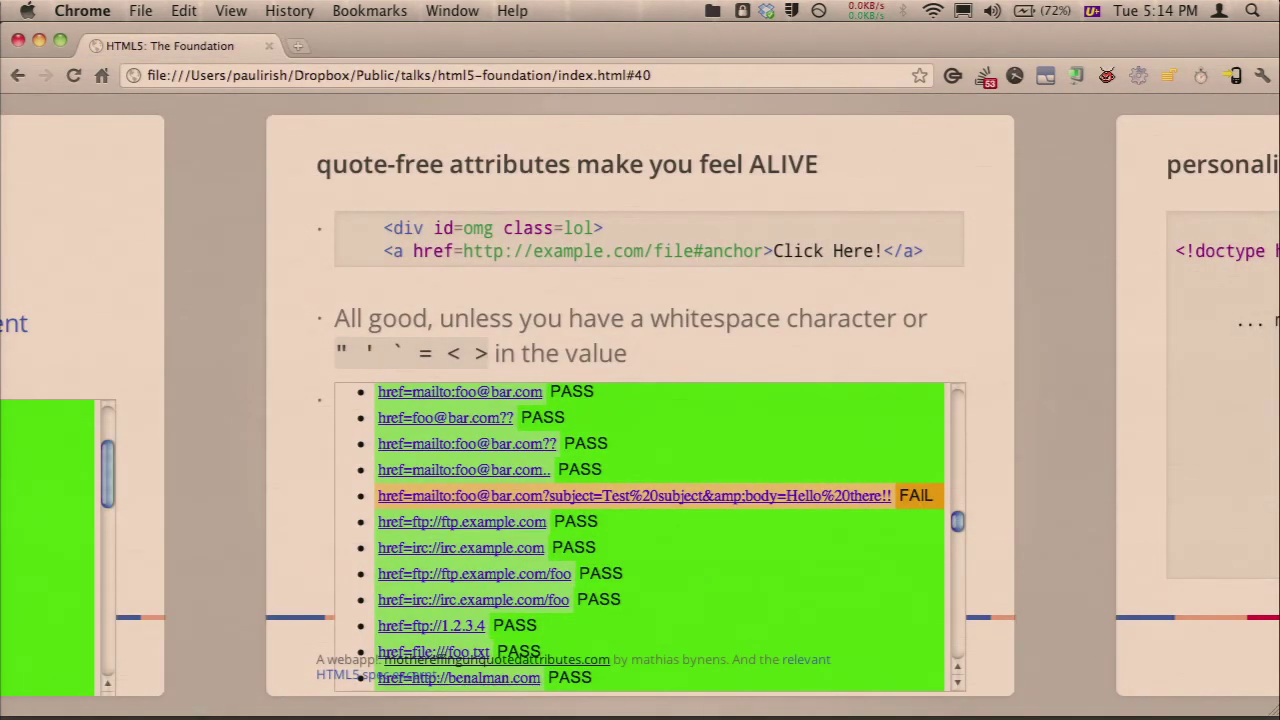
click(831, 251)
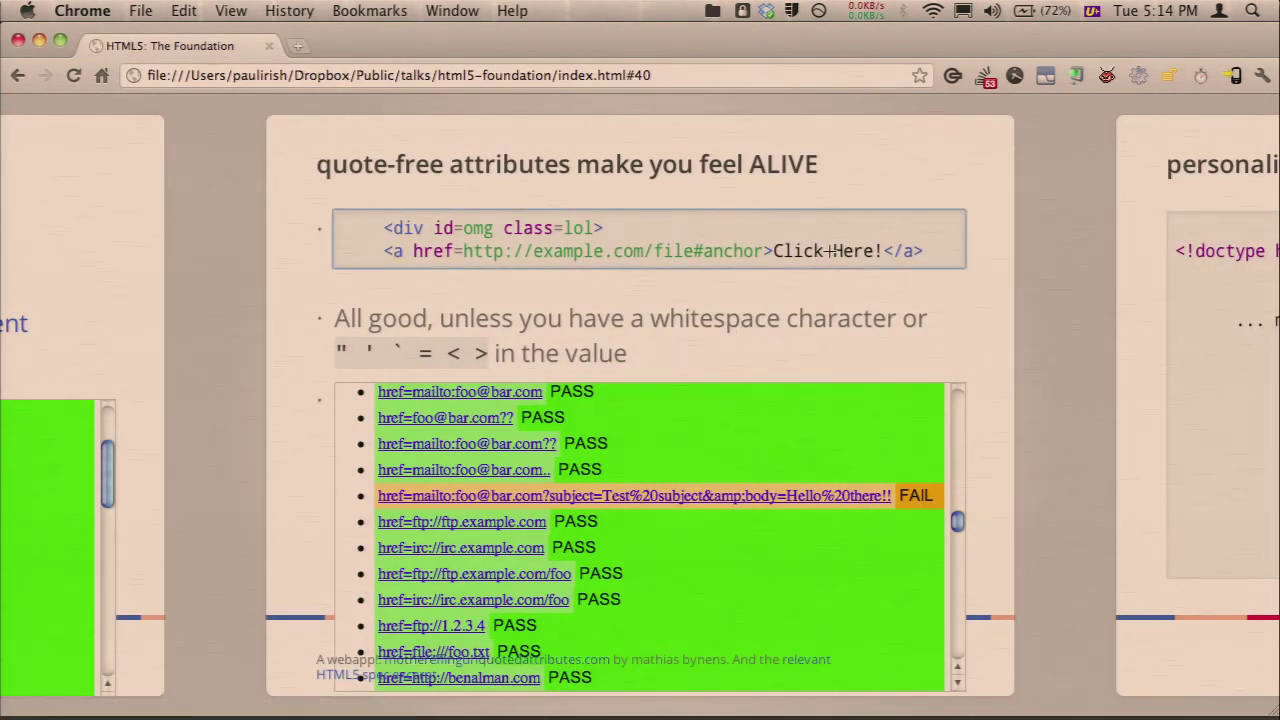
key(Right)
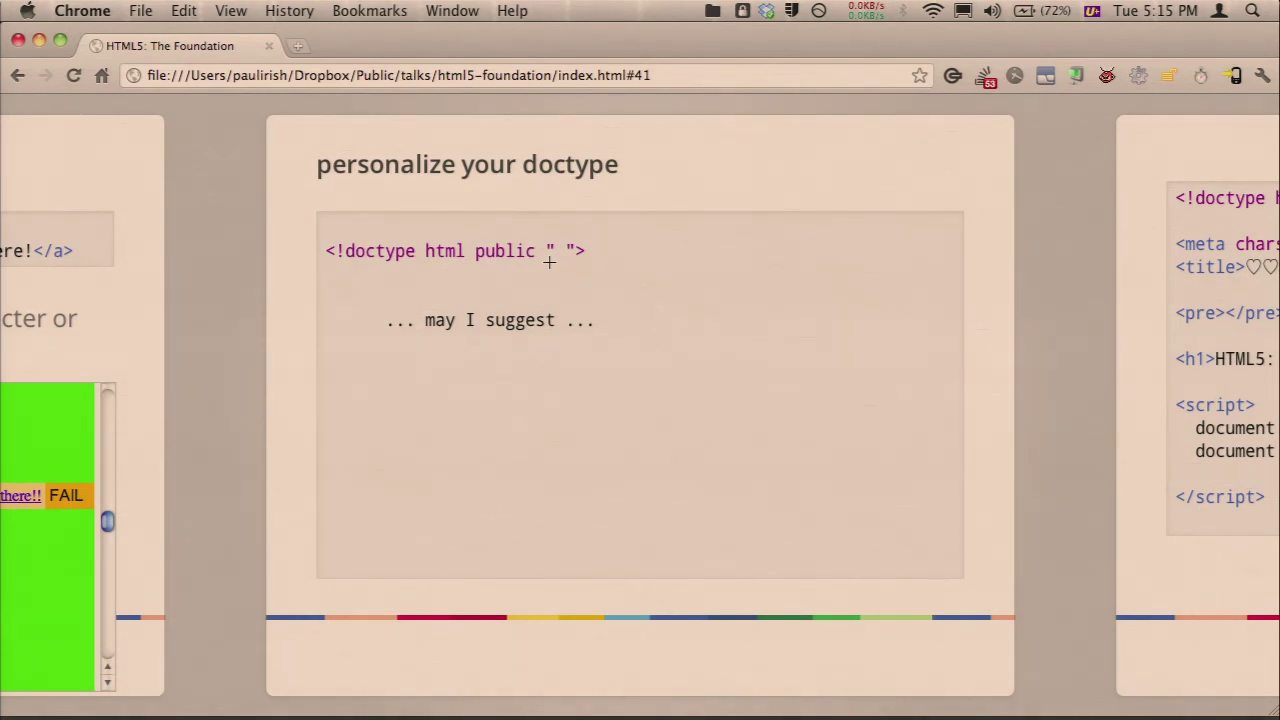
- Reveal the suggested doctypes one after another, from "intoxication" to the one containing "<!doctype html"
key(Right)
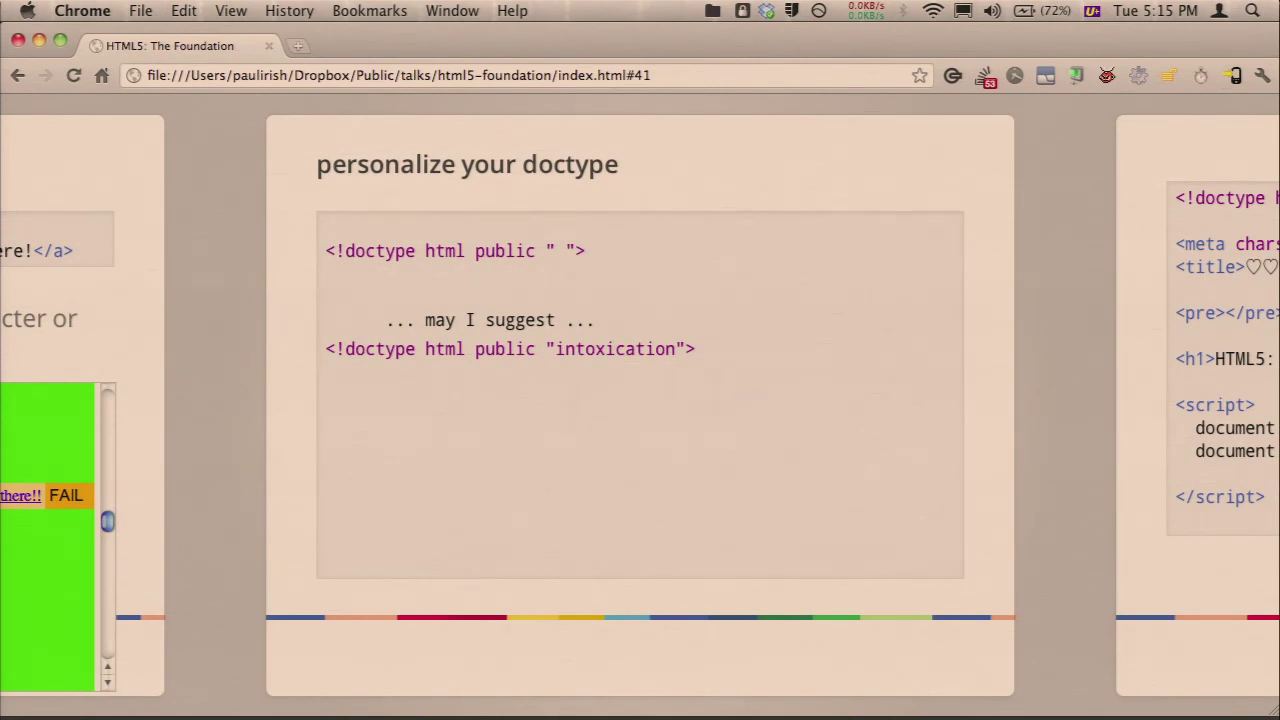
key(Right)
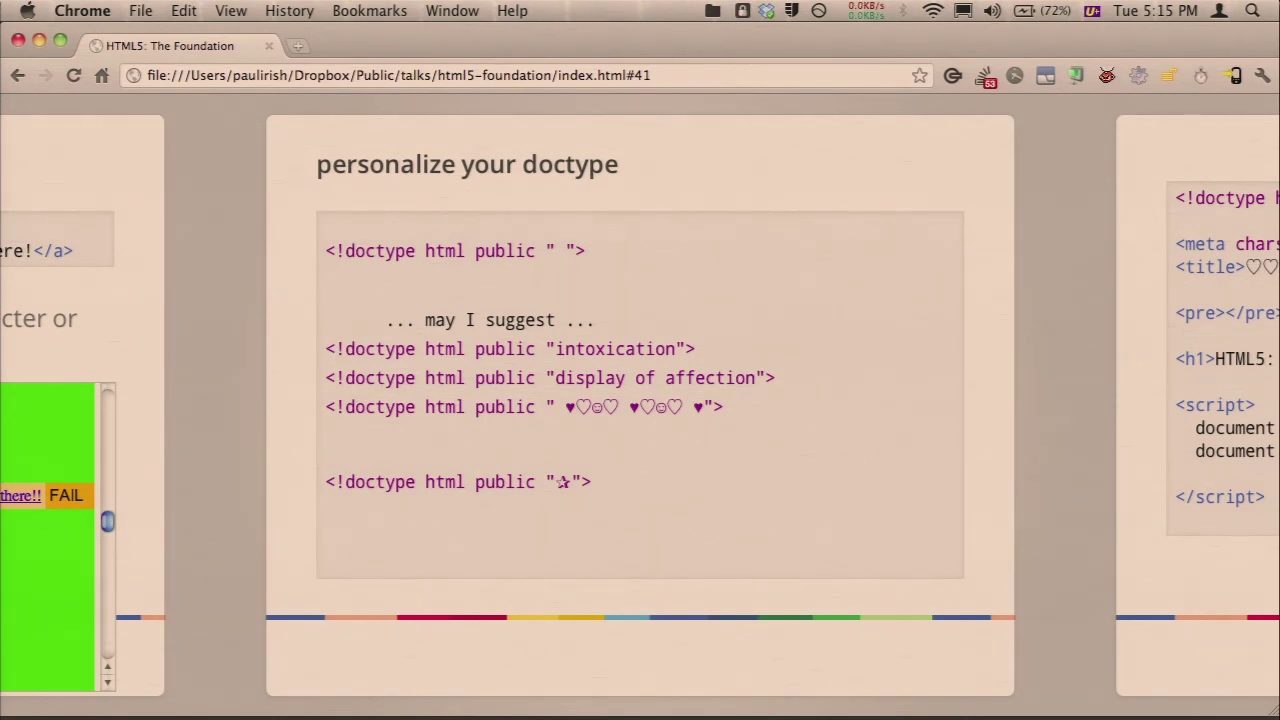
key(Right)
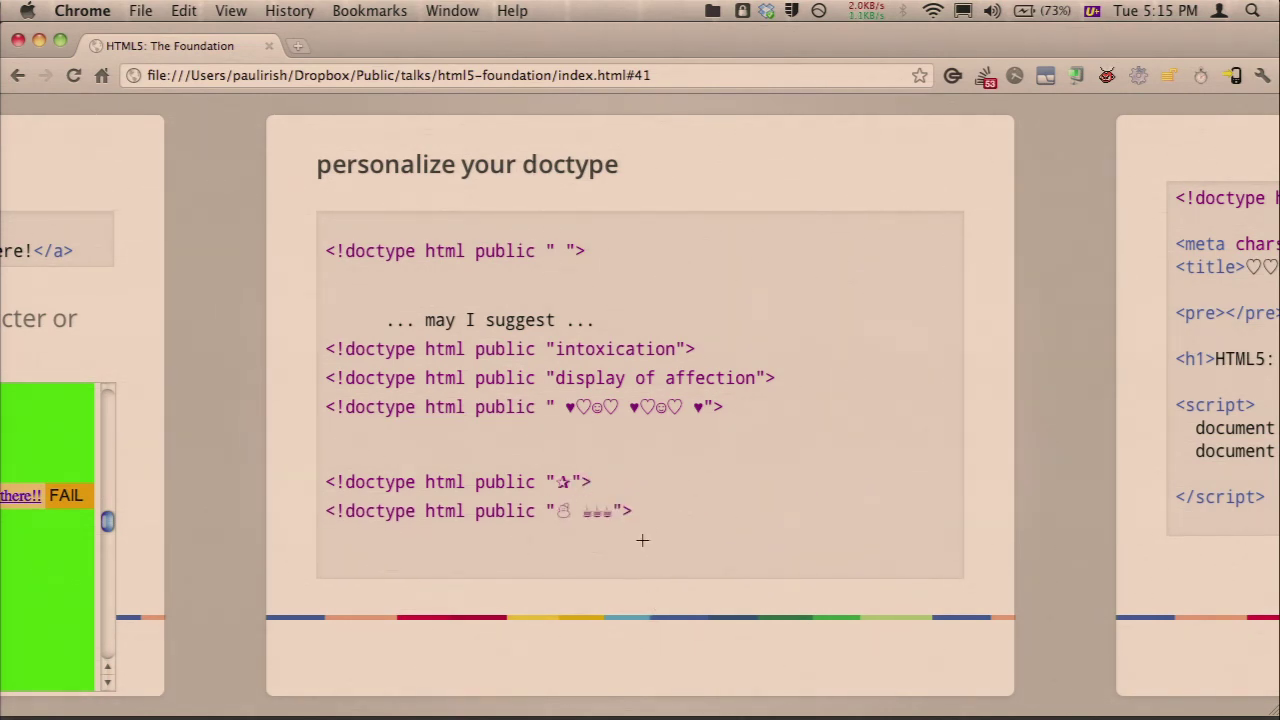
mouse_move(618, 507)
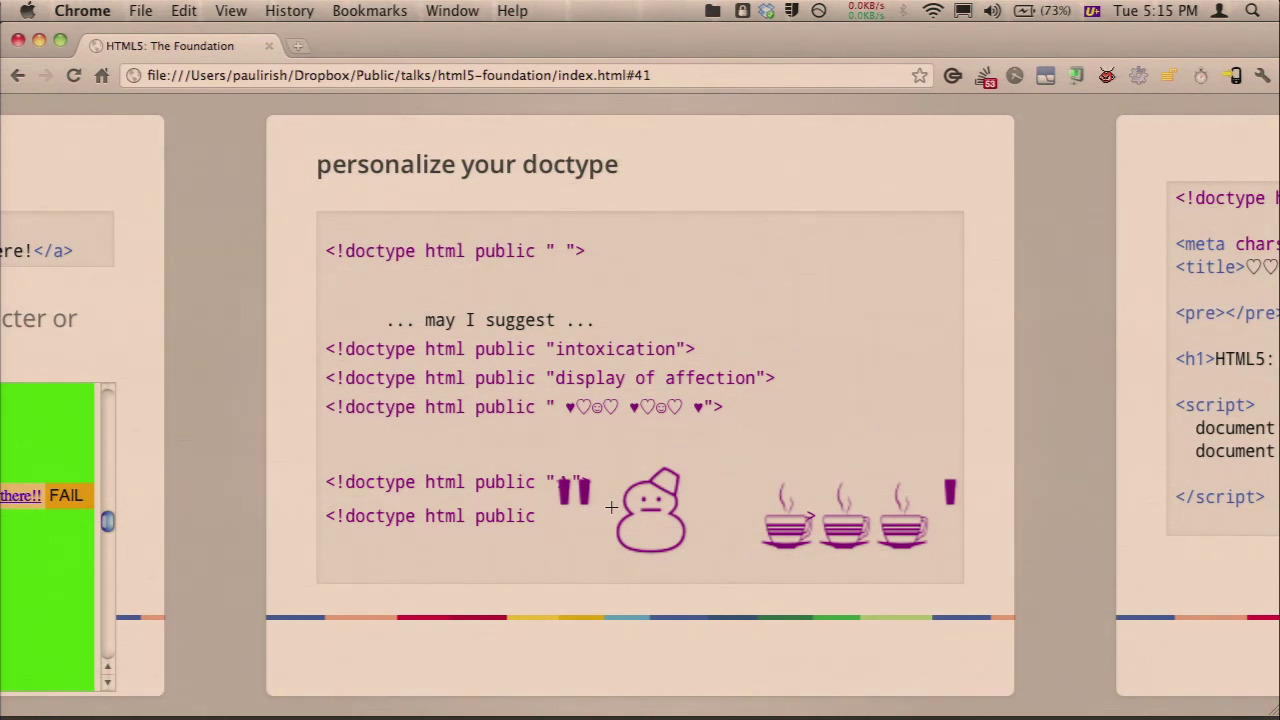
key(Right)
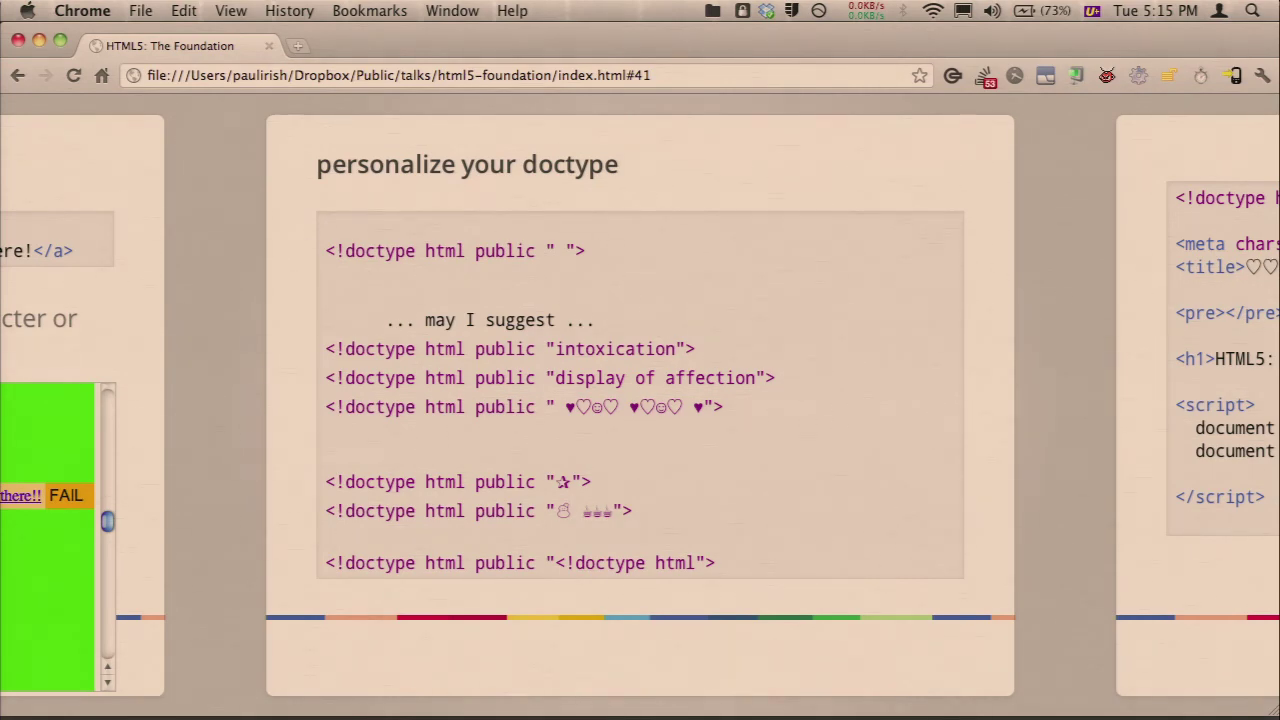
- Advance past the sample markup slide and the html5 spec slide to the closing "Thank you!" slide
key(Right)
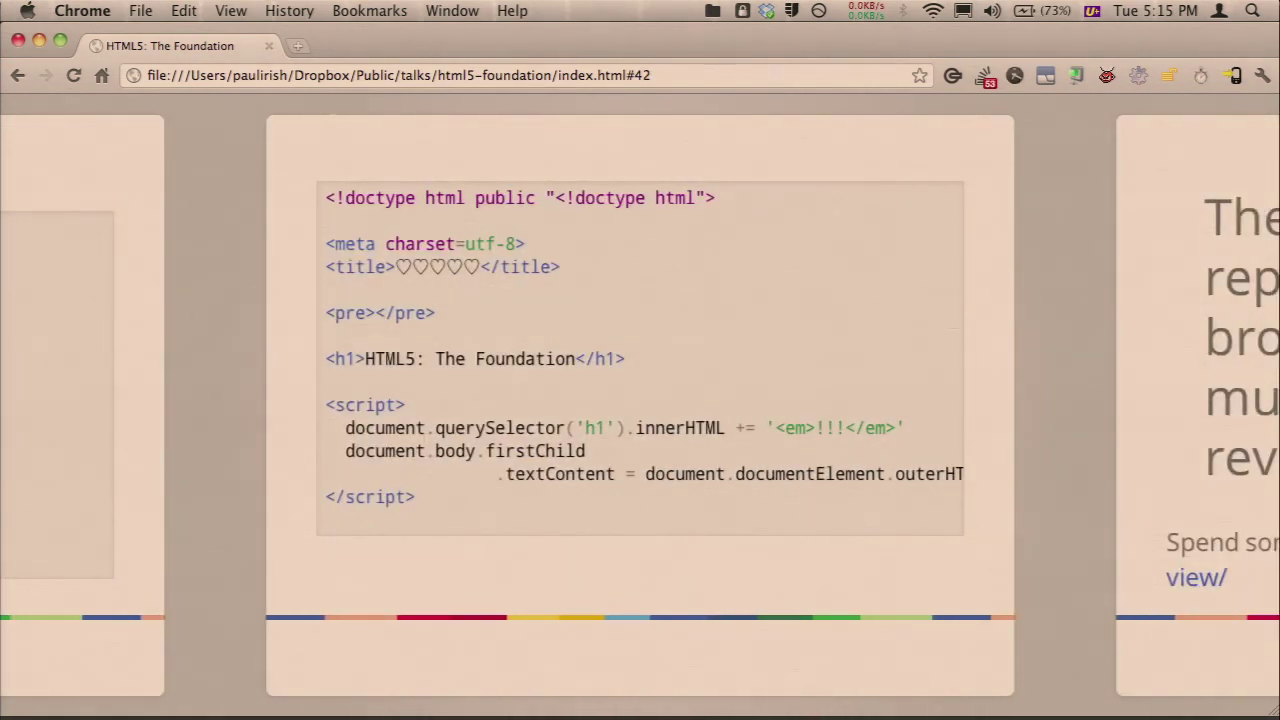
key(Right)
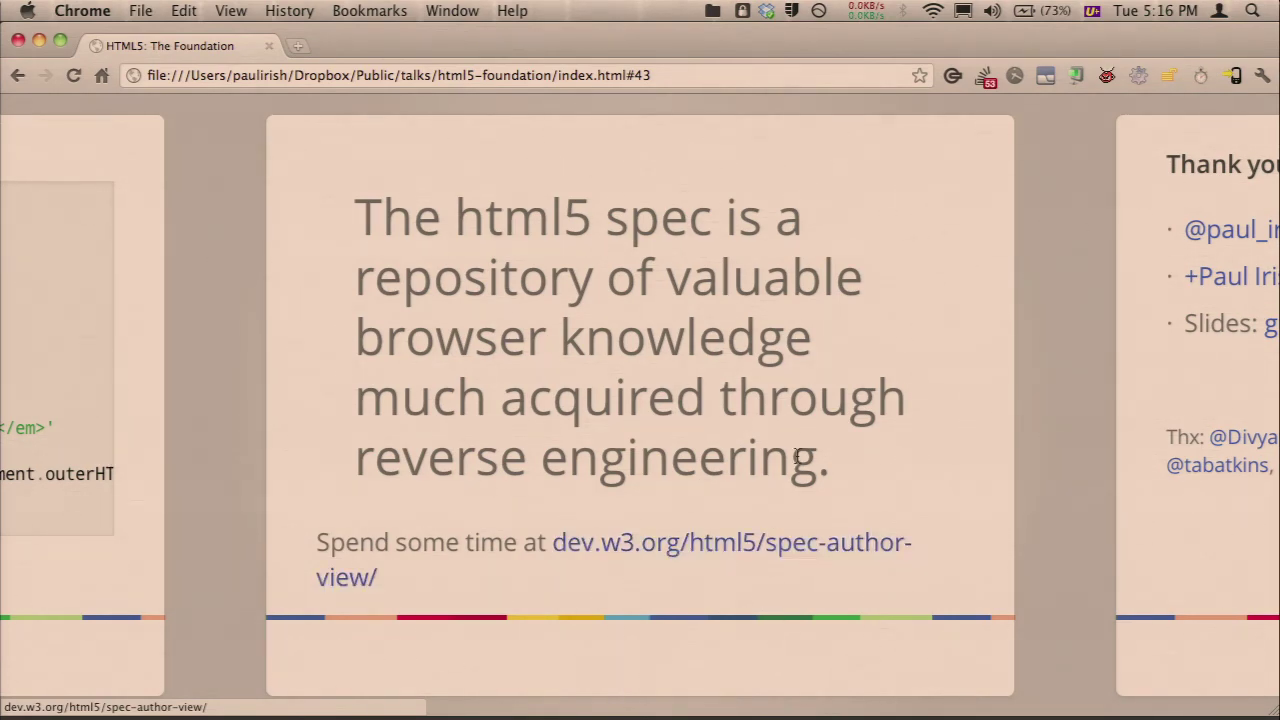
key(Right)
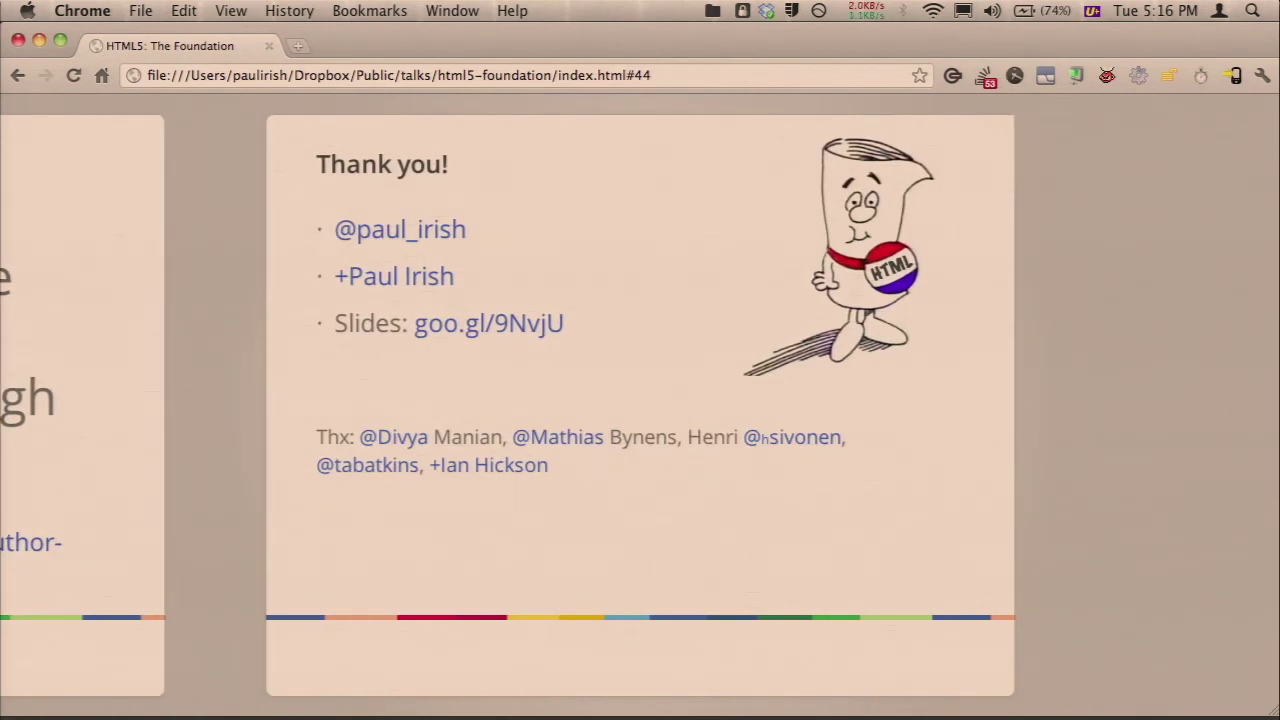